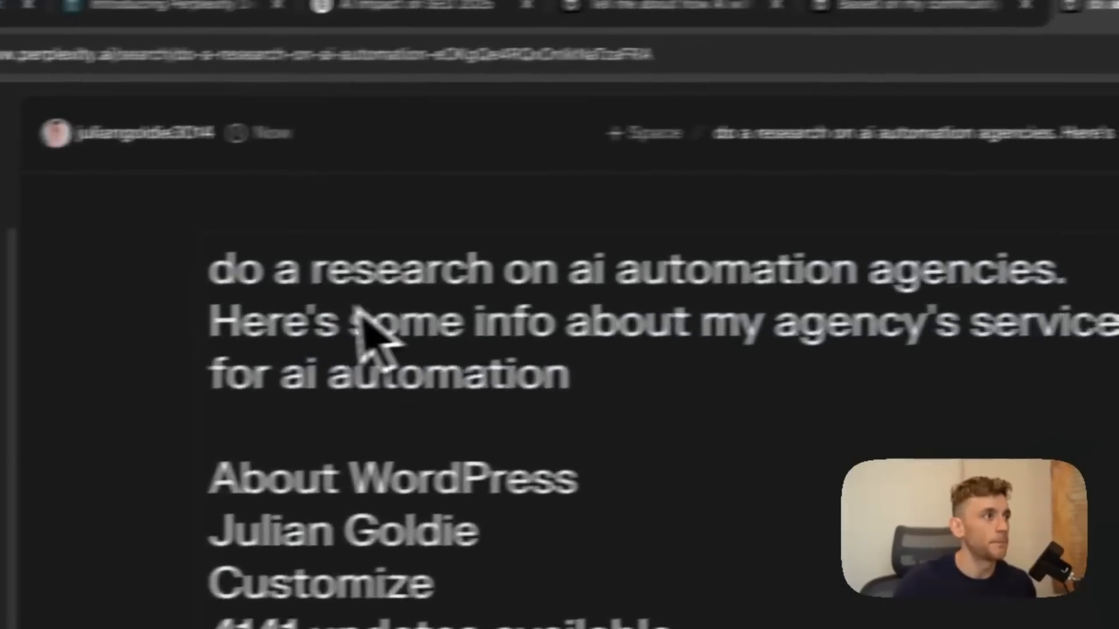
Review the AI automation agencies research prompt, the report's introduction and its Core Services section.
left_click_drag(192, 319, 813, 380)
scroll(807, 381, "down", 20)
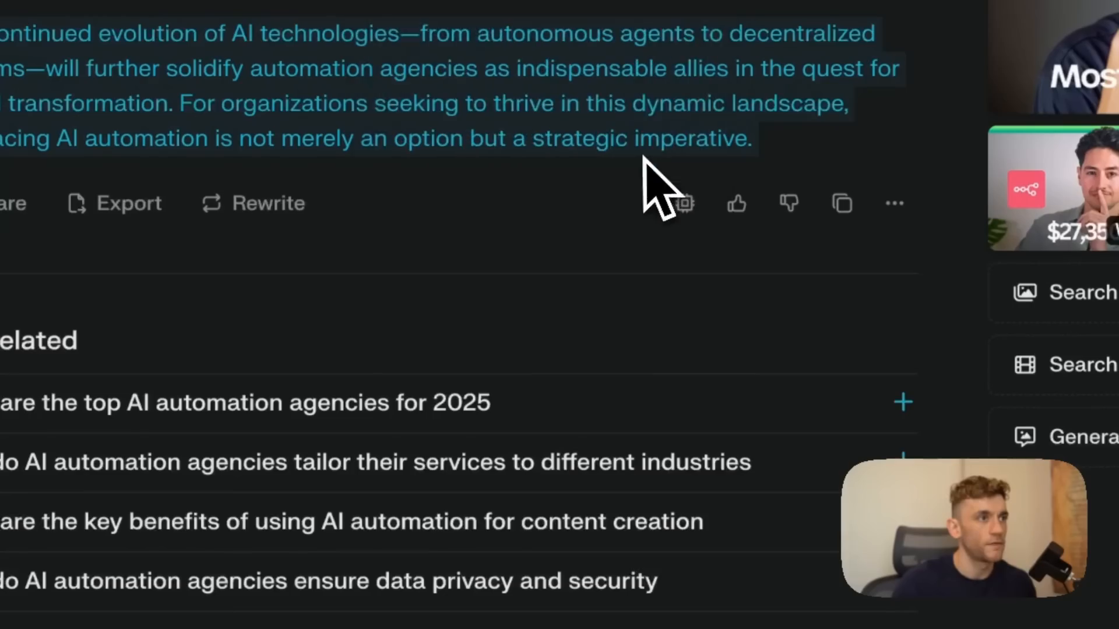
scroll(639, 162, "up", 10)
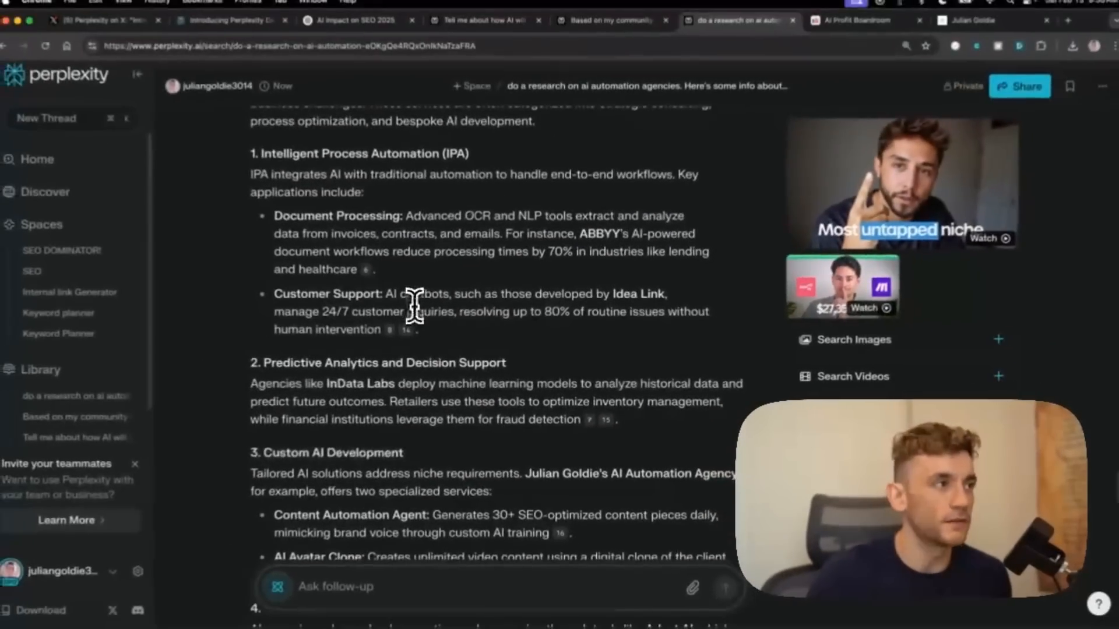
scroll(432, 444, "up", 3)
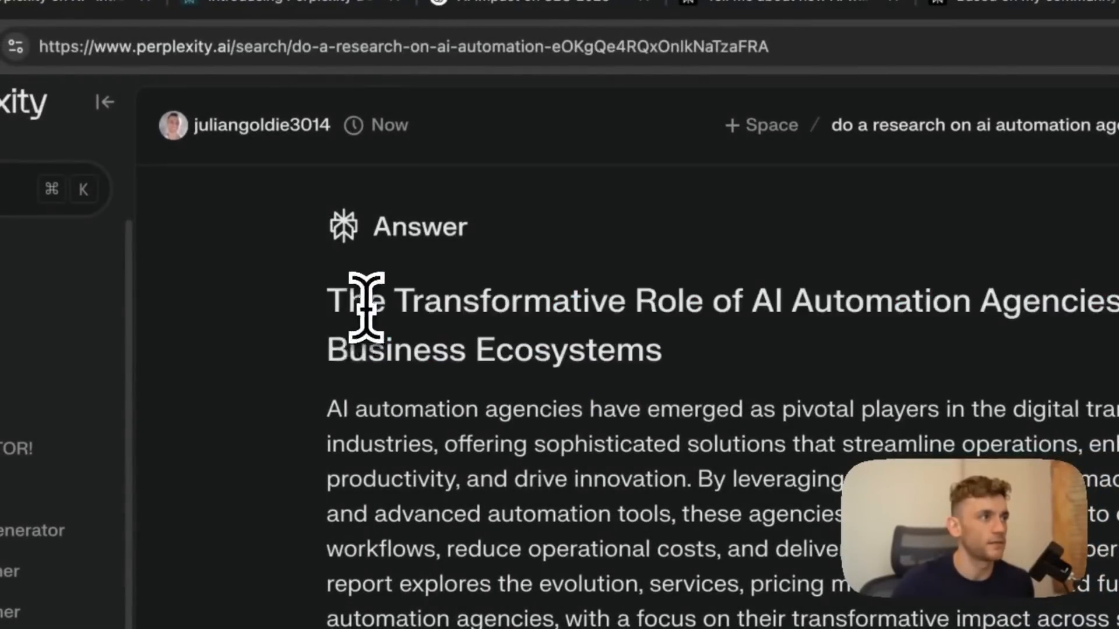
left_click_drag(574, 308, 831, 266)
left_click(717, 430)
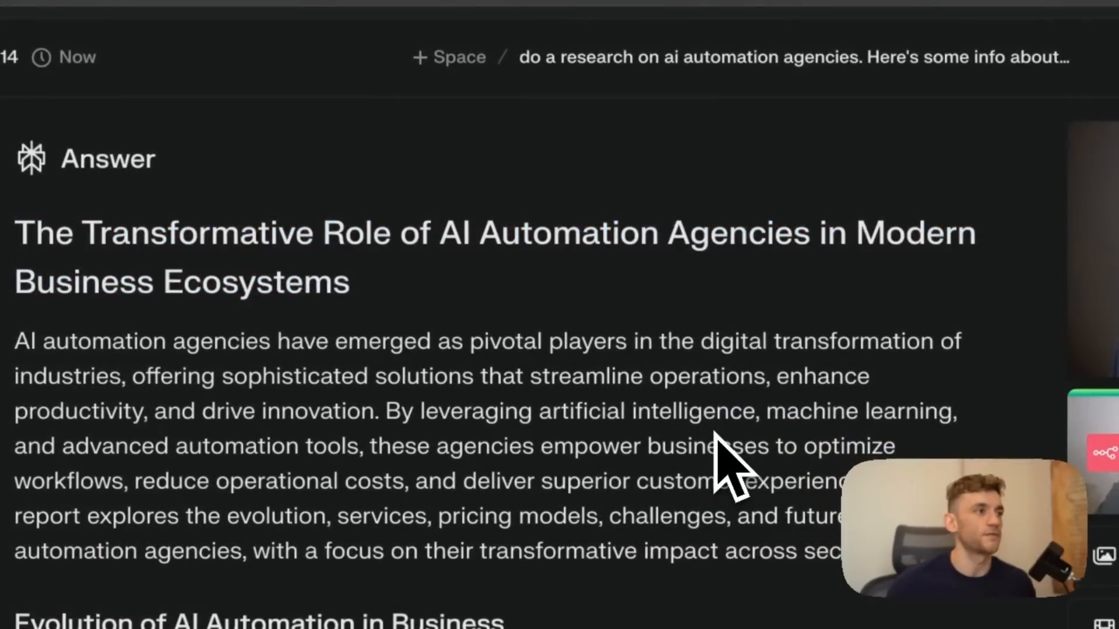
left_click_drag(17, 341, 903, 551)
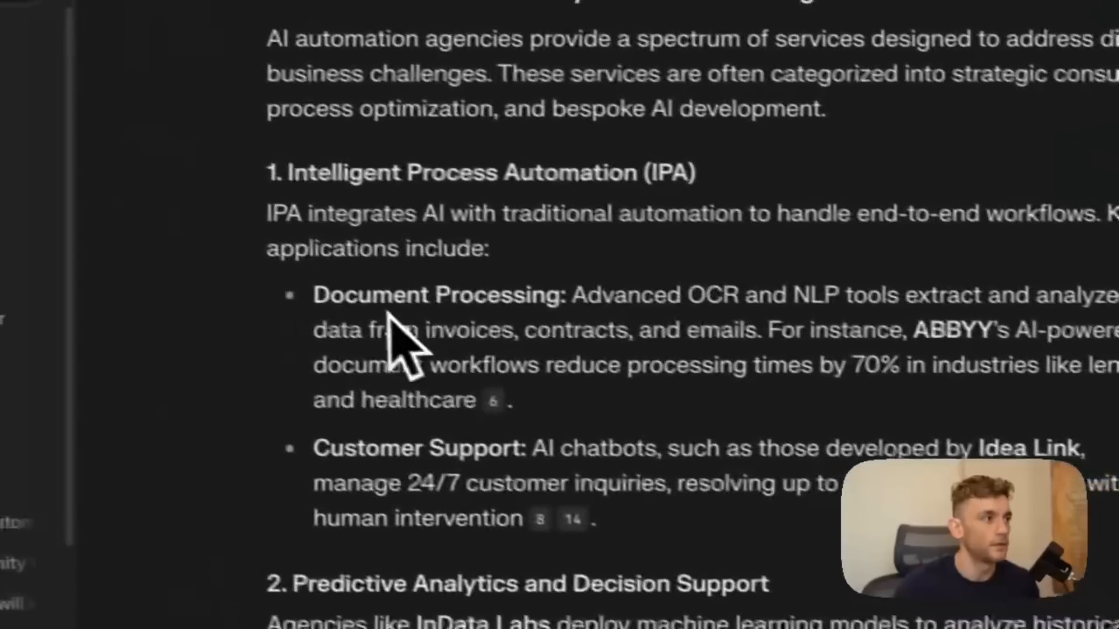
left_click_drag(307, 295, 739, 498)
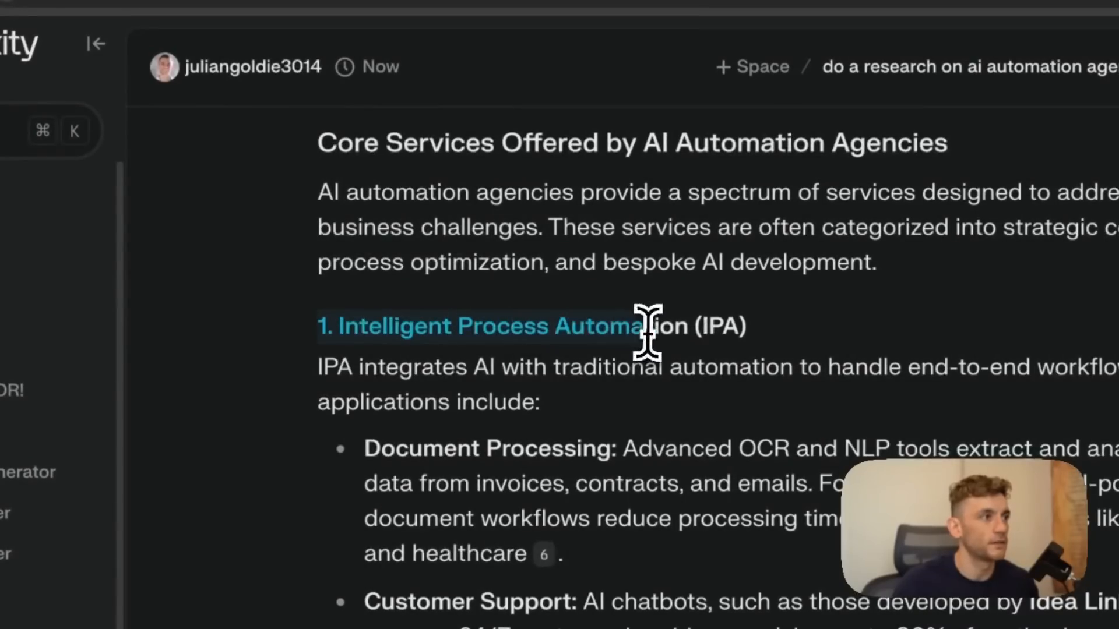
left_click_drag(647, 332, 594, 626)
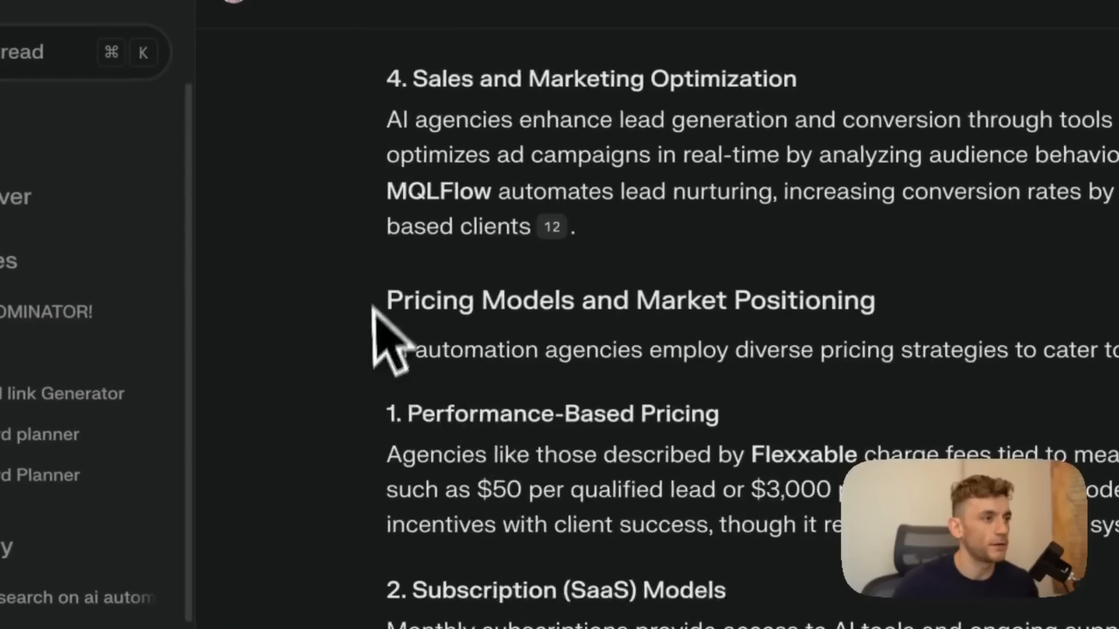
Read the Pricing Models and Market Positioning section, from performance-based pricing through hybrid approaches.
left_click_drag(387, 326, 871, 606)
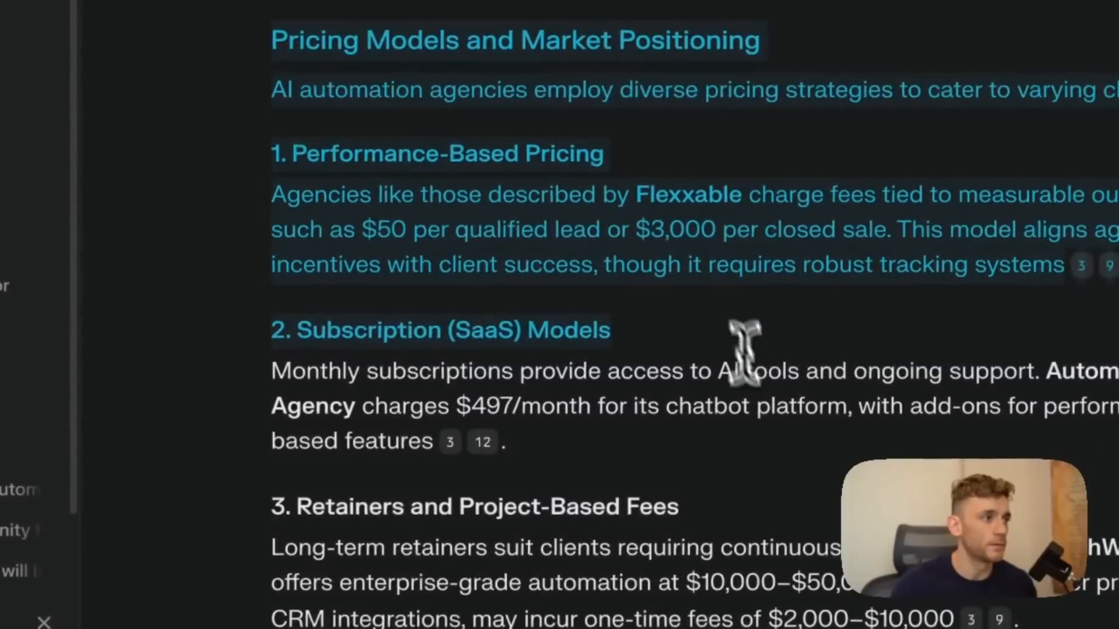
left_click(564, 196)
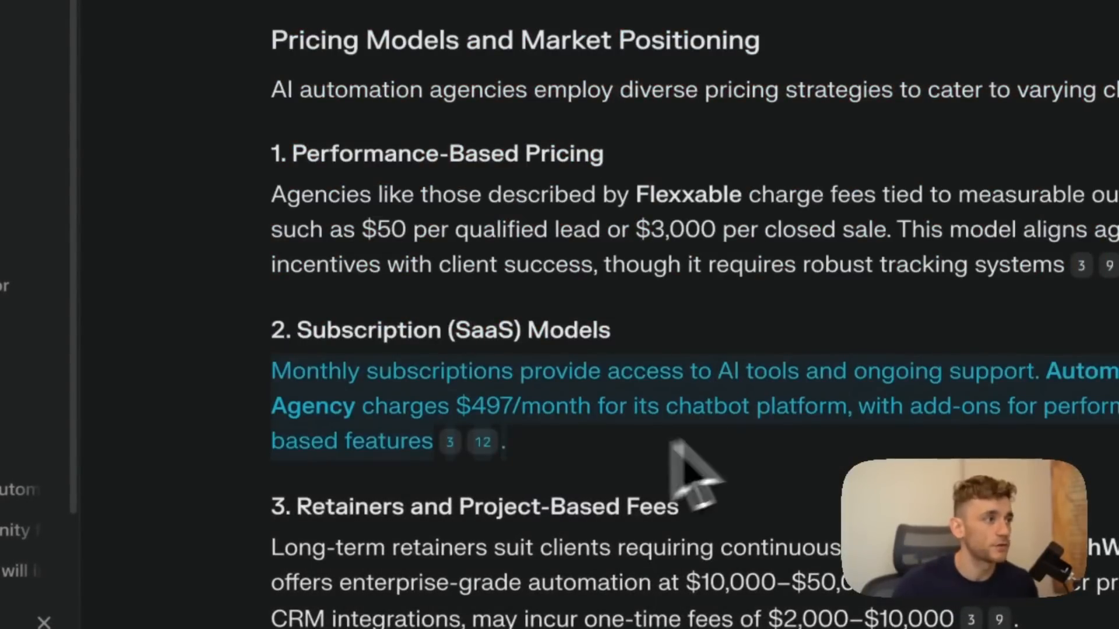
scroll(810, 376, "down", 6)
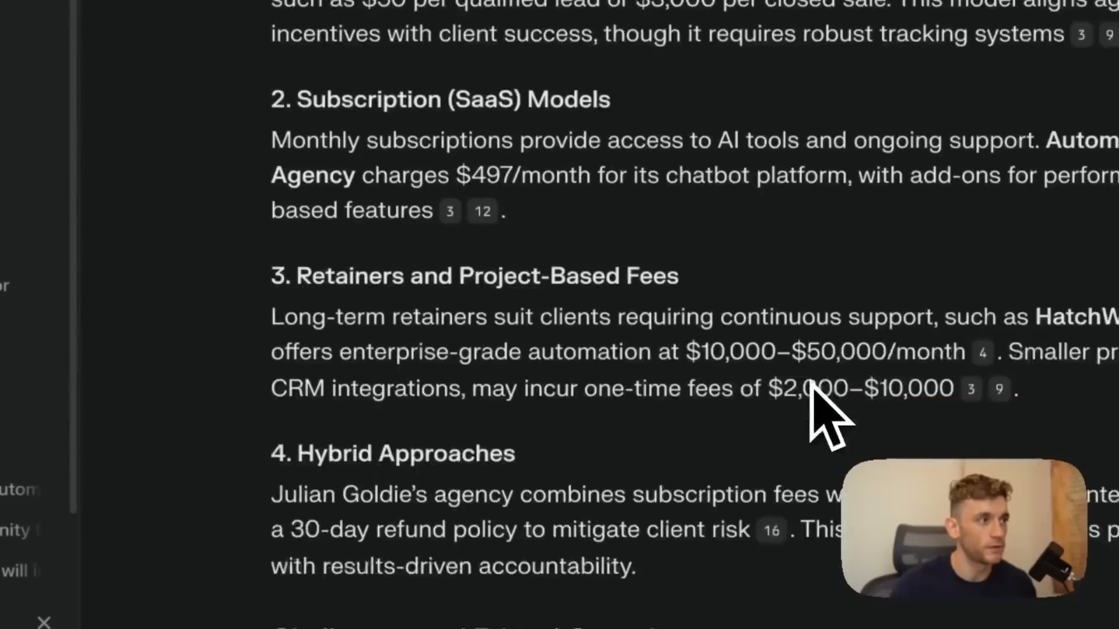
scroll(440, 210, "down", 2)
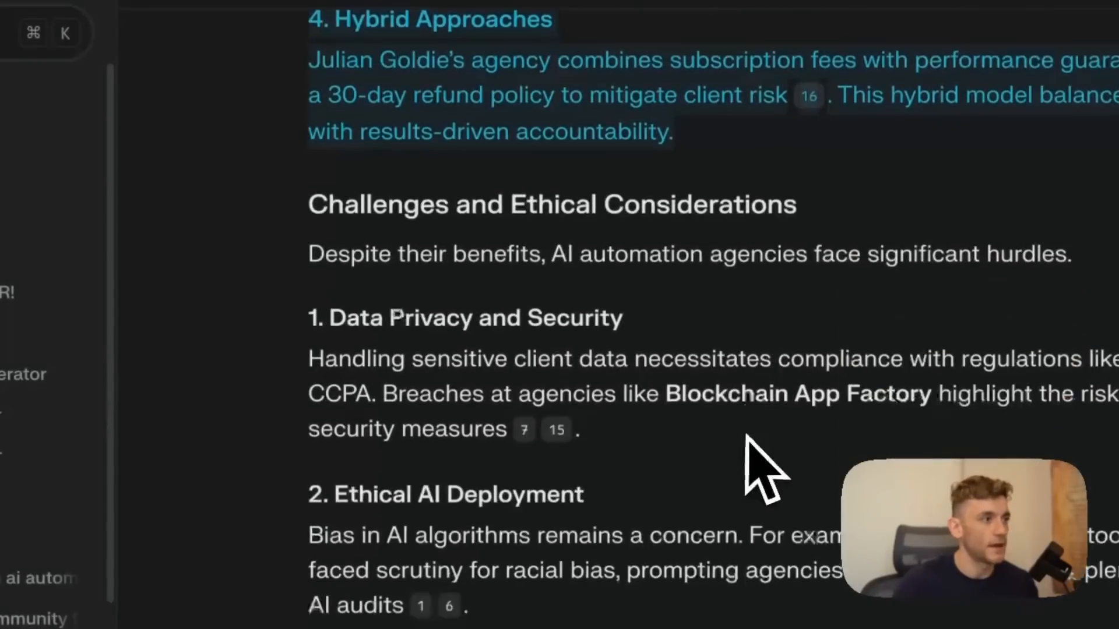
Examine the report's Challenges and Ethical Considerations, Future Trends and Conclusion sections, plus the related questions.
scroll(747, 437, "down", 1)
left_click(299, 191)
left_click_drag(299, 191, 1114, 624)
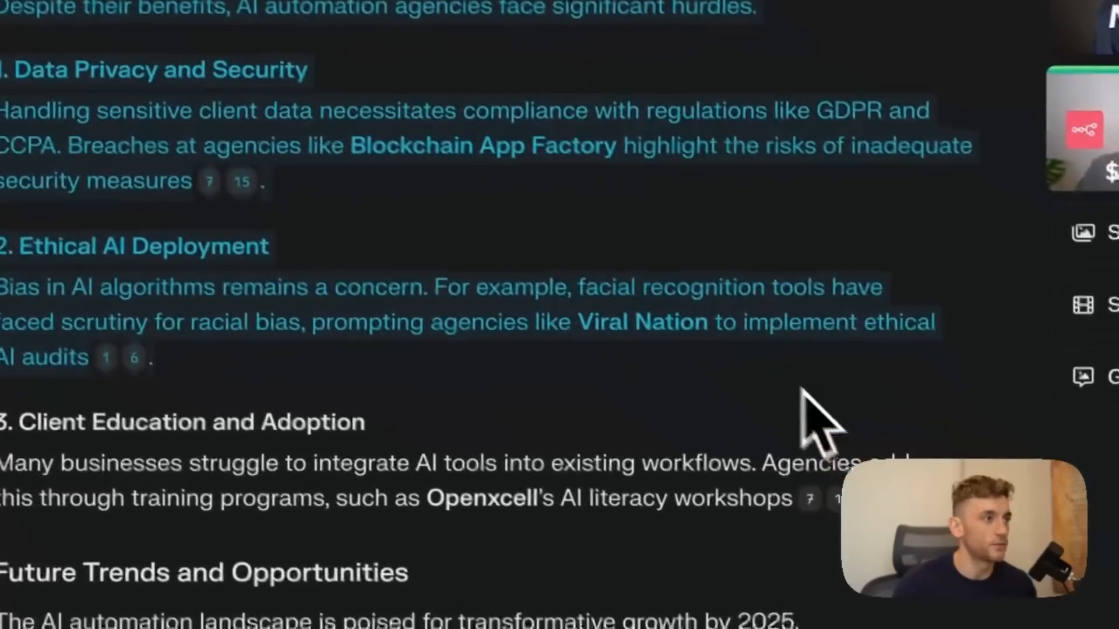
scroll(757, 379, "down", 6)
scroll(627, 344, "down", 3)
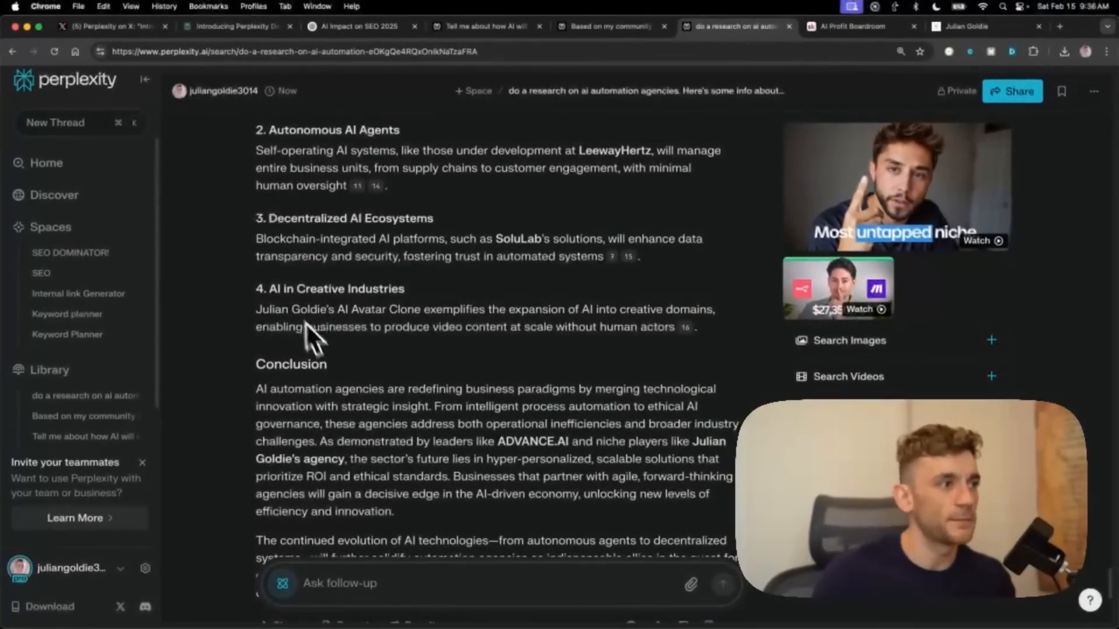
scroll(362, 408, "down", 2)
scroll(251, 343, "down", 1)
scroll(610, 426, "up", 20)
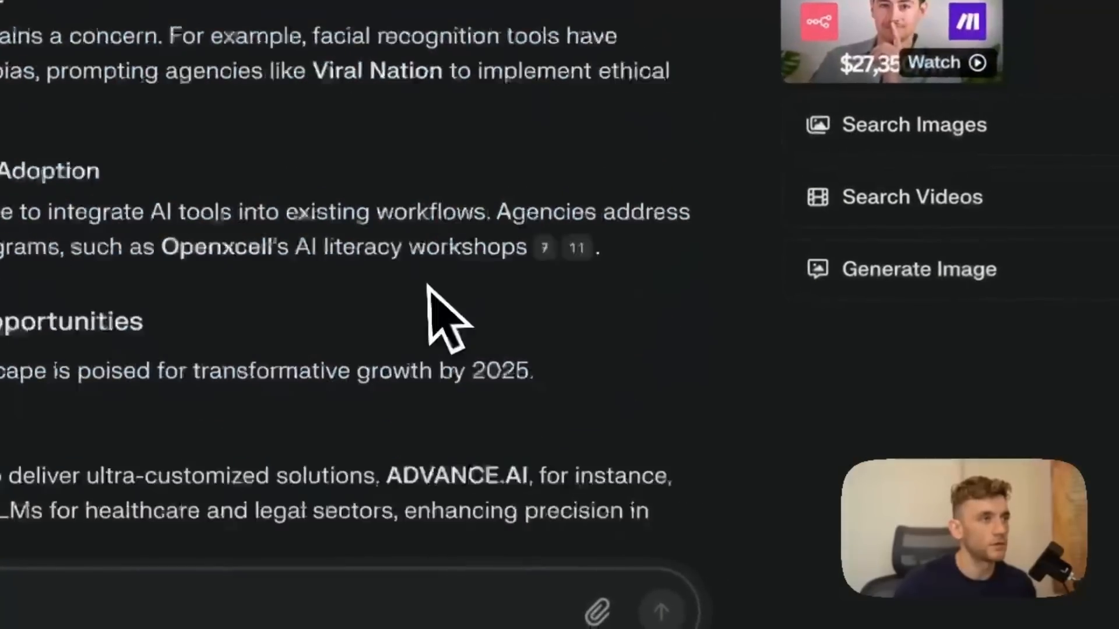
scroll(583, 393, "down", 20)
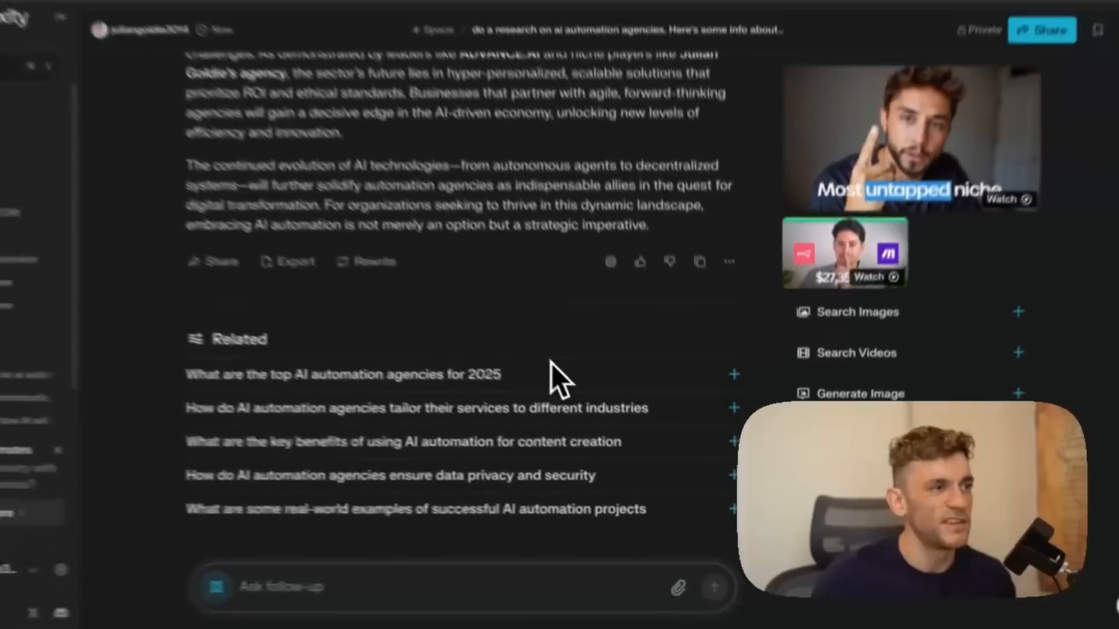
scroll(551, 363, "up", 10)
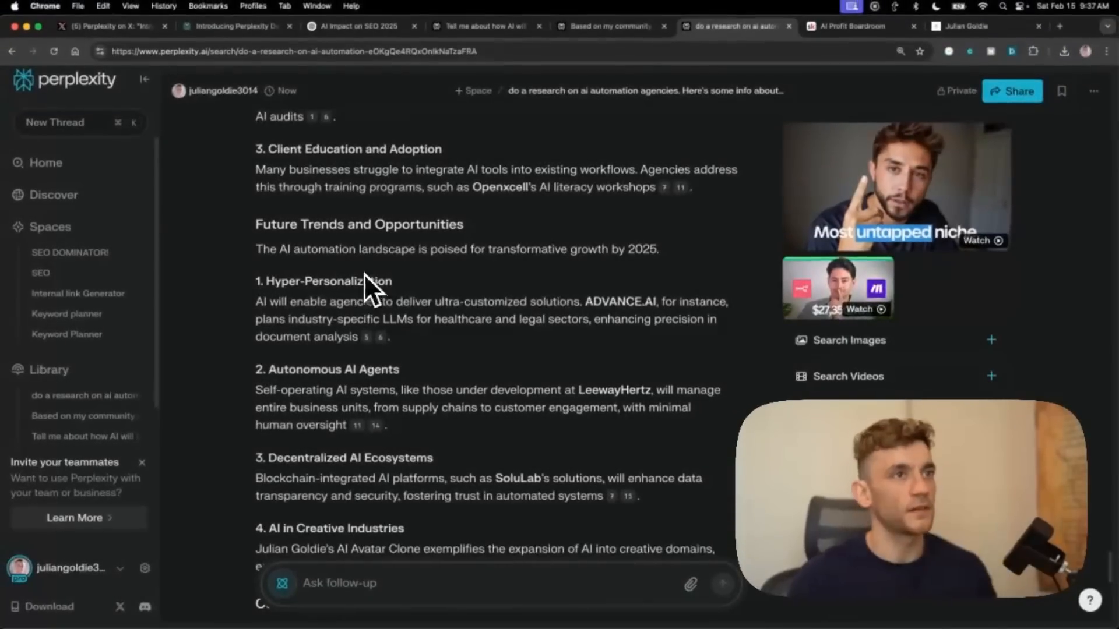
Return to the research thread "Tell me about how AI will impact SEO in 2025" and convert it into a Perplexity page.
left_click(452, 26)
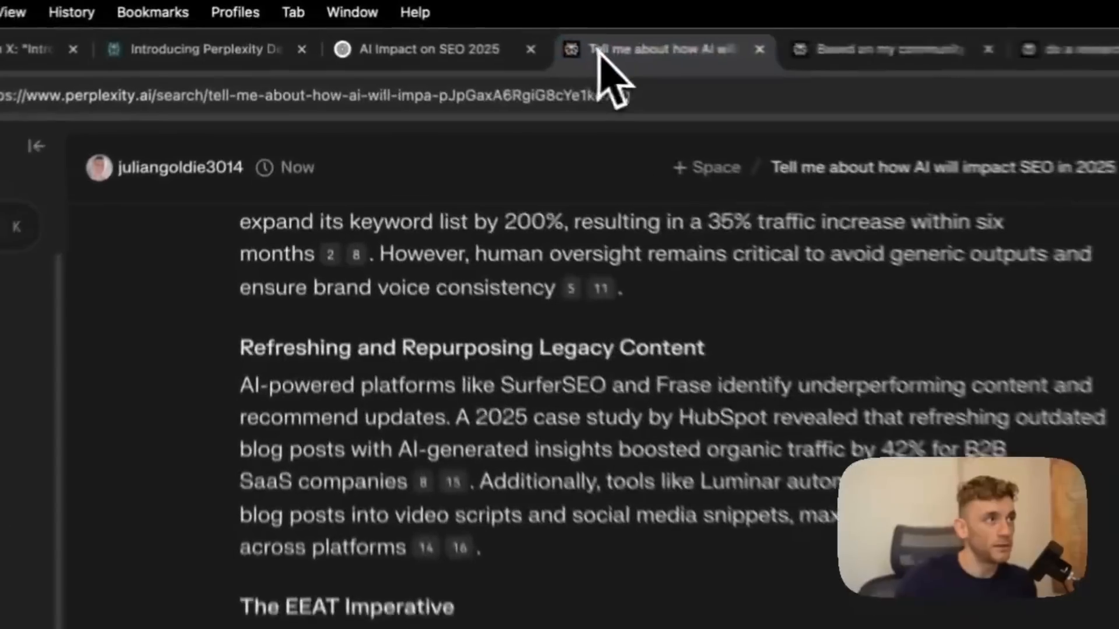
left_click(406, 26)
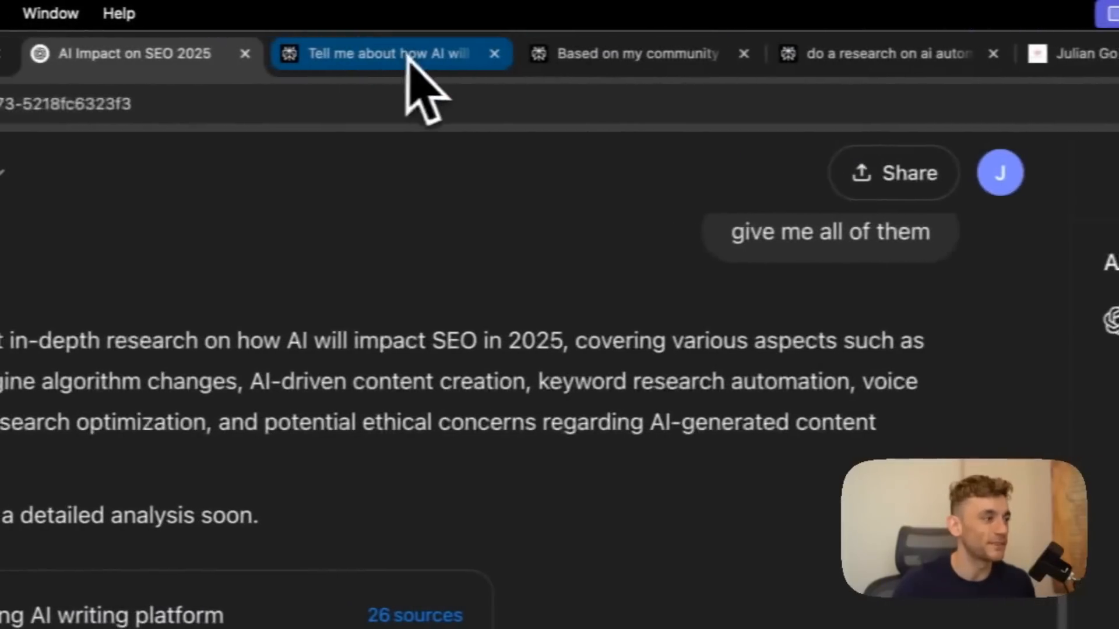
left_click(433, 59)
left_click(1067, 186)
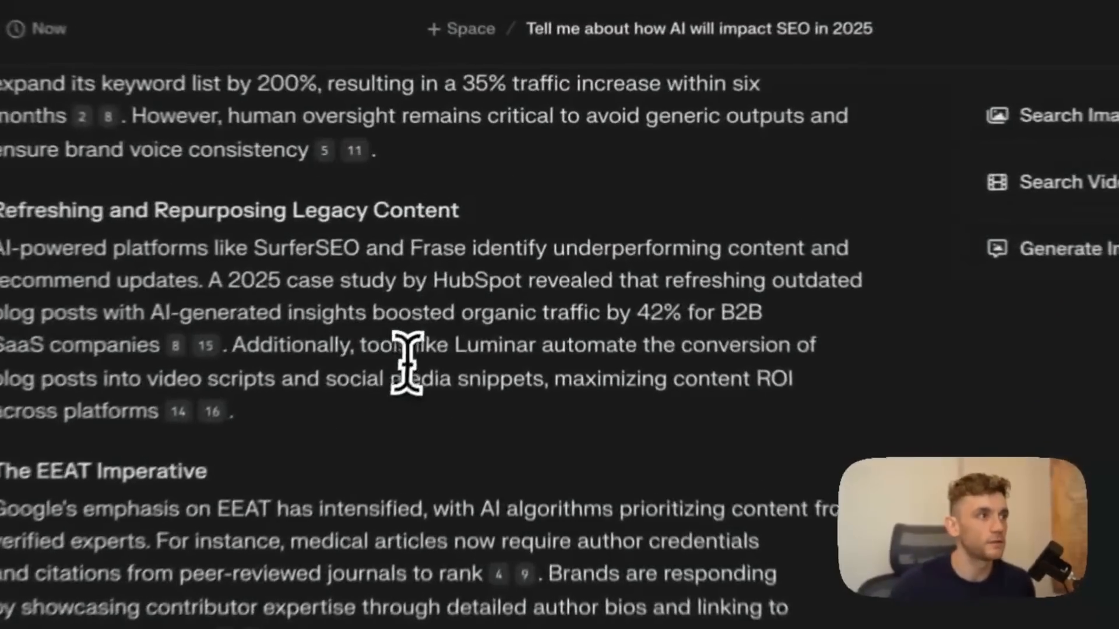
scroll(485, 270, "up", 15)
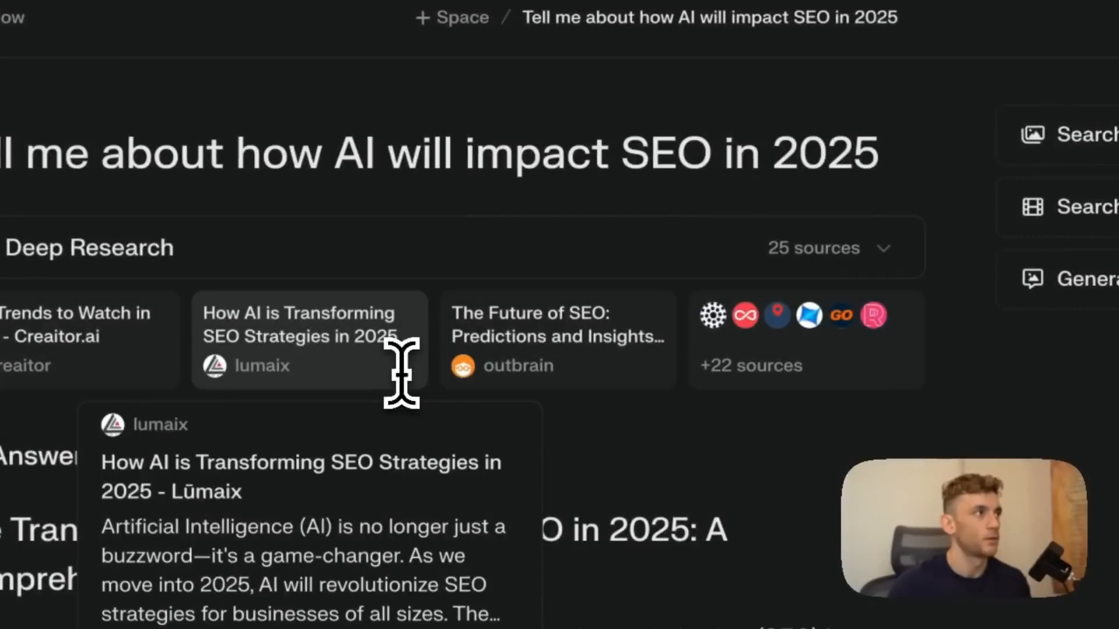
left_click(502, 100)
key("super+c")
key("super+t")
type("site:")
key("super+v")
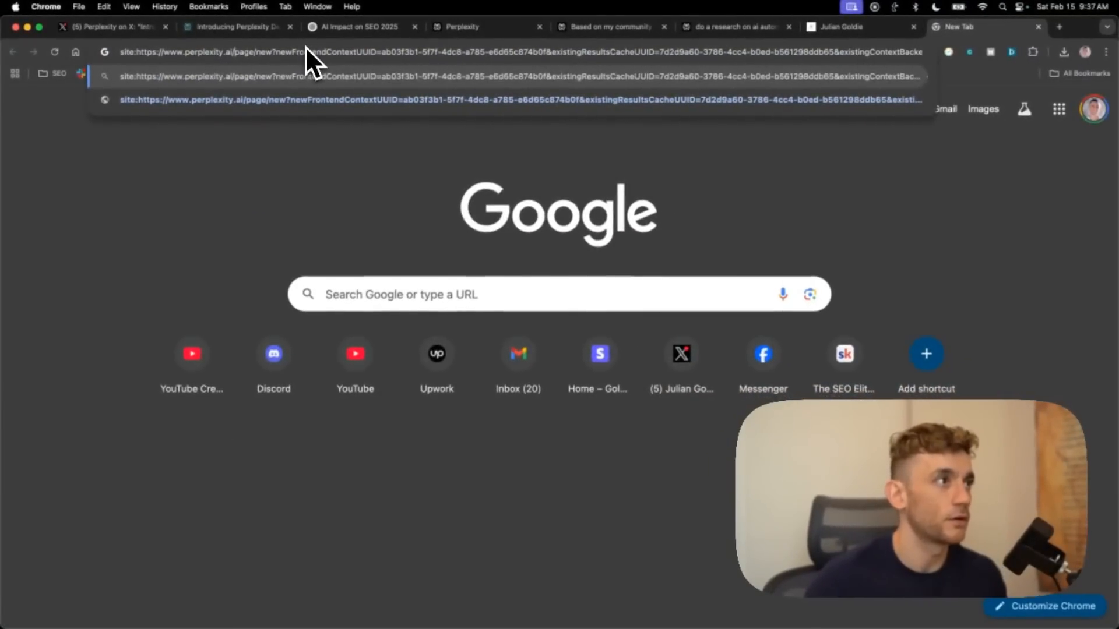
key("alt+Right")
key("shift+super+Right")
key("super+x")
key("Return")
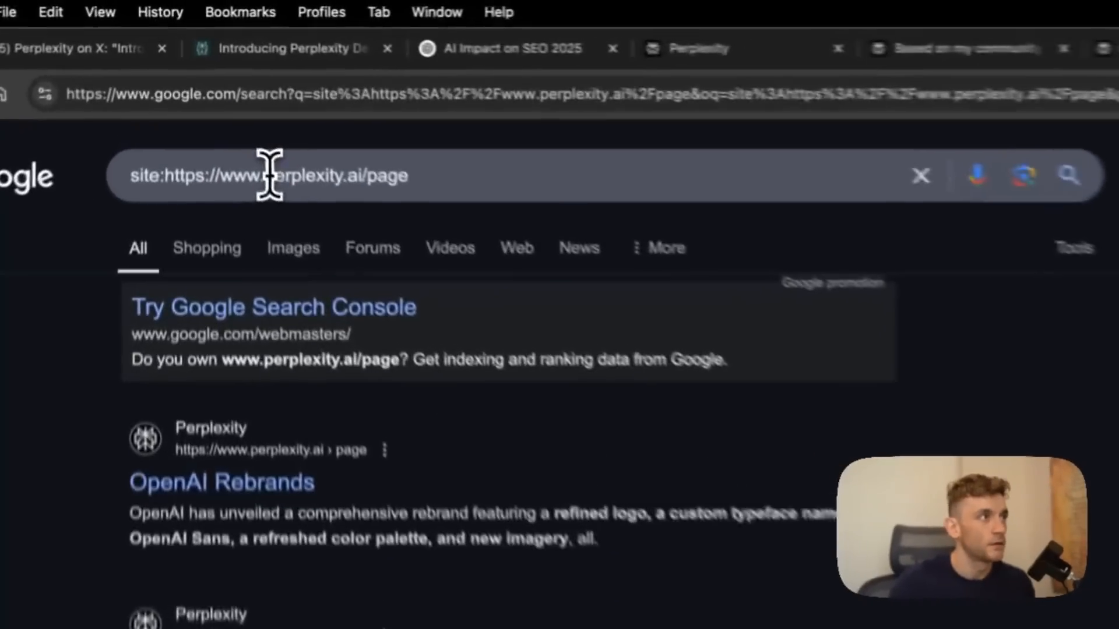
left_click_drag(223, 97, 293, 97)
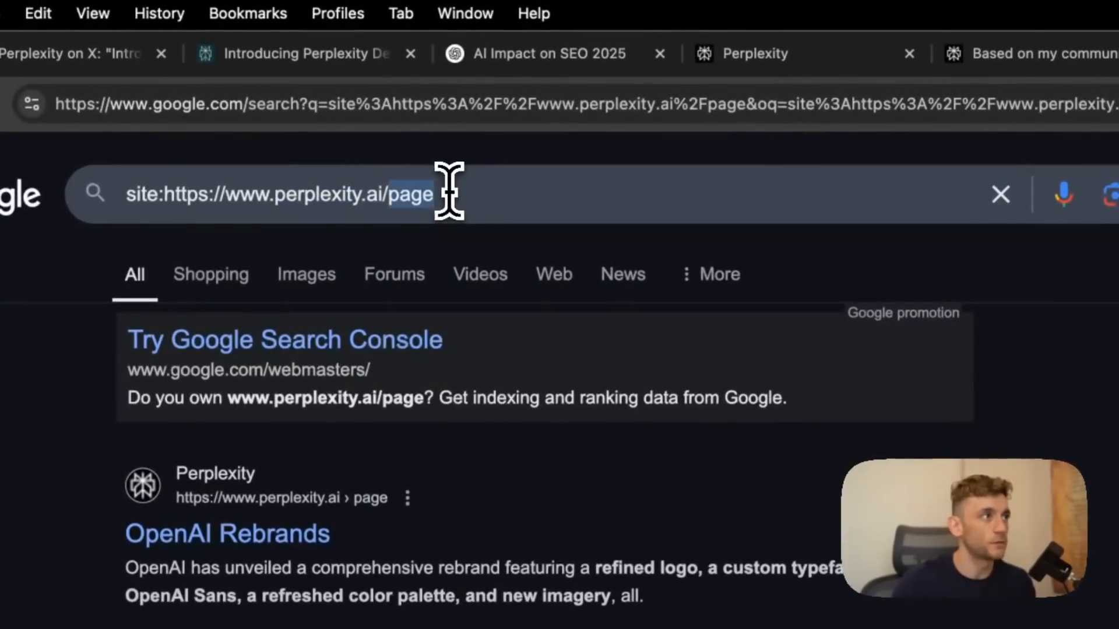
scroll(815, 443, "down", 20)
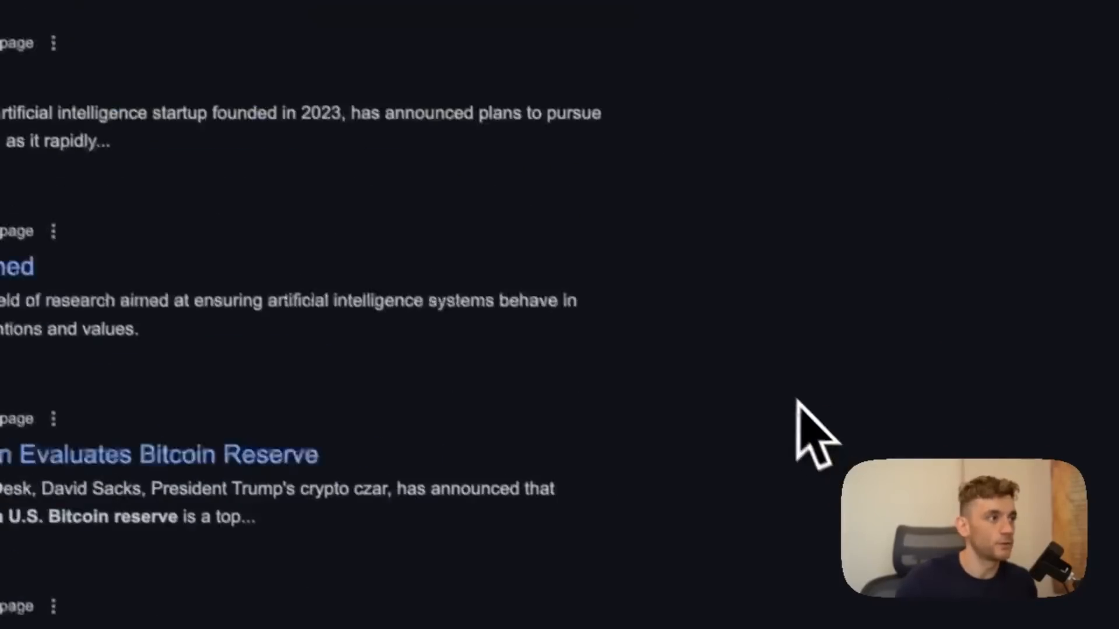
scroll(749, 437, "up", 20)
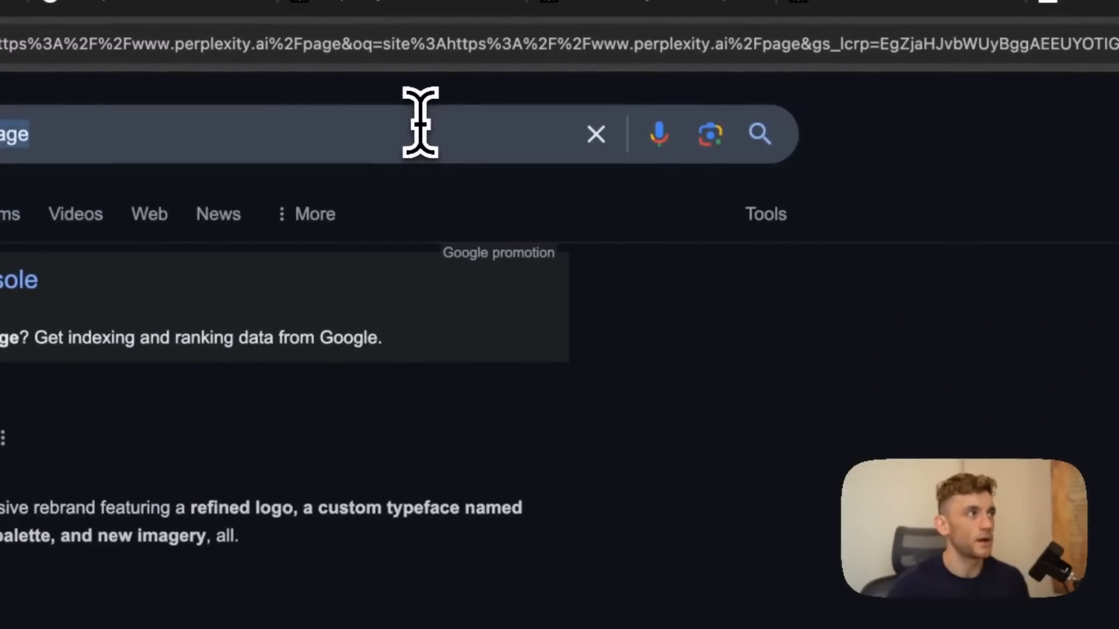
key("super+l")
type("ahrefs")
key("Return")
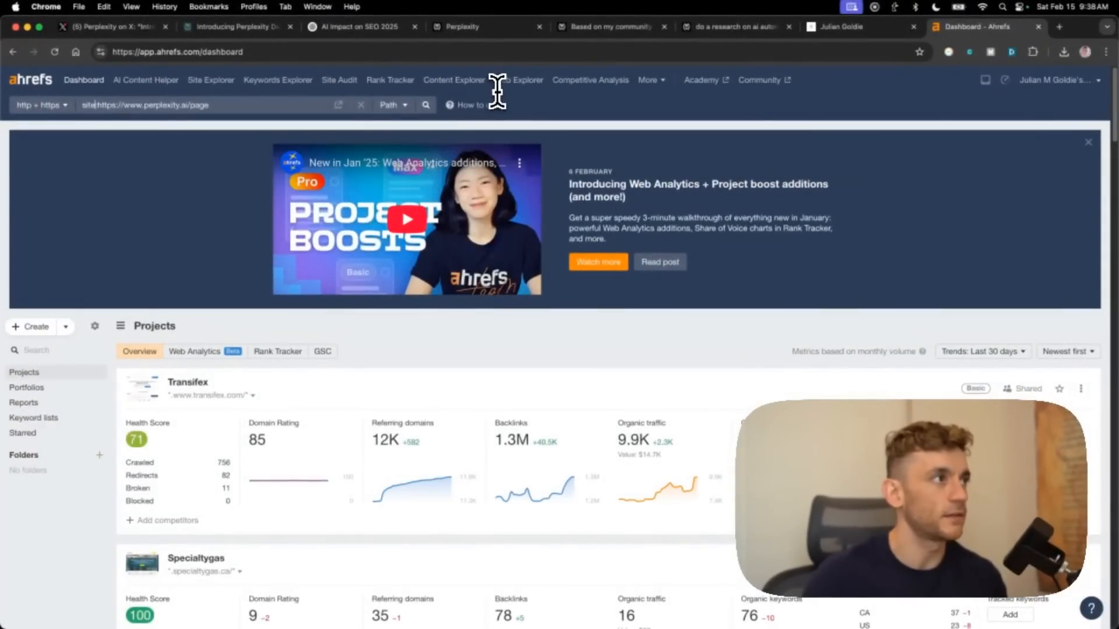
key("Return")
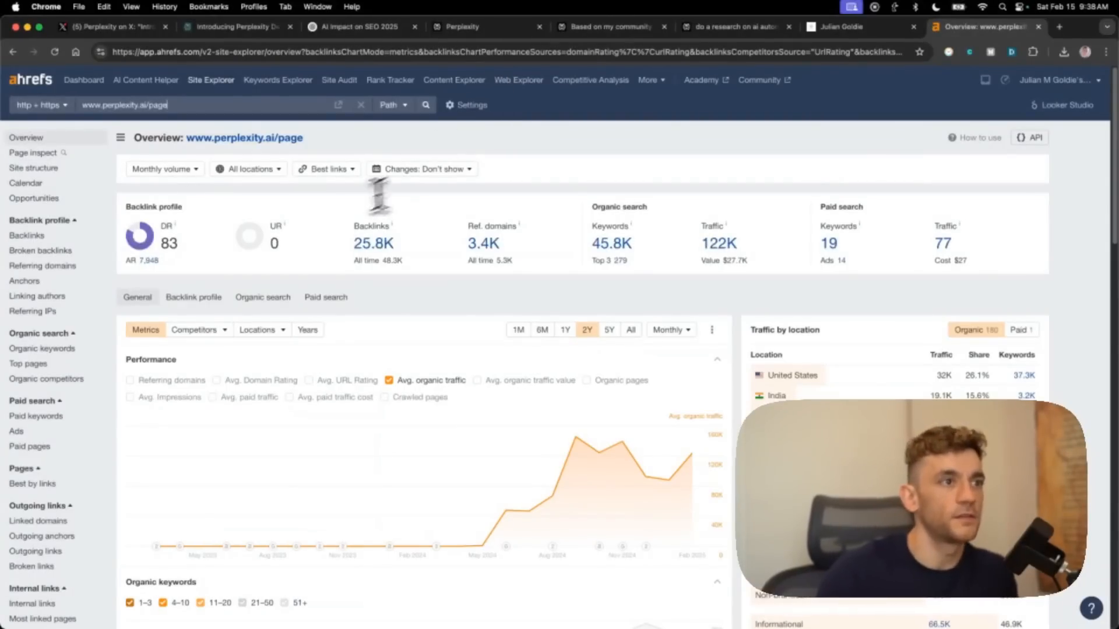
left_click_drag(726, 219, 699, 240)
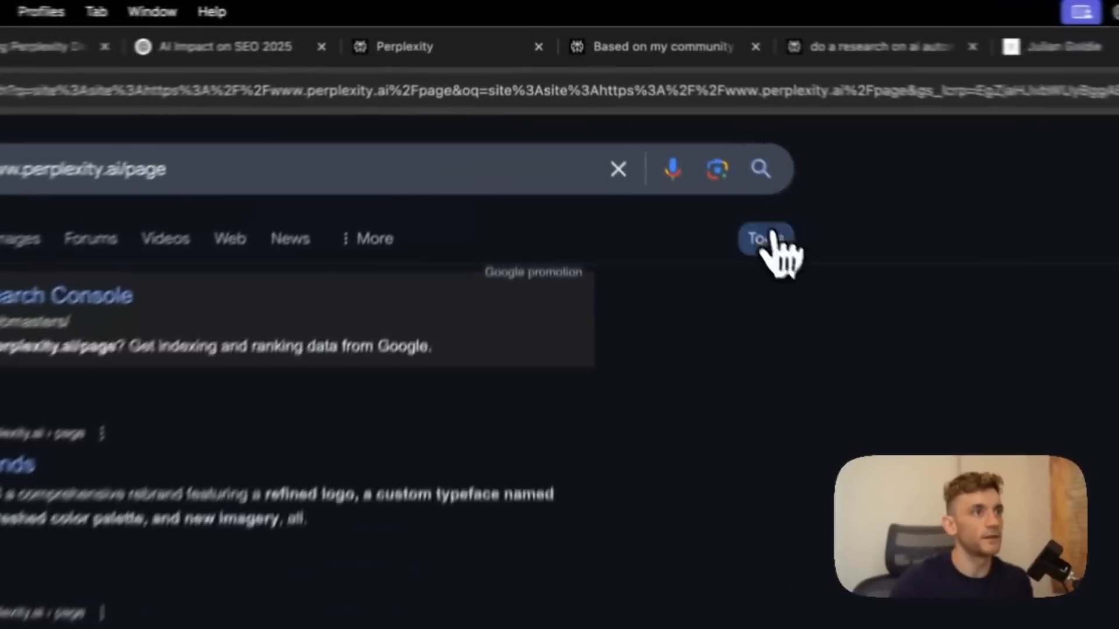
Limit the Google site search for Perplexity pages to the past week and look through the recently indexed pages.
left_click(775, 244)
left_click(338, 230)
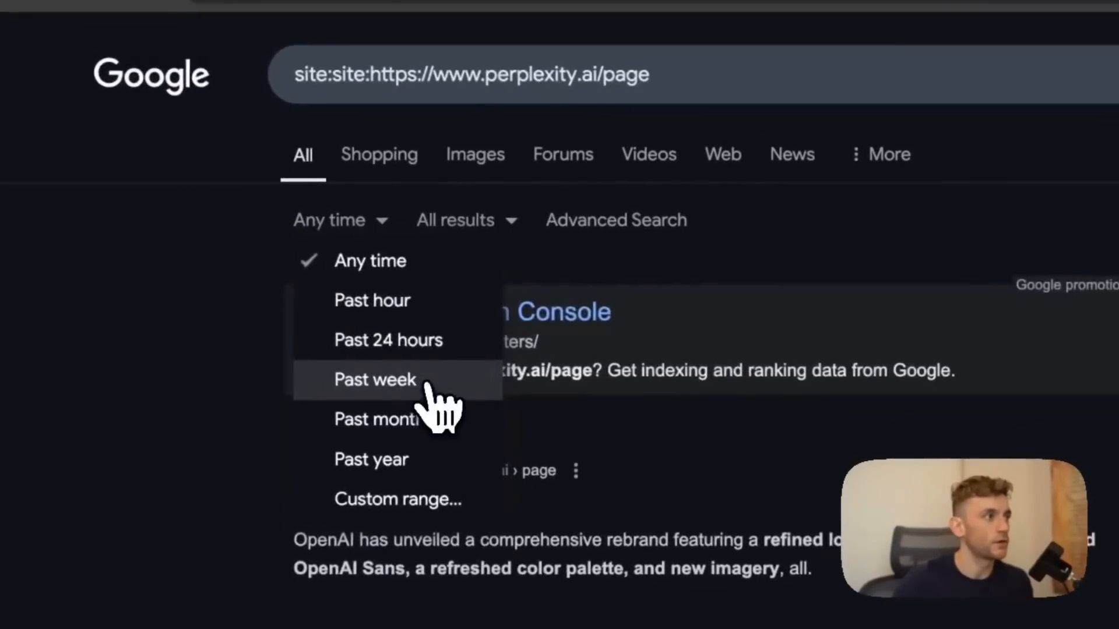
left_click(437, 380)
scroll(545, 349, "down", 3)
scroll(687, 289, "up", 3)
left_click_drag(239, 283, 1093, 473)
scroll(826, 369, "down", 8)
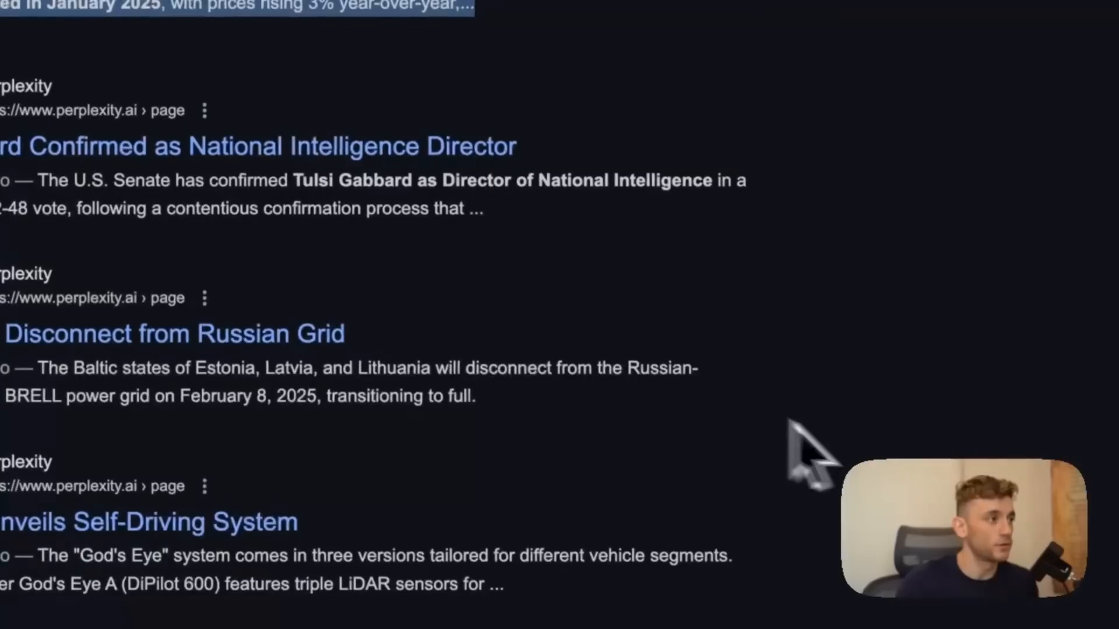
scroll(443, 419, "down", 5)
scroll(317, 295, "up", 10)
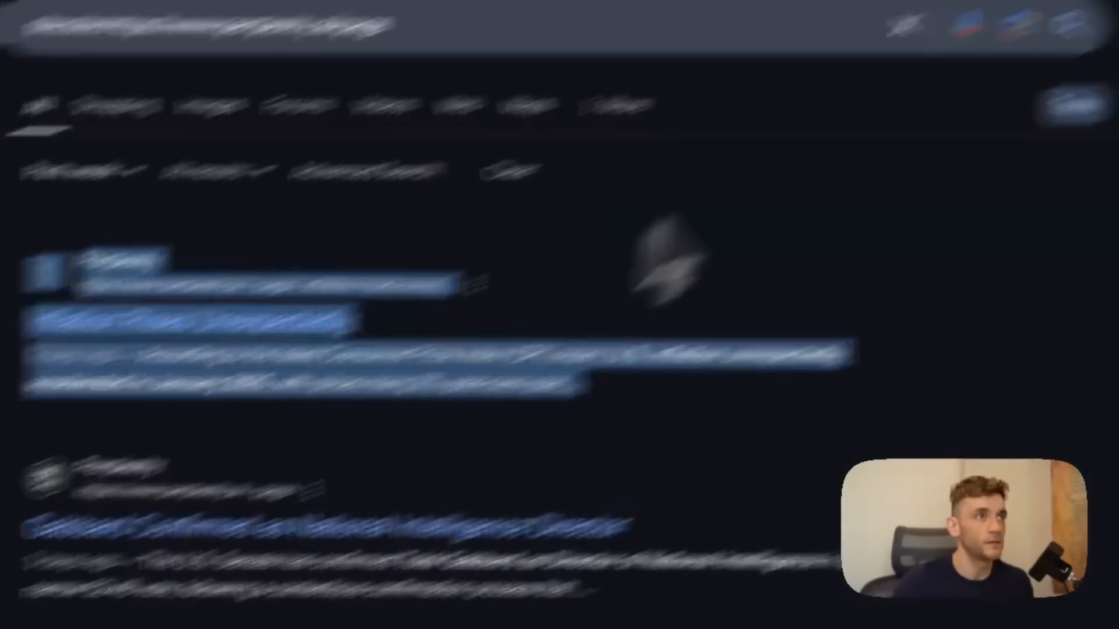
Close the Google search tab and review the sections of the draft Perplexity page "AI's Impact on SEO in 2025".
left_click(349, 33)
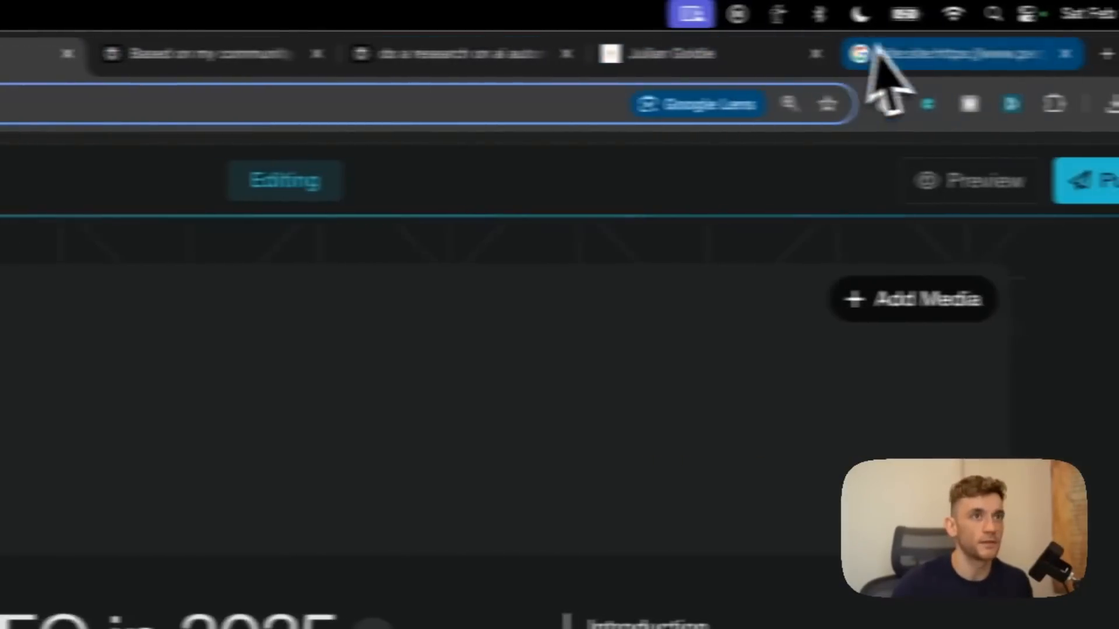
left_click(1065, 53)
scroll(104, 600, "down", 3)
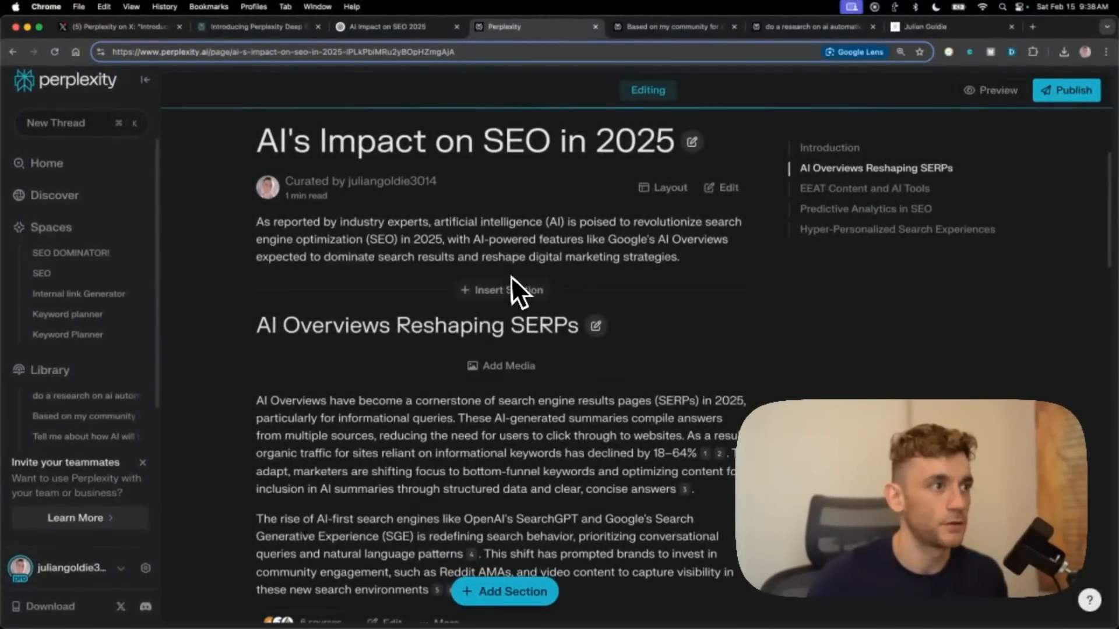
scroll(606, 385, "down", 15)
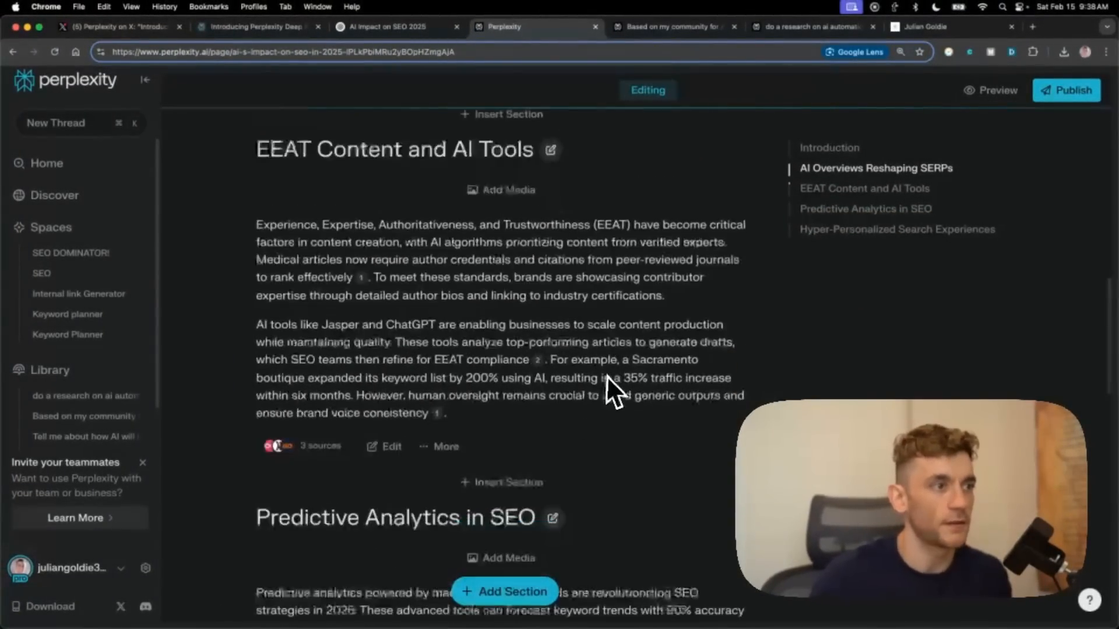
scroll(548, 245, "up", 20)
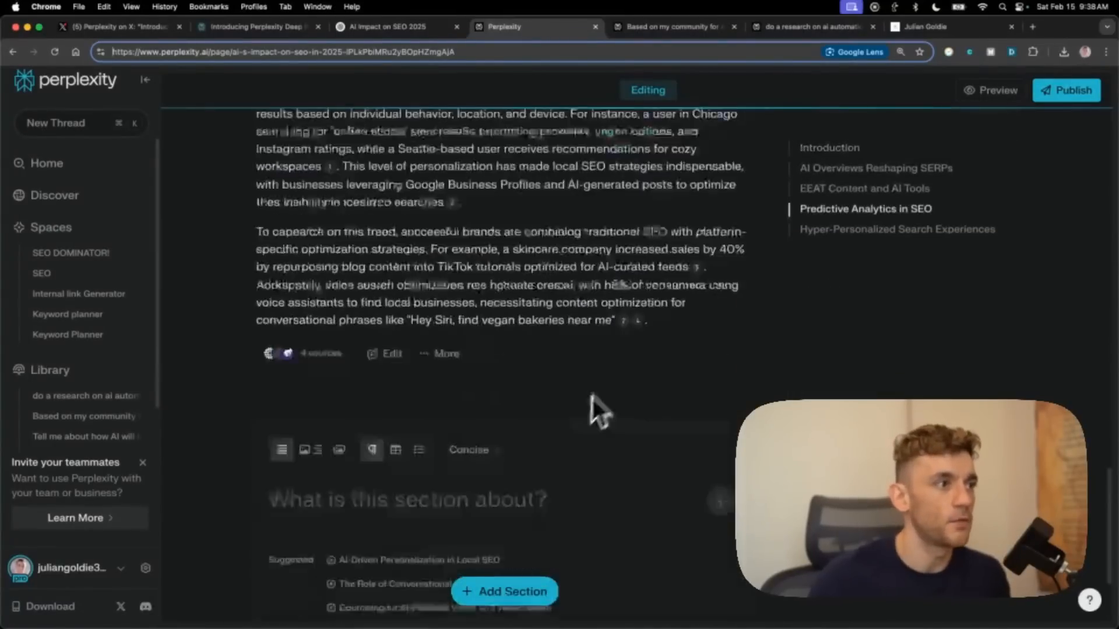
Generate an image as the header media of the draft page "AI's Impact on SEO in 2025".
scroll(592, 397, "down", 3)
scroll(470, 355, "up", 20)
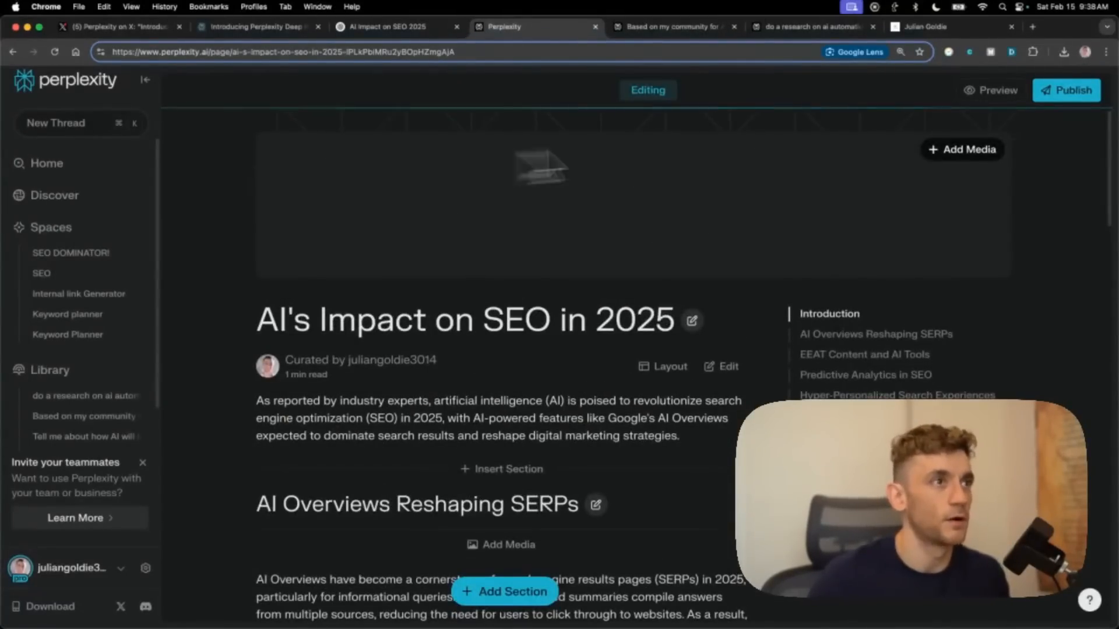
left_click(477, 171)
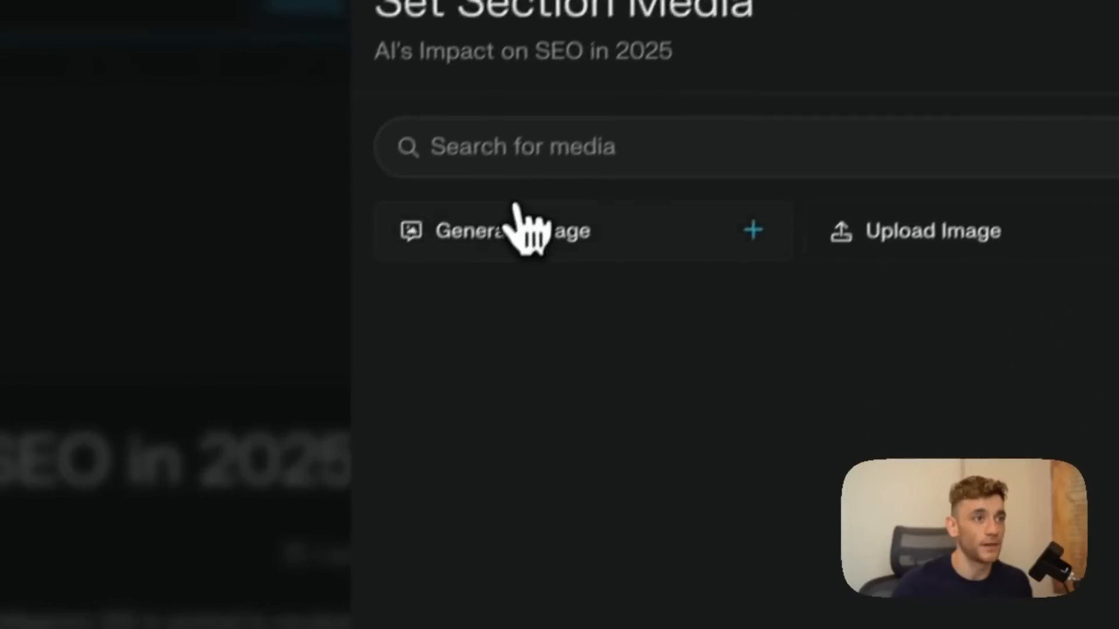
left_click(384, 388)
Look through the source lists of the AI Profit Boardroom report and the AI automation agencies report.
left_click(487, 453)
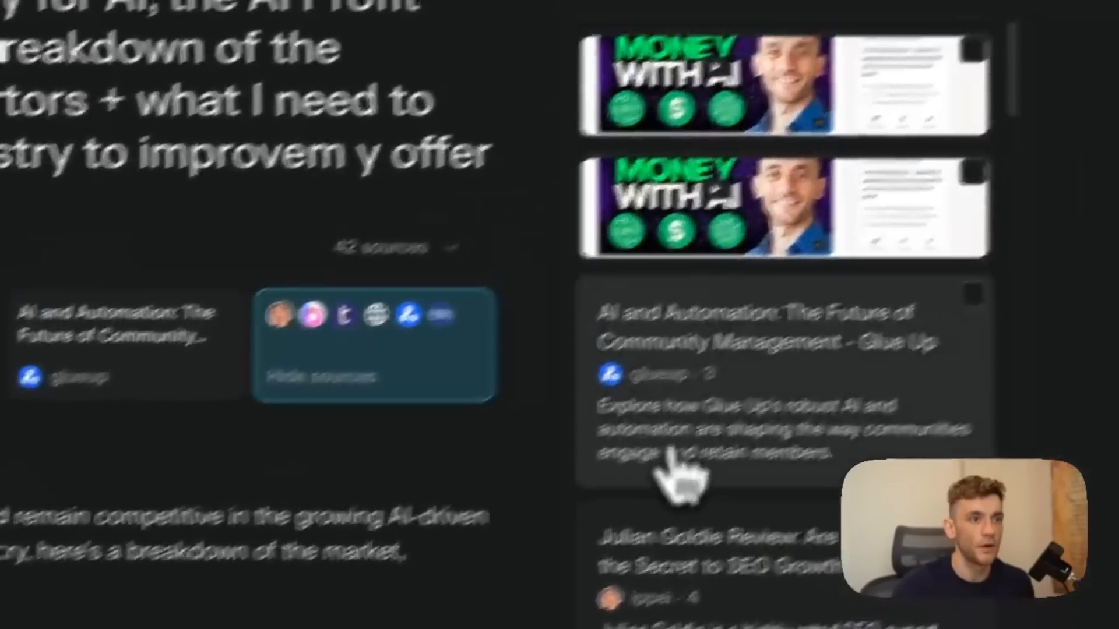
scroll(607, 536, "down", 5)
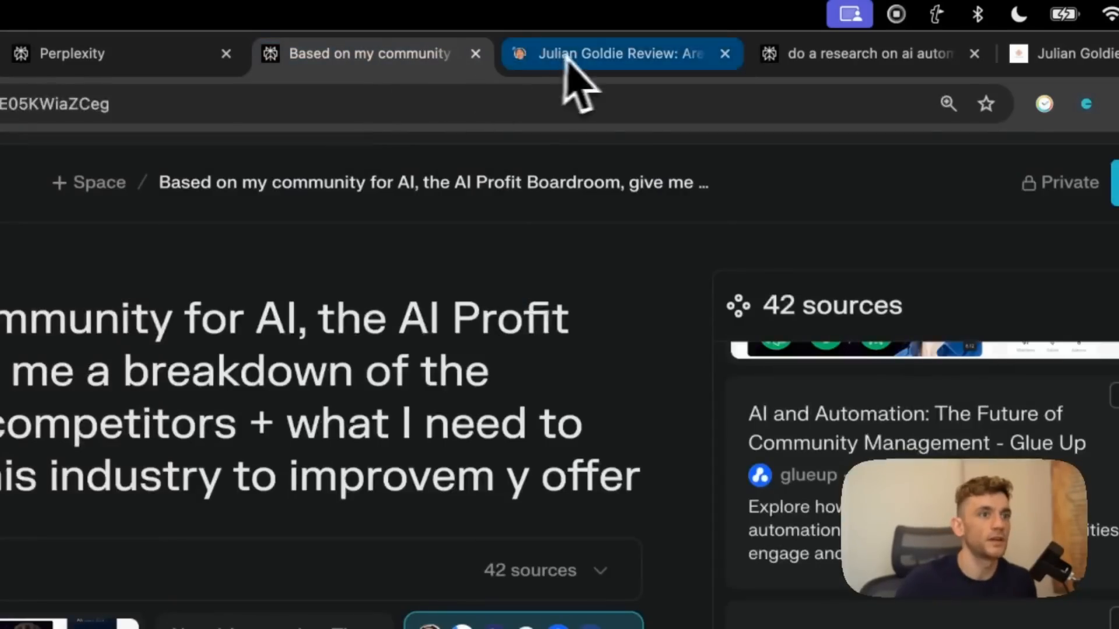
scroll(707, 487, "down", 10)
scroll(606, 483, "down", 5)
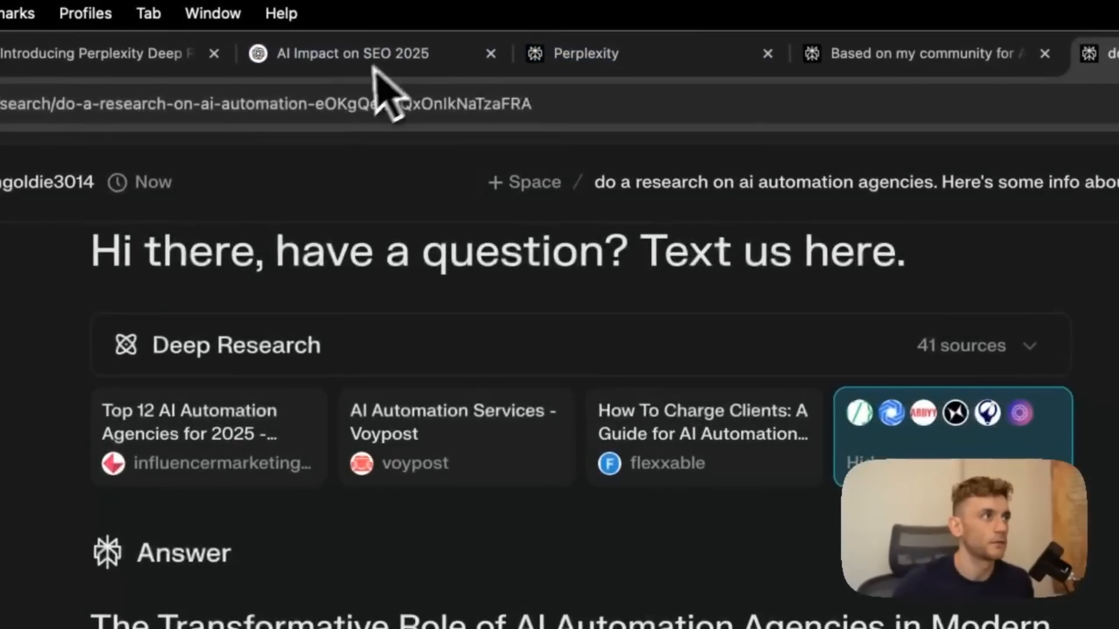
Check the draft page's generated header image, and read the replies to Perplexity's Deep Research announcement on X.
left_click(501, 26)
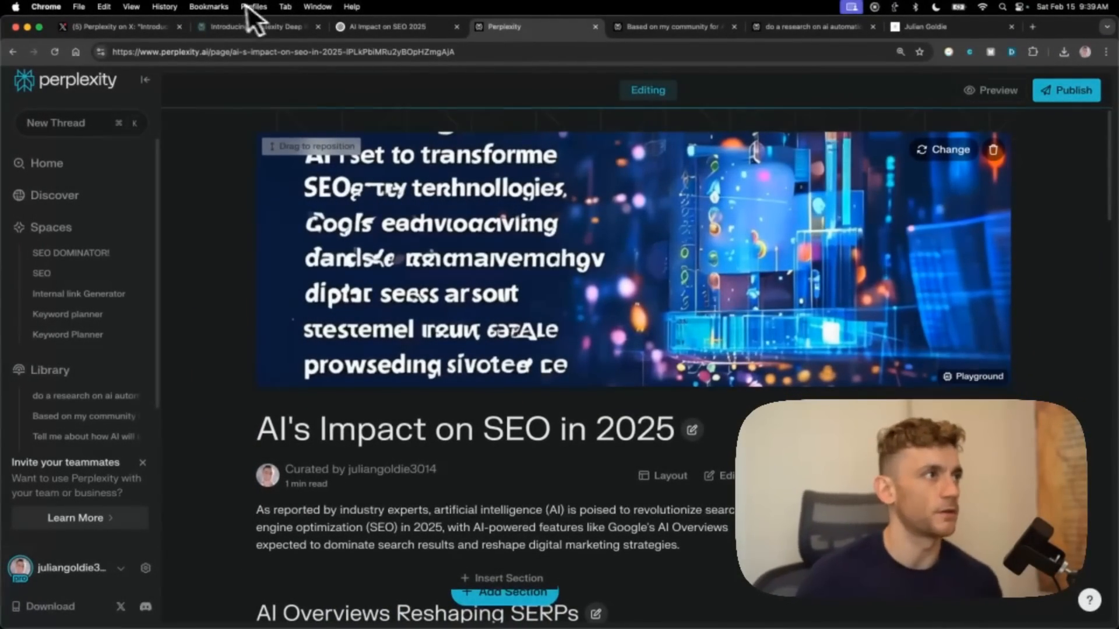
left_click(134, 26)
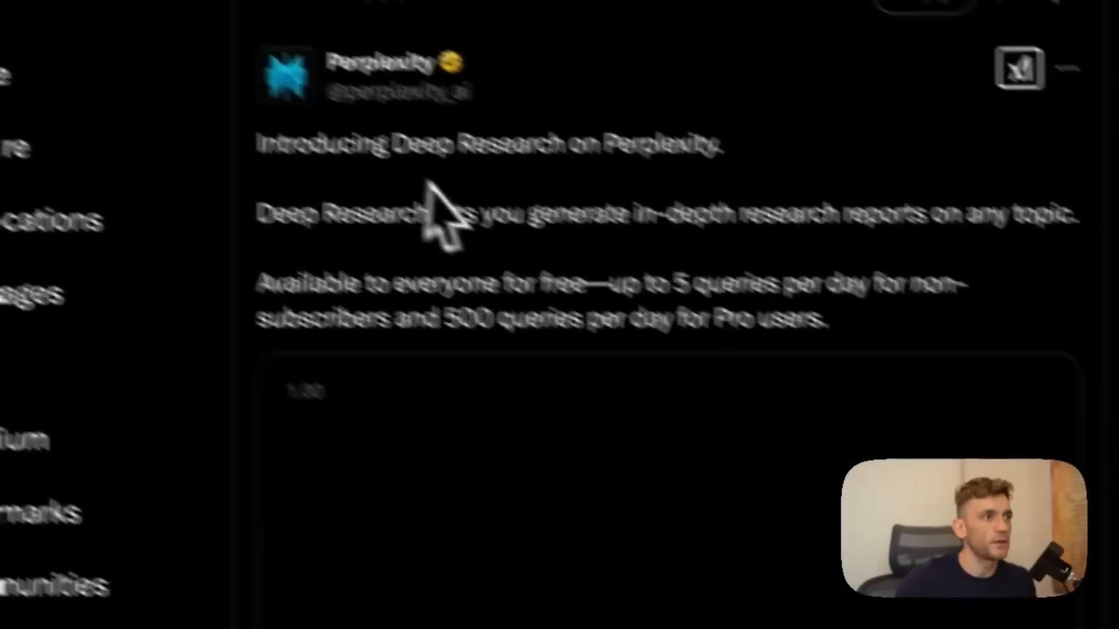
scroll(688, 420, "down", 10)
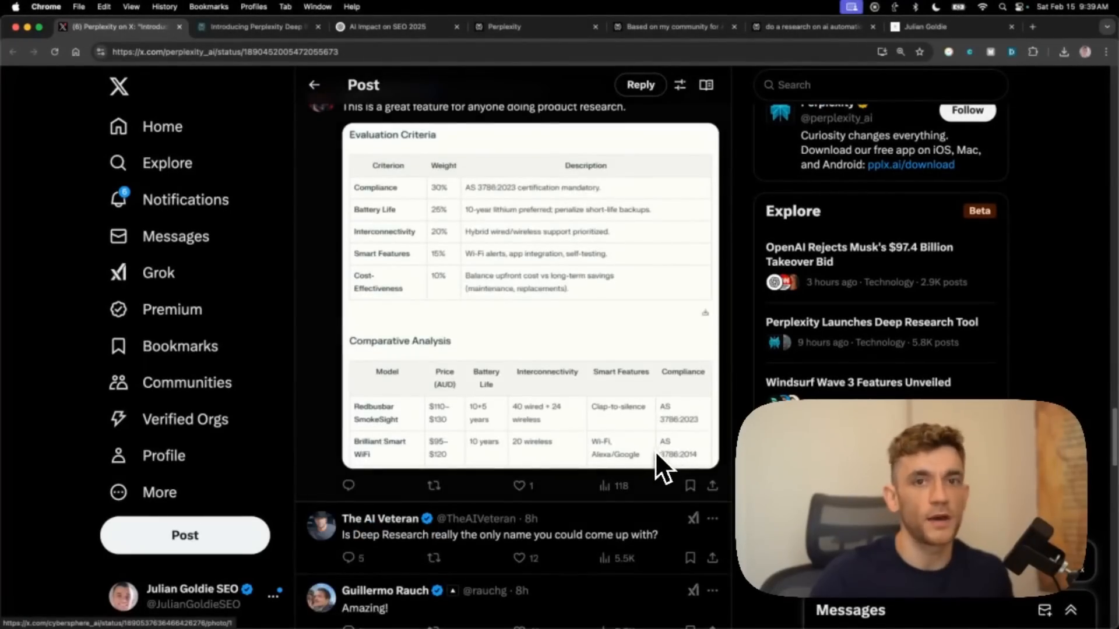
scroll(649, 457, "down", 7)
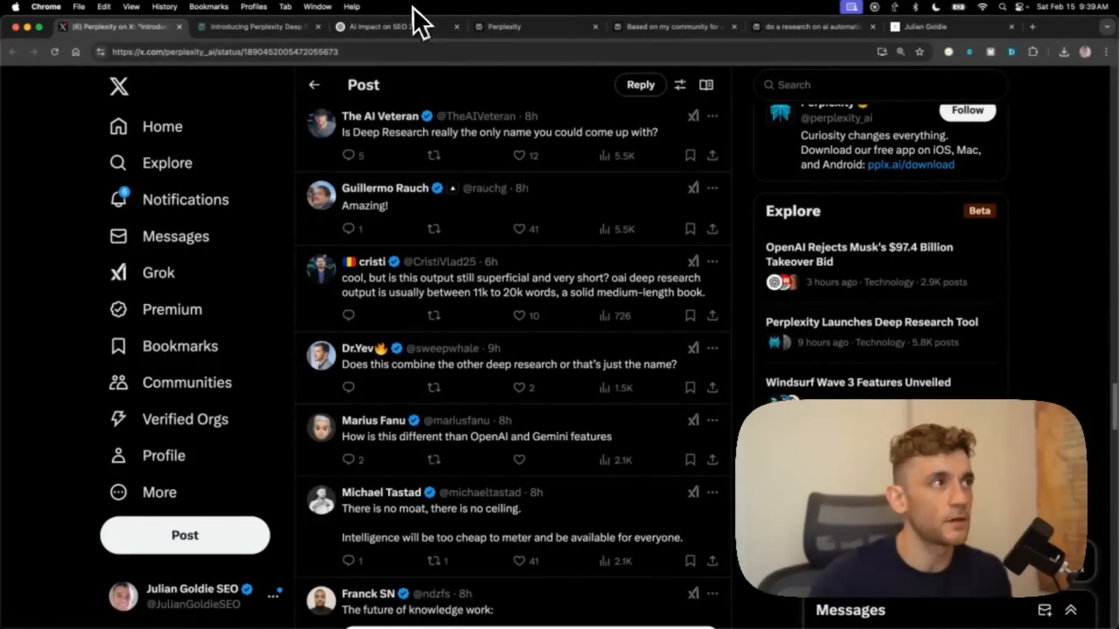
Return to the AI Profit Boardroom report and read its answer, highlighting the Market Overview section.
left_click(416, 24)
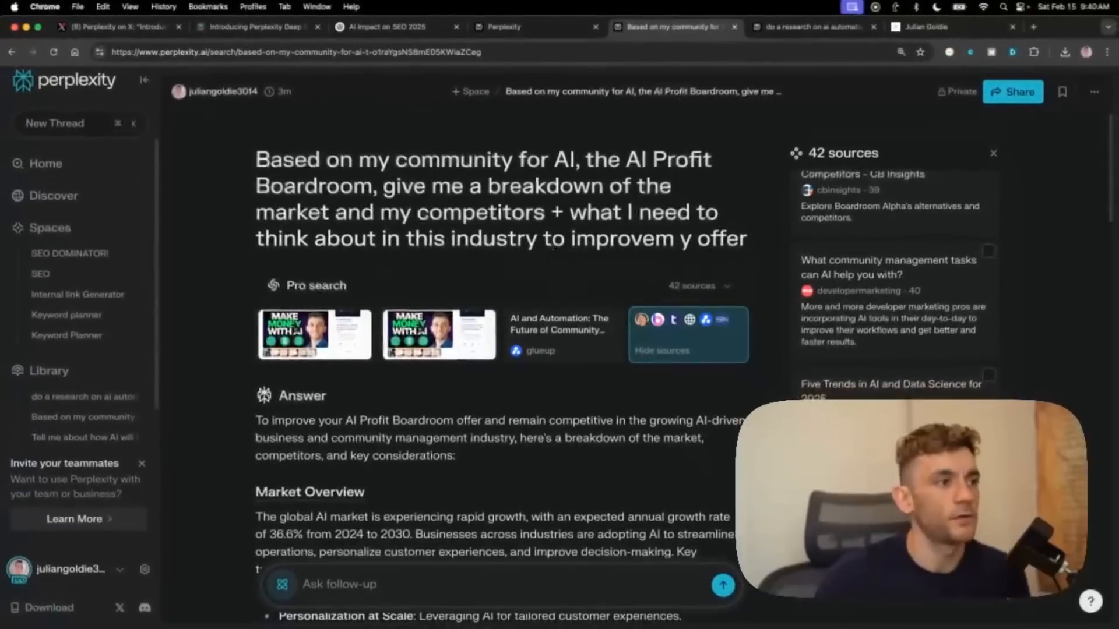
scroll(553, 367, "down", 5)
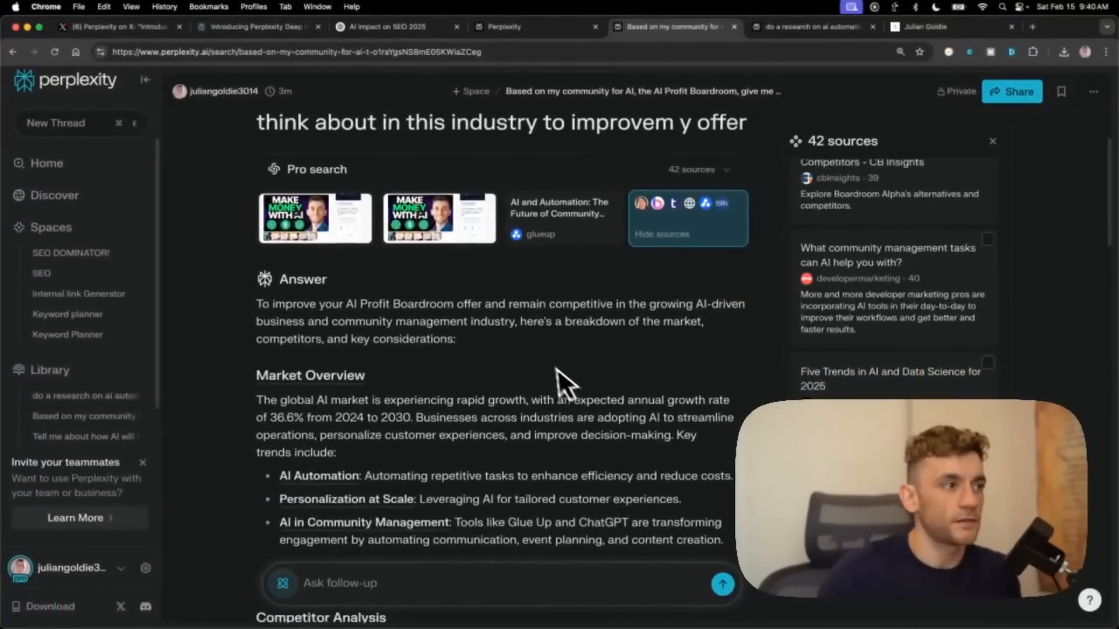
scroll(524, 336, "up", 3)
scroll(510, 335, "down", 3)
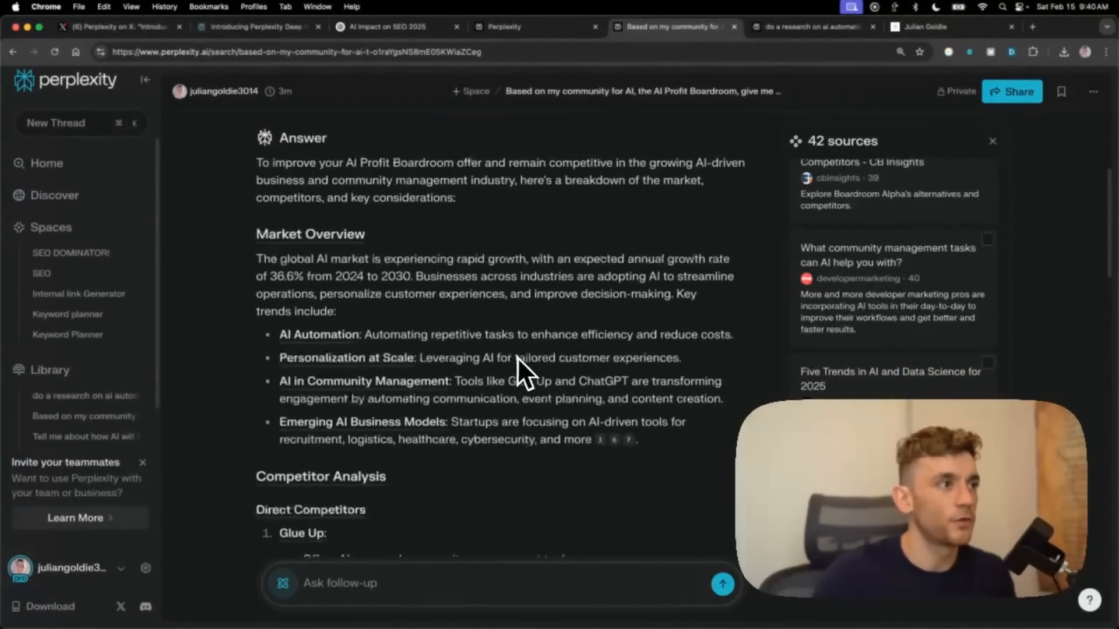
left_click_drag(257, 234, 615, 423)
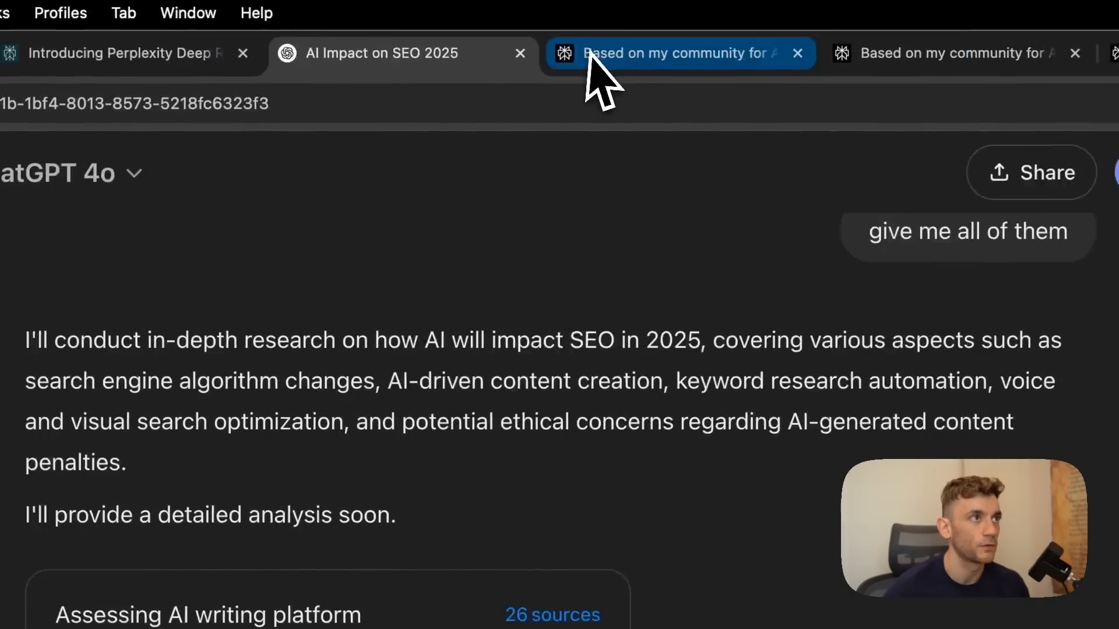
Compare the AI Profit Boardroom Pro search report with the Deep Research report on AI automation agencies.
left_click(589, 54)
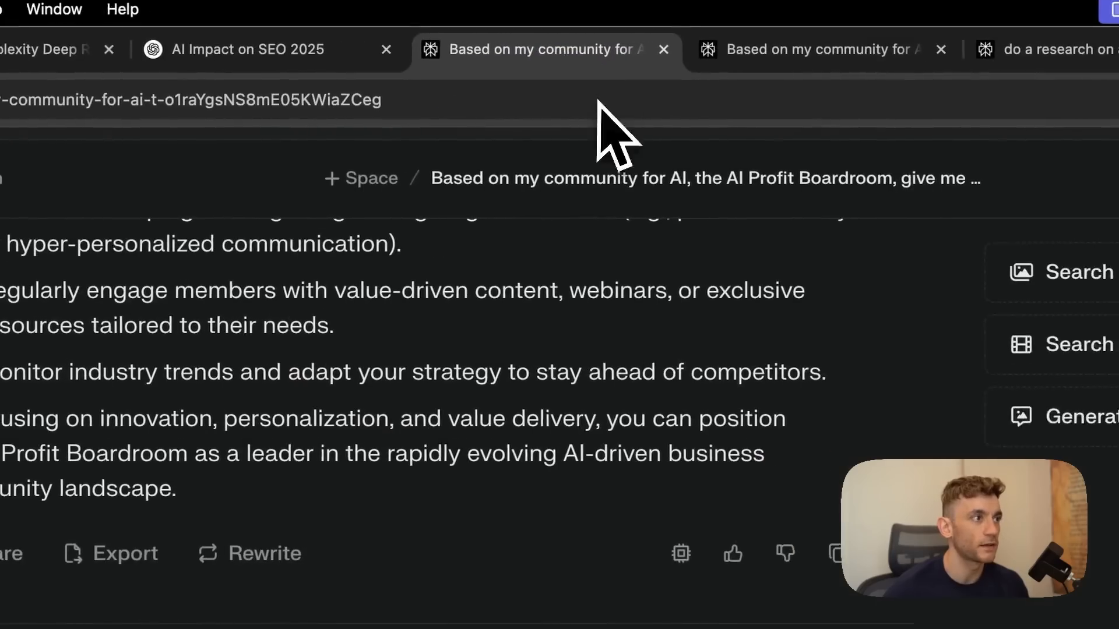
scroll(758, 474, "up", 15)
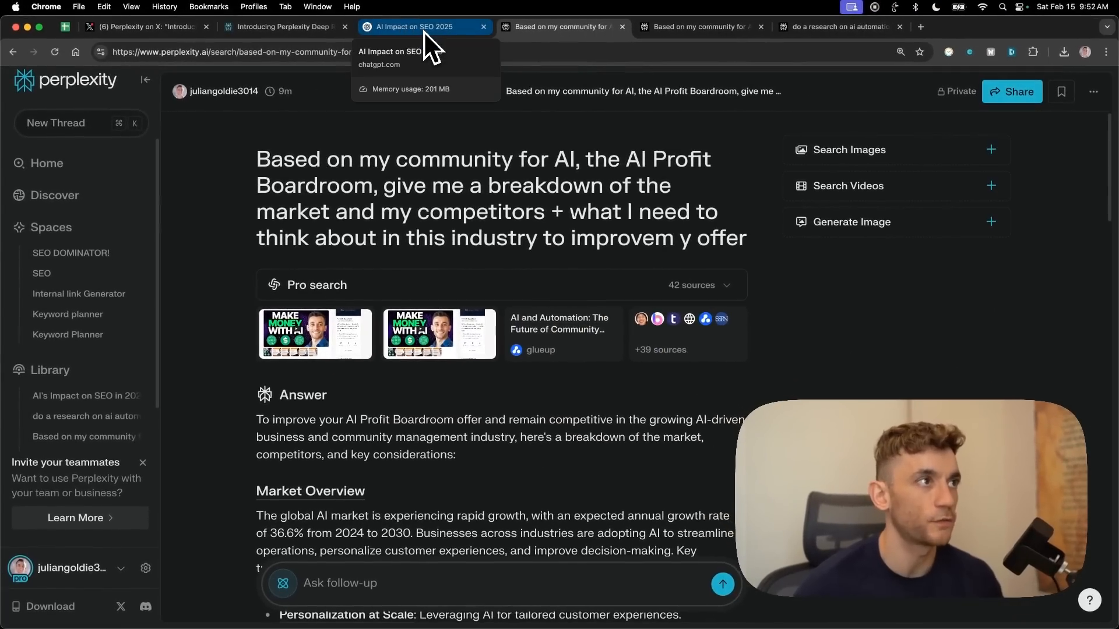
left_click(716, 27)
left_click(772, 25)
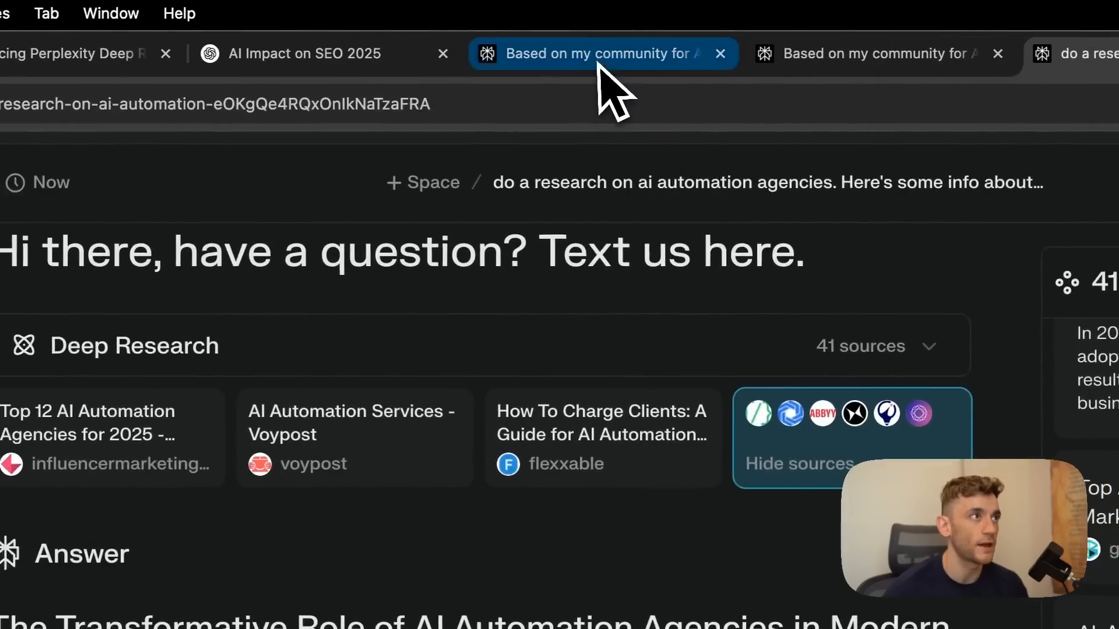
Go back to the AI Profit Boardroom report and skim its whole answer.
left_click(364, 58)
scroll(552, 603, "down", 7)
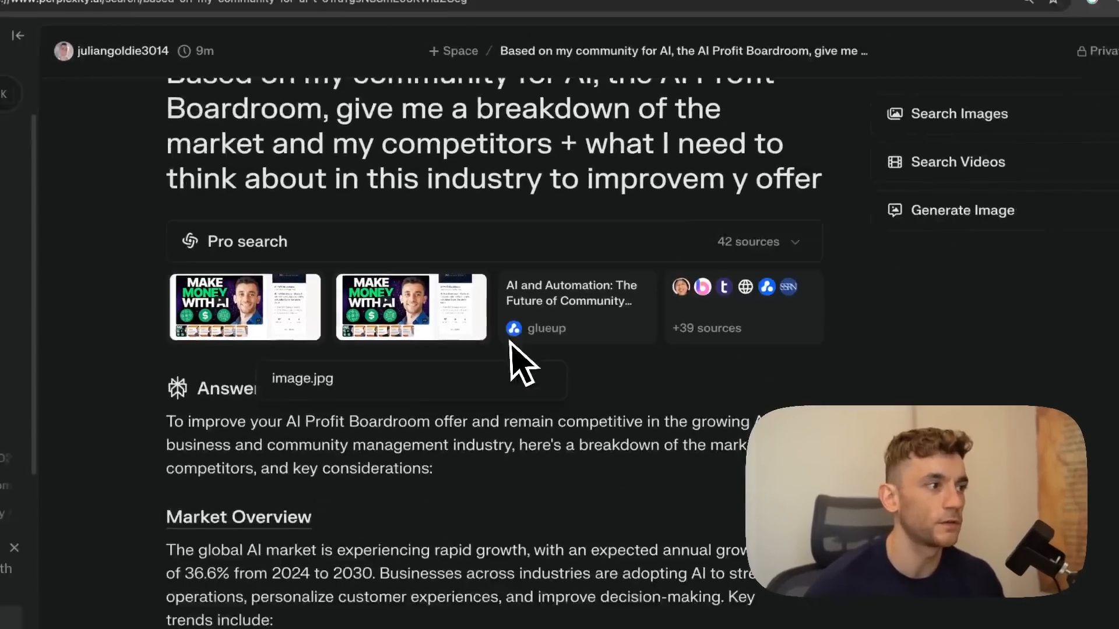
scroll(431, 612, "up", 7)
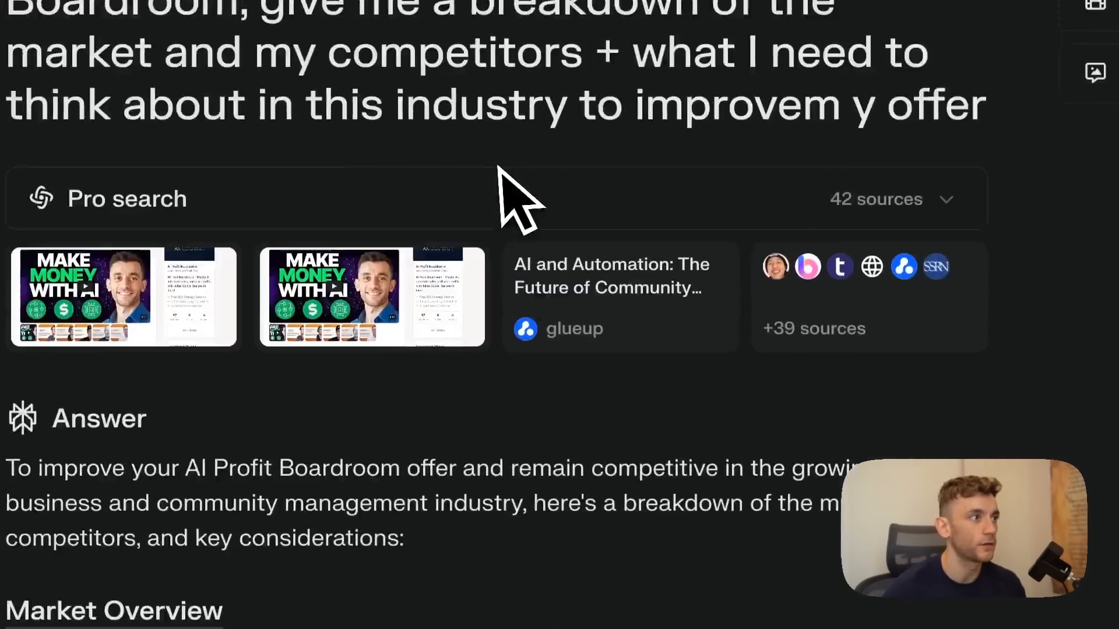
scroll(449, 216, "down", 15)
scroll(448, 240, "up", 15)
Highlight the AI Profit Boardroom prompt, then check the related questions and the search mode selector for follow-ups.
left_click_drag(324, 146, 1115, 319)
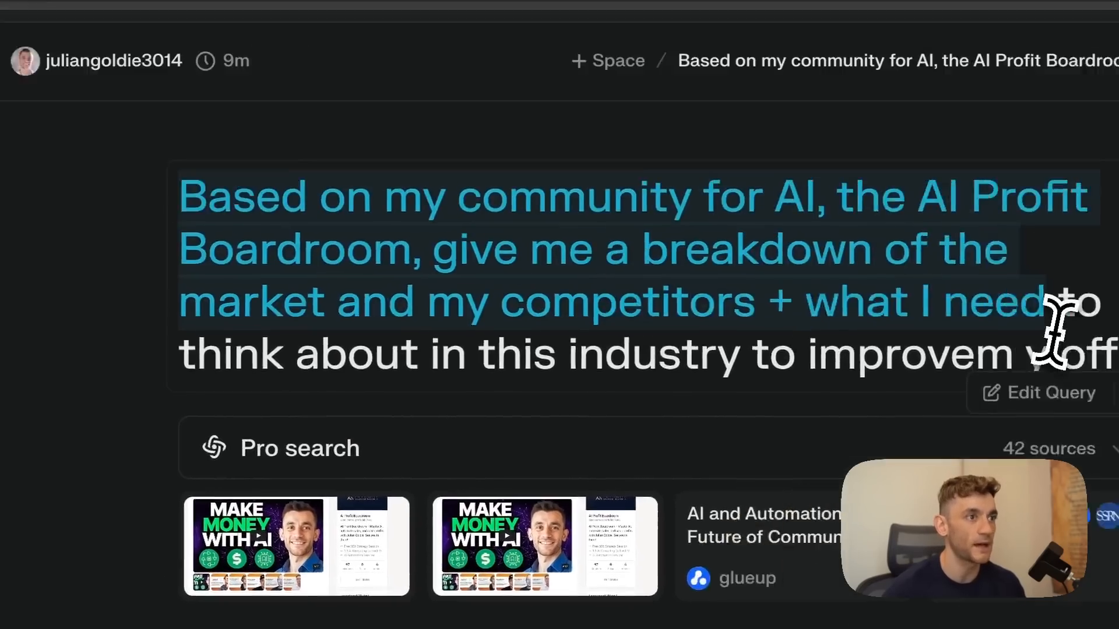
left_click(1115, 318)
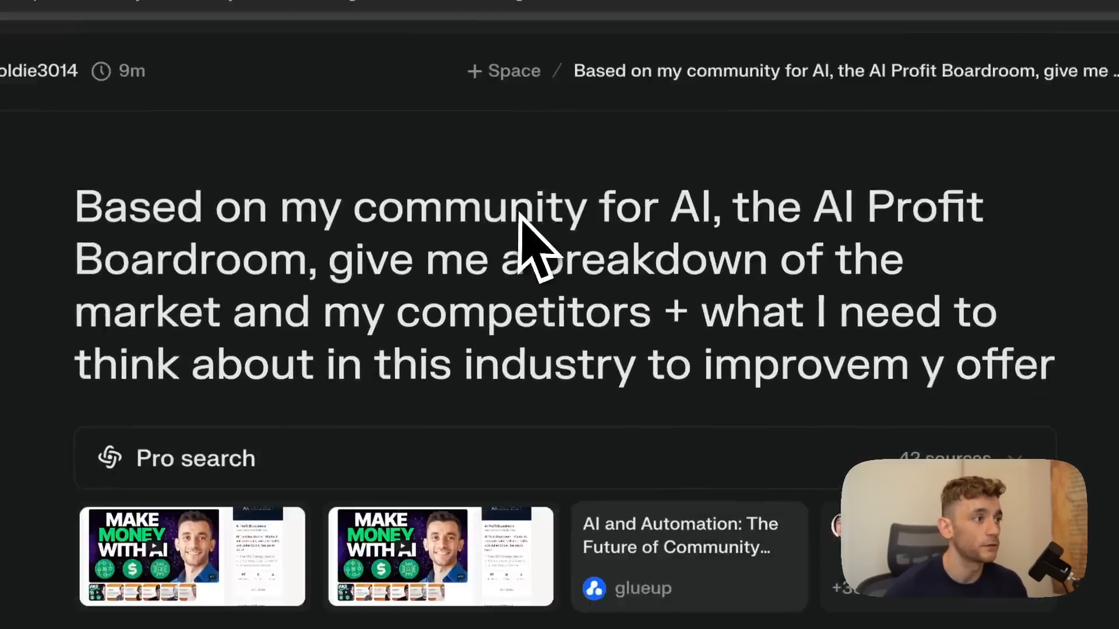
scroll(522, 352, "down", 20)
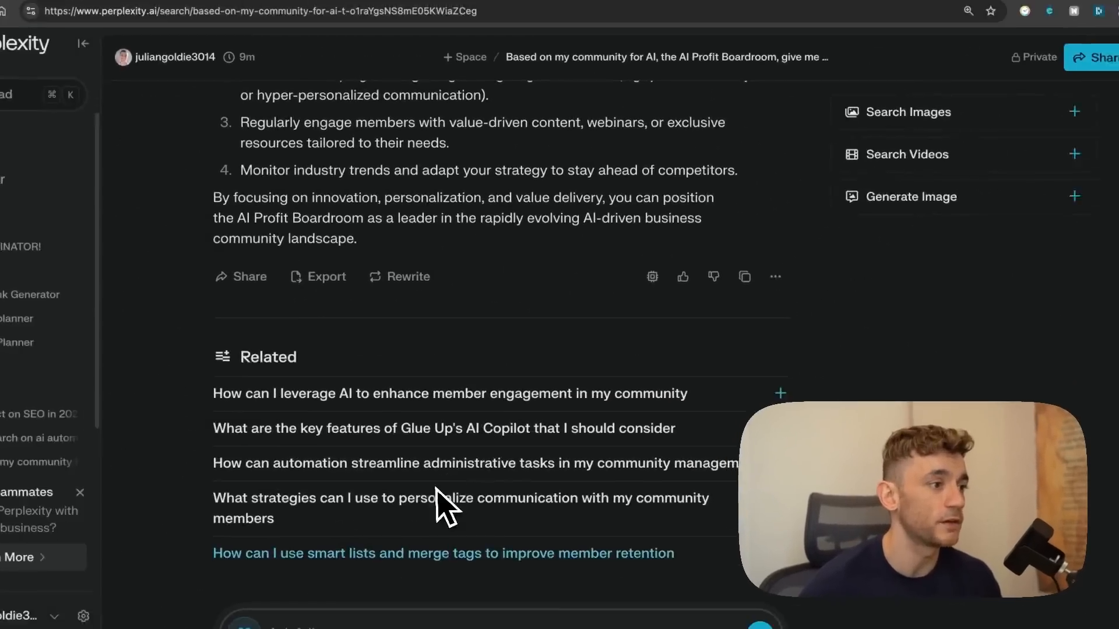
scroll(367, 545, "up", 20)
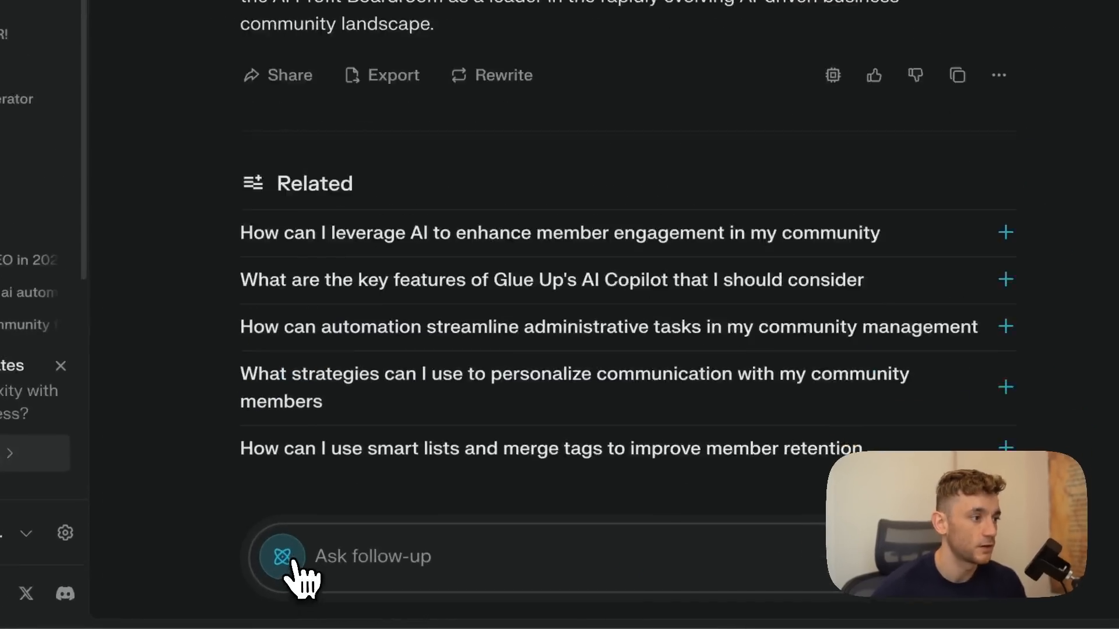
left_click(283, 583)
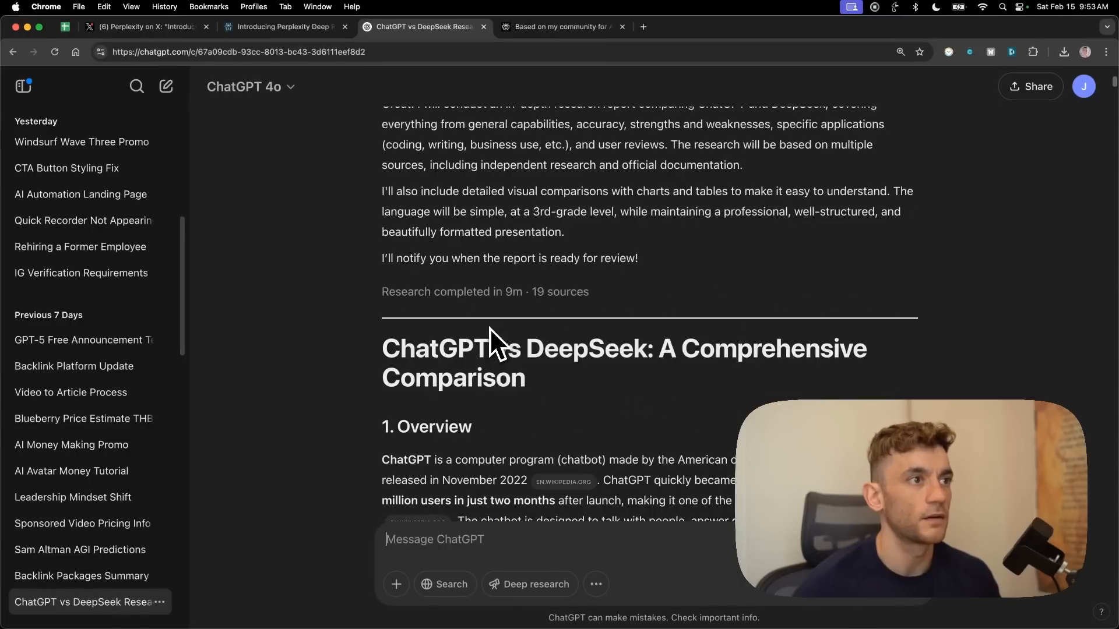
Examine the prompt, research time and source count of ChatGPT's "ChatGPT vs DeepSeek" deep research report.
scroll(490, 328, "up", 10)
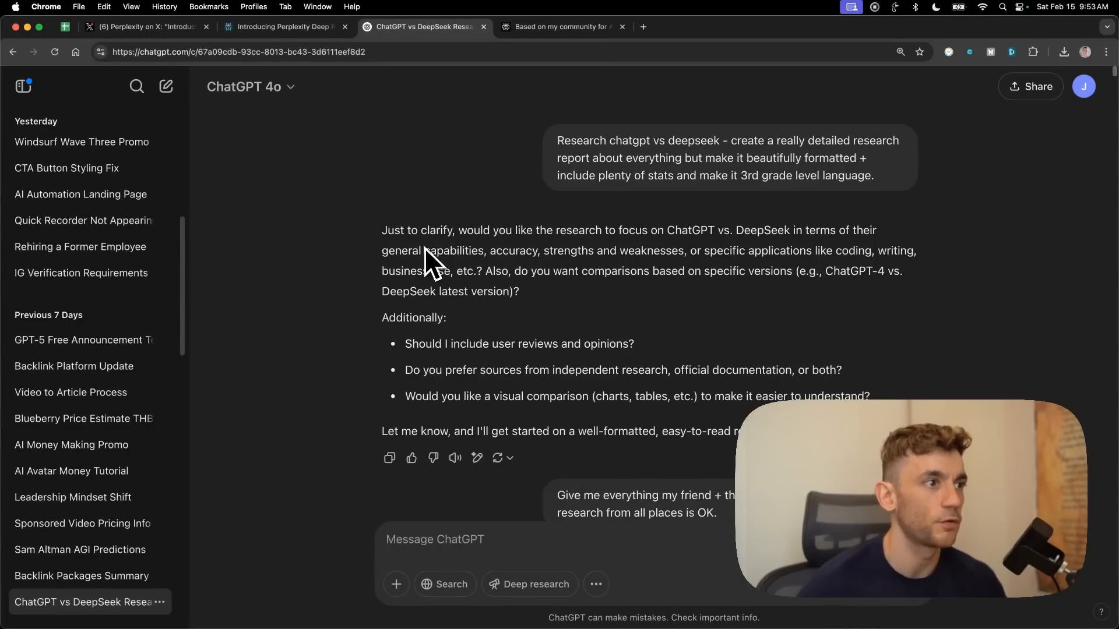
scroll(430, 251, "down", 5)
scroll(540, 165, "up", 1)
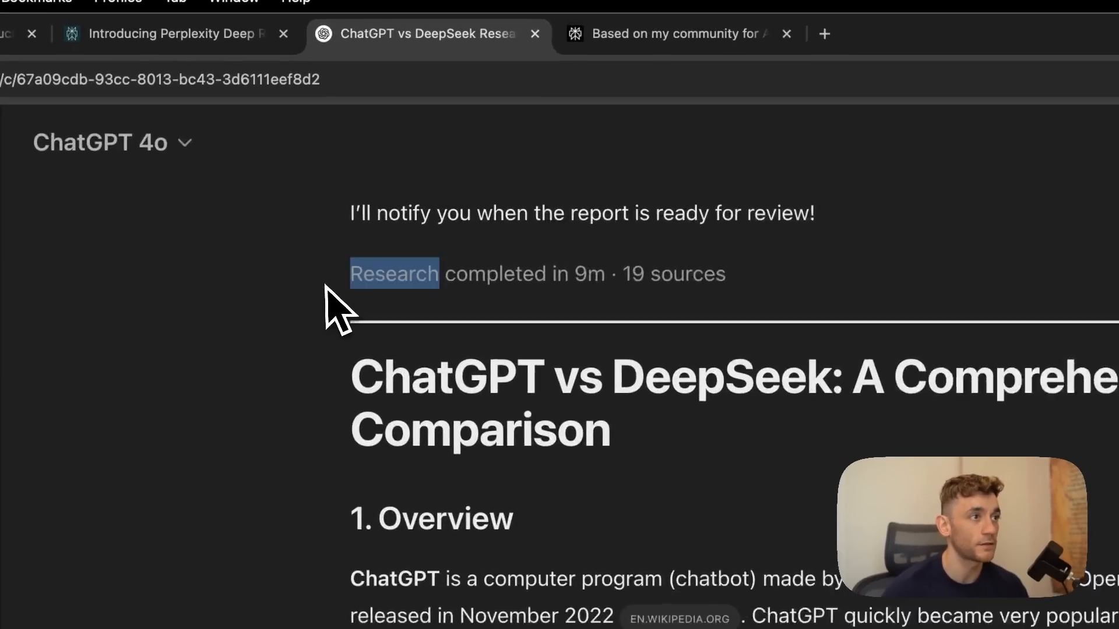
triple_click(368, 164)
left_click(431, 199)
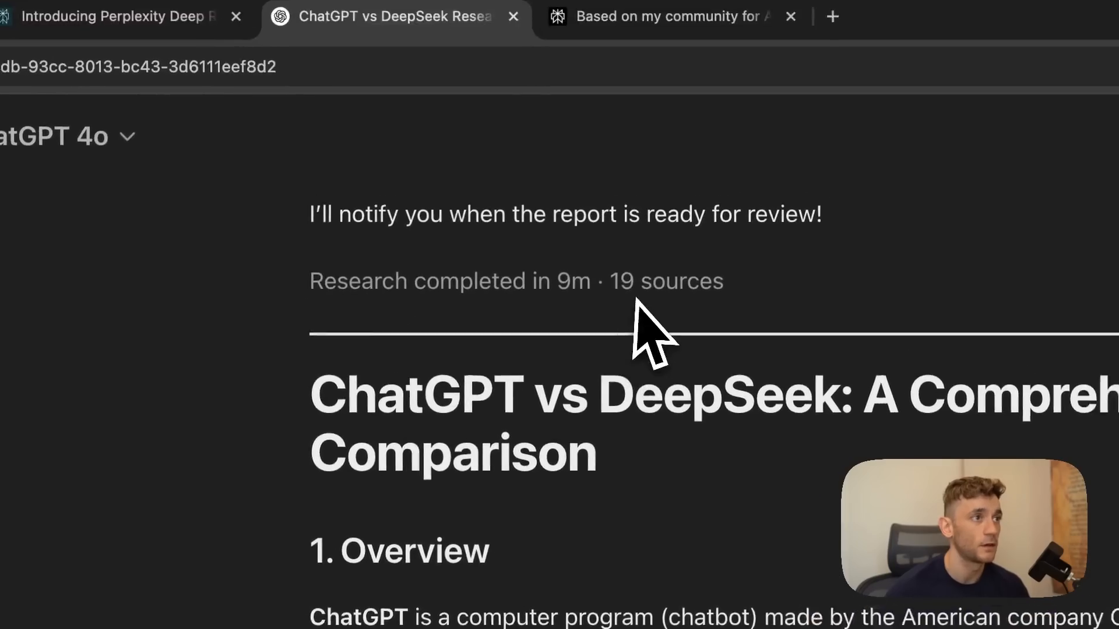
Select the ChatGPT vs DeepSeek report from its title through the Final Recommendation and count its words with Word Counter Plus.
double_click(359, 331)
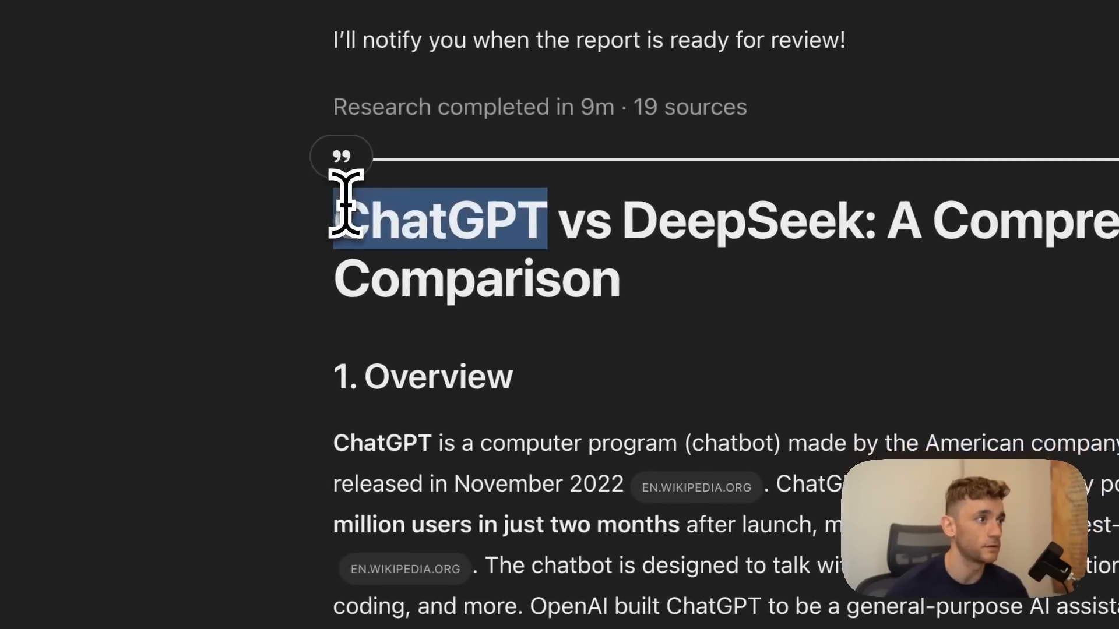
scroll(629, 320, "down", 20)
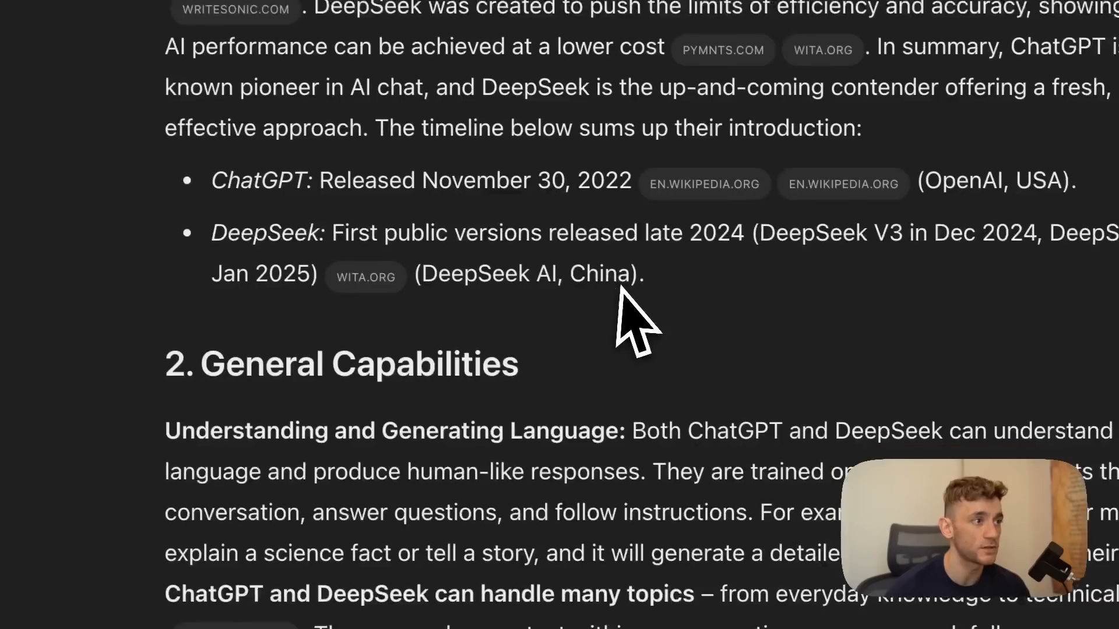
scroll(527, 315, "down", 15)
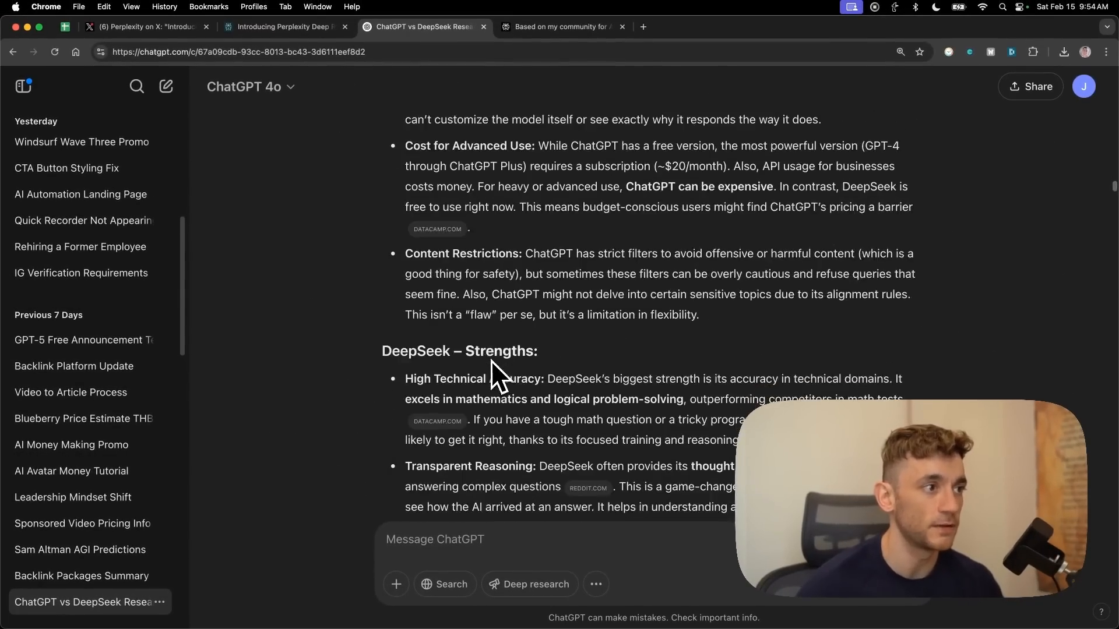
scroll(490, 360, "down", 20)
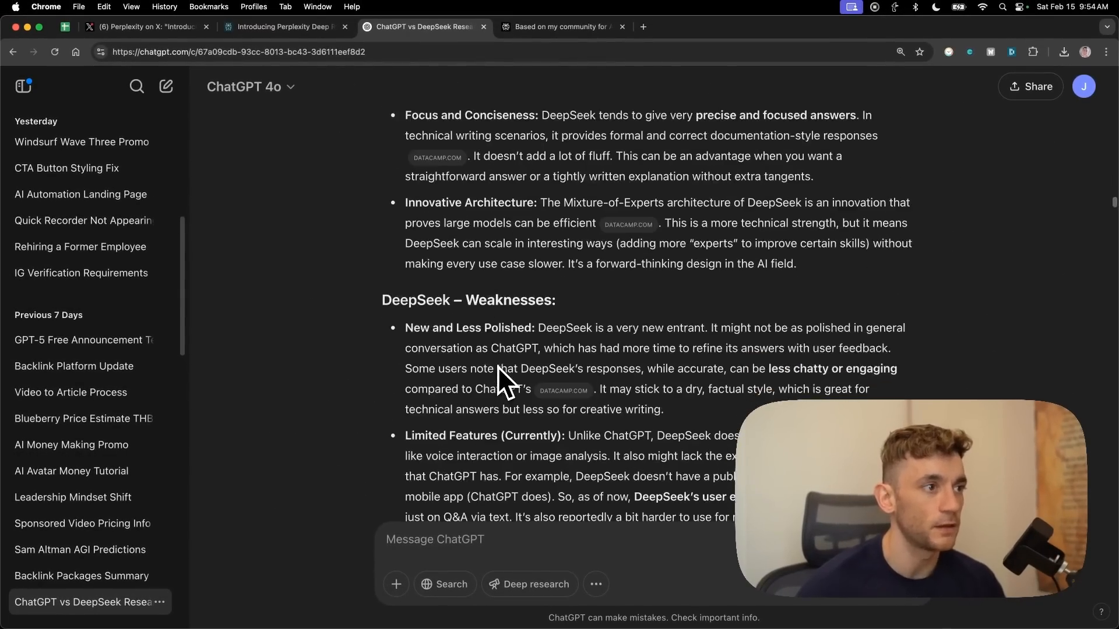
scroll(490, 368, "down", 20)
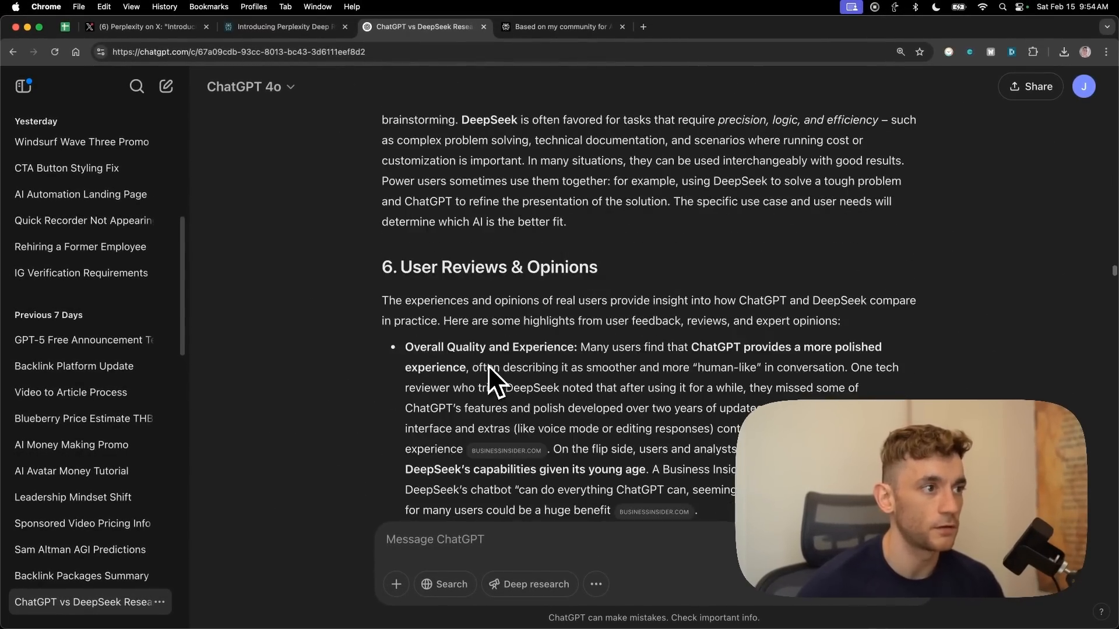
scroll(488, 365, "down", 20)
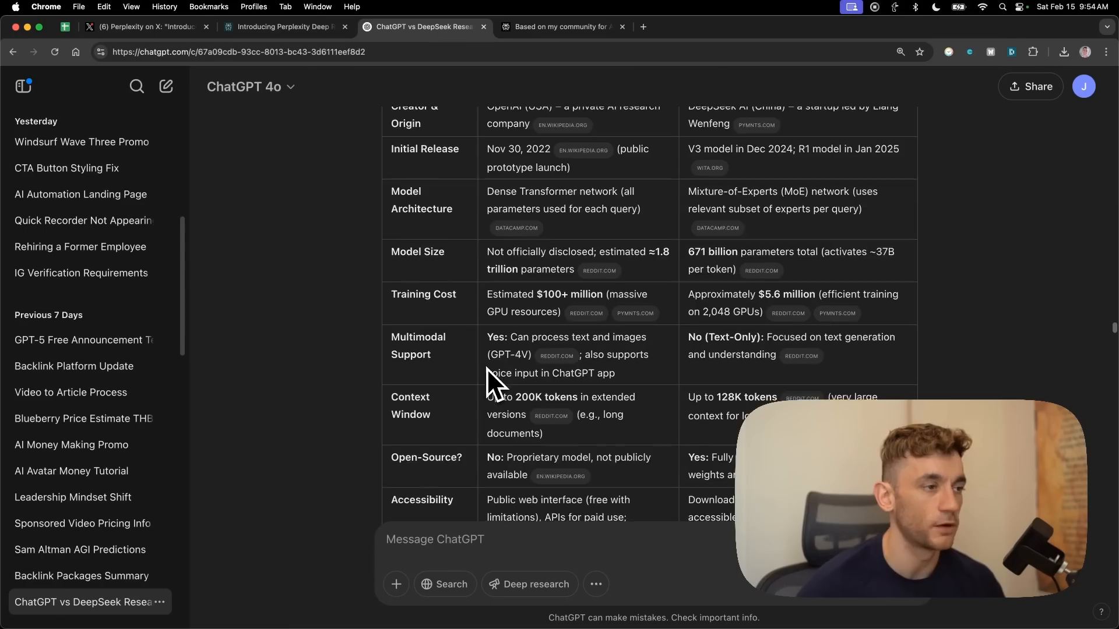
scroll(483, 385, "down", 20)
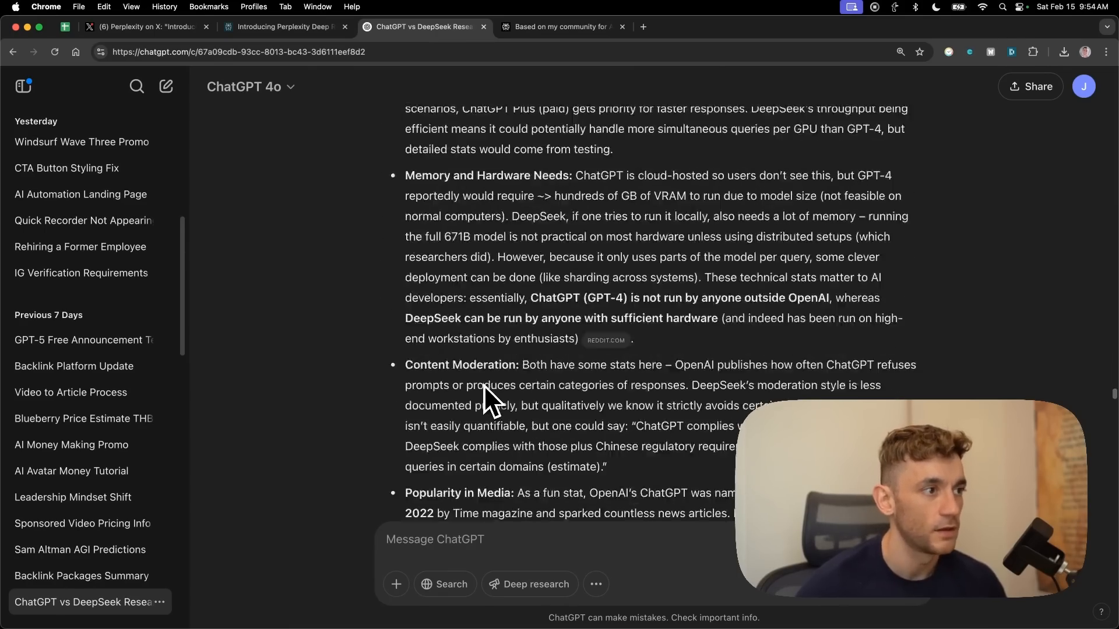
scroll(482, 390, "down", 10)
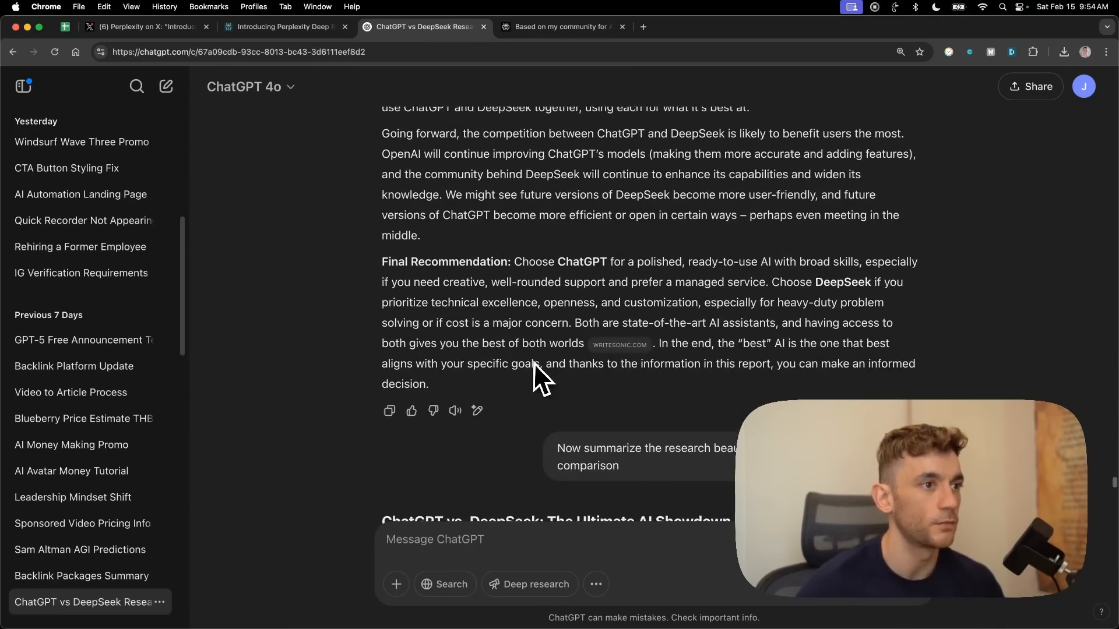
key("super+a")
right_click(520, 340)
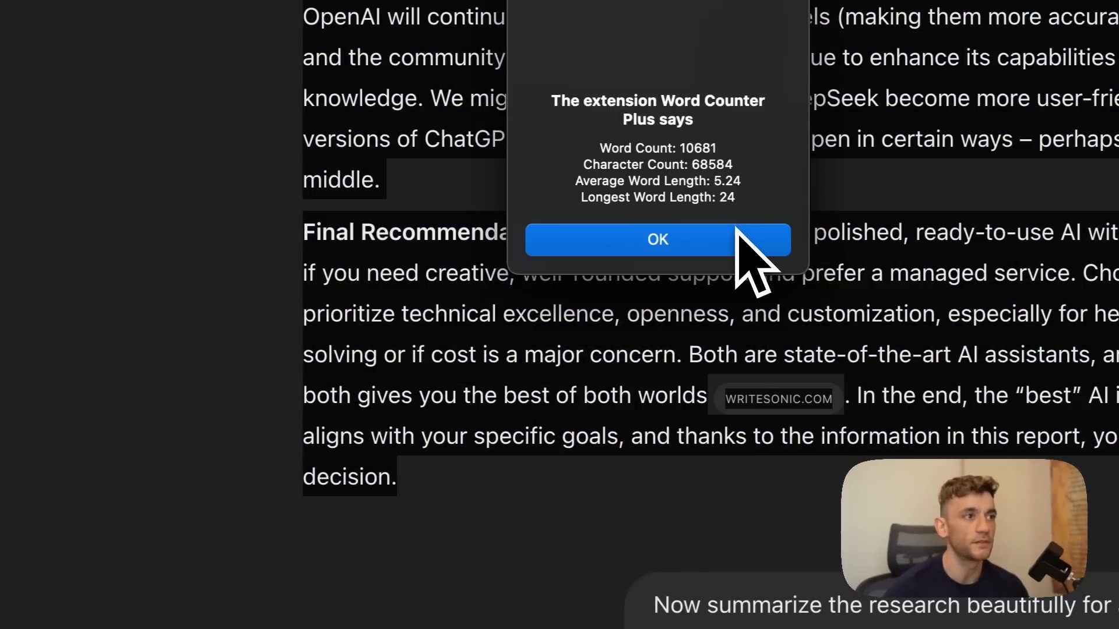
Dismiss the word count, skim back up the ChatGPT report and compare it with the Competitor Analysis section of the Perplexity community report.
left_click(736, 233)
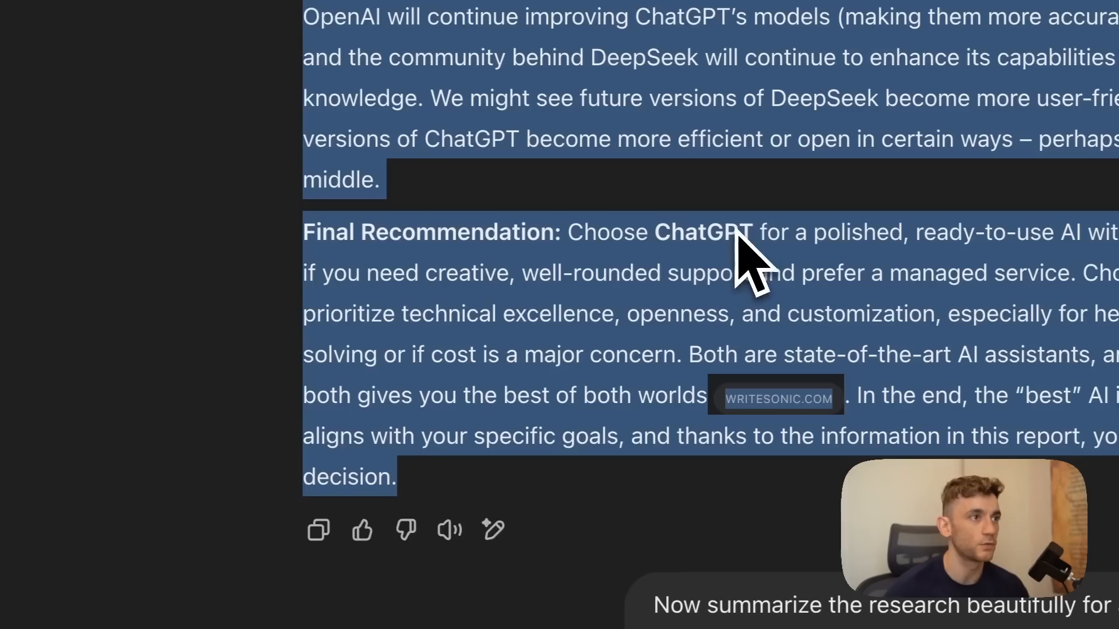
scroll(739, 242, "up", 15)
left_click(806, 219)
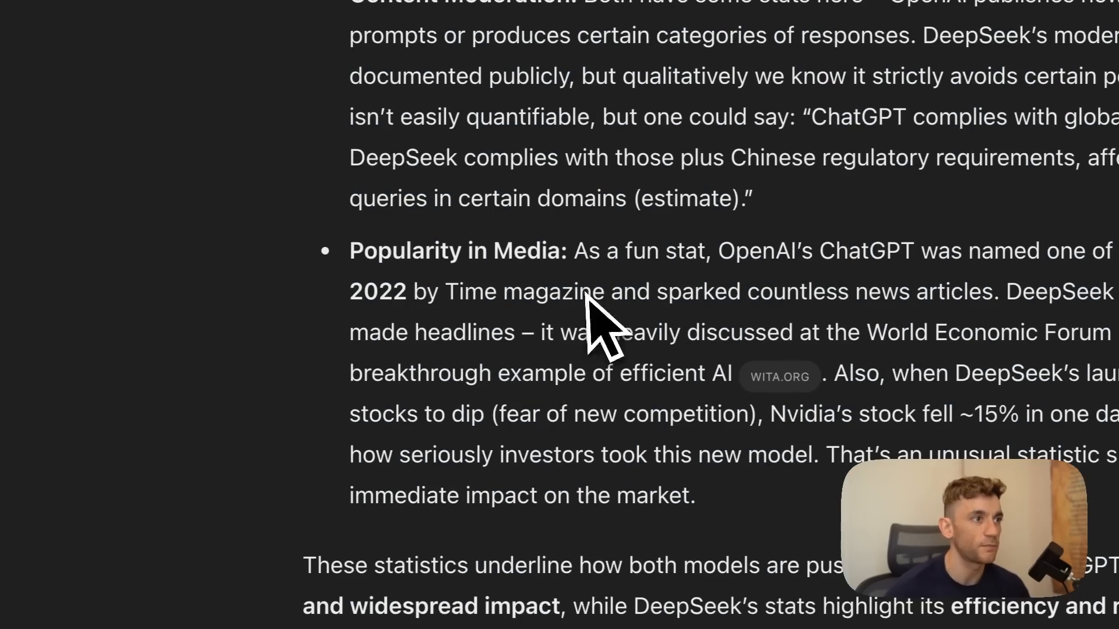
scroll(353, 215, "up", 12)
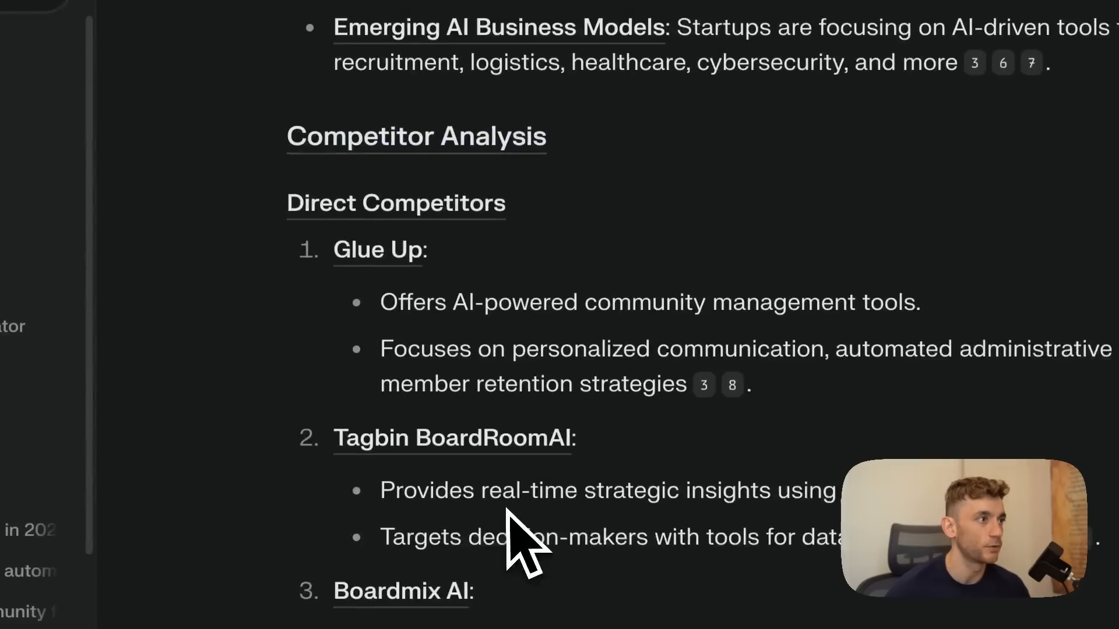
scroll(507, 509, "down", 5)
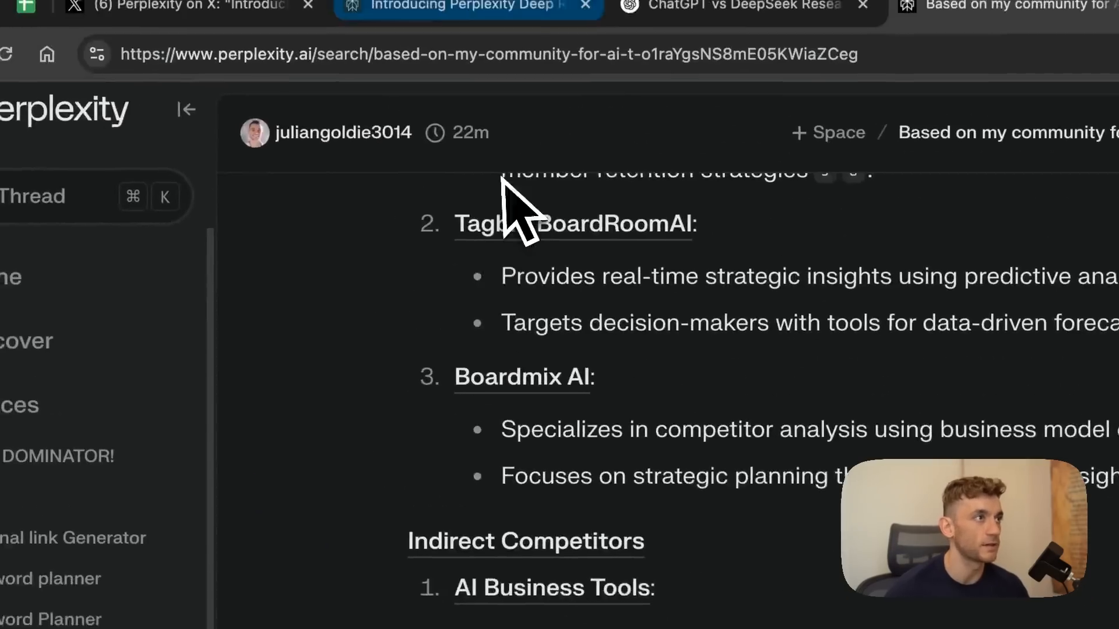
Return to the ChatGPT vs DeepSeek report and check the Reddit citations in the paragraph on DeepSeek's use in education.
left_click(769, 63)
scroll(1020, 487, "up", 10)
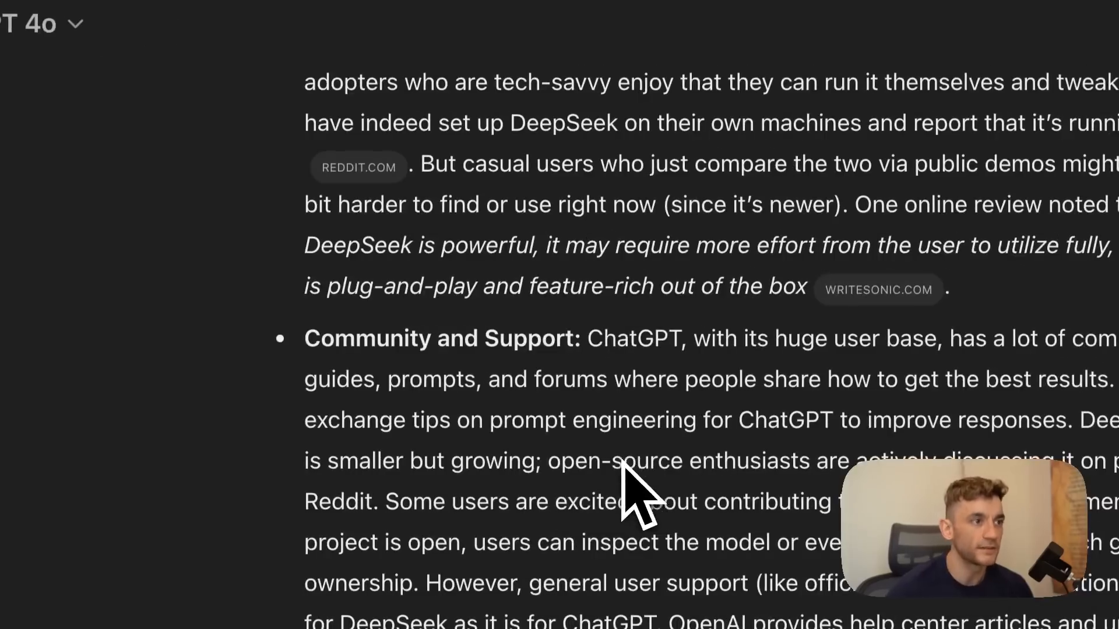
scroll(632, 542, "up", 15)
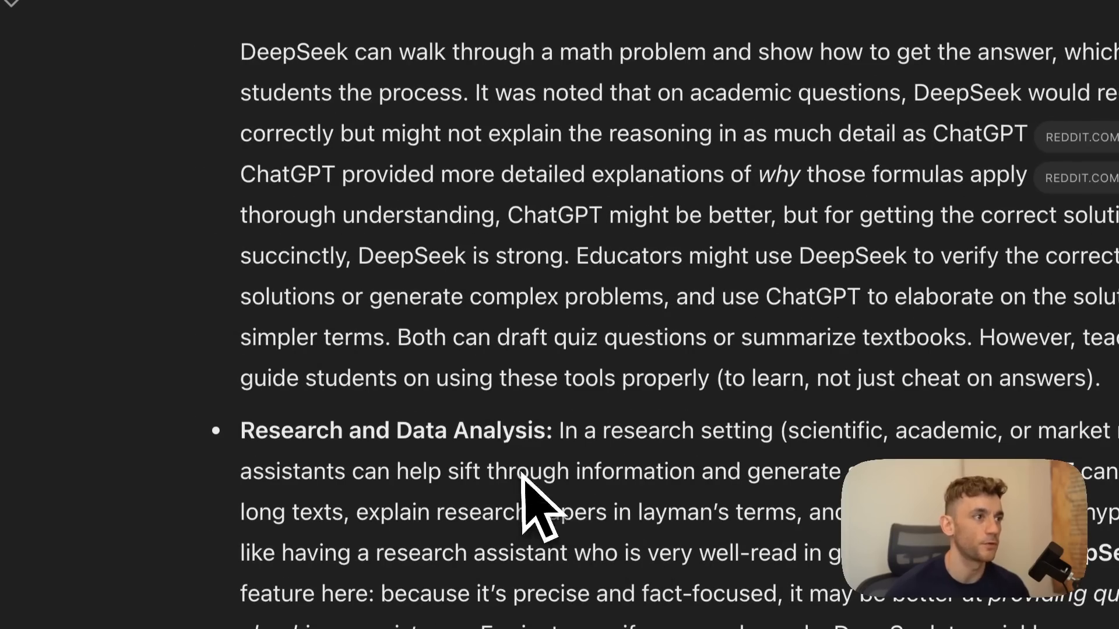
left_click_drag(613, 135, 847, 40)
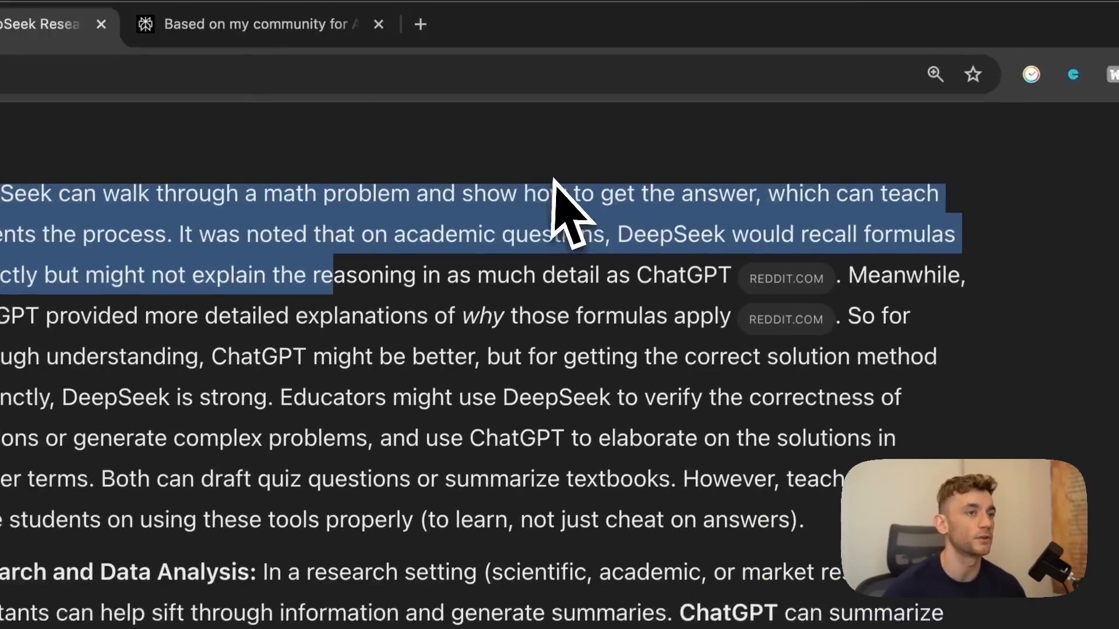
left_click(770, 184)
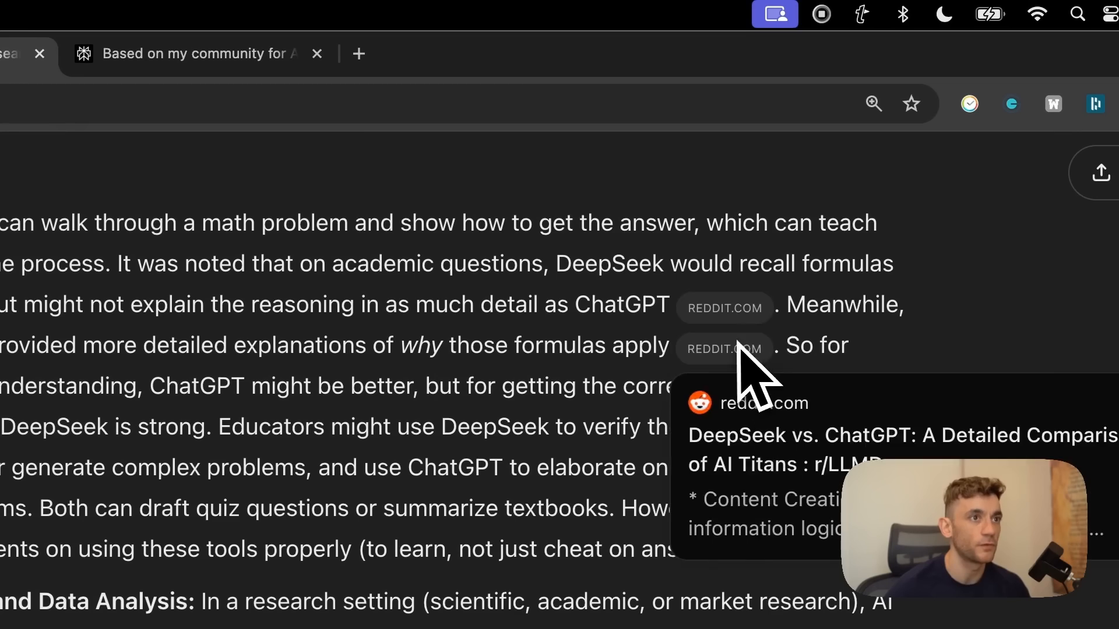
left_click(708, 312)
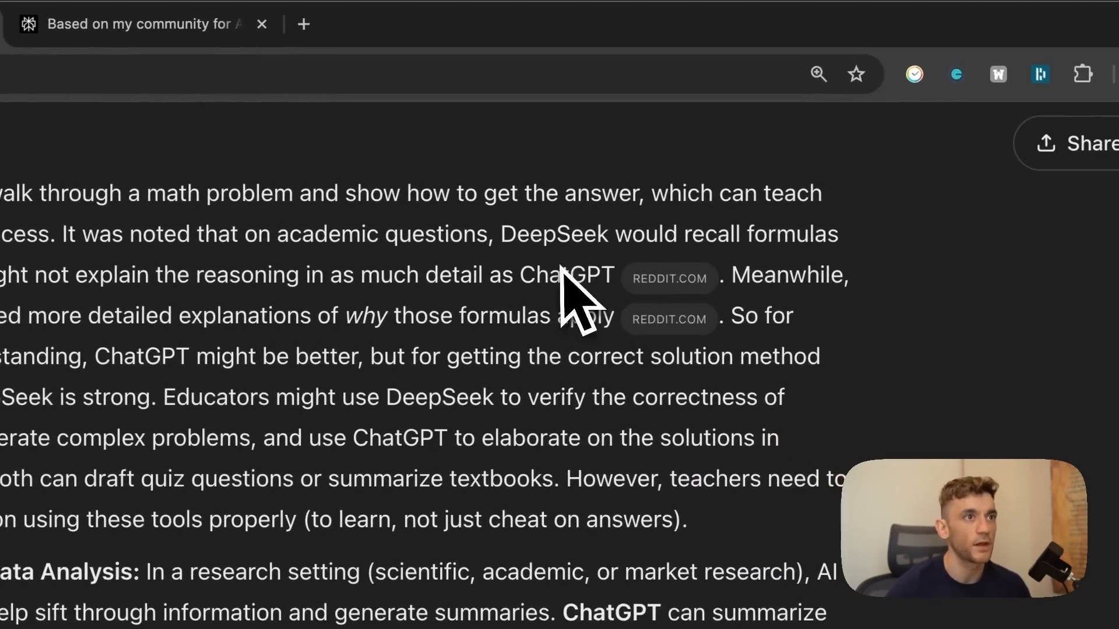
scroll(561, 267, "up", 2)
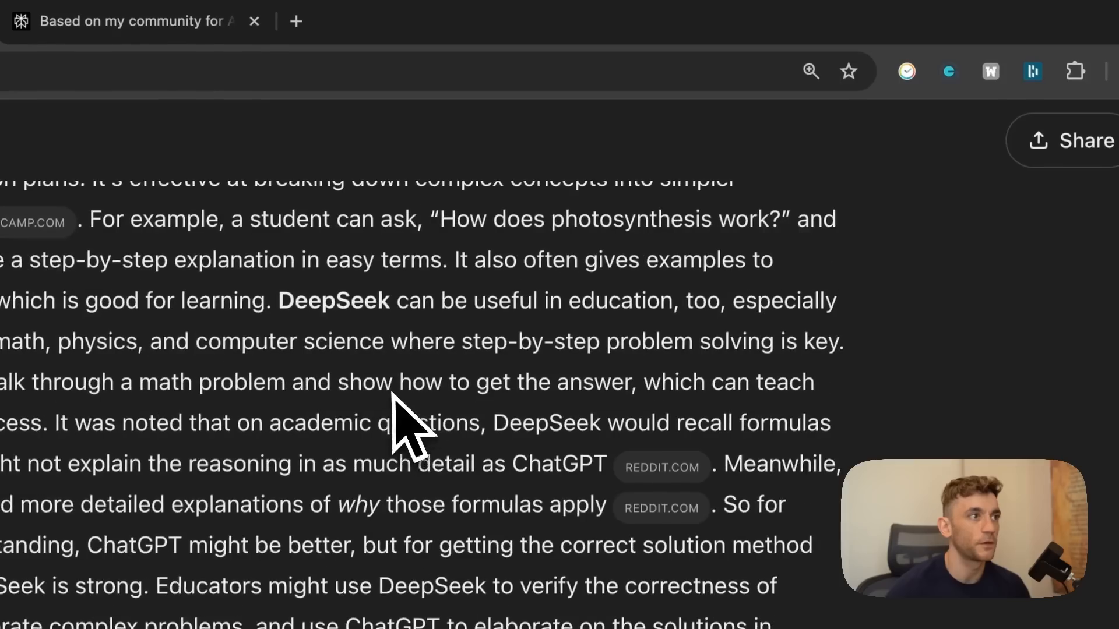
mouse_move(669, 483)
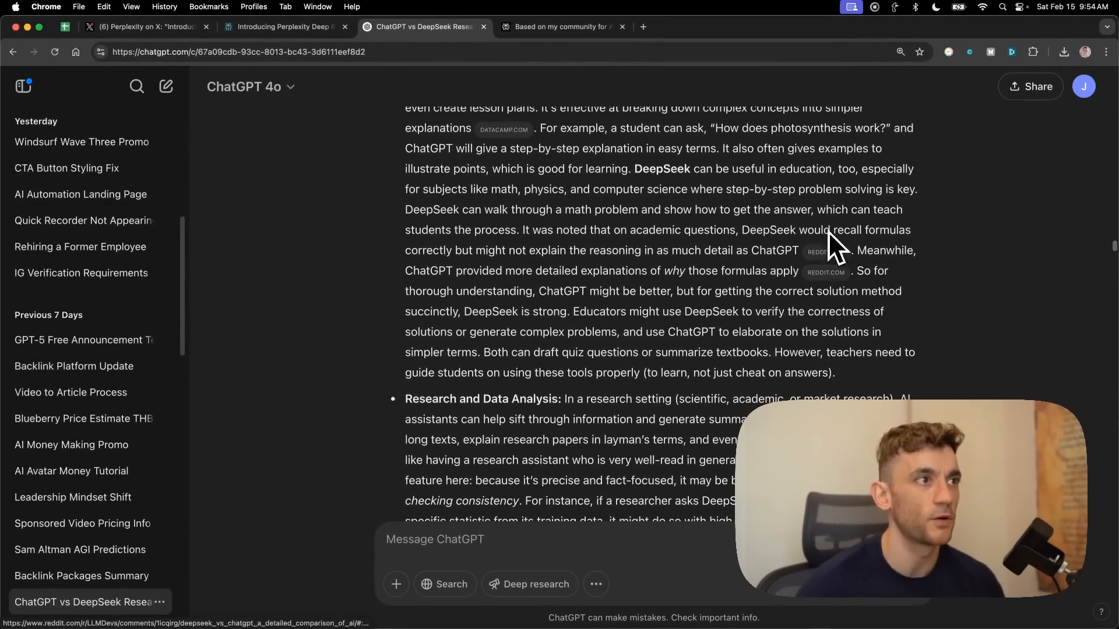
Skim the rest of the ChatGPT vs DeepSeek report back up to its title, research time and source count.
scroll(784, 268, "up", 15)
mouse_move(547, 271)
scroll(595, 273, "up", 15)
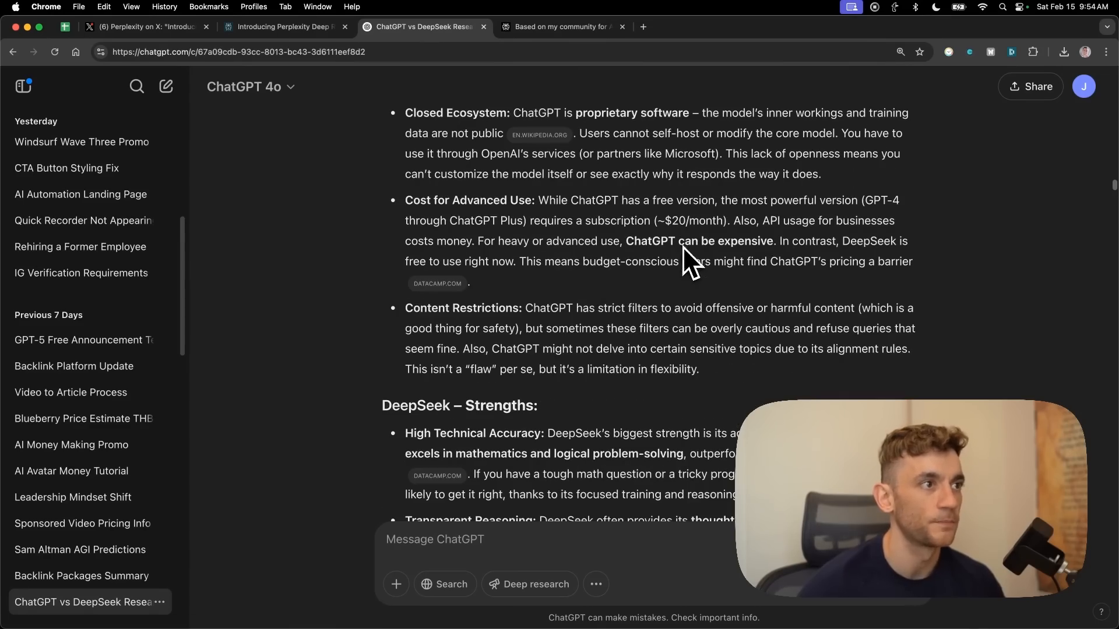
scroll(449, 289, "up", 10)
left_click_drag(383, 295, 719, 453)
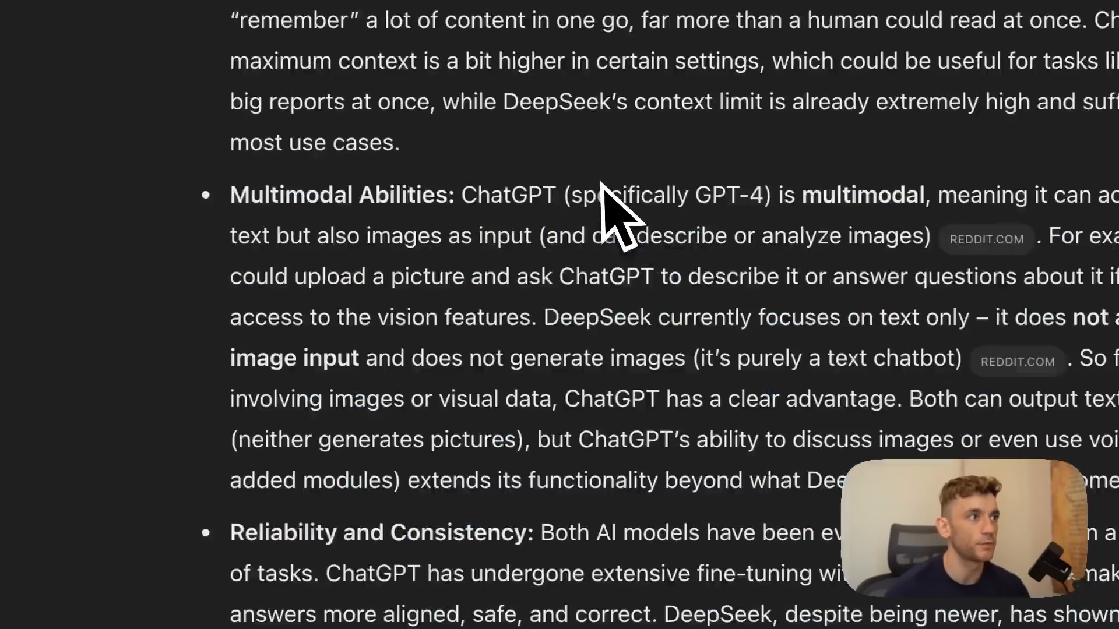
scroll(647, 217, "up", 20)
scroll(563, 328, "down", 10)
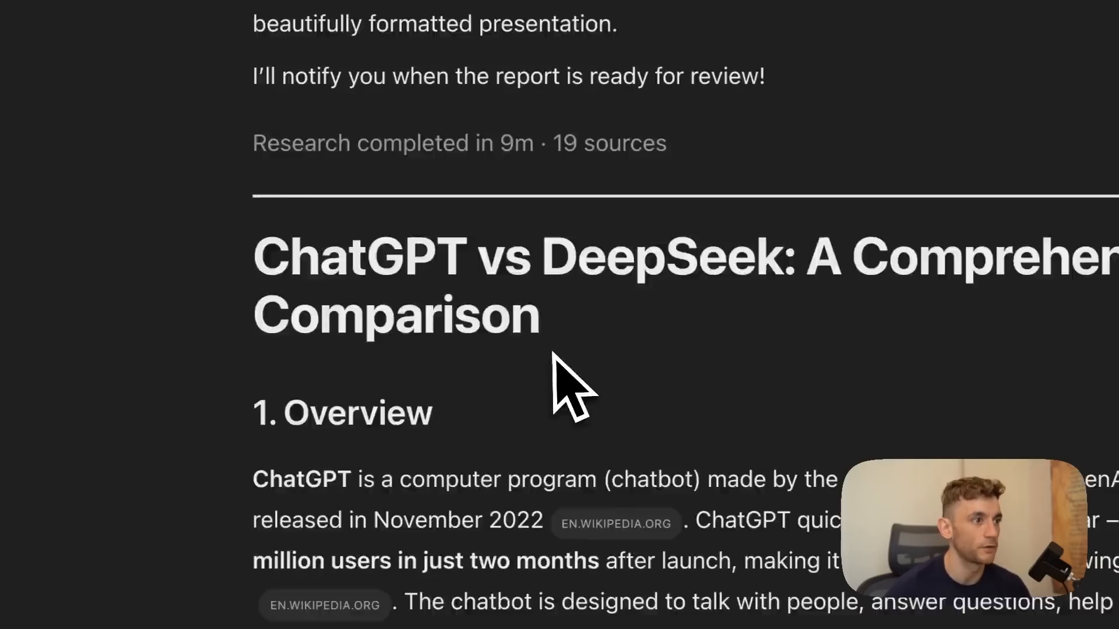
scroll(539, 491, "down", 1)
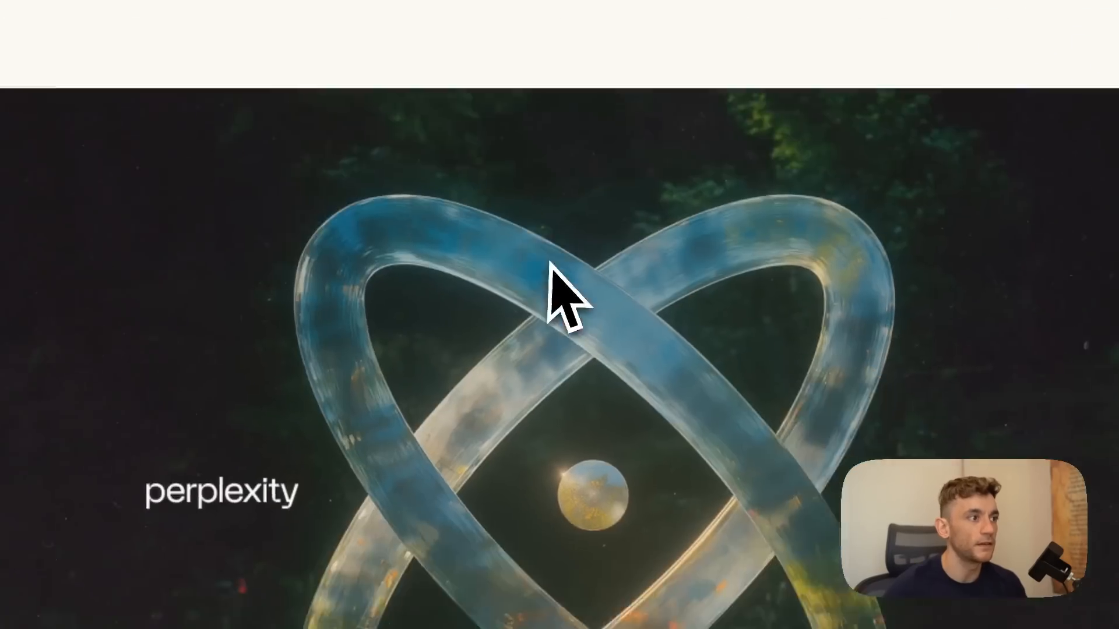
Review Perplexity's Deep Research announcement from the export and share notes to the accuracy and SimpleQA benchmark charts.
scroll(550, 262, "down", 20)
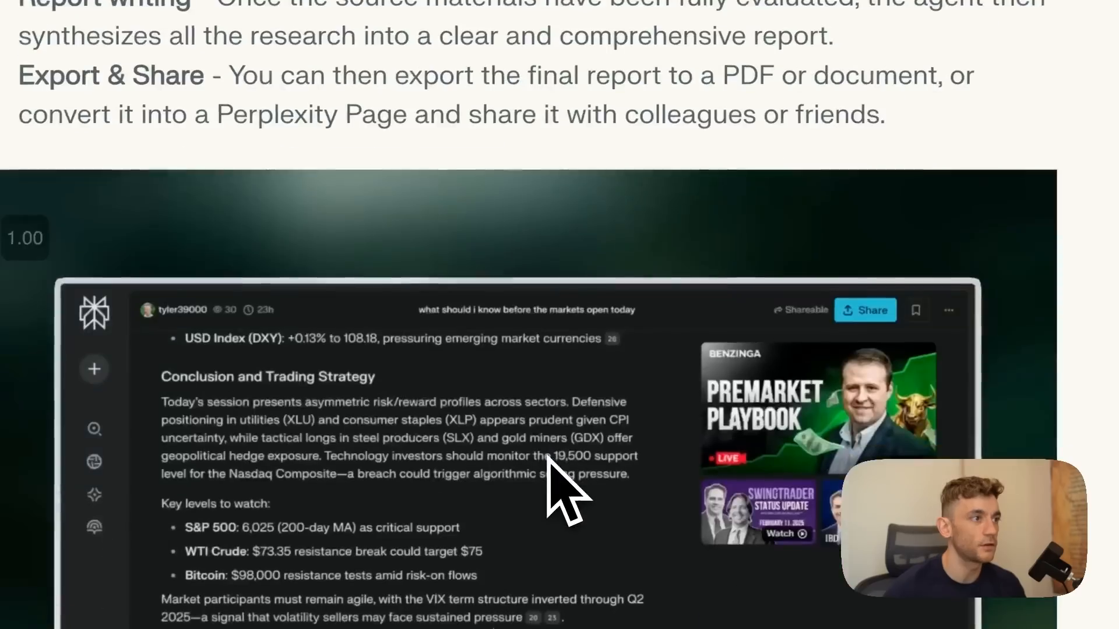
scroll(549, 458, "down", 15)
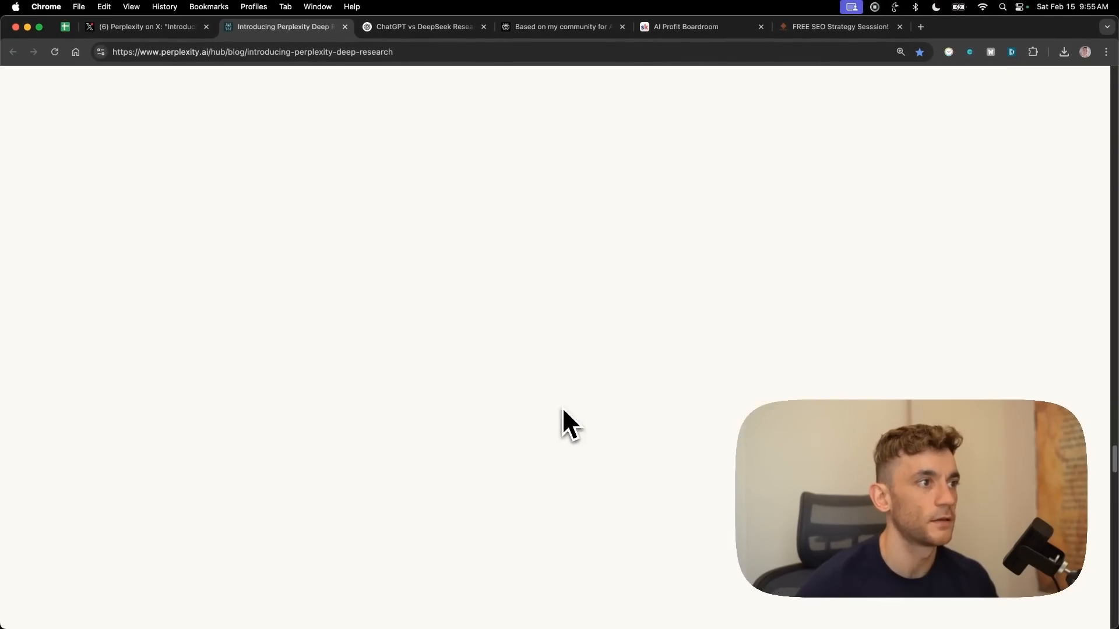
scroll(563, 411, "down", 15)
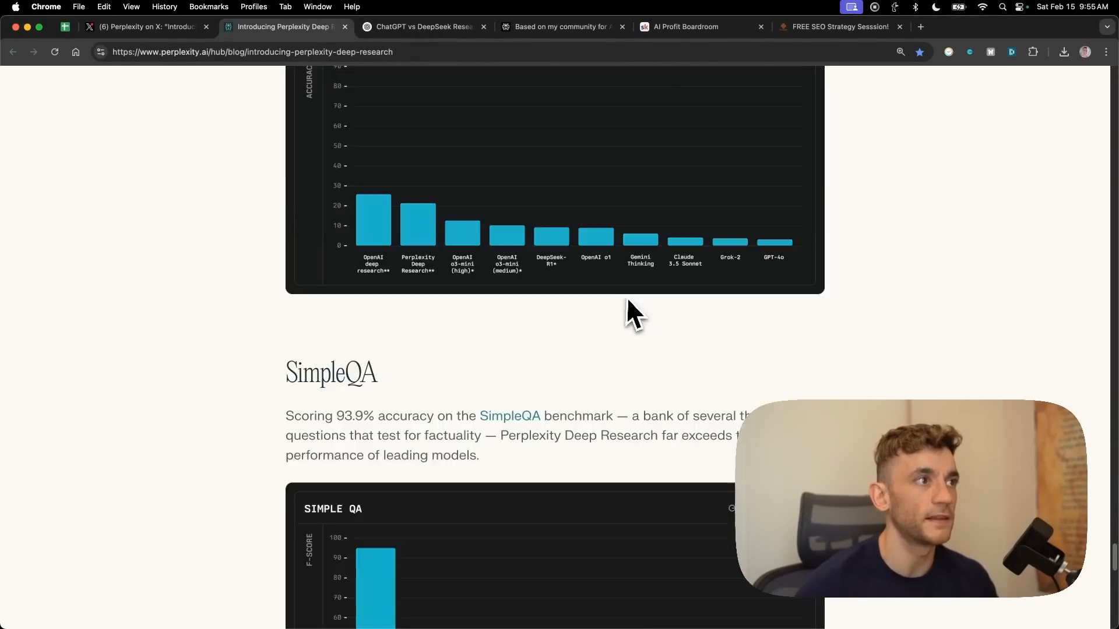
Open the AI Profit Boardroom on Skool and look through its About page, Classroom courses and Community feed.
left_click(674, 28)
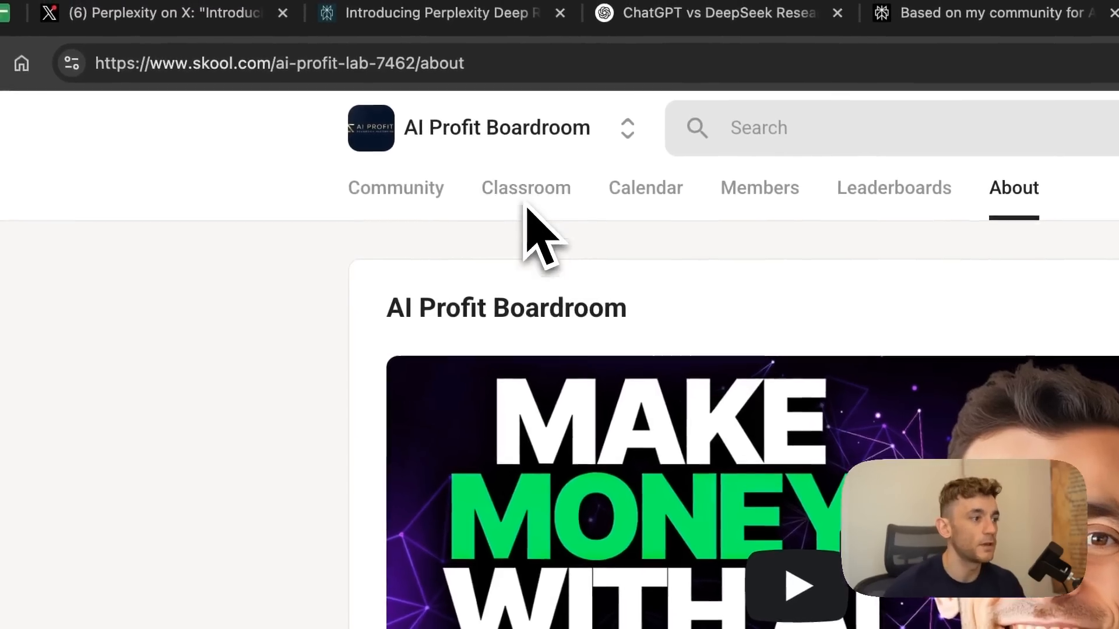
scroll(523, 196, "down", 5)
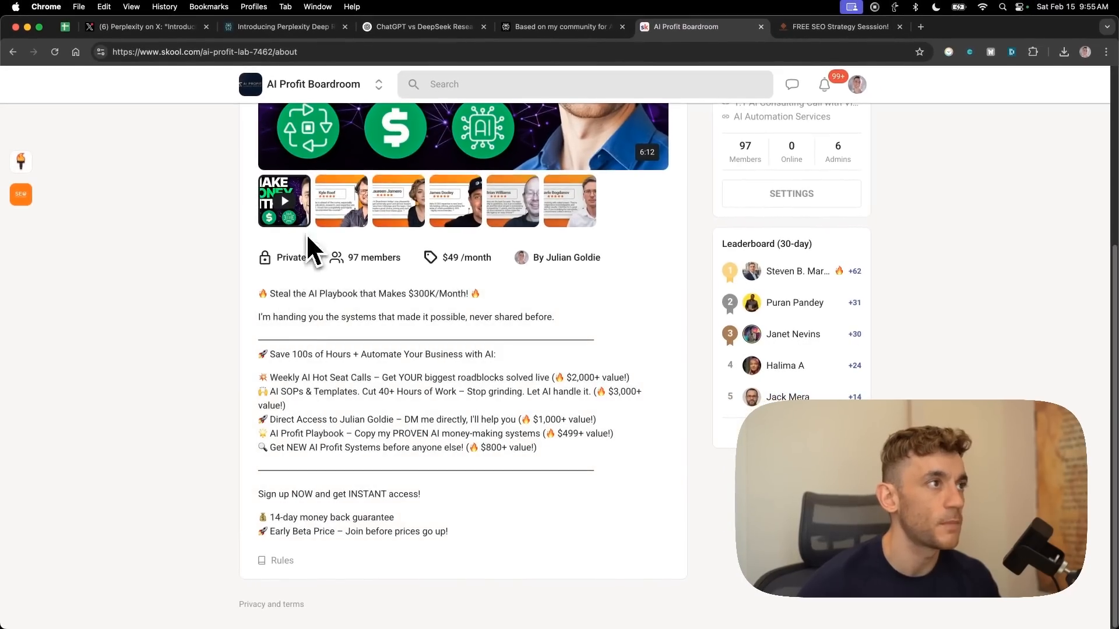
scroll(315, 192, "up", 5)
left_click(324, 109)
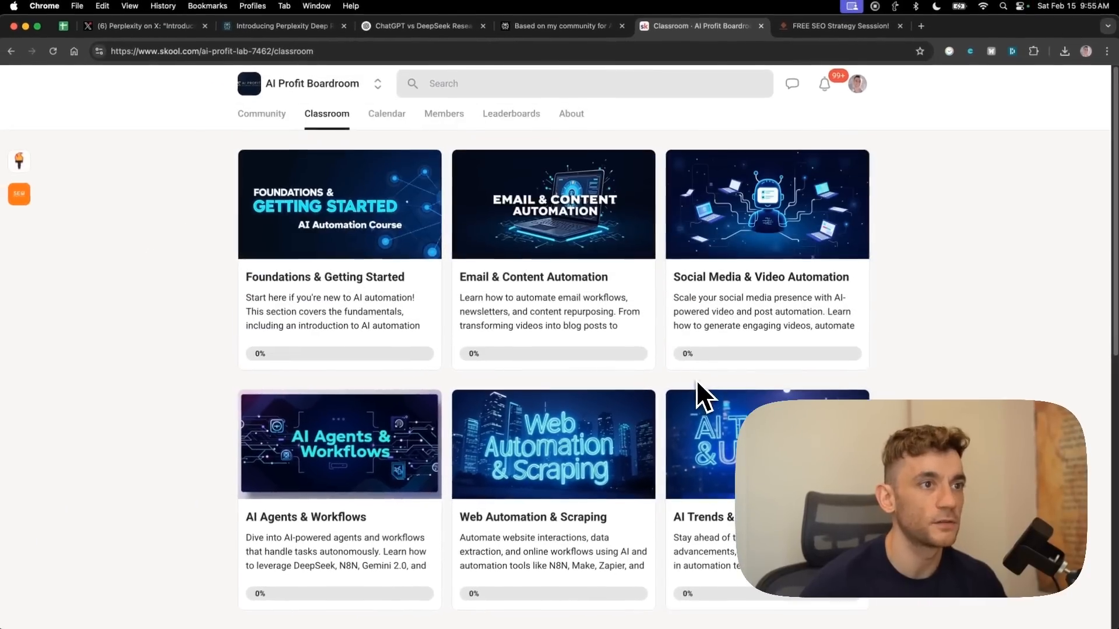
scroll(808, 301, "down", 10)
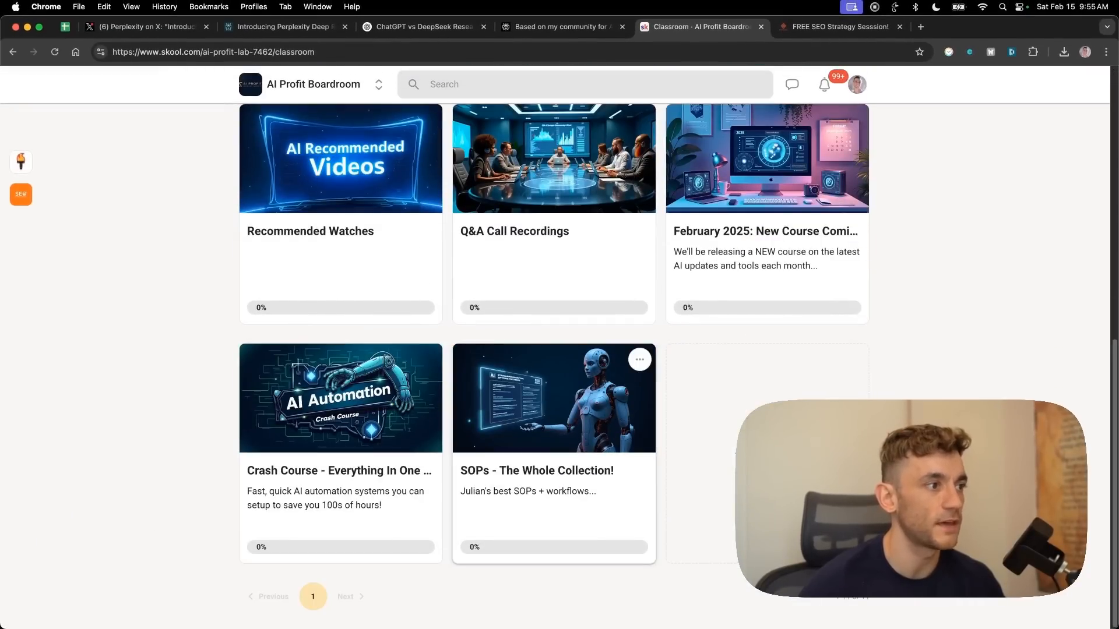
scroll(603, 478, "up", 10)
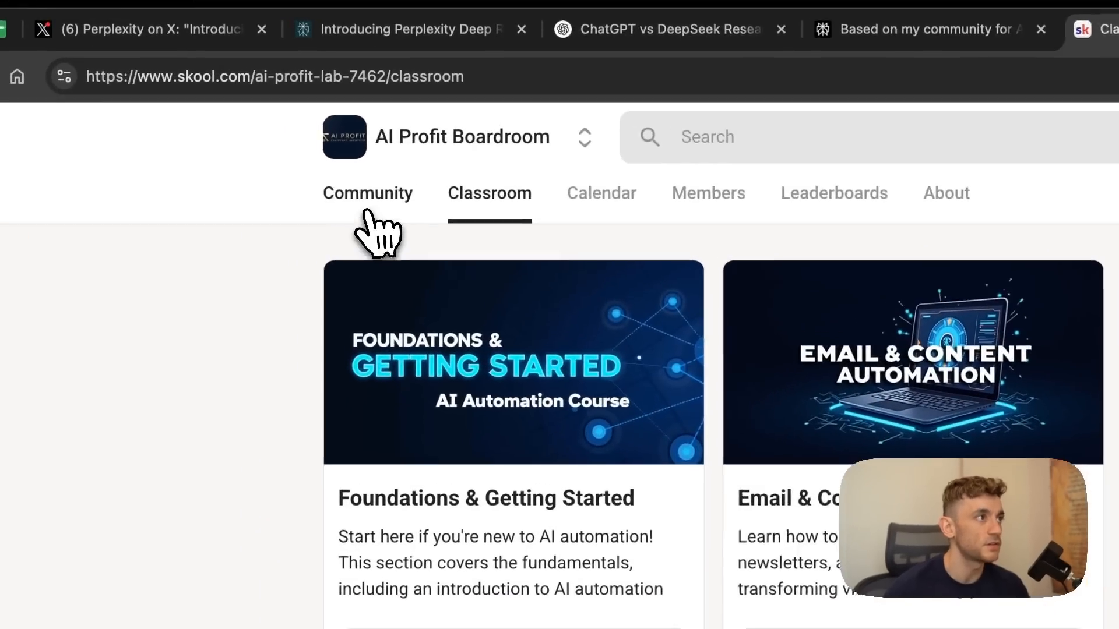
left_click(263, 114)
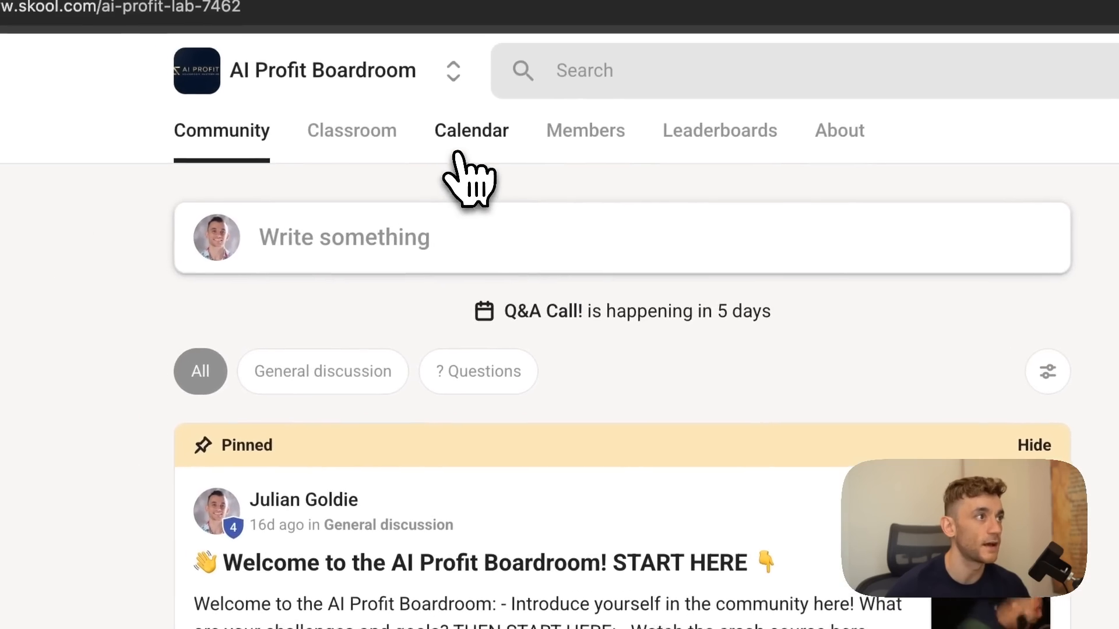
Switch to the FREE SEO Strategy Session page, close the AI Profit Boardroom tab and skim the session details.
left_click(343, 40)
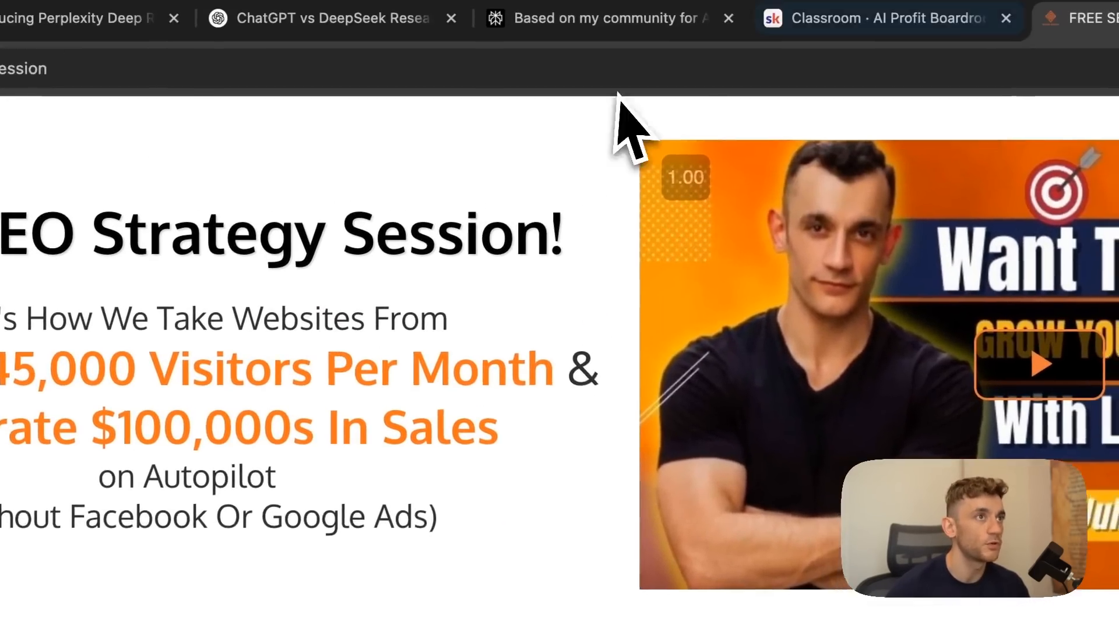
middle_click(776, 53)
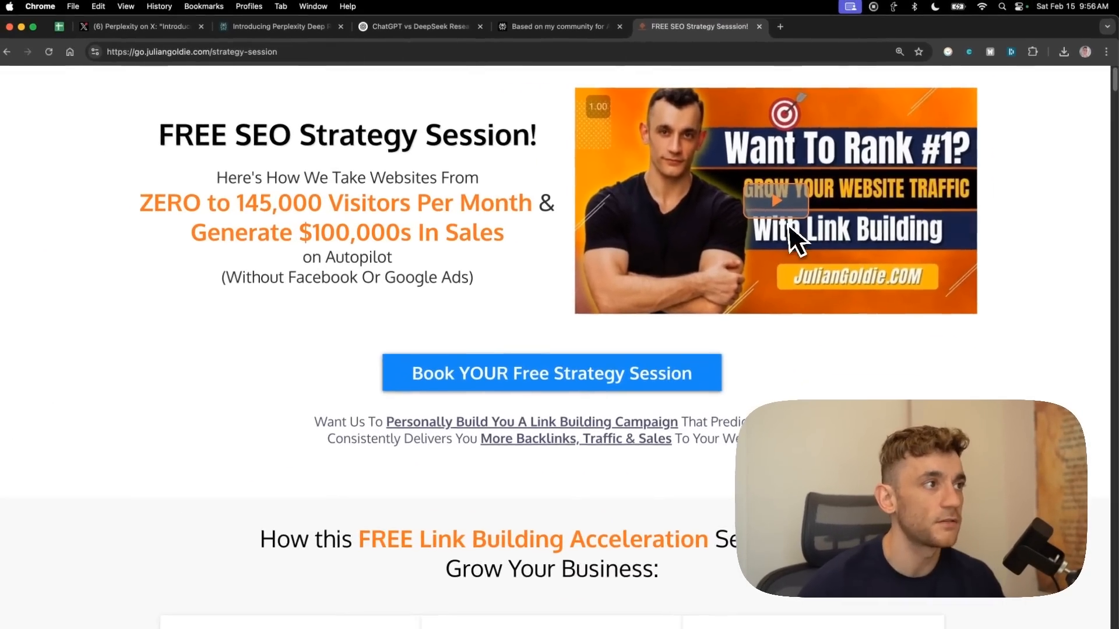
scroll(459, 230, "down", 7)
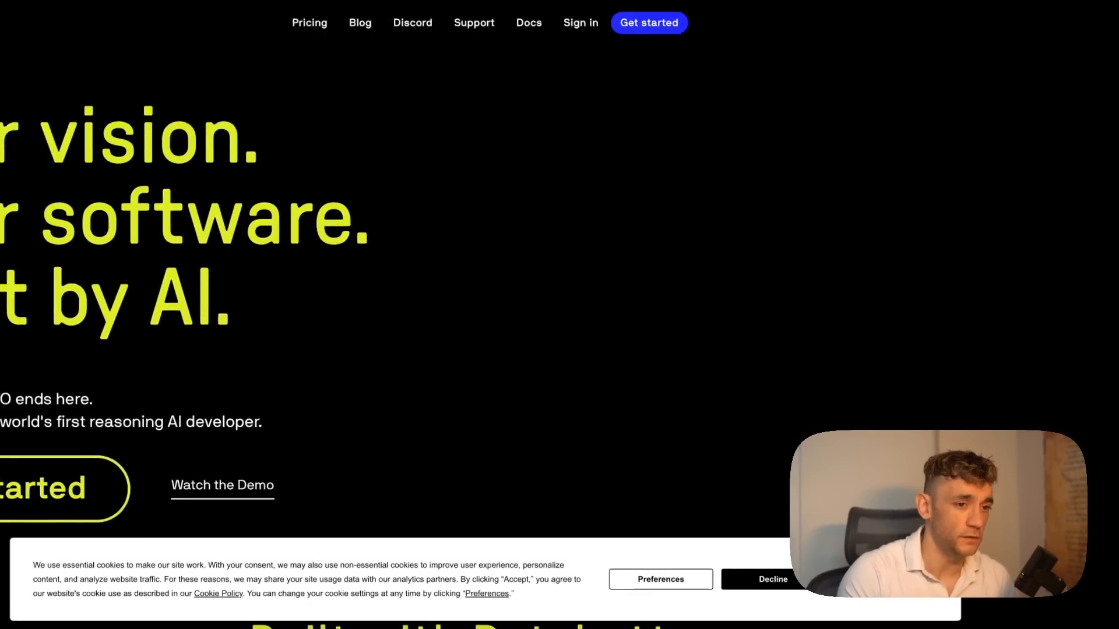
Look over the Databutton homepage and highlight the new-app heading "Let's turn your ideas into exceptional software".
scroll(645, 447, "down", 10)
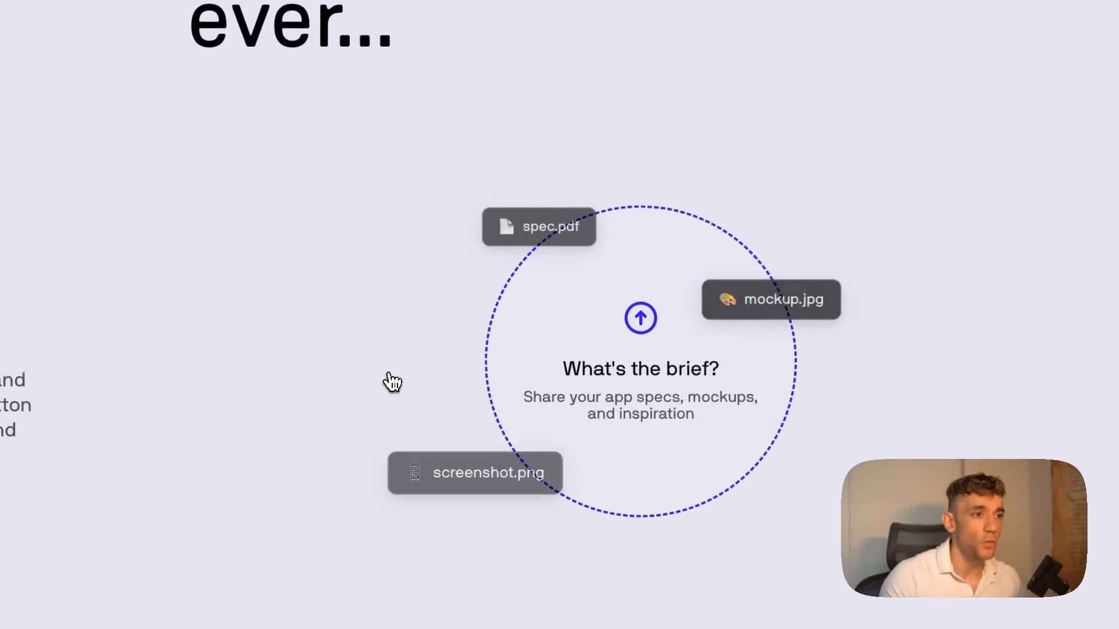
scroll(391, 382, "down", 10)
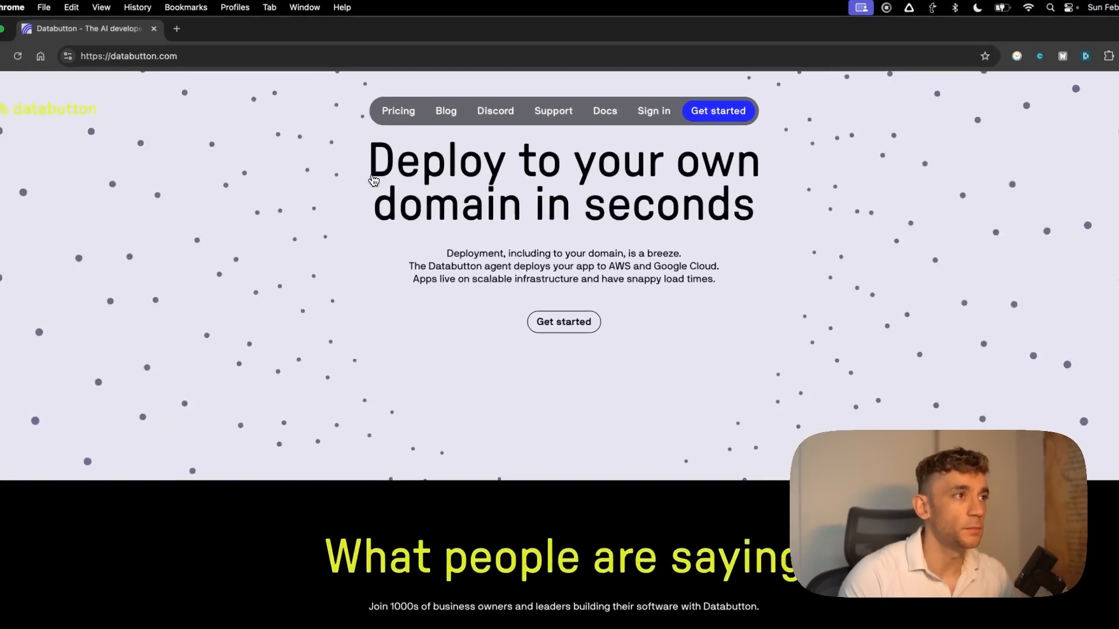
left_click_drag(647, 443, 512, 257)
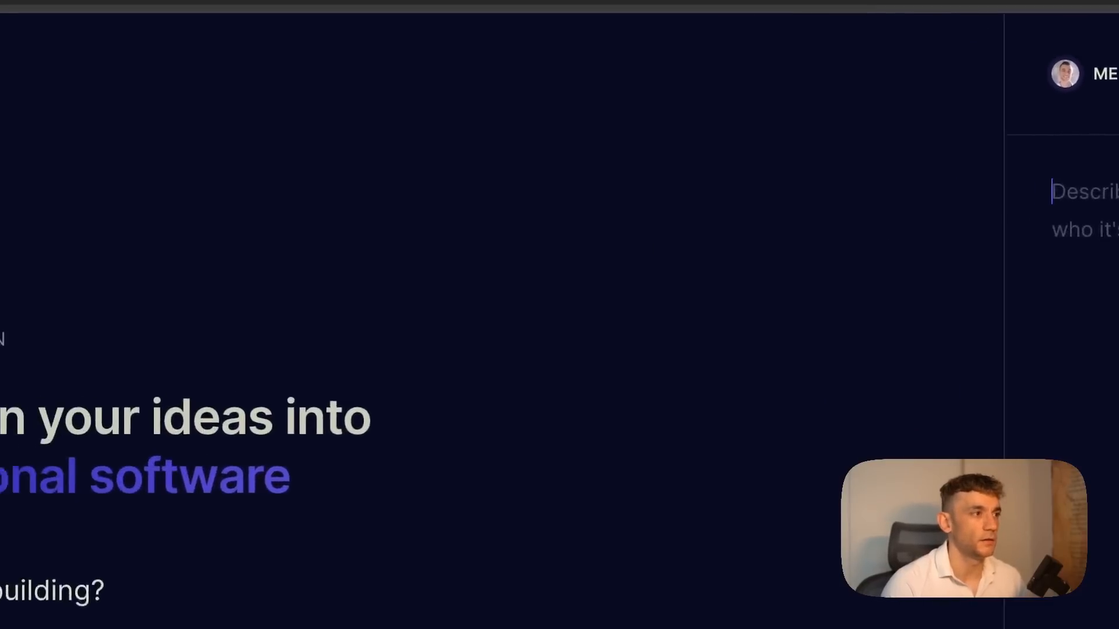
left_click_drag(203, 322, 807, 390)
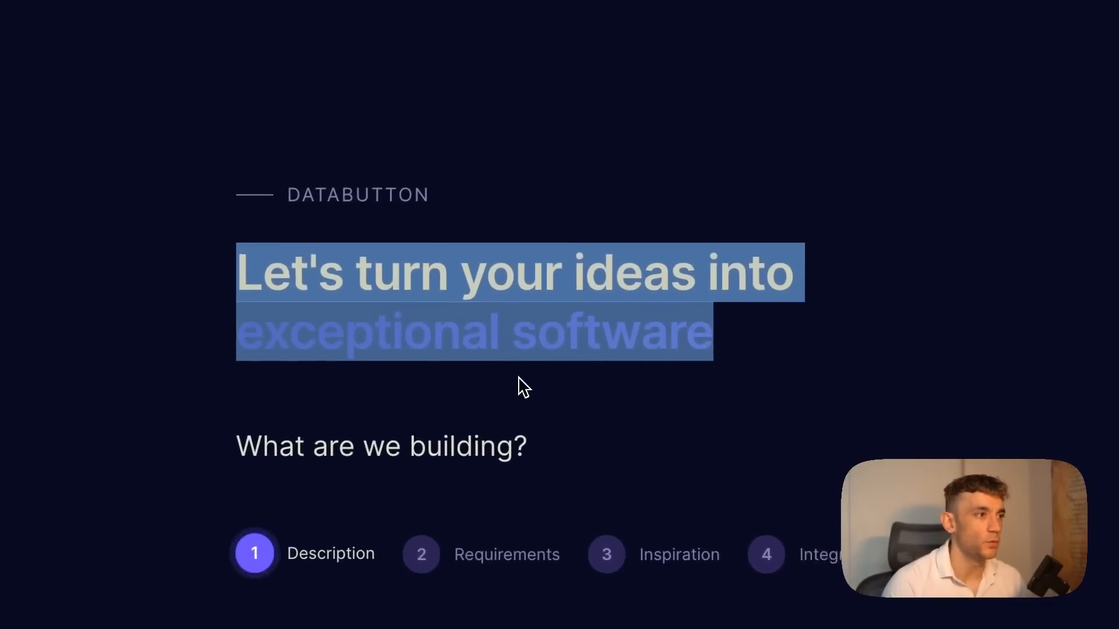
left_click(520, 380)
Describe a full stack SEO job board app with a login page, letting SEO agencies hiring SEOs upload jobs etc., and submit the description.
left_click(901, 268)
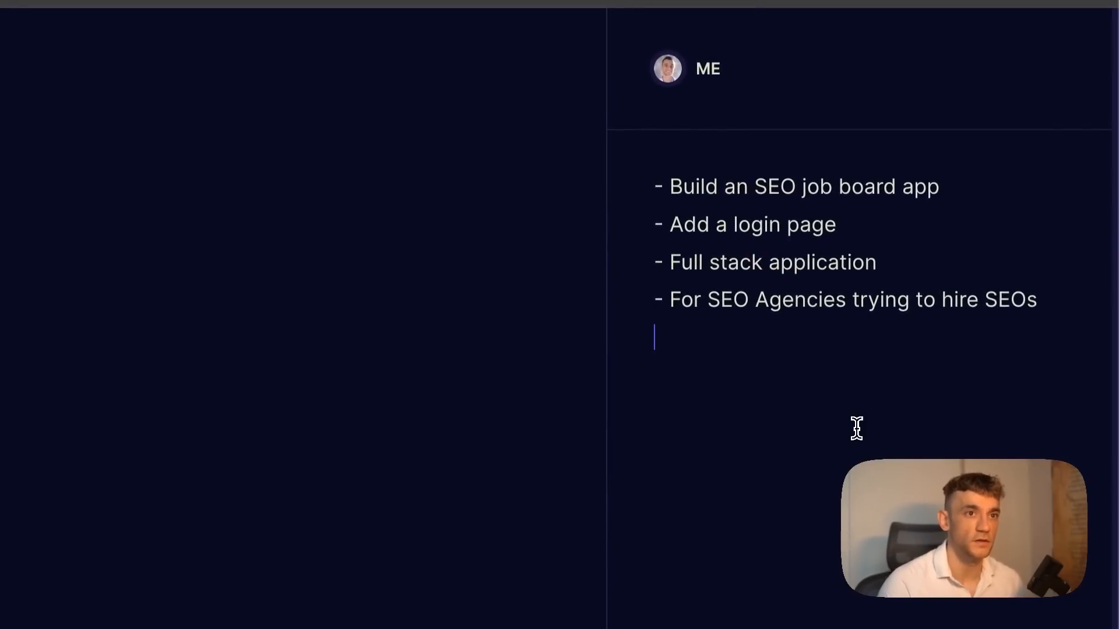
type("Allow them to uplo")
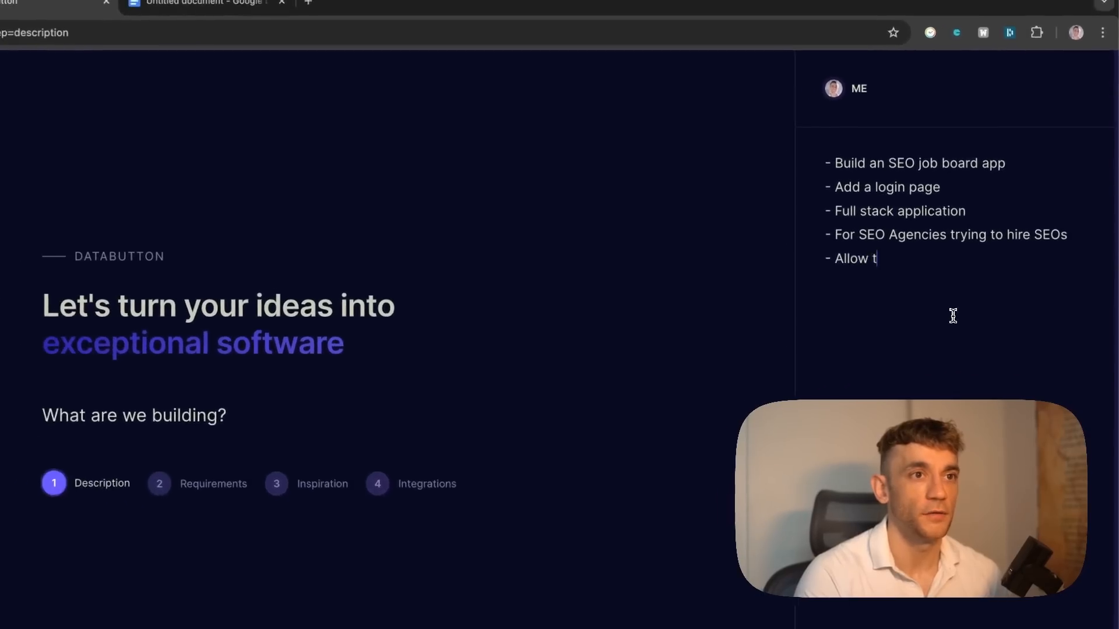
type("ad job")
type("s etc")
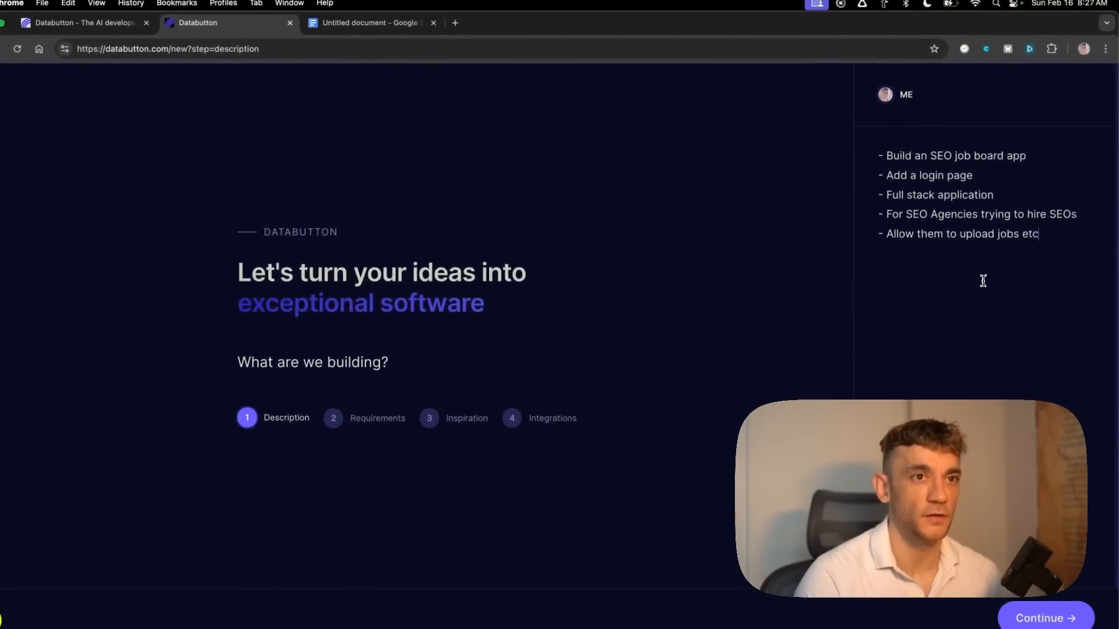
type(".")
left_click(1045, 619)
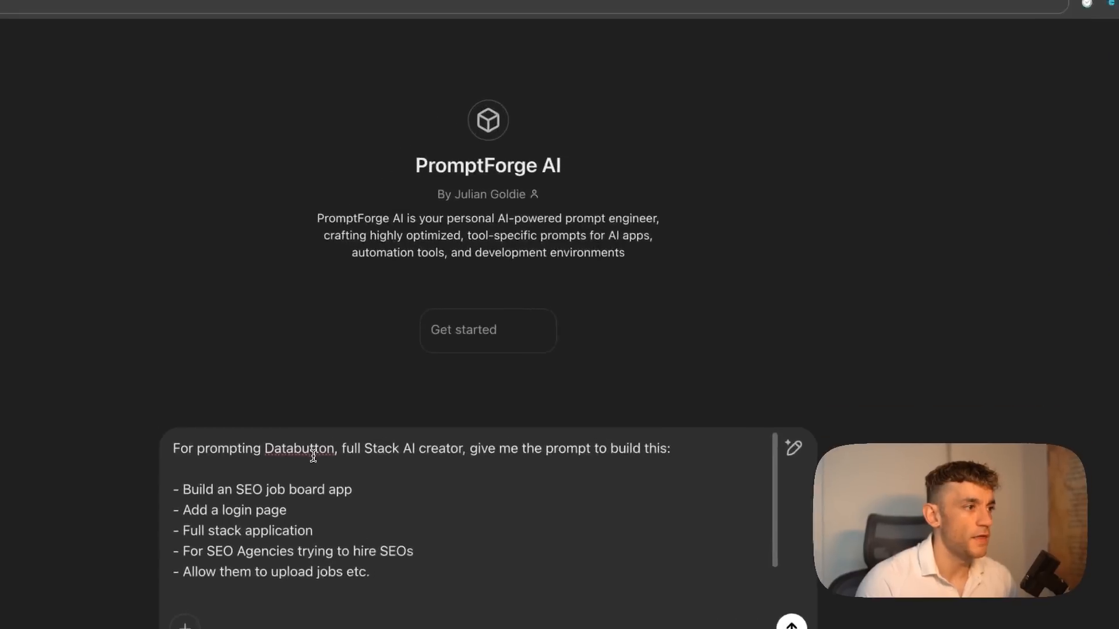
Check the SEO job board prompt request, including requirements, user stories, specification and quotes, and send it to PromptForge AI.
triple_click(312, 429)
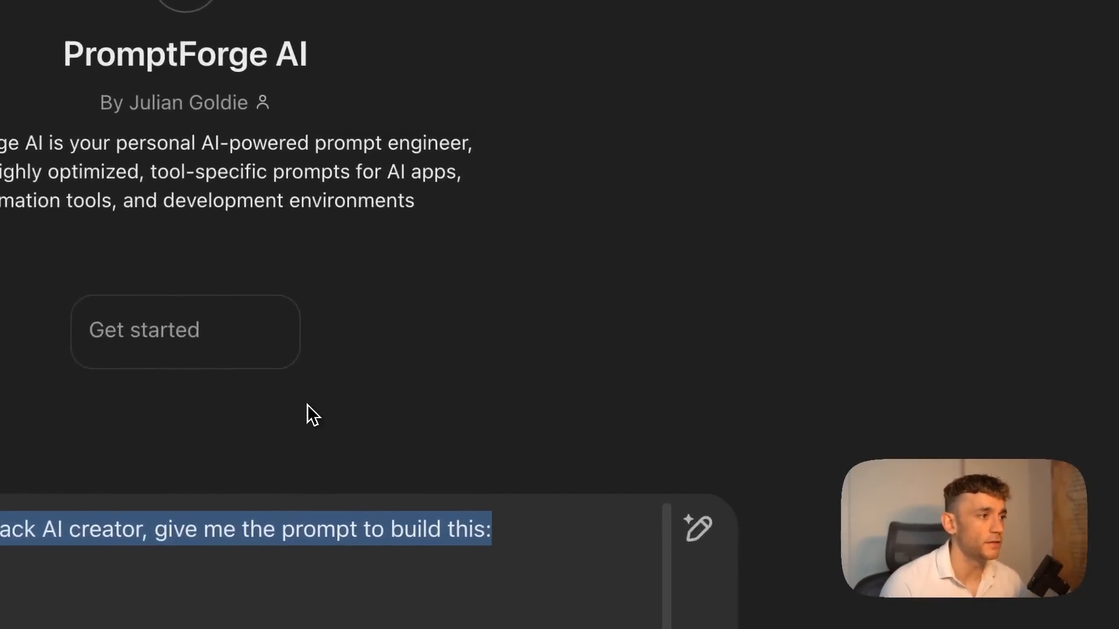
left_click(60, 427)
left_click_drag(123, 360, 429, 343)
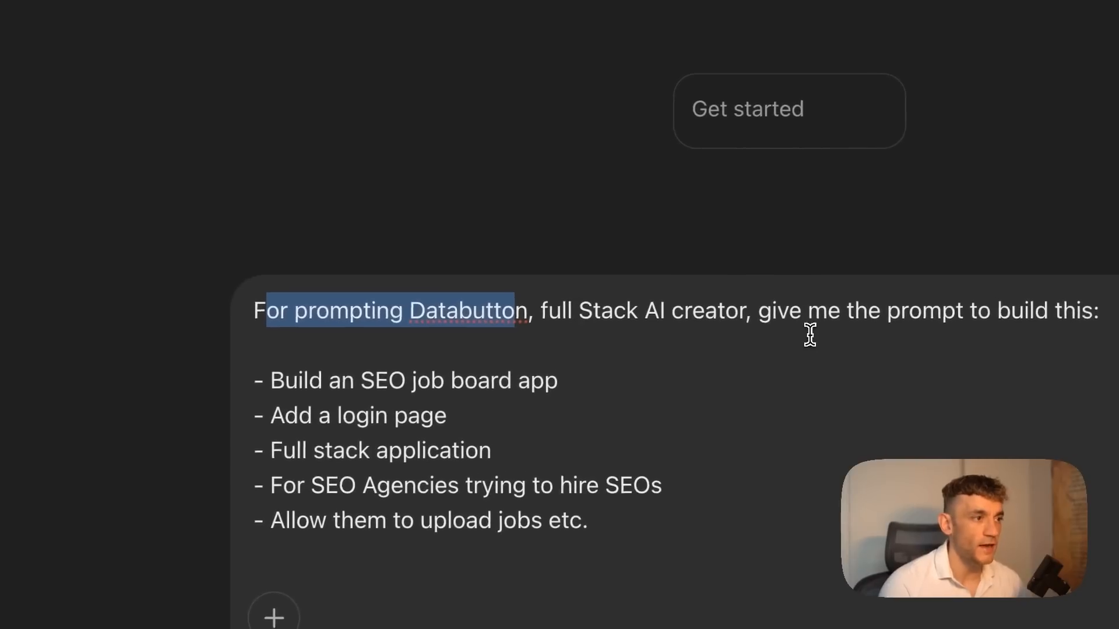
scroll(1020, 309, "down", 2)
triple_click(377, 326)
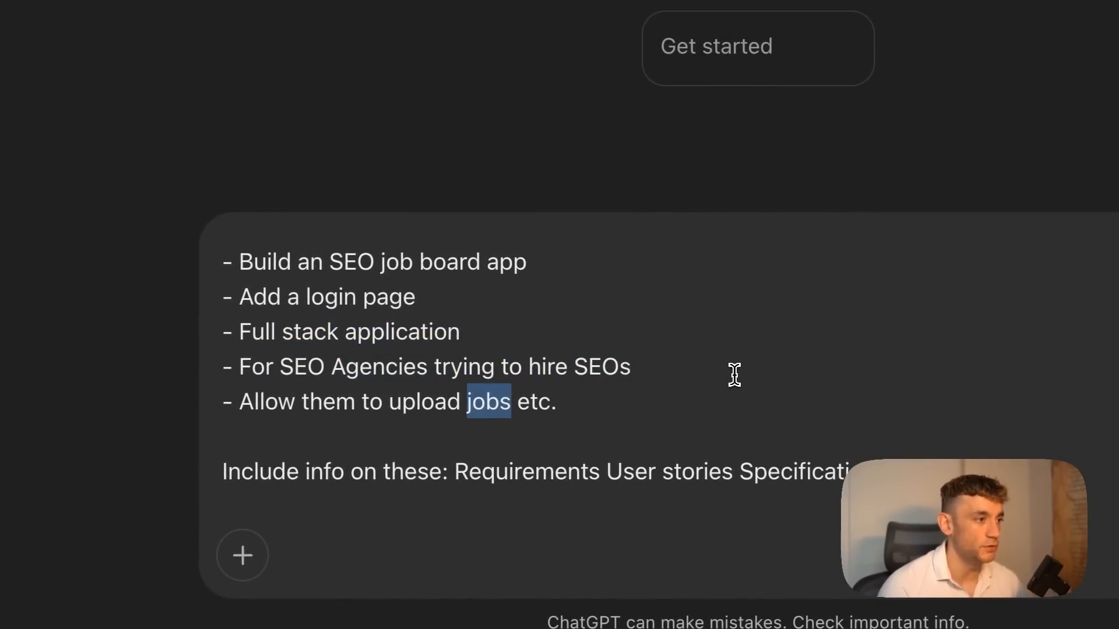
key("ctrl+a")
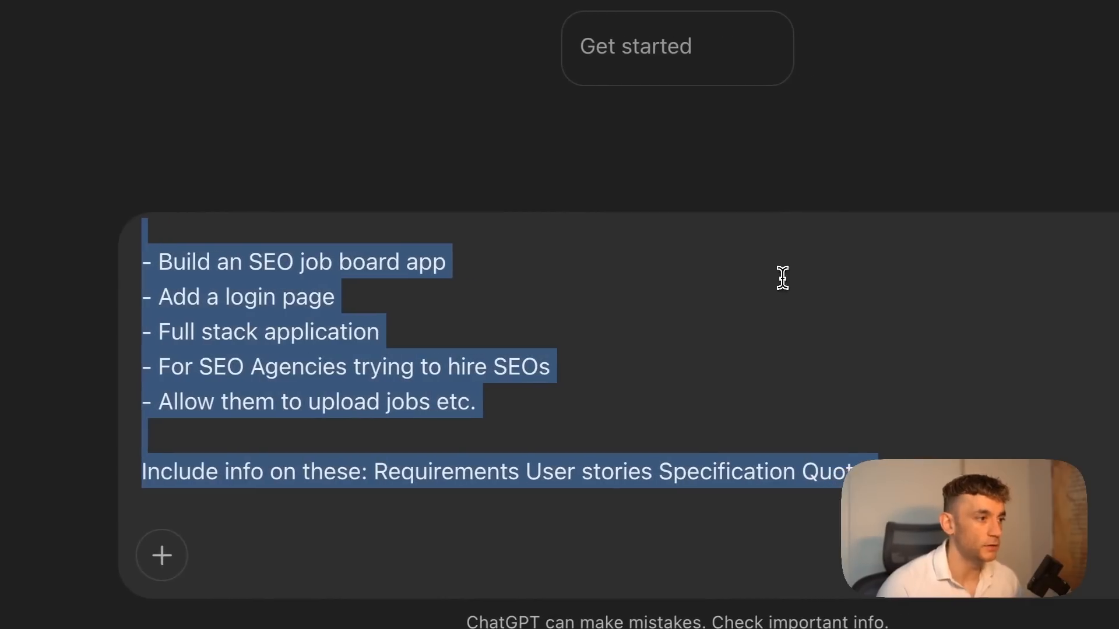
left_click_drag(630, 465, 865, 467)
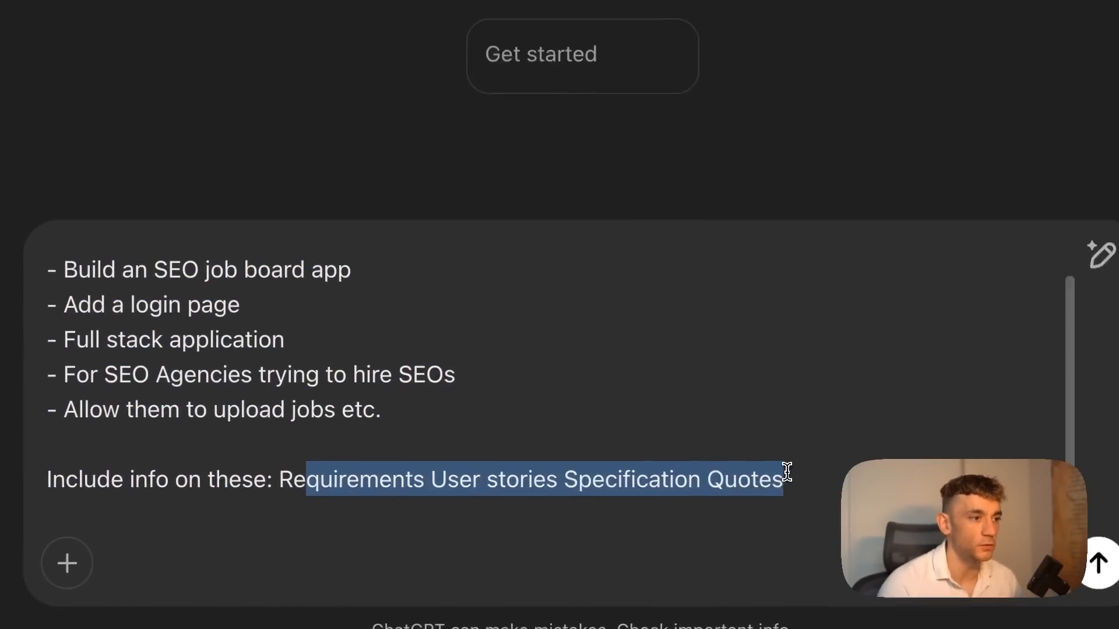
left_click(909, 452)
key("super+a")
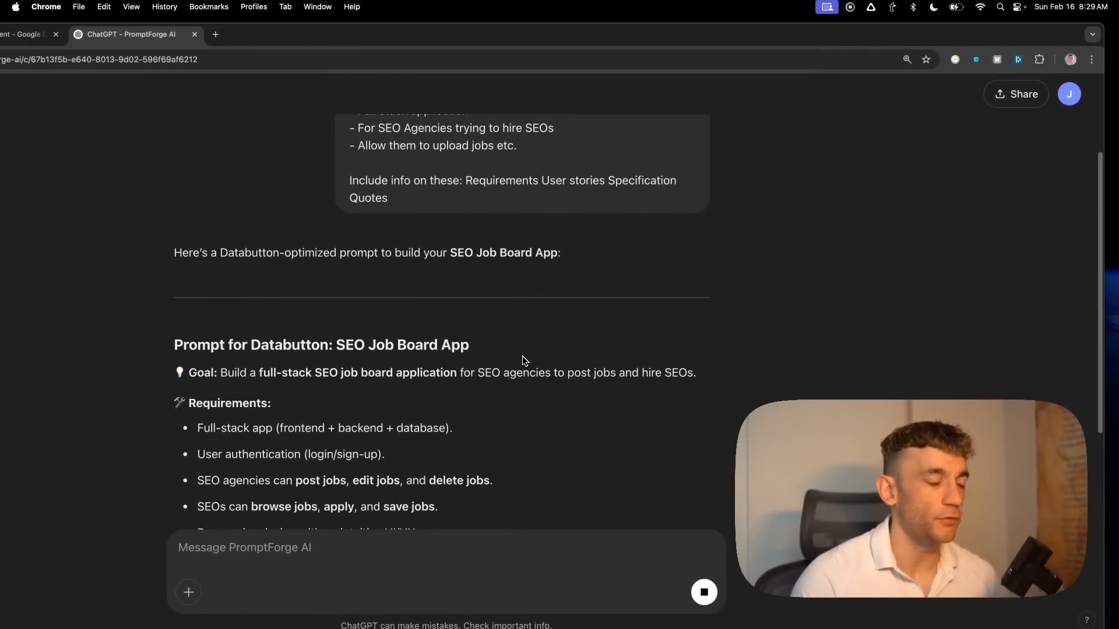
Read the generated Databutton prompt from the requirements and user stories through the specification to the quotes and additional features.
scroll(408, 422, "down", 3)
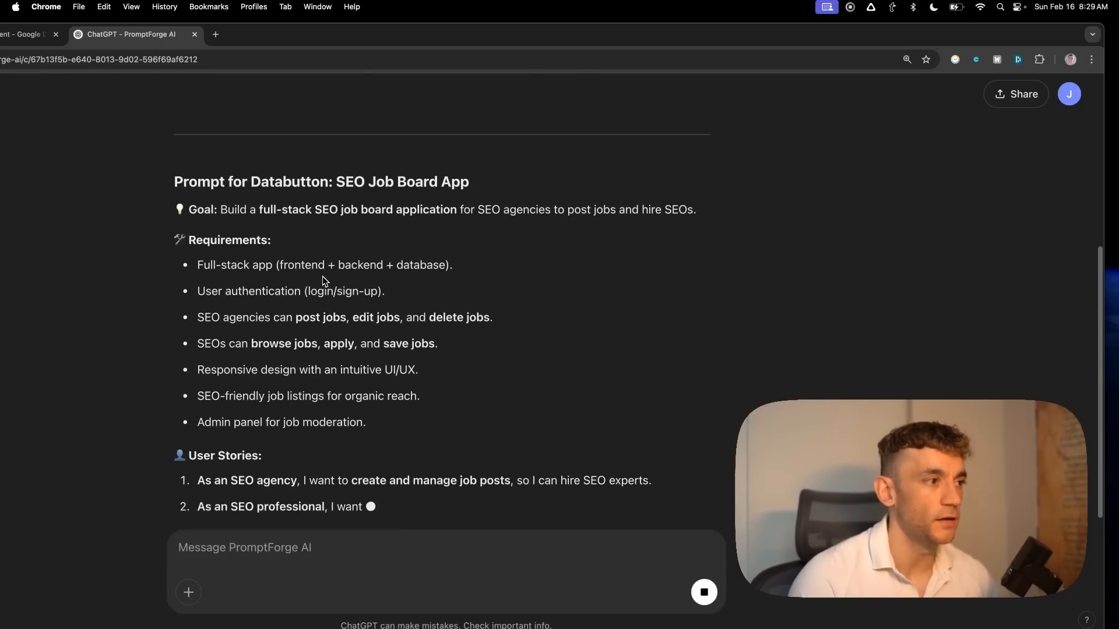
scroll(350, 408, "down", 3)
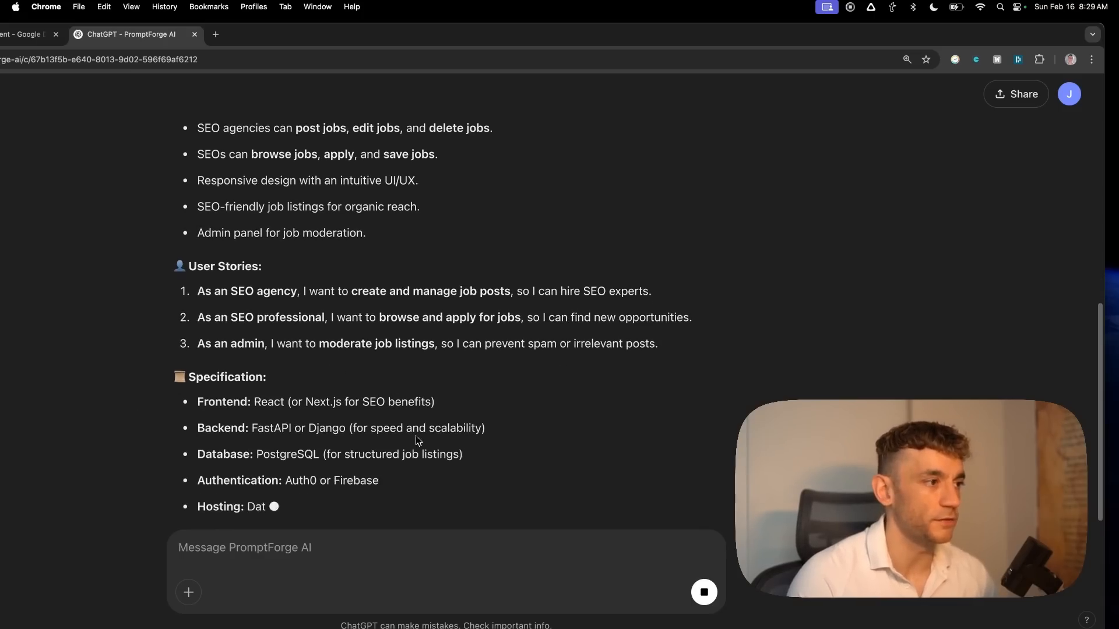
double_click(355, 397)
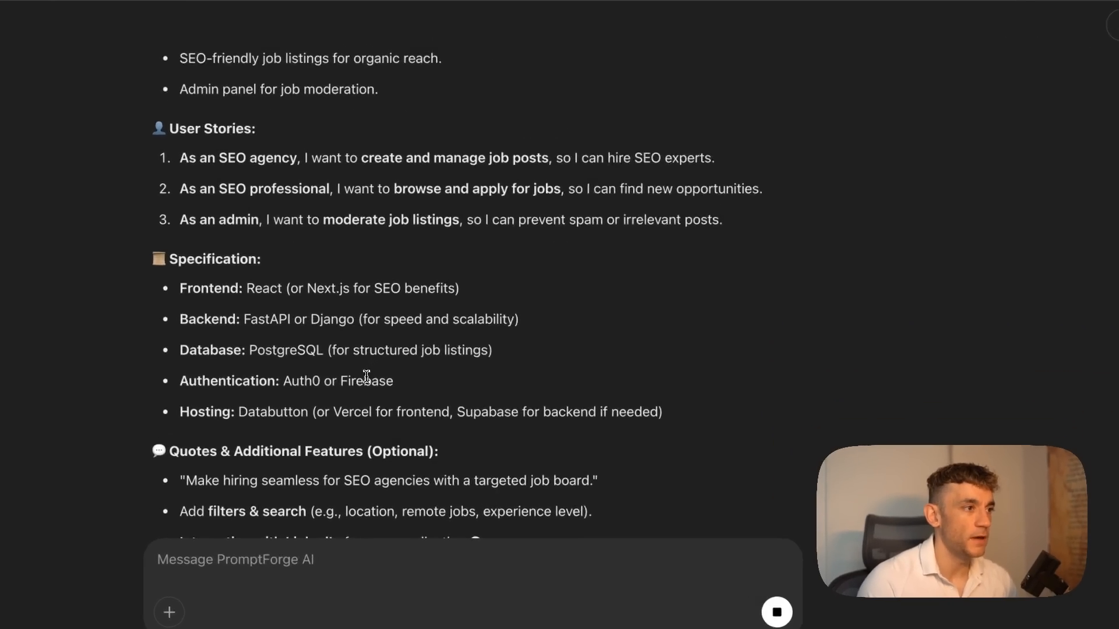
left_click(788, 338)
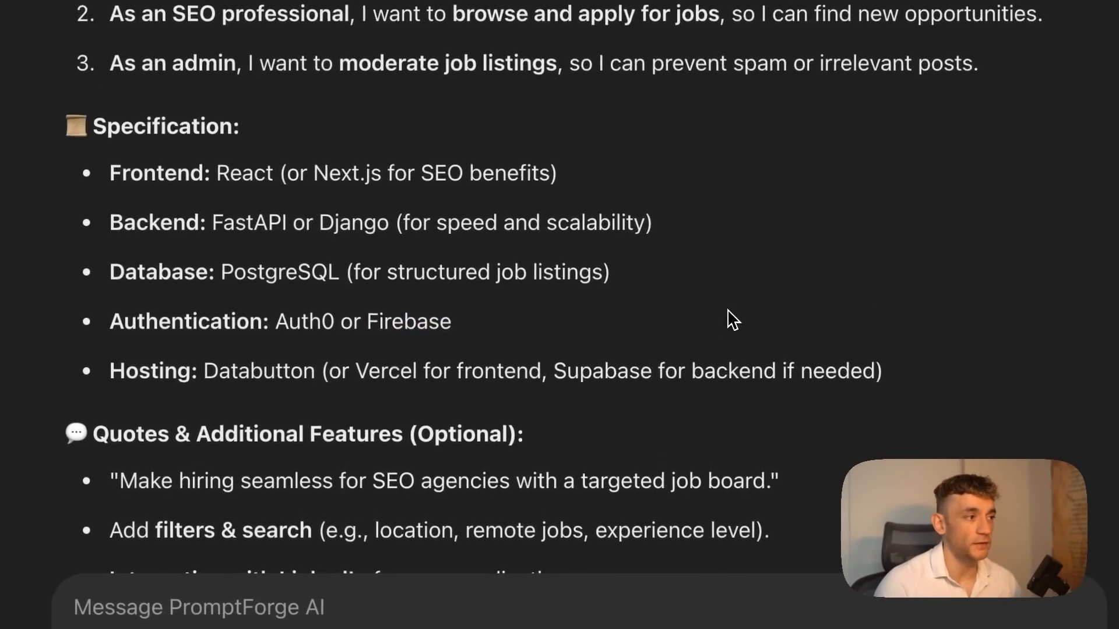
scroll(641, 361, "down", 4)
left_click_drag(66, 224, 884, 426)
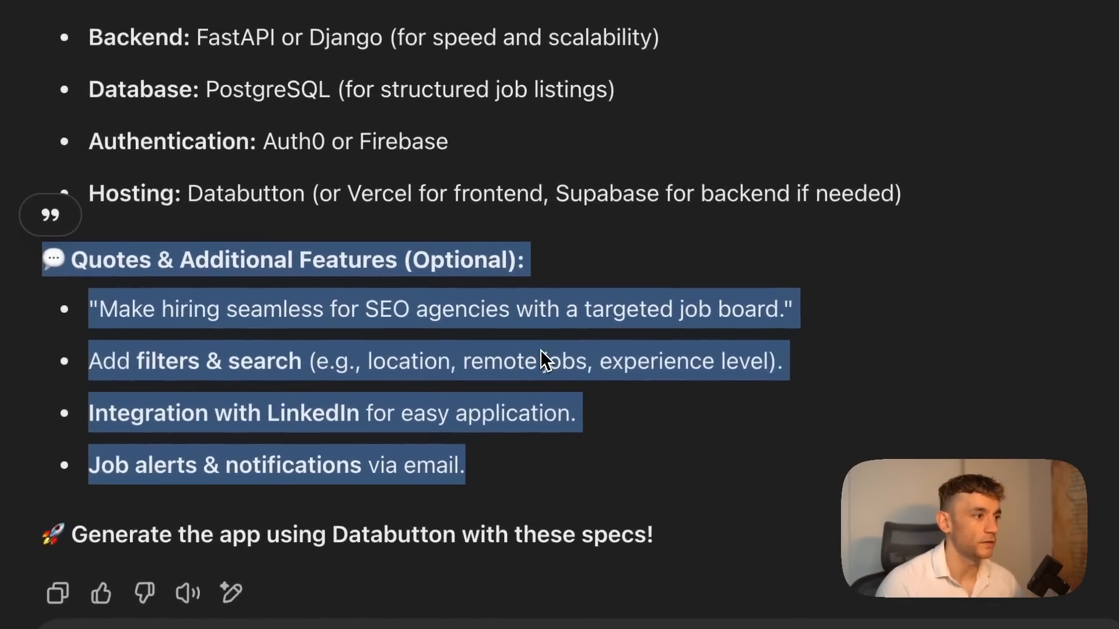
Copy the generated prompt from its "Prompt for Databutton" heading to the closing line and paste it into a Google Docs document.
scroll(443, 324, "up", 10)
double_click(244, 385)
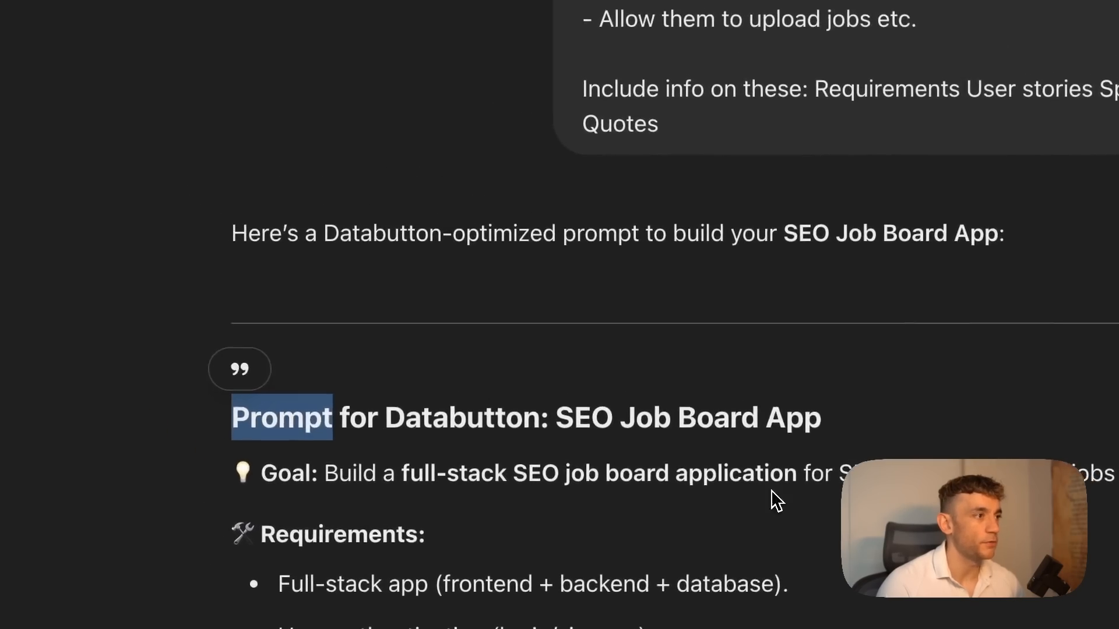
scroll(772, 491, "down", 10)
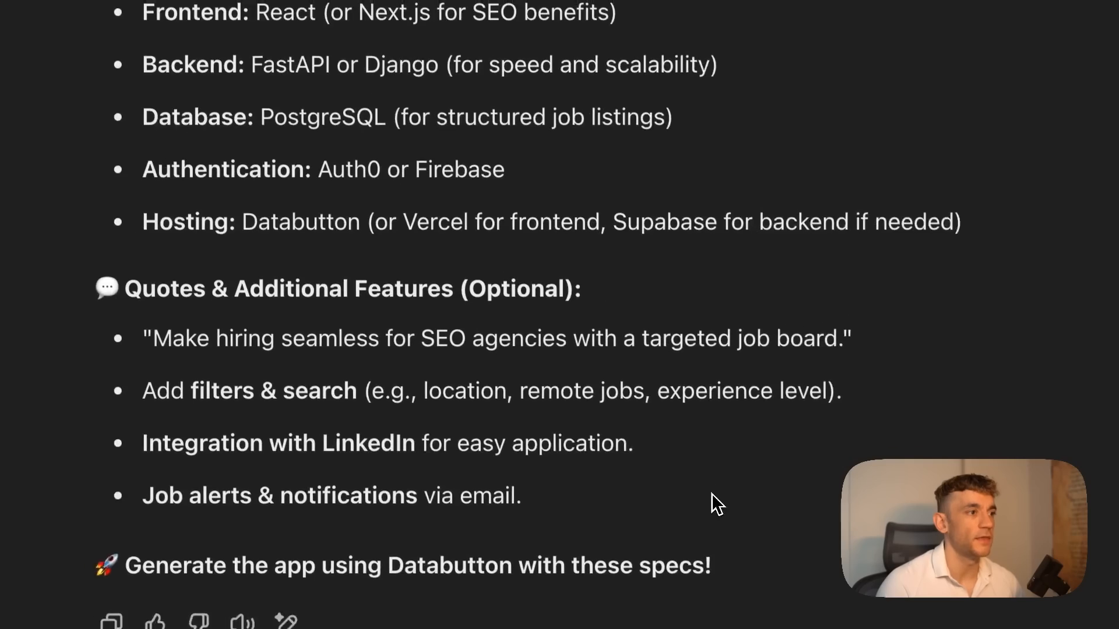
left_click(687, 549, "shift")
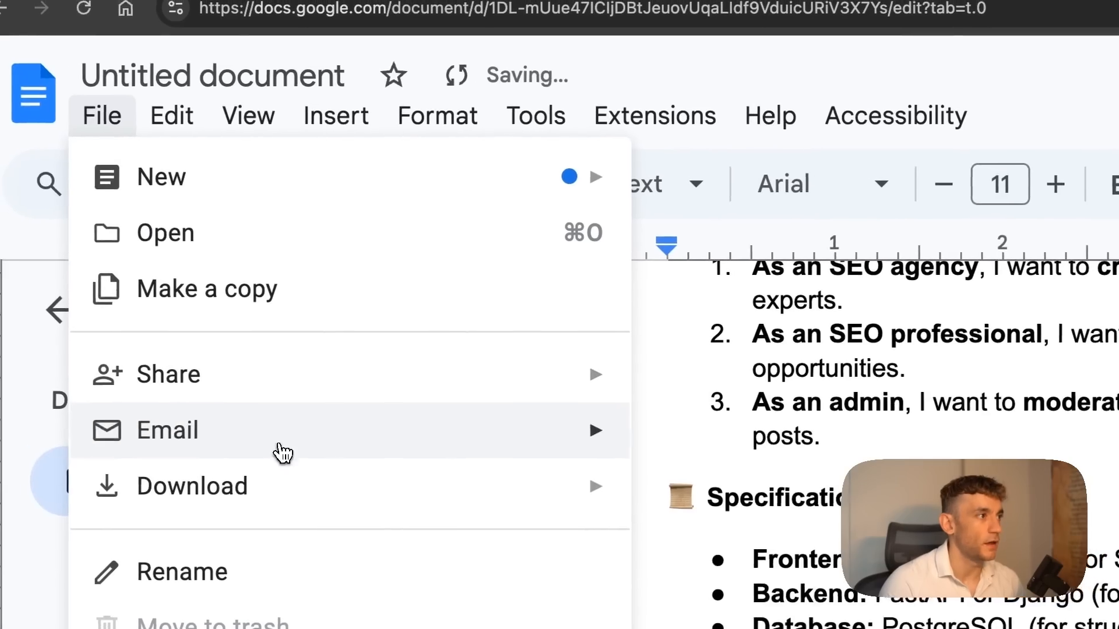
Download the prompt document as a Word file and upload it to the requirements stage of the new Databutton app.
mouse_move(195, 487)
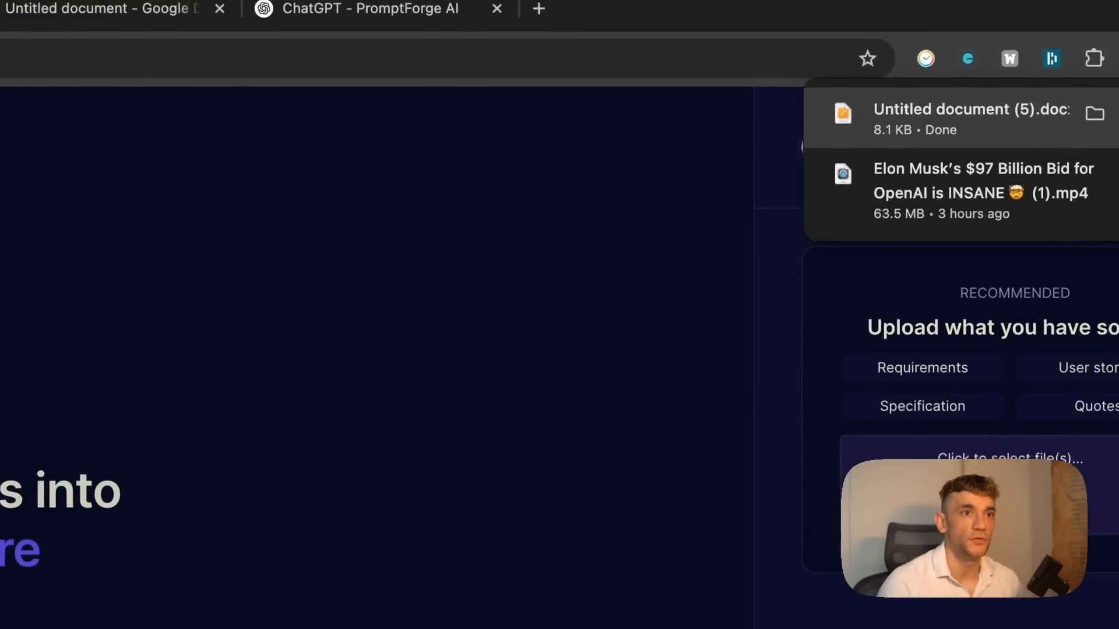
left_click_drag(924, 112, 932, 327)
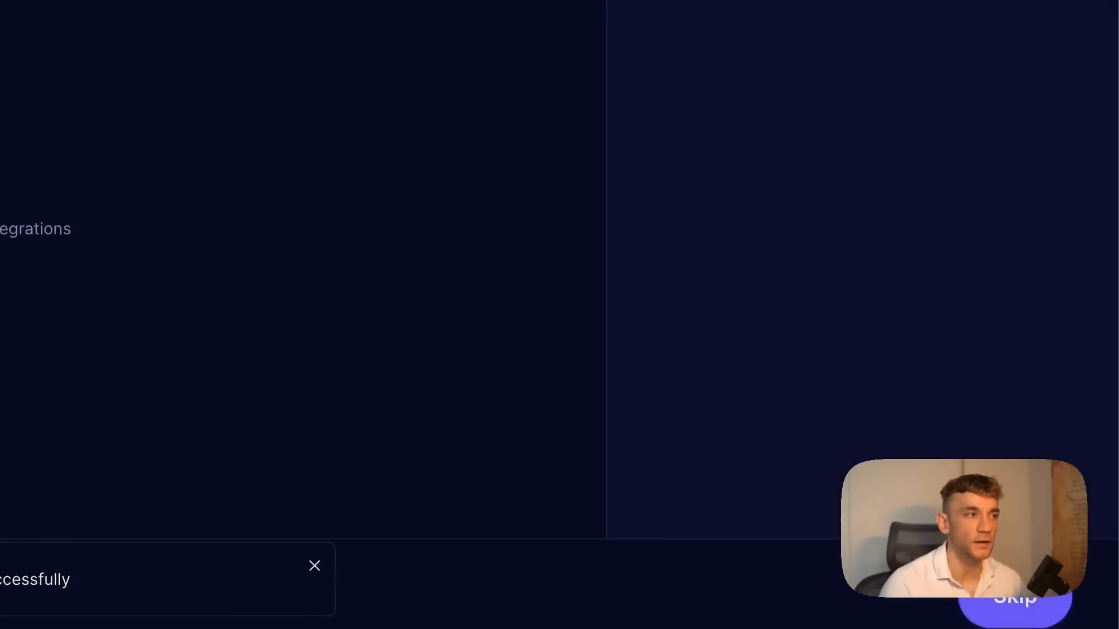
Take a screenshot of the Upwork jobs page, upload it to Databutton as a design reference and continue to the integrations.
left_click_drag(75, 233, 784, 306)
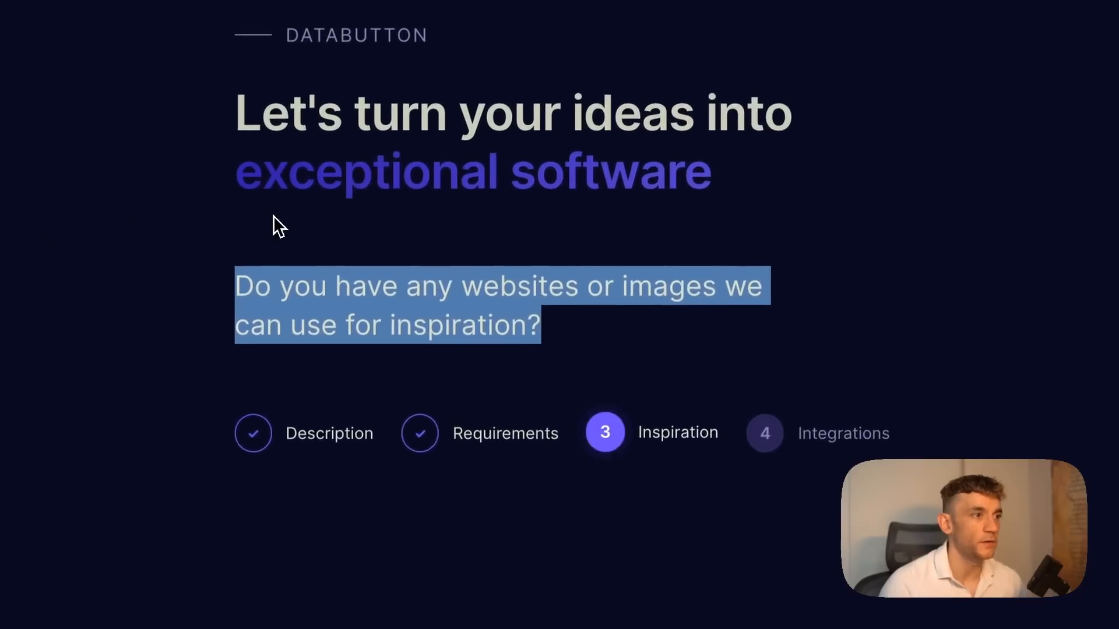
left_click(764, 579)
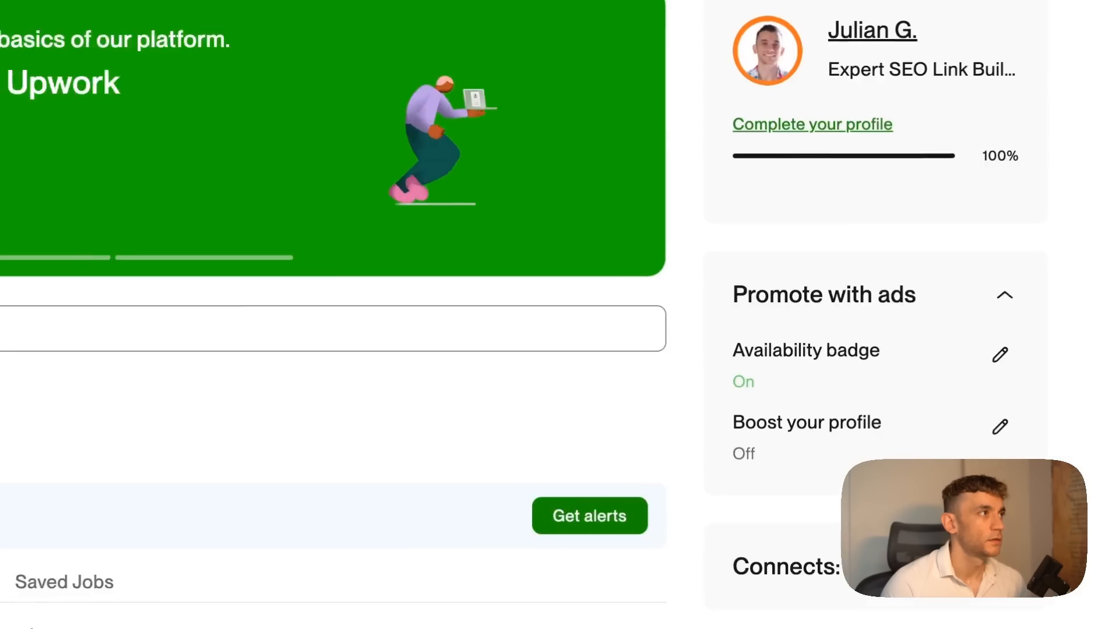
key("super+shift+4")
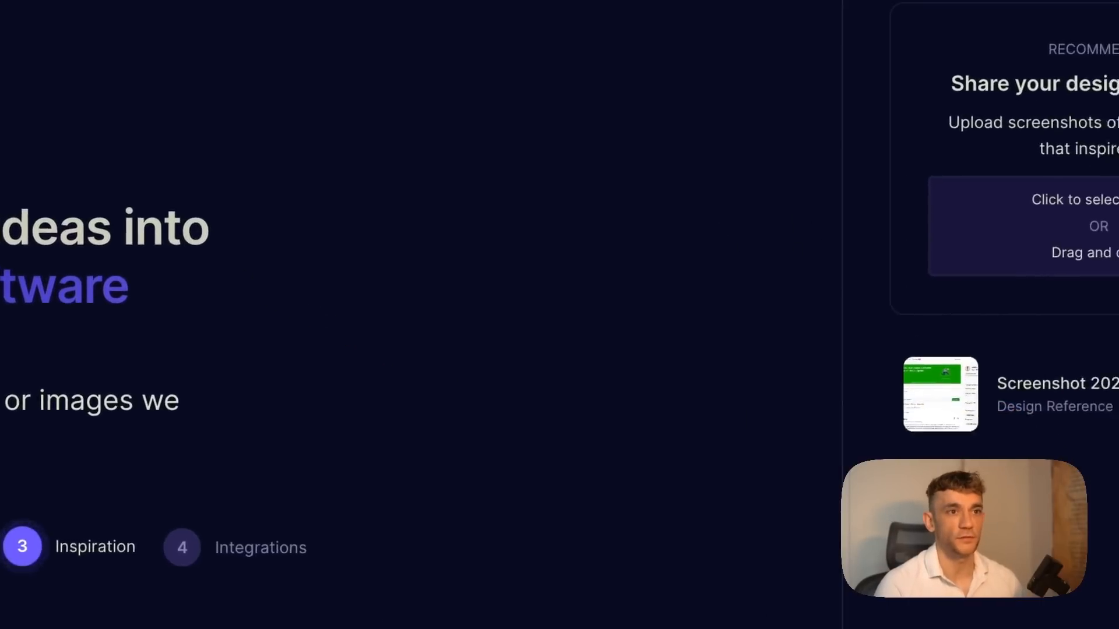
left_click(974, 620)
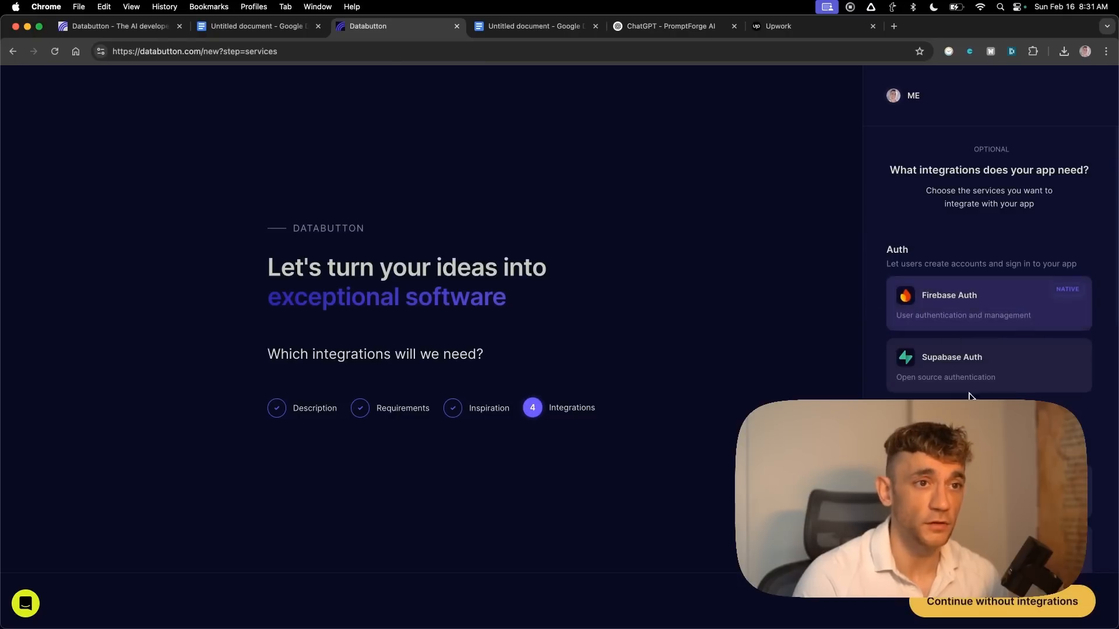
Review the auth, database, payments and storage integrations, select Firebase Auth and start creating the app.
scroll(969, 396, "down", 2)
scroll(985, 299, "down", 3)
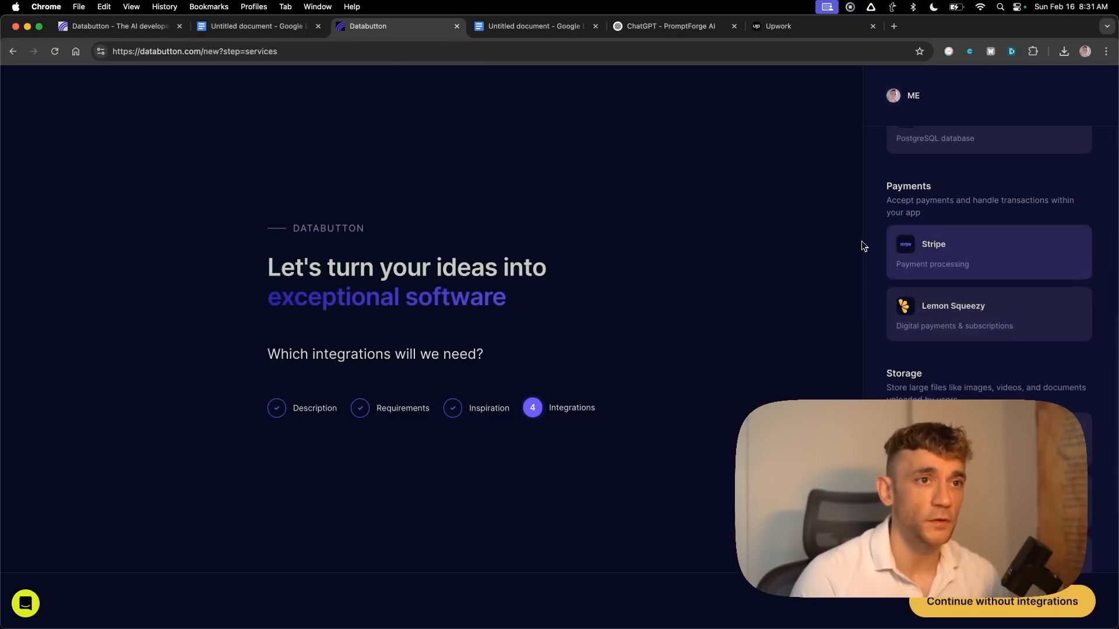
scroll(1015, 320, "down", 2)
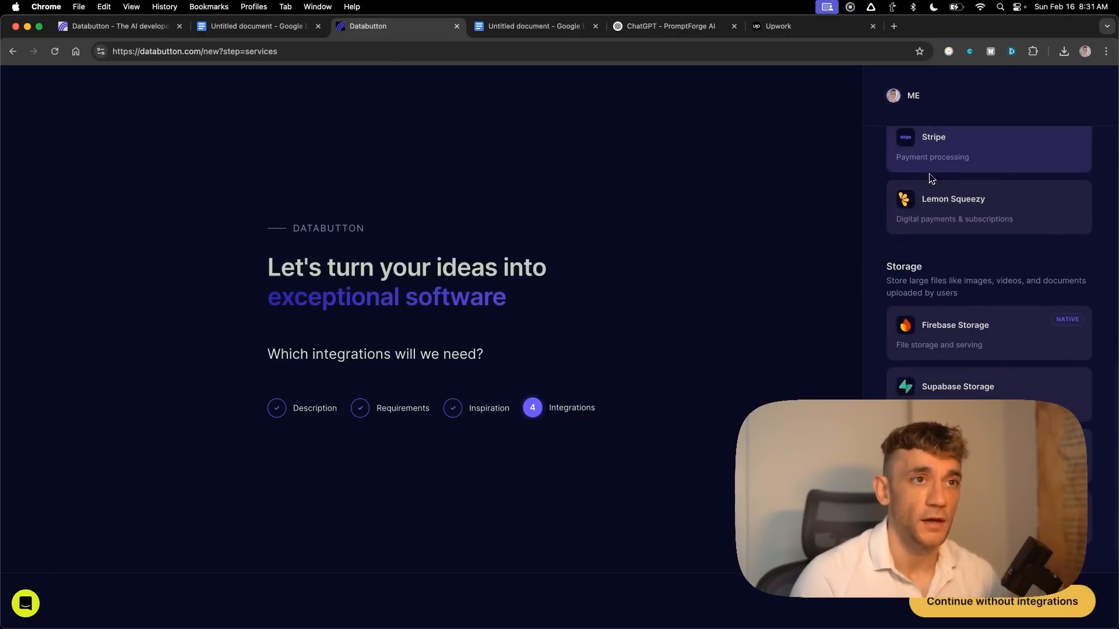
scroll(979, 317, "down", 1)
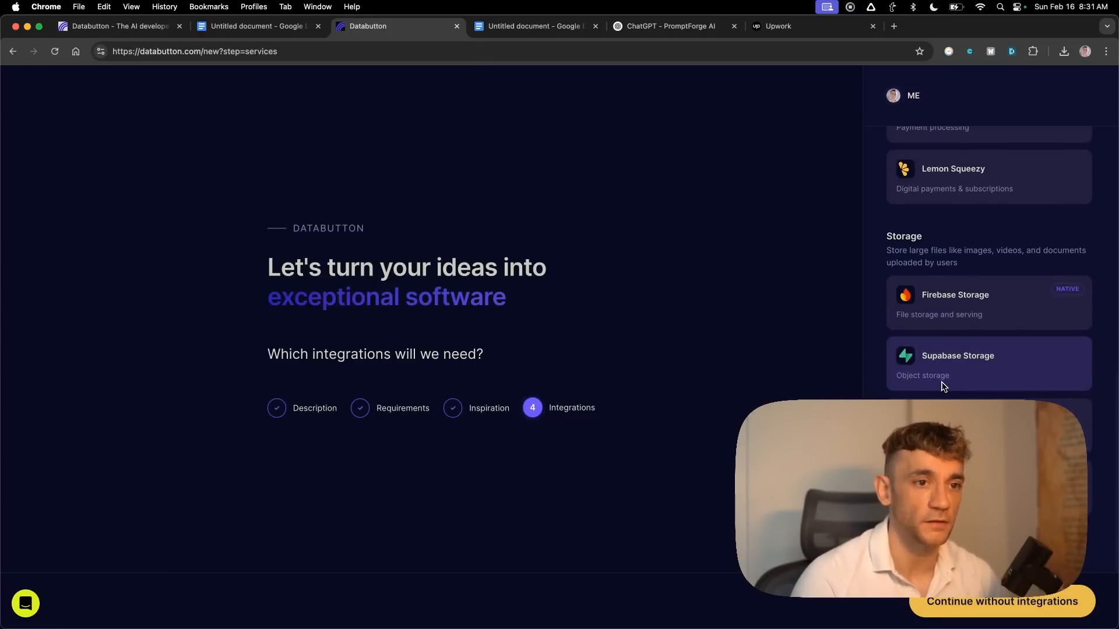
scroll(944, 385, "up", 10)
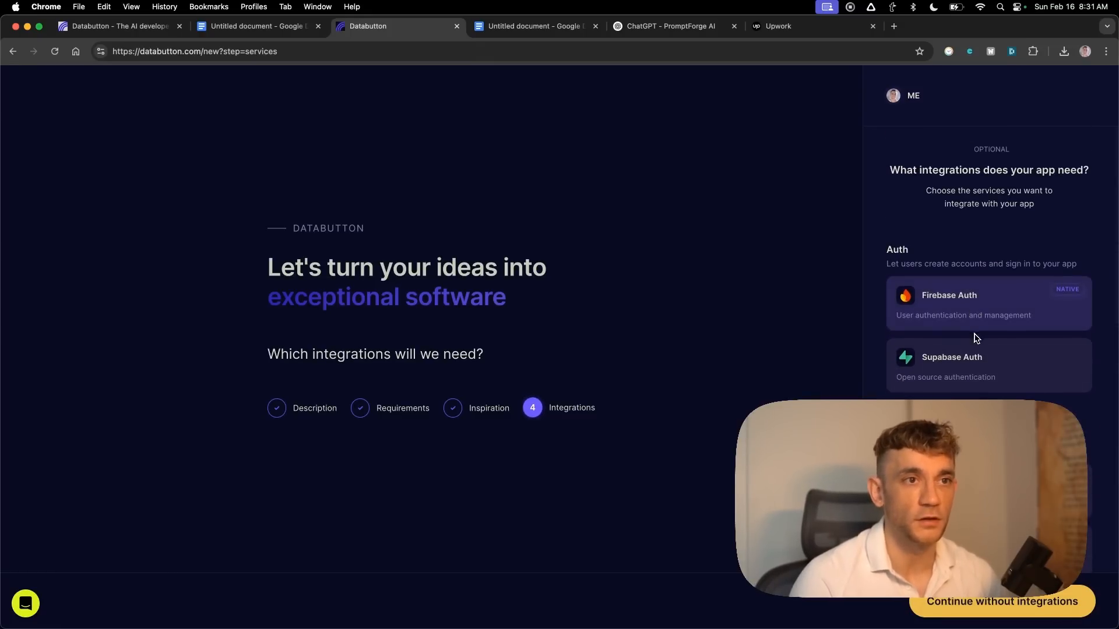
left_click(993, 303)
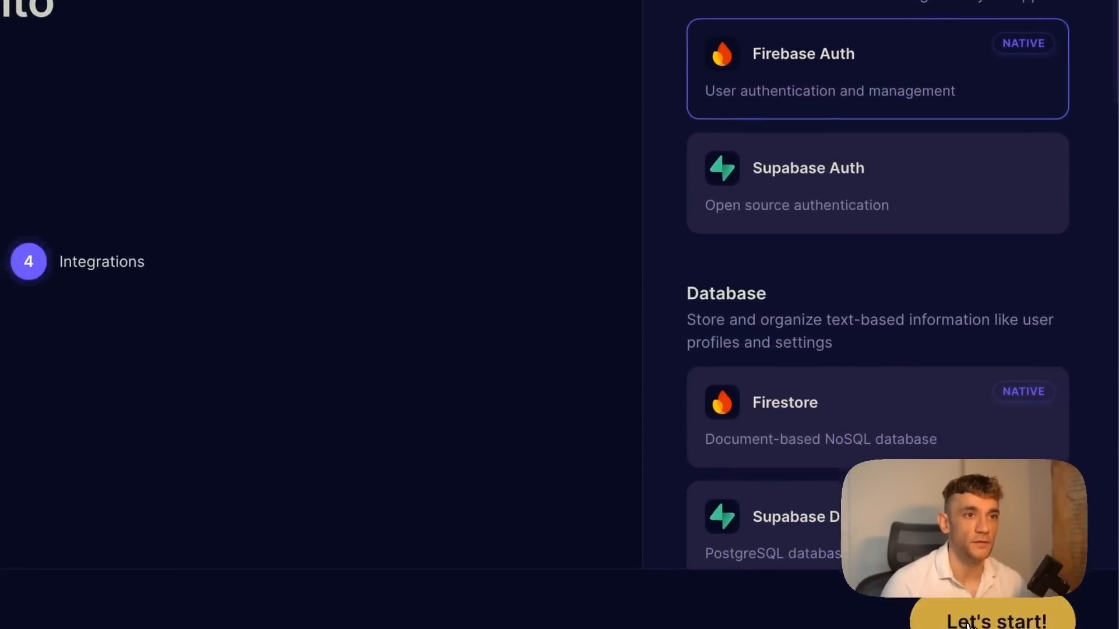
left_click(967, 625)
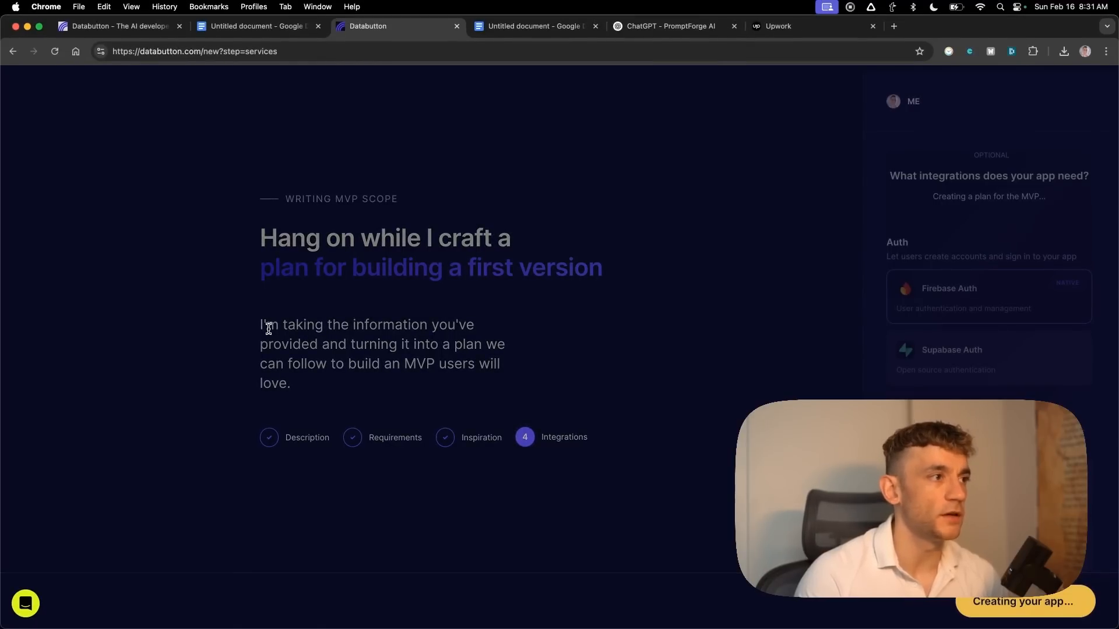
Read and highlight the message explaining how the MVP plan is being written while the app is created.
left_click_drag(260, 325, 625, 470)
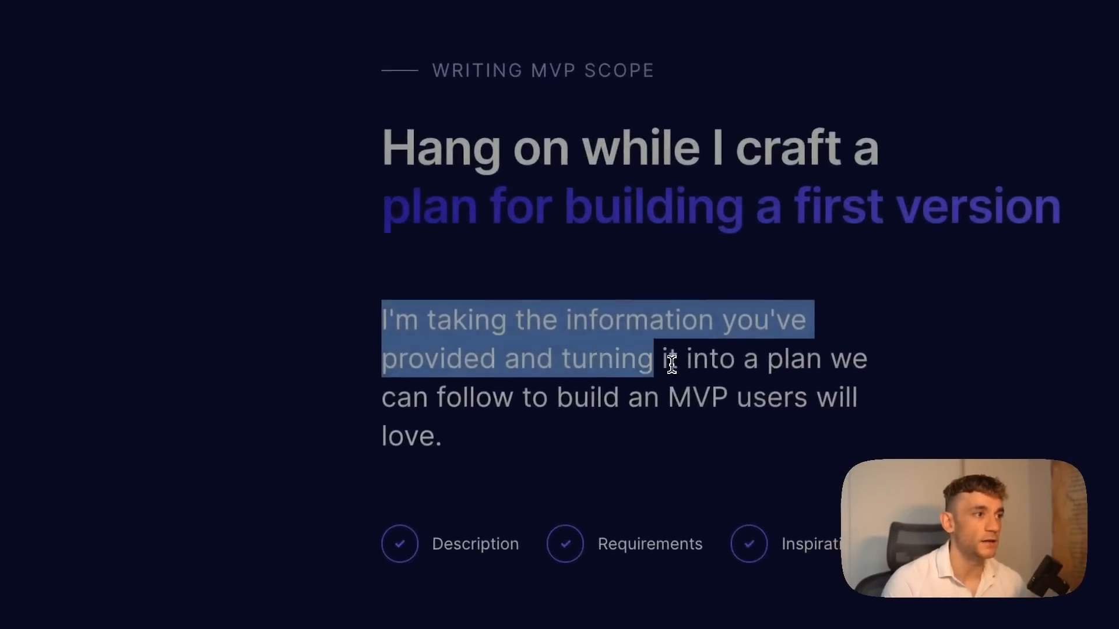
left_click_drag(671, 364, 631, 384)
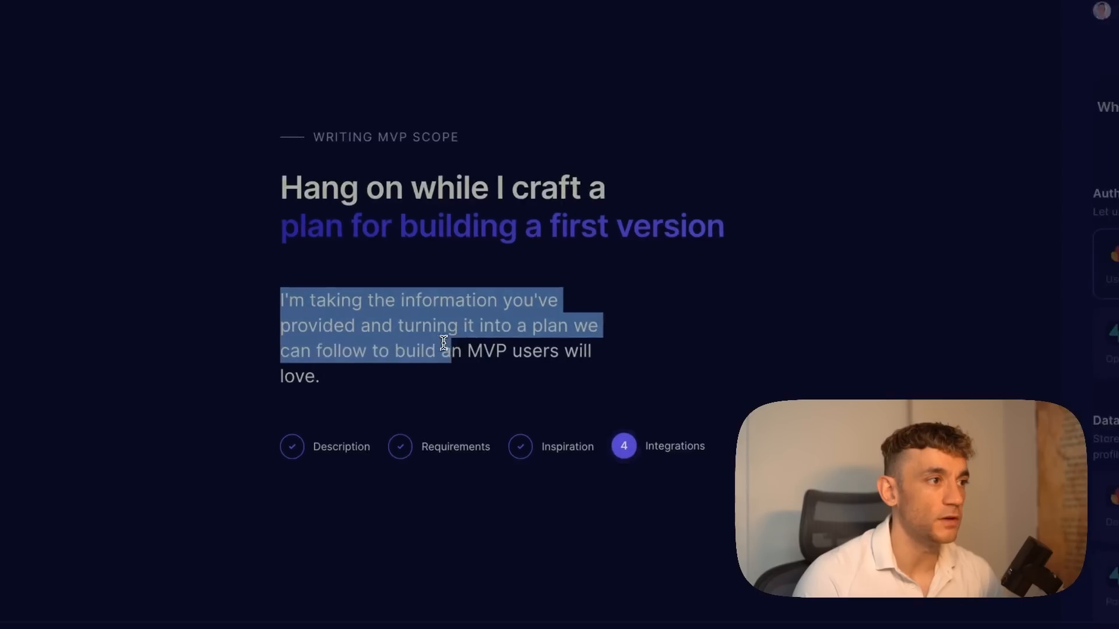
left_click_drag(472, 358, 568, 374)
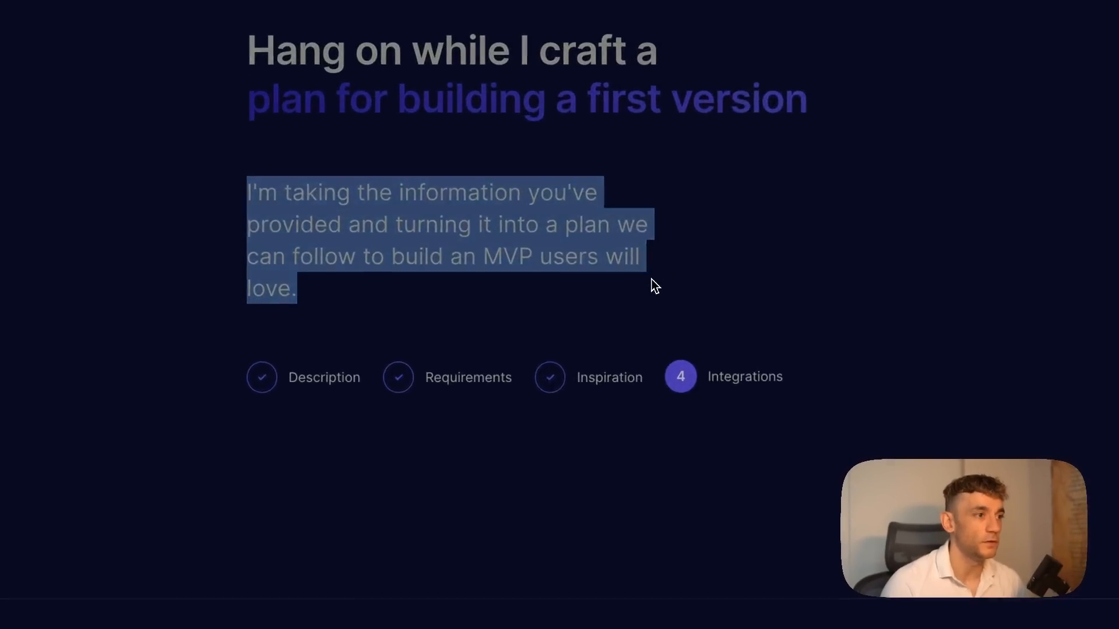
left_click(650, 280)
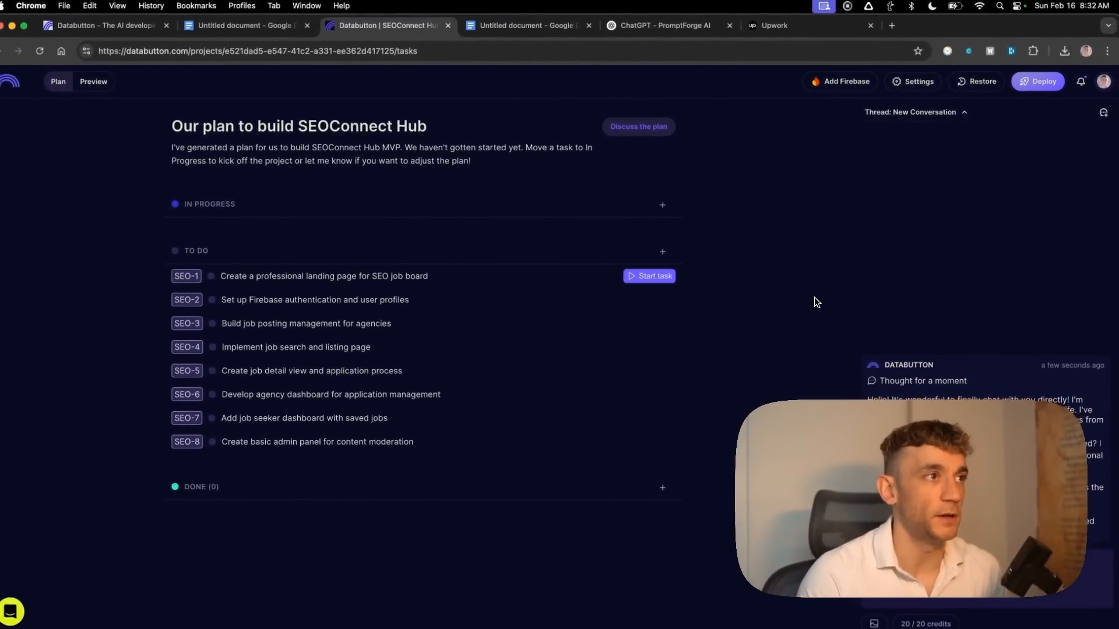
Examine the SEOConnect Hub plan heading and the opening paragraph of Databutton's chat message.
left_click_drag(472, 219, 219, 208)
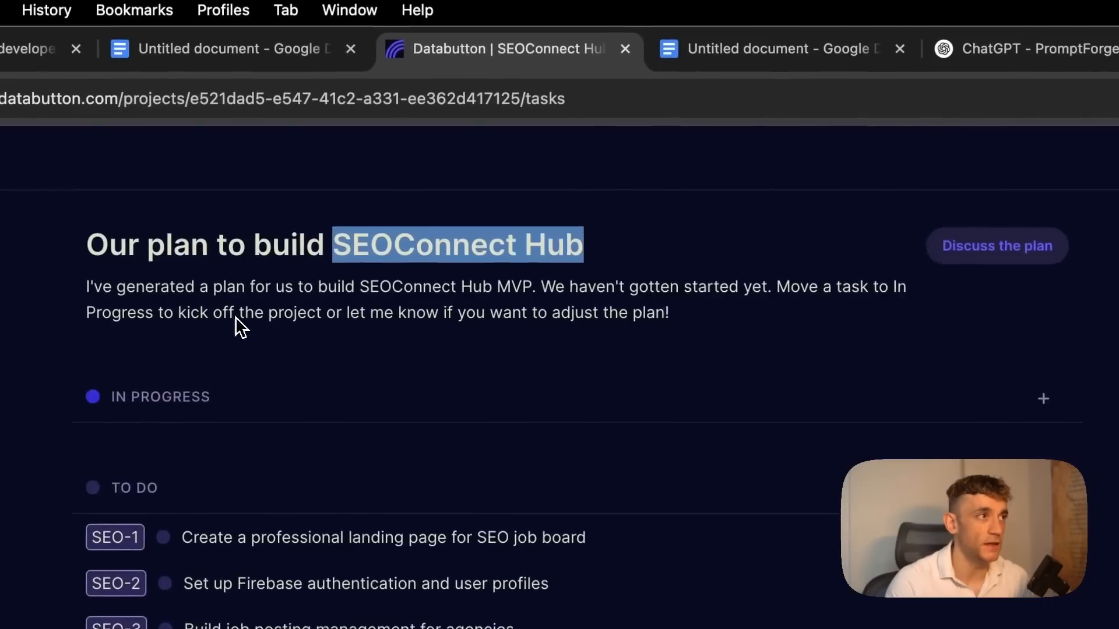
left_click(330, 248)
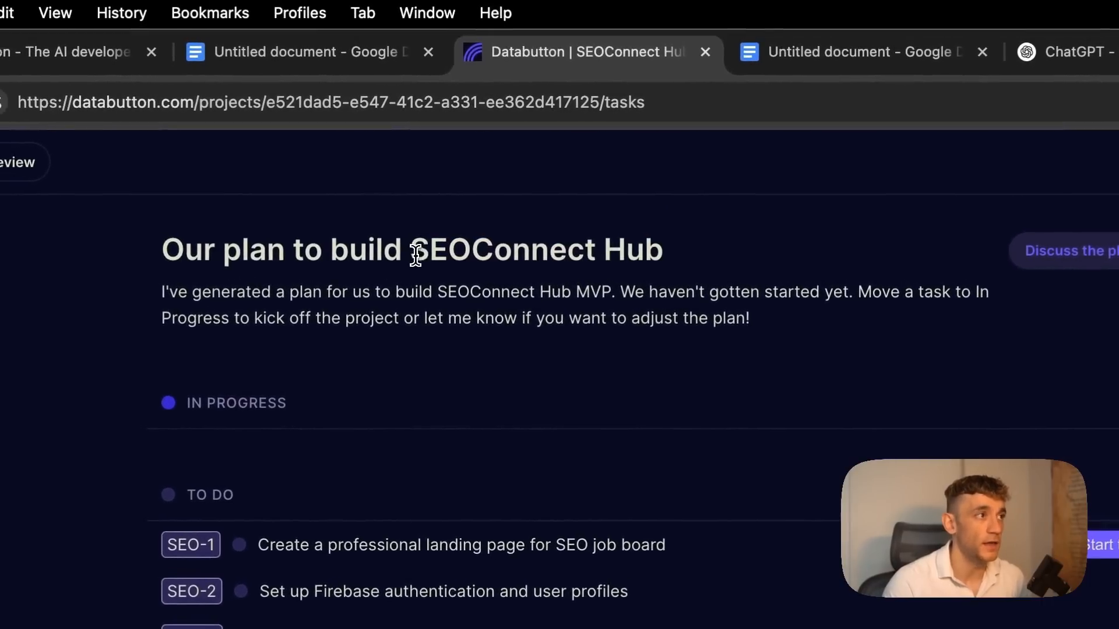
left_click_drag(415, 254, 715, 268)
left_click(715, 267)
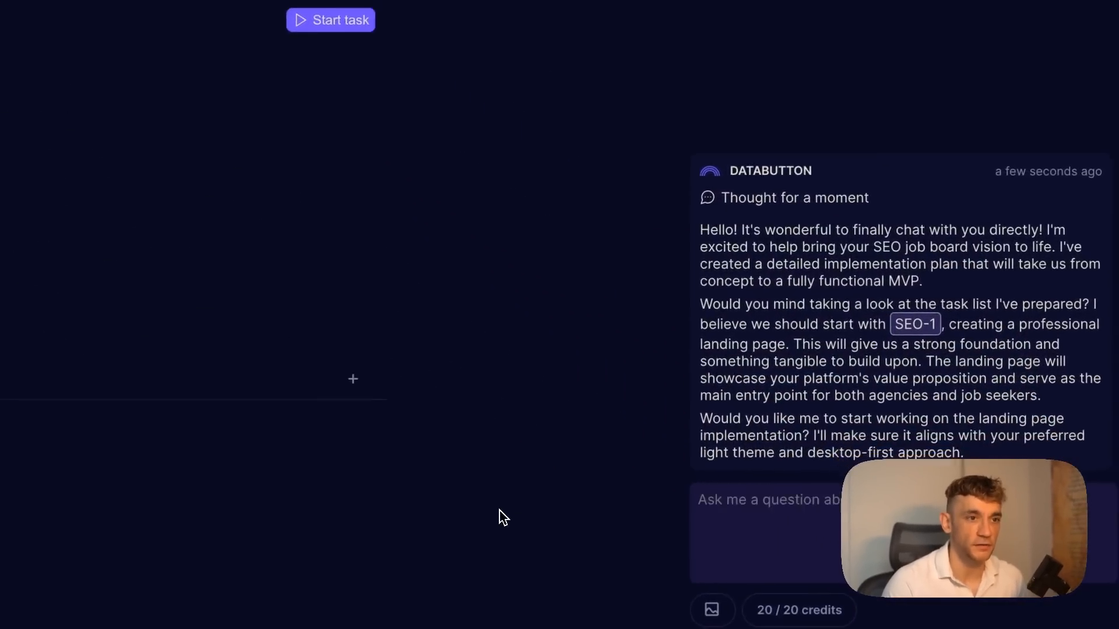
left_click_drag(671, 205, 725, 205)
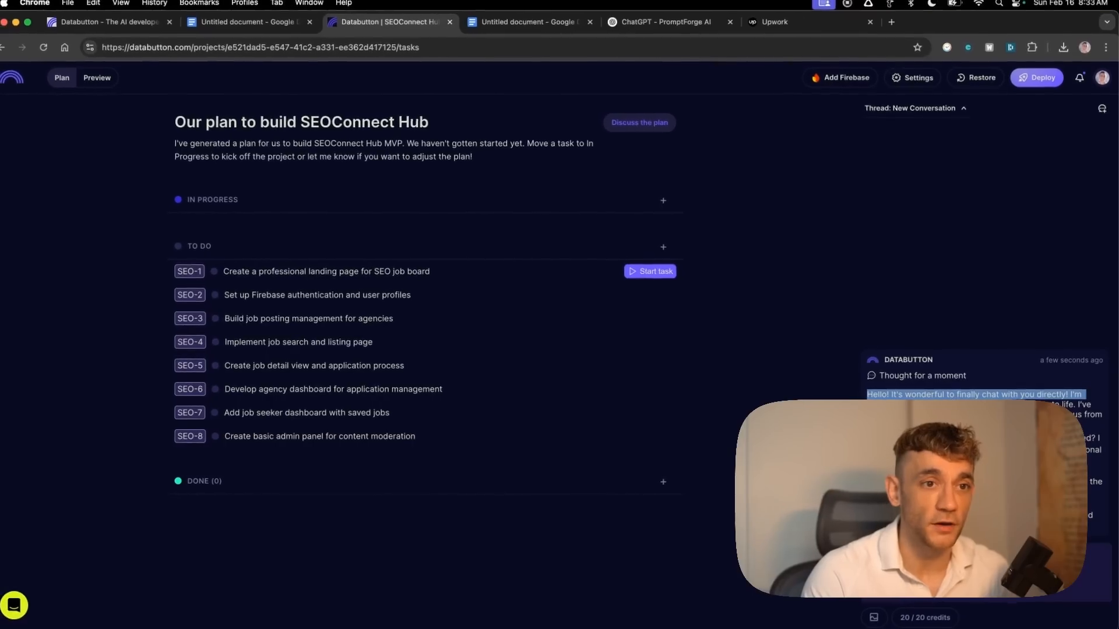
mouse_move(1068, 406)
left_mouse_down()
mouse_move(1094, 405)
mouse_move(1074, 426)
left_mouse_up()
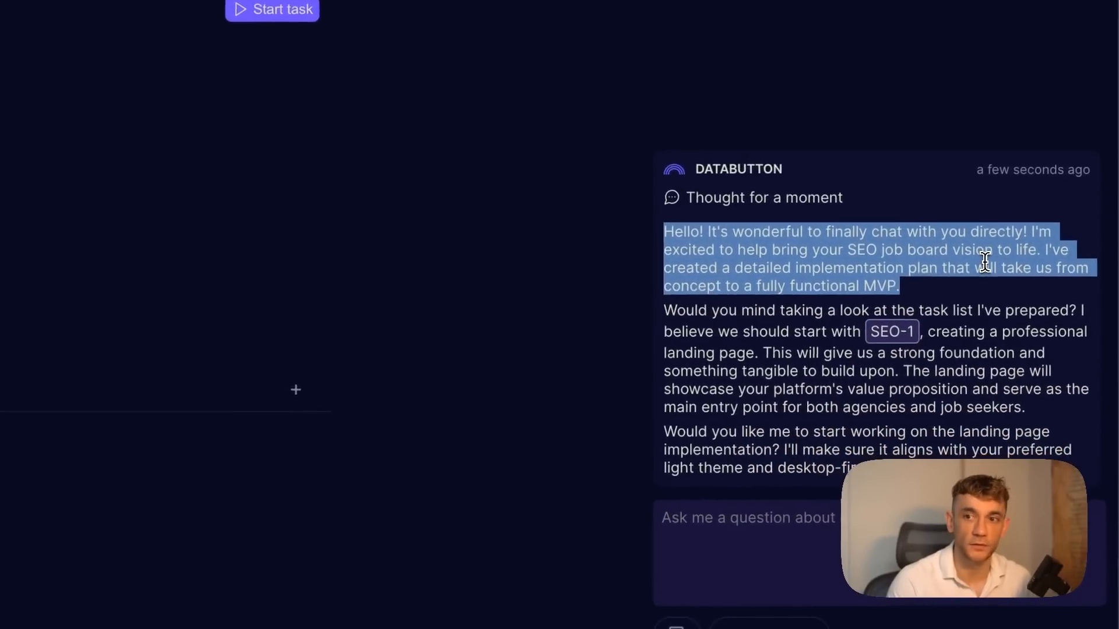
Open the Firebase setup for the SEO Connect Hub project, return to the plan and start landing page task SEO-1.
double_click(987, 266)
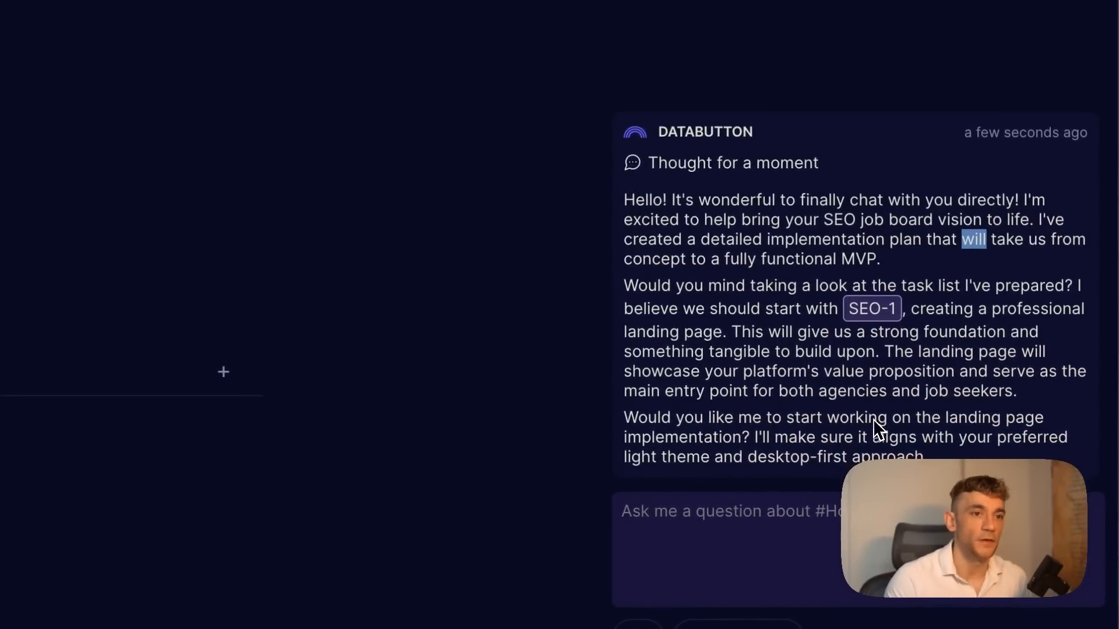
left_click(567, 407)
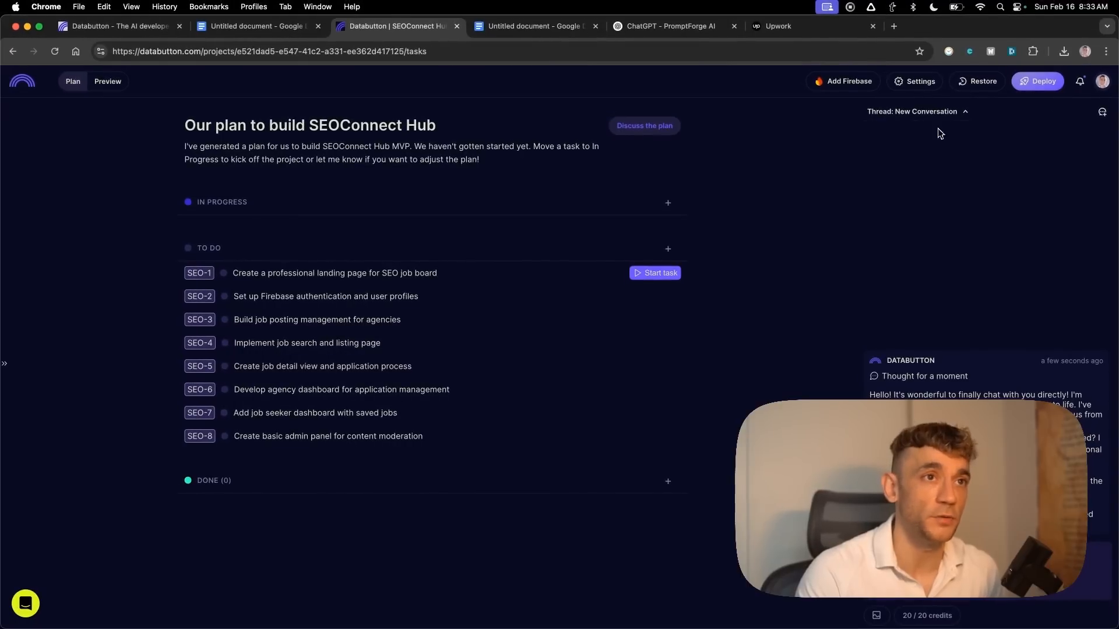
left_click(827, 82)
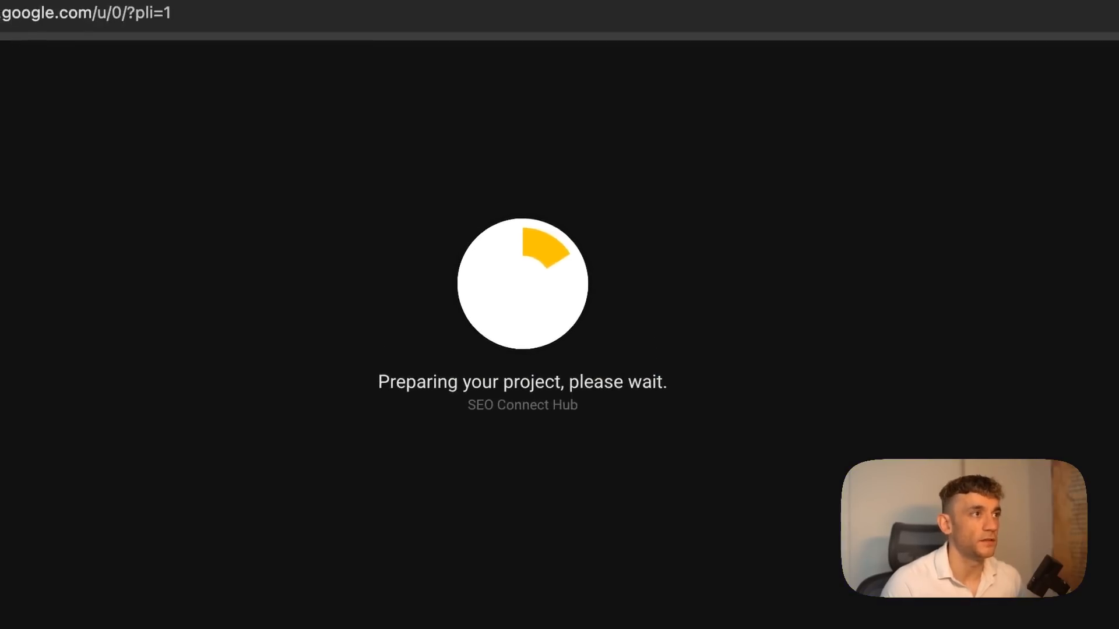
left_click(465, 11)
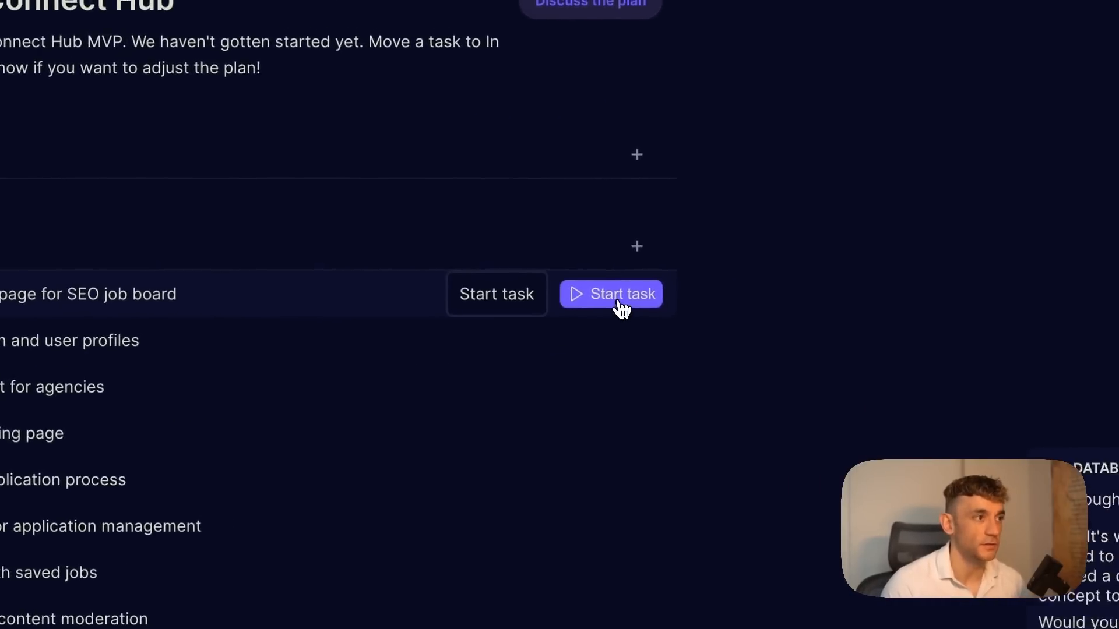
left_click(550, 309)
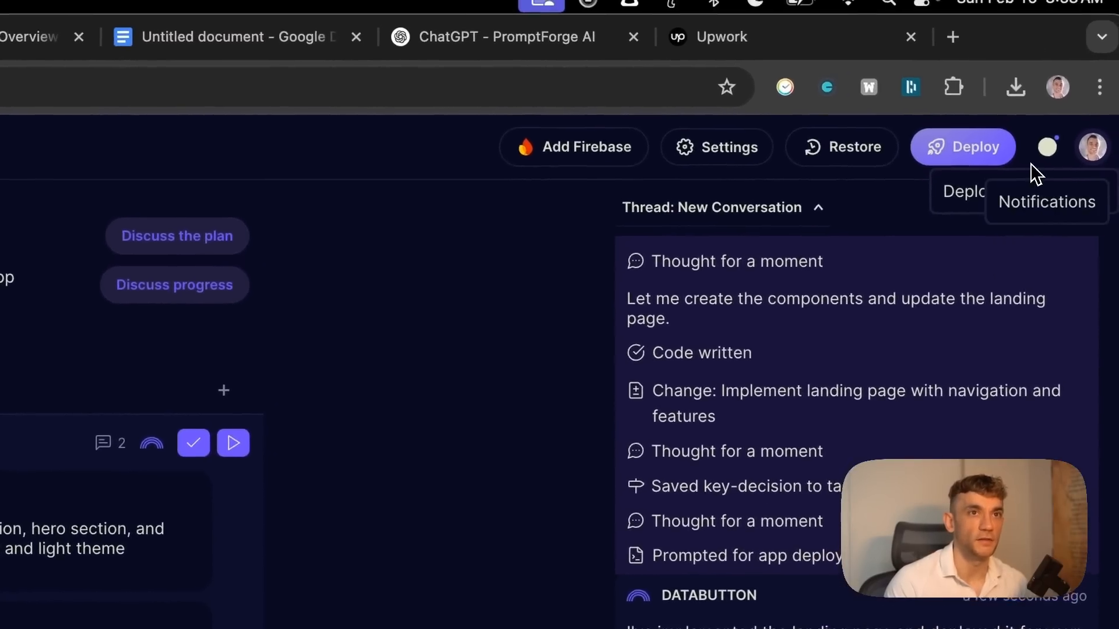
Check the deployment notifications and examine the hero, navigation and features section of the deployed SEOConnect Hub landing page.
left_click(1048, 169)
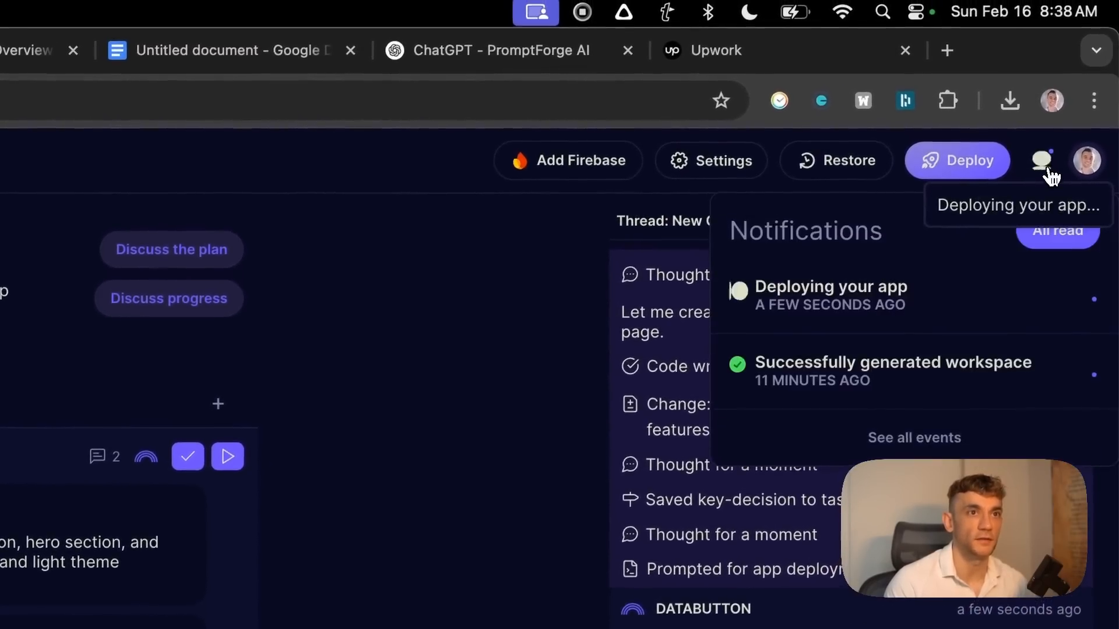
left_click(127, 51)
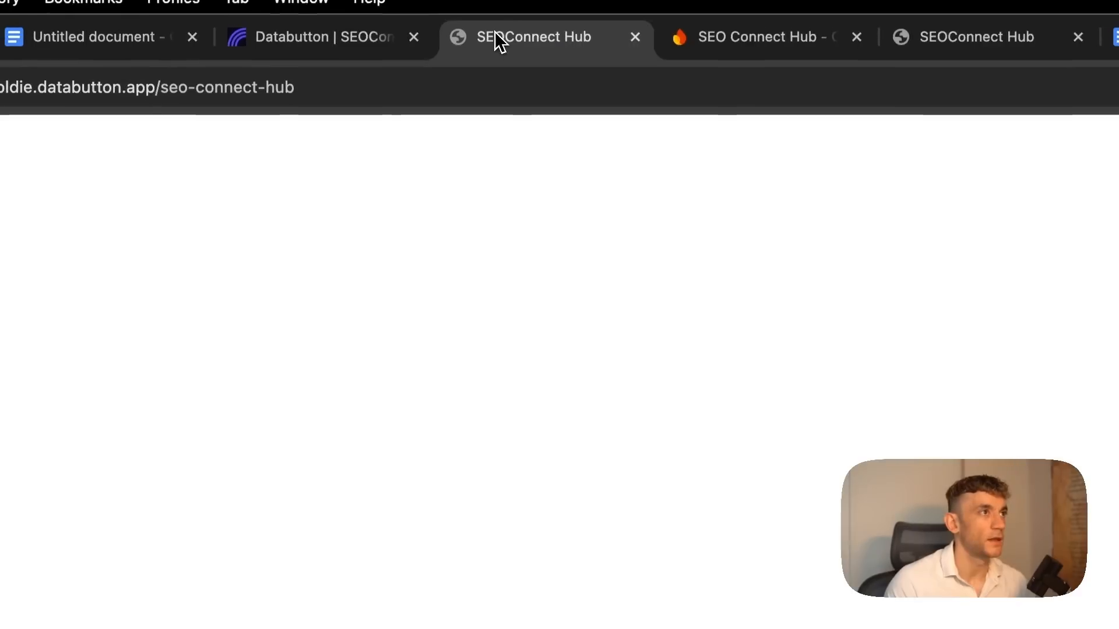
left_click_drag(440, 350, 1019, 449)
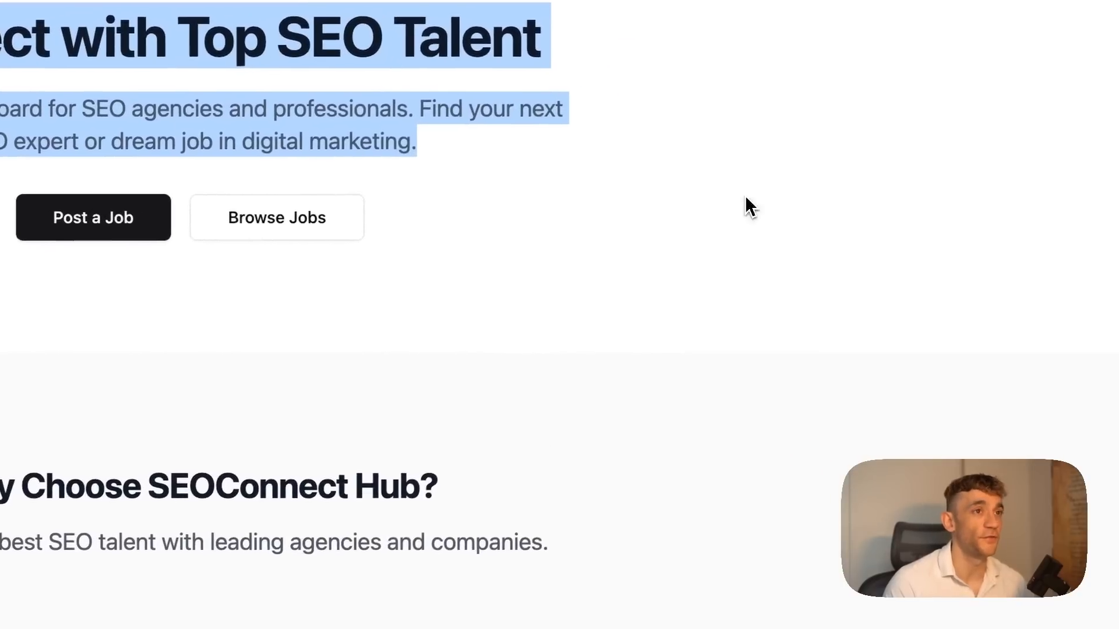
left_click(890, 385)
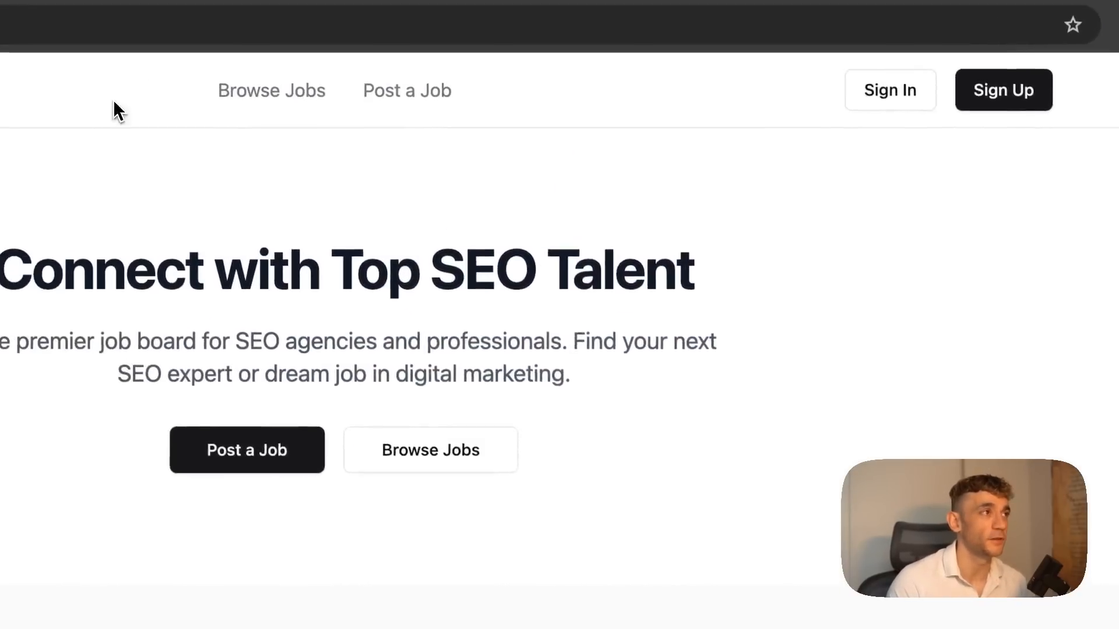
left_click(890, 90)
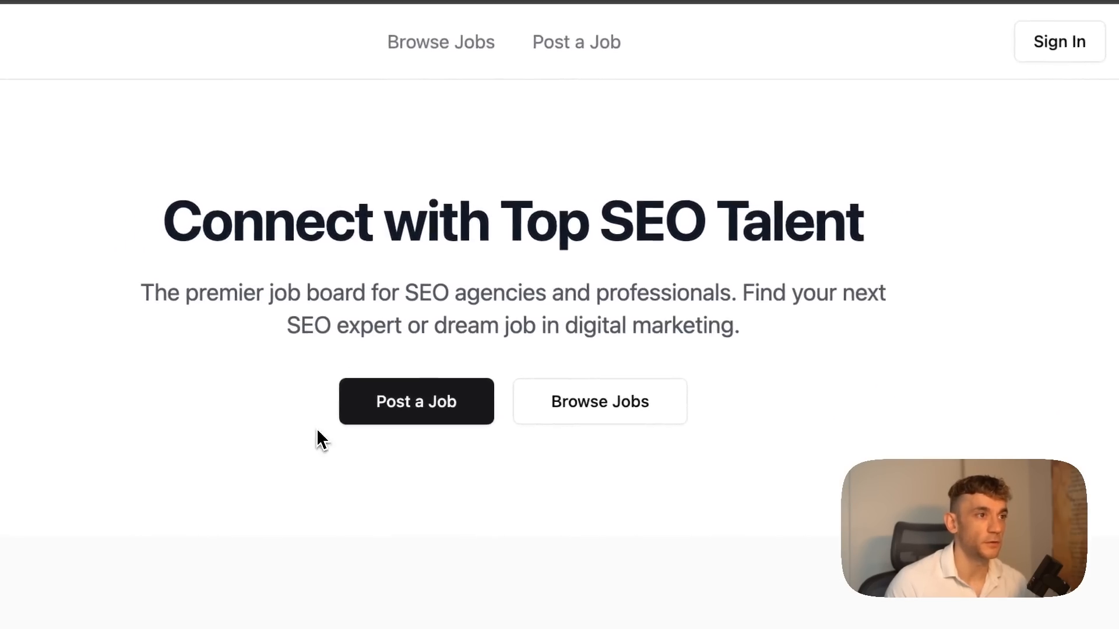
scroll(696, 460, "down", 4)
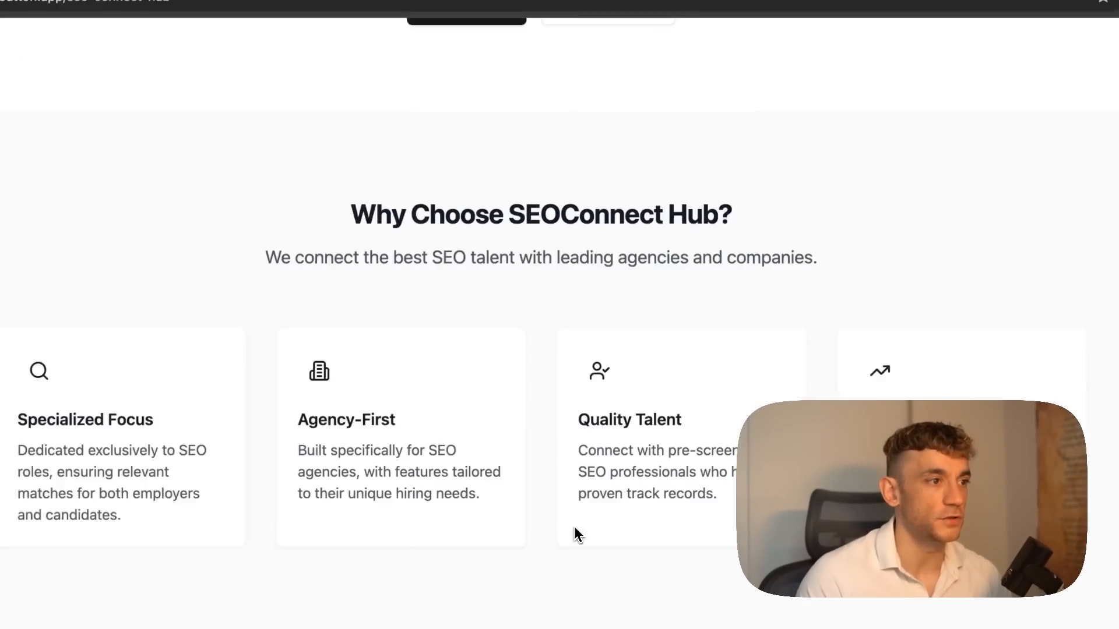
scroll(582, 559, "up", 4)
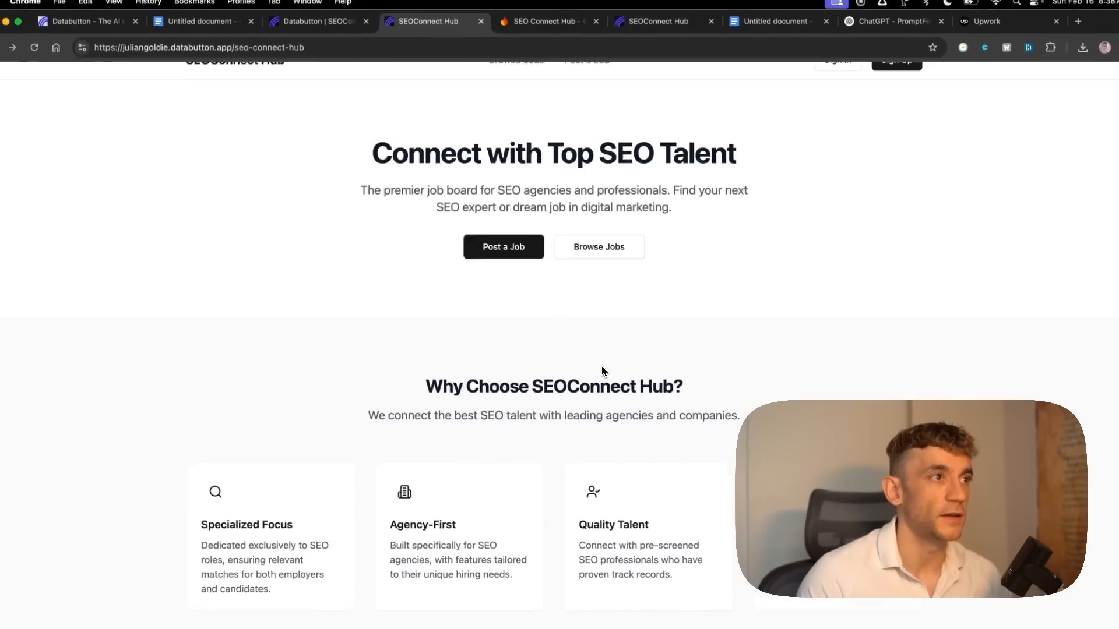
Mark landing page task SEO-1 as done in Databutton and open the details of Firebase authentication task SEO-2.
left_click(297, 21)
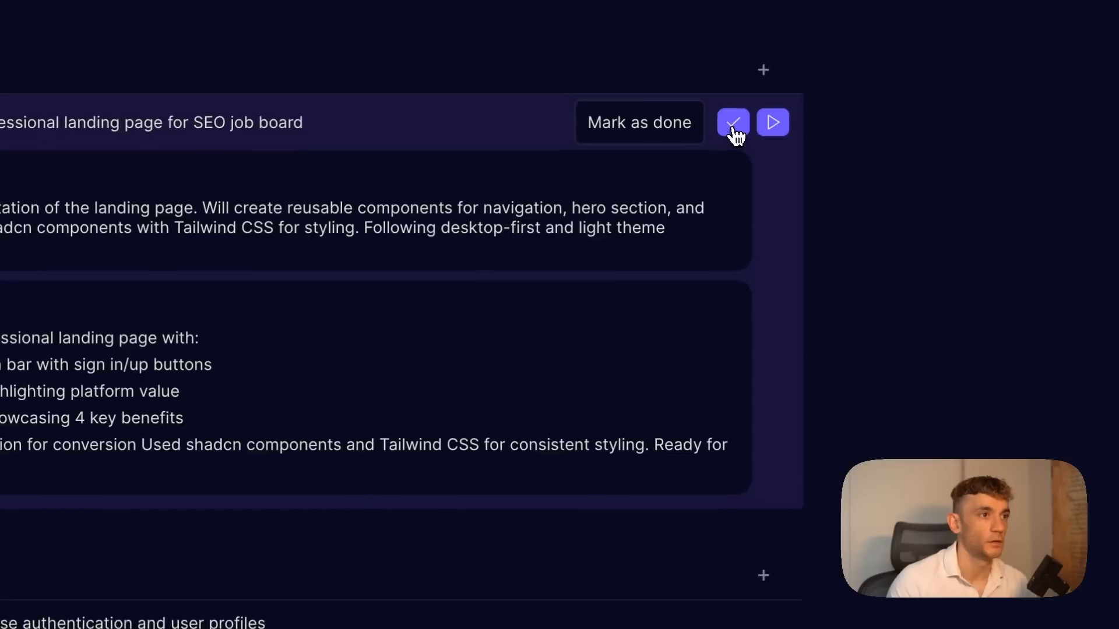
left_click(714, 318)
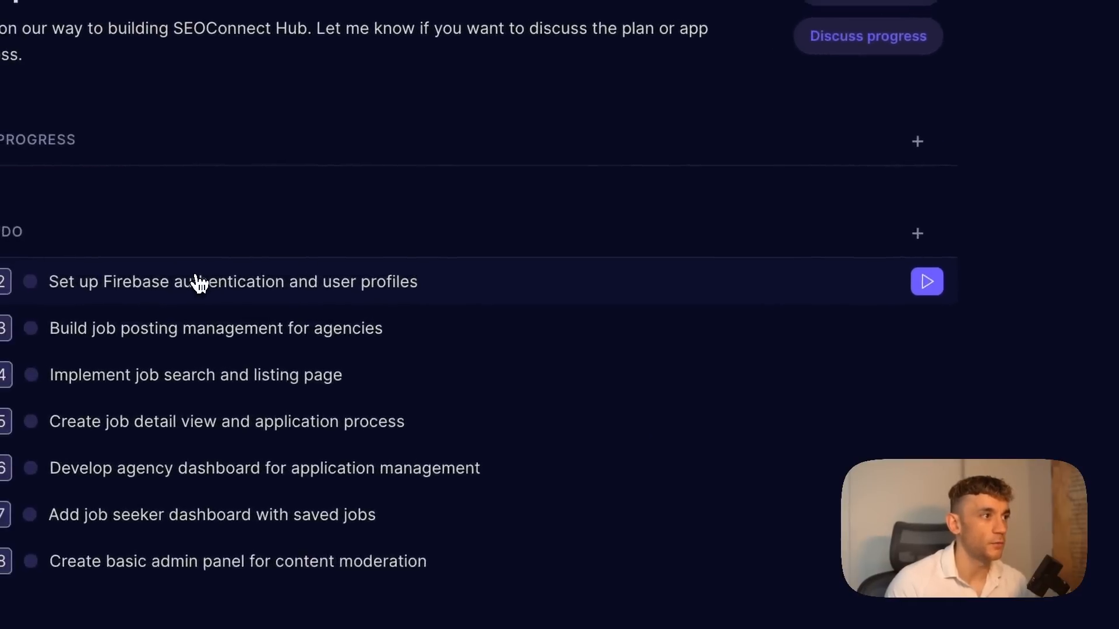
left_click(17, 255)
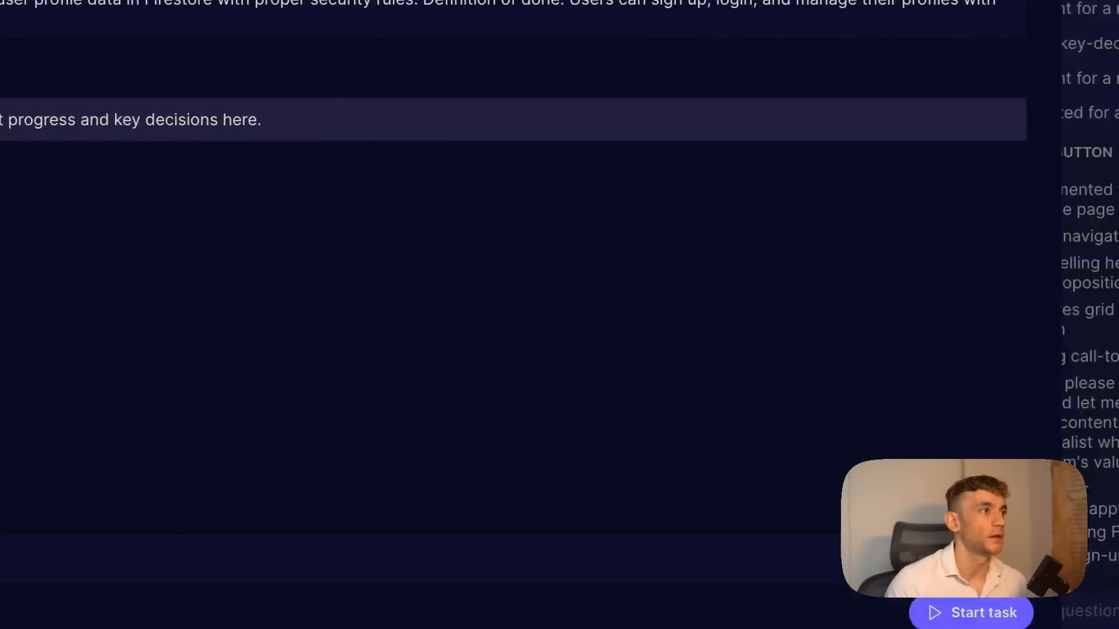
left_click_drag(178, 201, 572, 229)
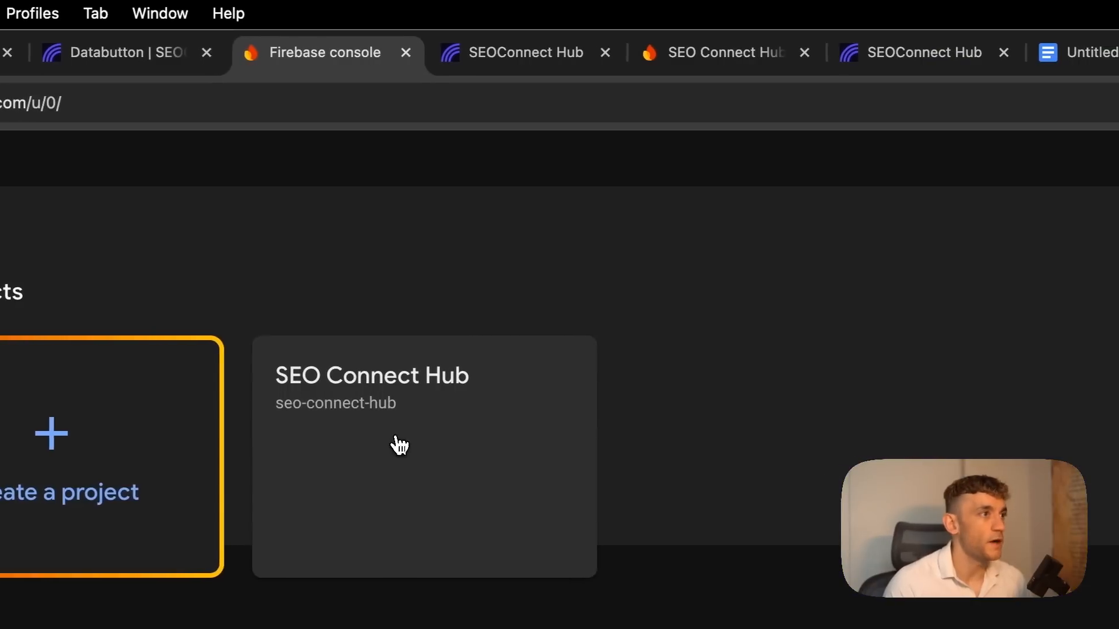
Open the general project settings of the SEO Connect Hub project in the Firebase console.
left_click(400, 445)
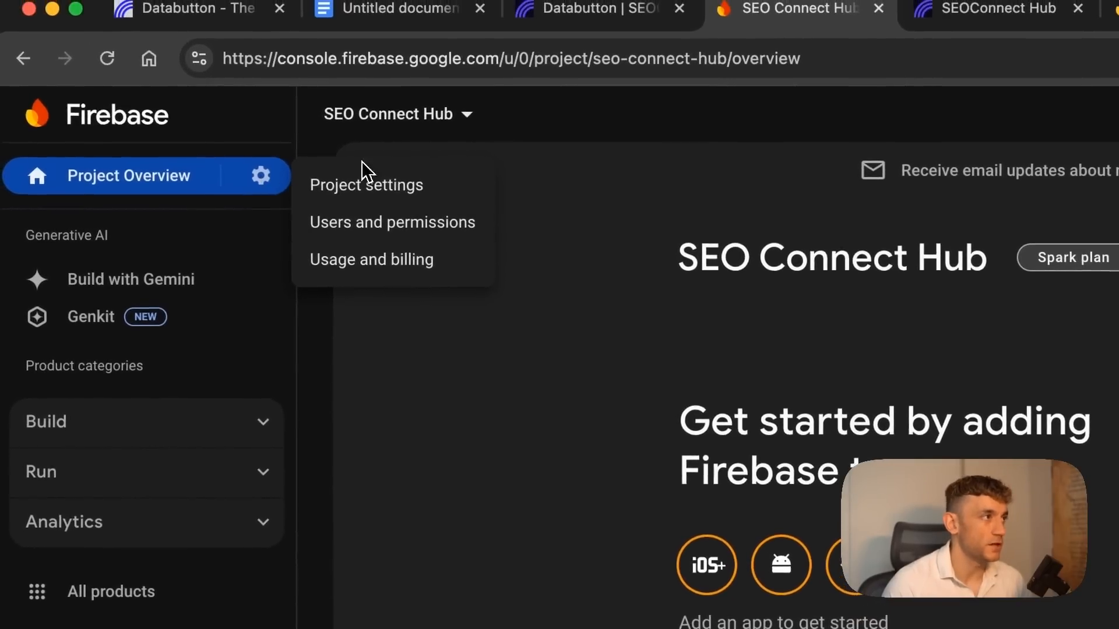
left_click(370, 158)
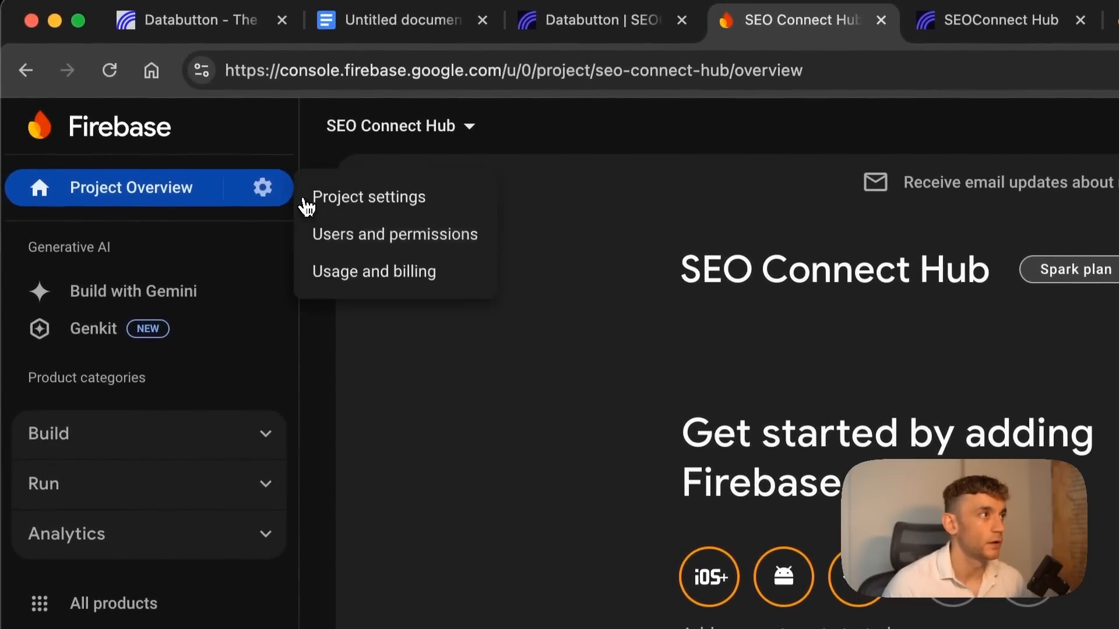
left_click(363, 207)
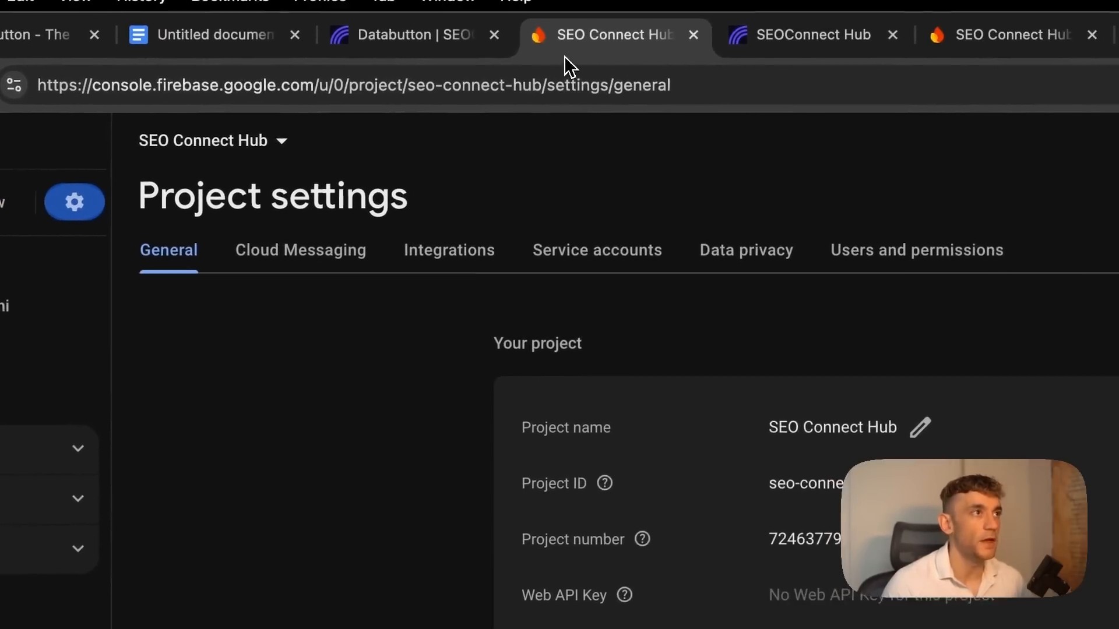
Check the config fields Databutton needs from Firebase and ask Claude how to set this up, using a screenshot of the instructions.
left_click(425, 57)
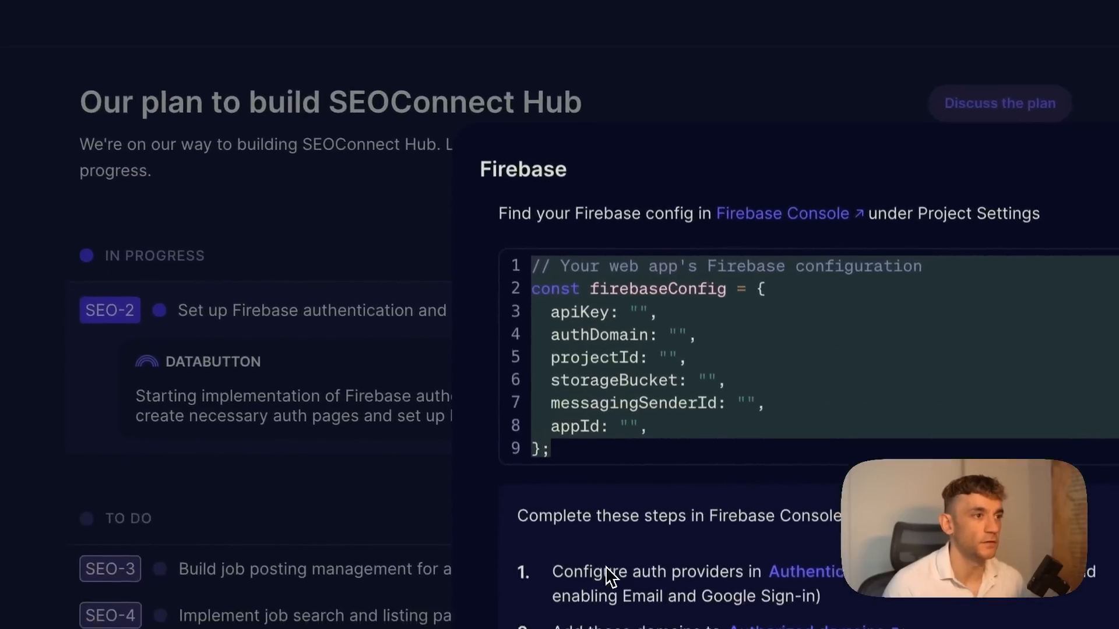
left_click(462, 5)
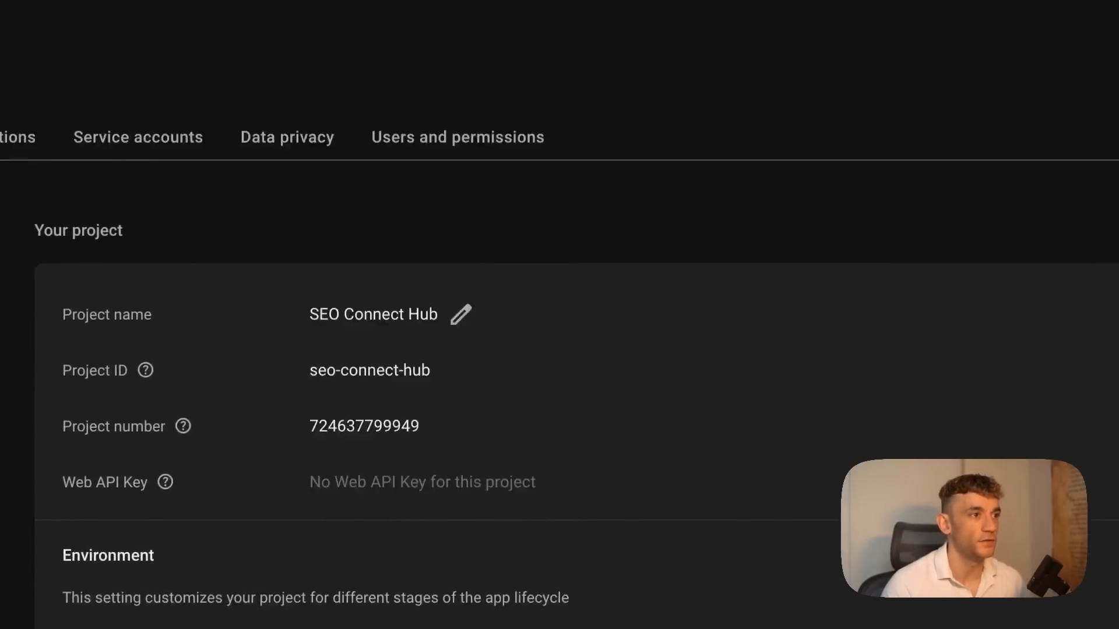
left_click(408, 5)
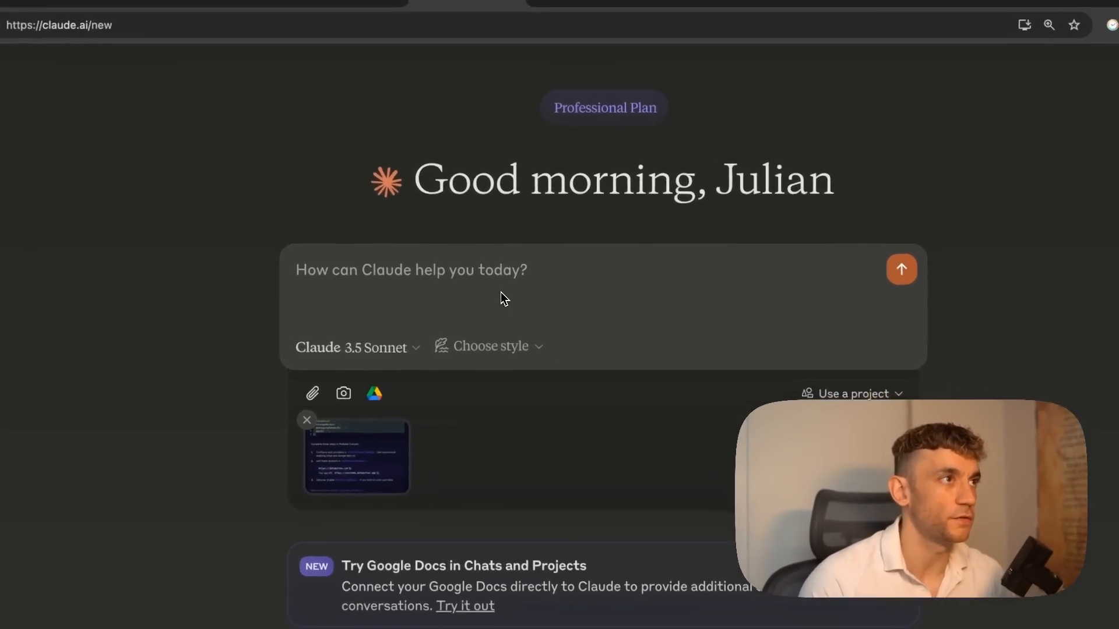
type("this up")
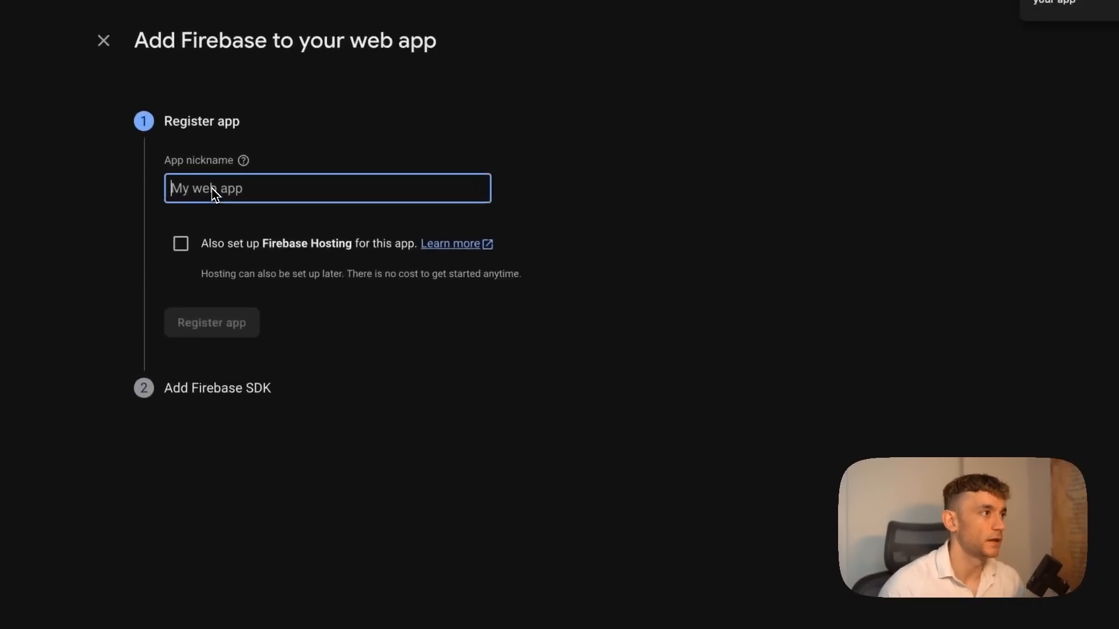
Register a Firebase web app with the nickname Databutton and paste its config with the API key into Databutton's Firebase setup.
left_click(266, 167)
type("SEO")
key("BackSpace")
key("BackSpace")
key("BackSpace")
type("Datab")
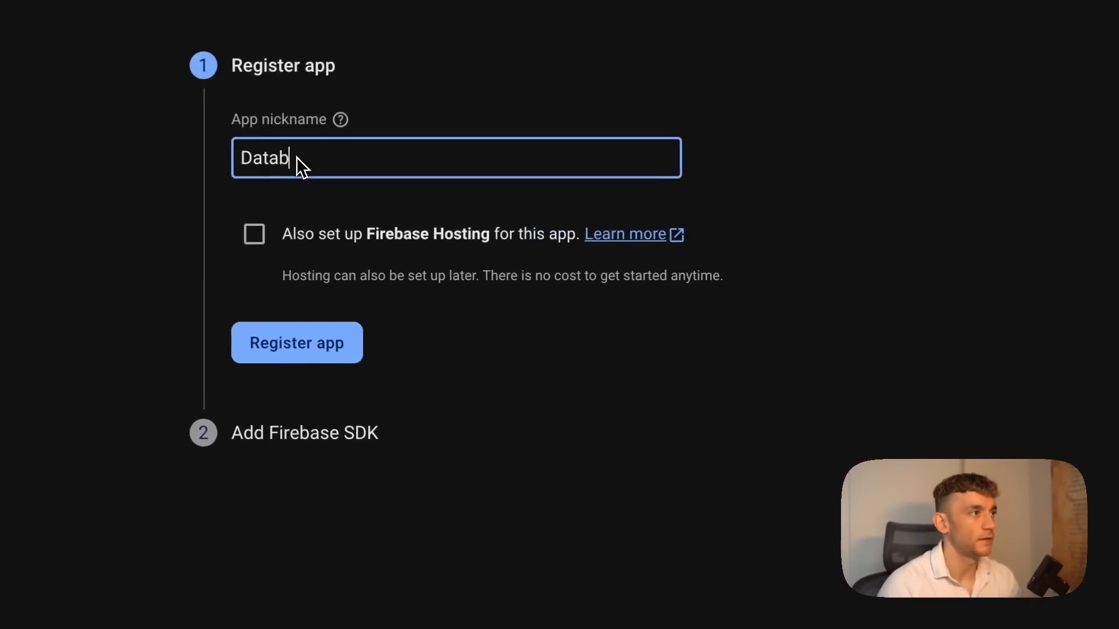
type("utto")
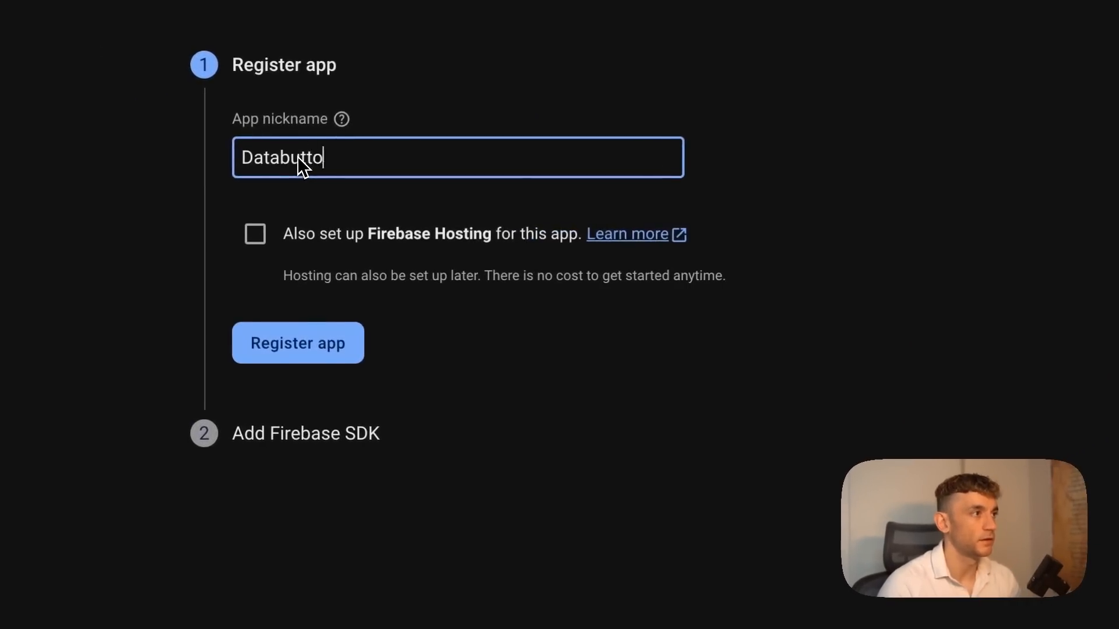
type("n")
left_click(307, 328)
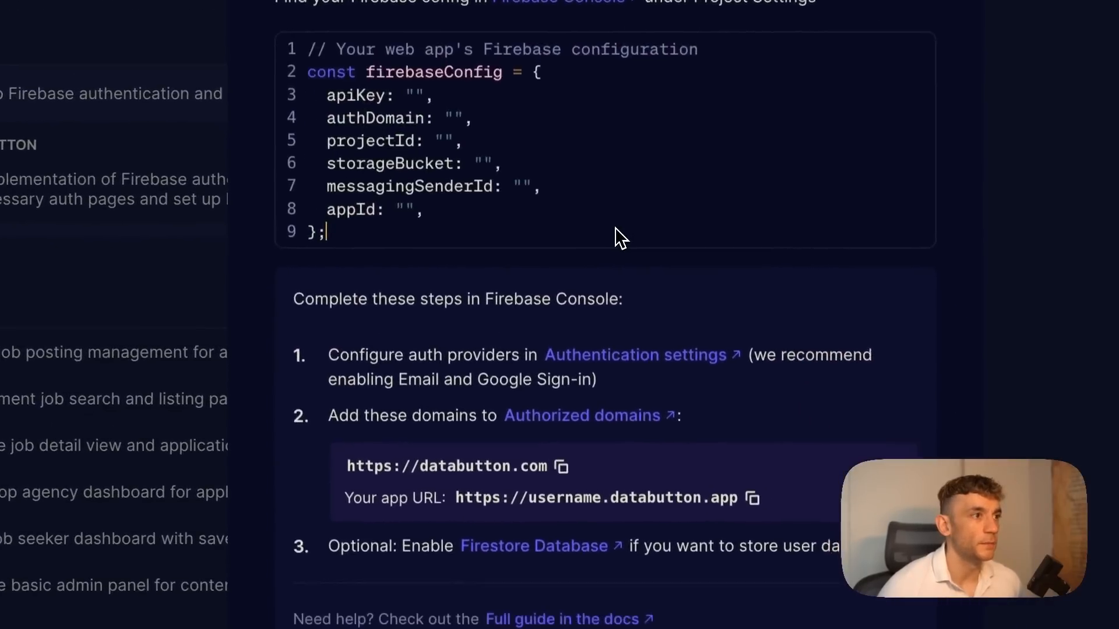
key("ctrl+v")
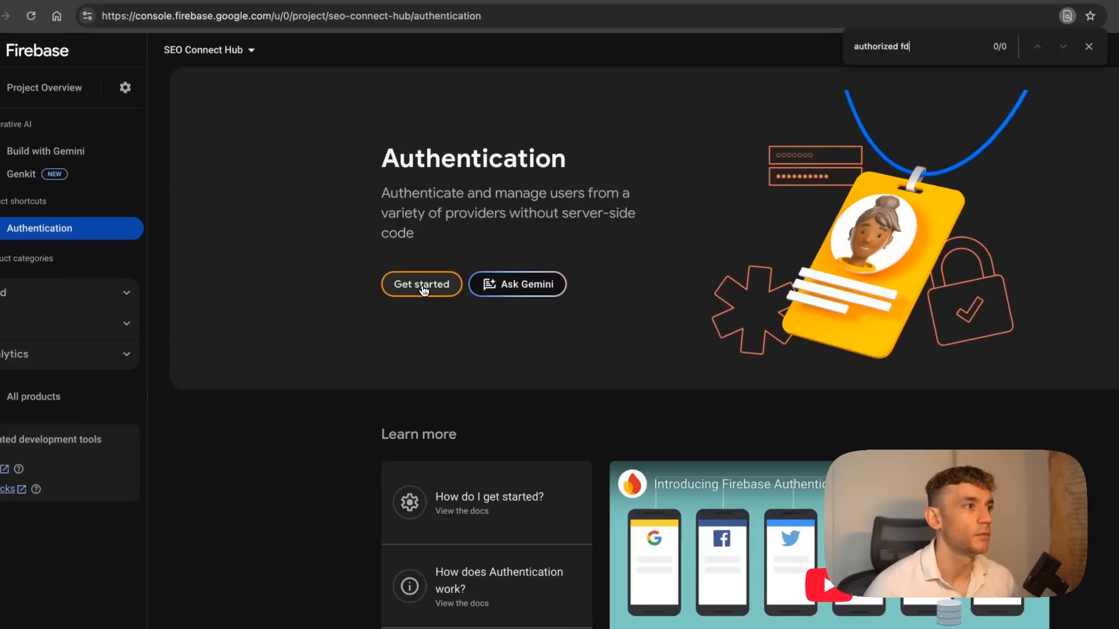
left_click(424, 290)
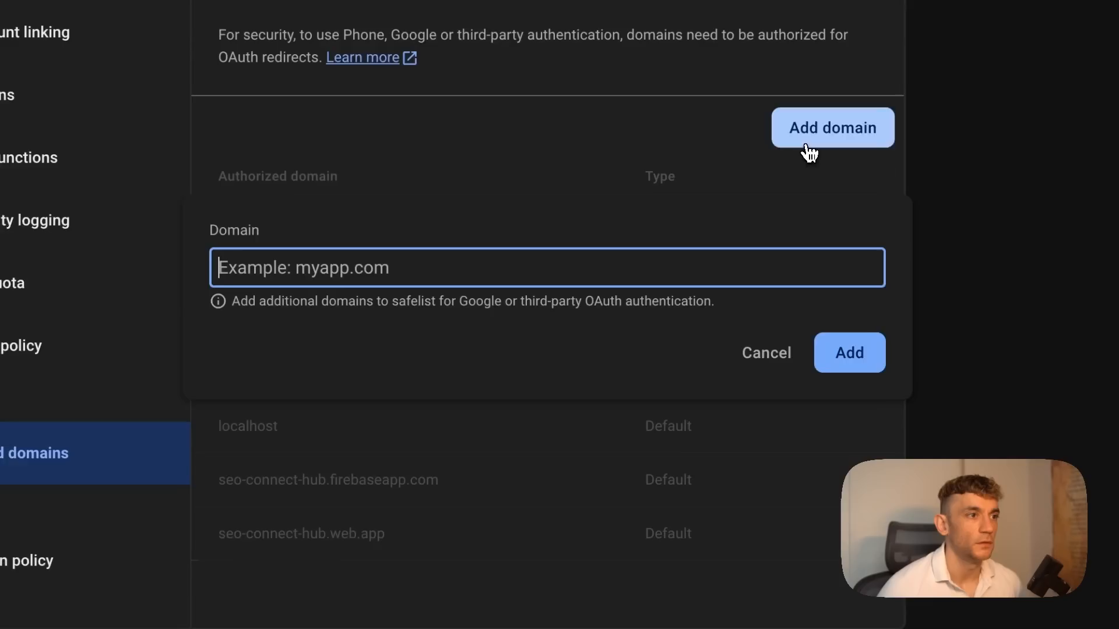
type("https://databutton.com")
left_click(799, 331)
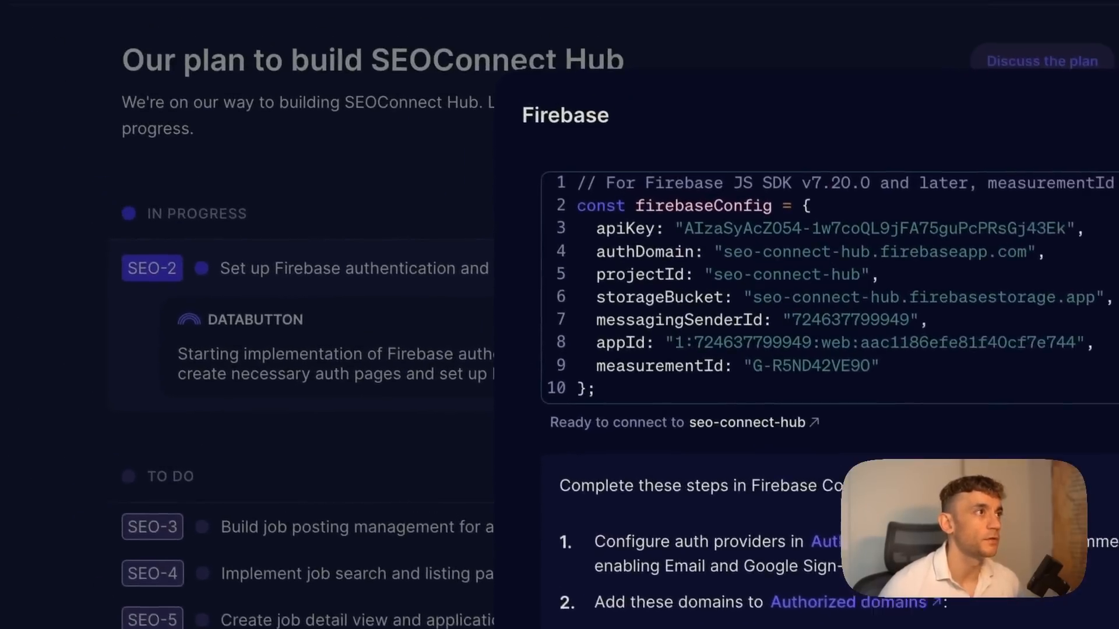
Visit the project's Firestore page in the Firebase console and finish the Firebase setup in Databutton.
left_click(500, 15)
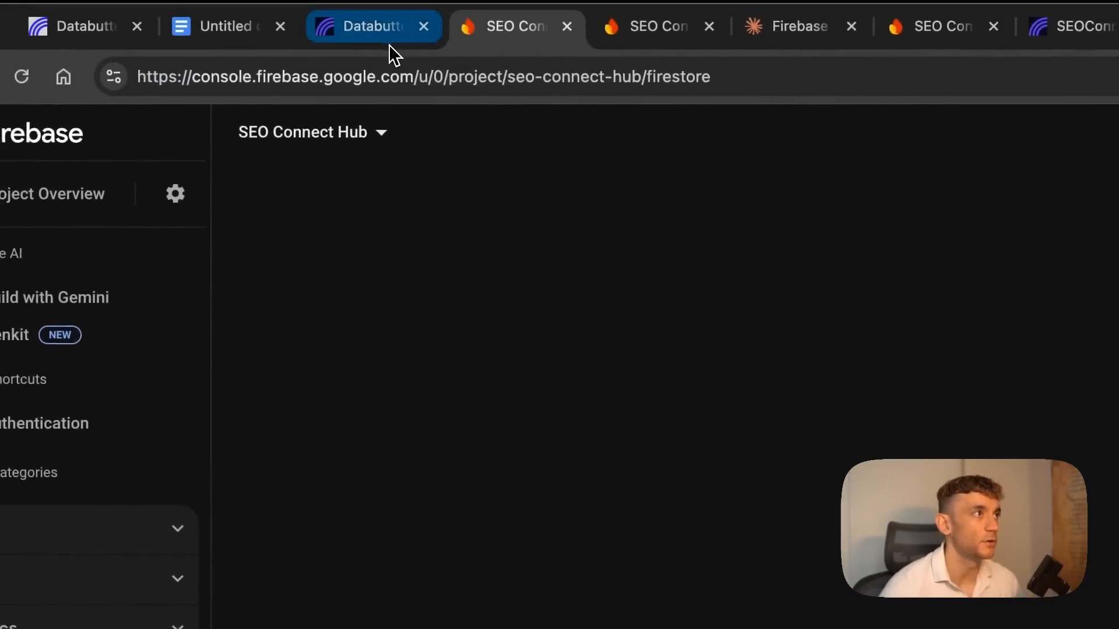
left_click(390, 49)
left_click(521, 36)
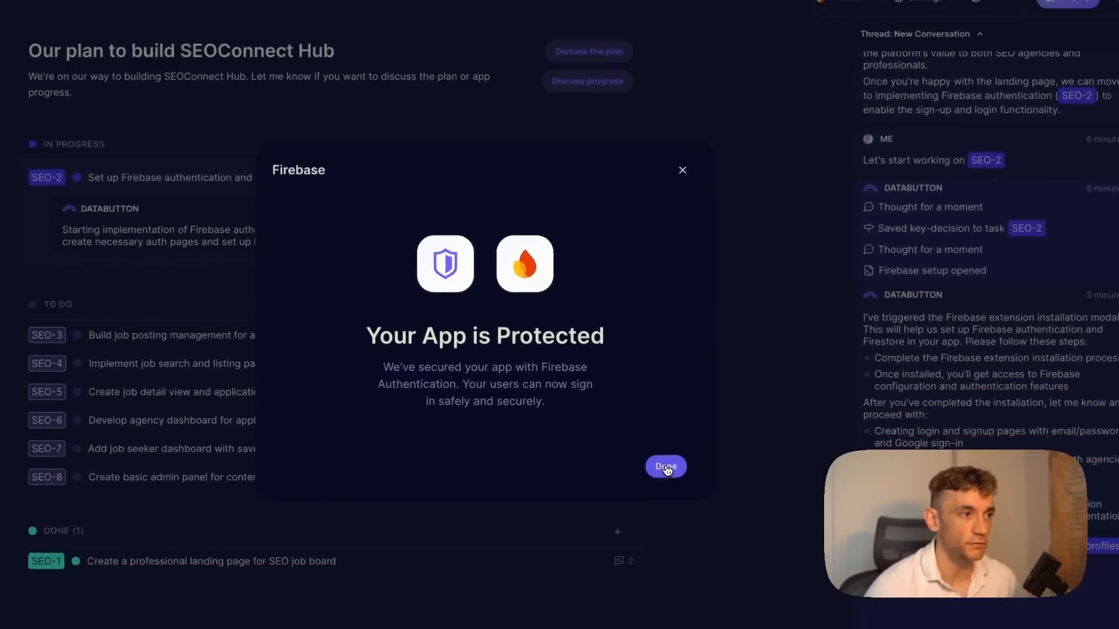
left_click(707, 467)
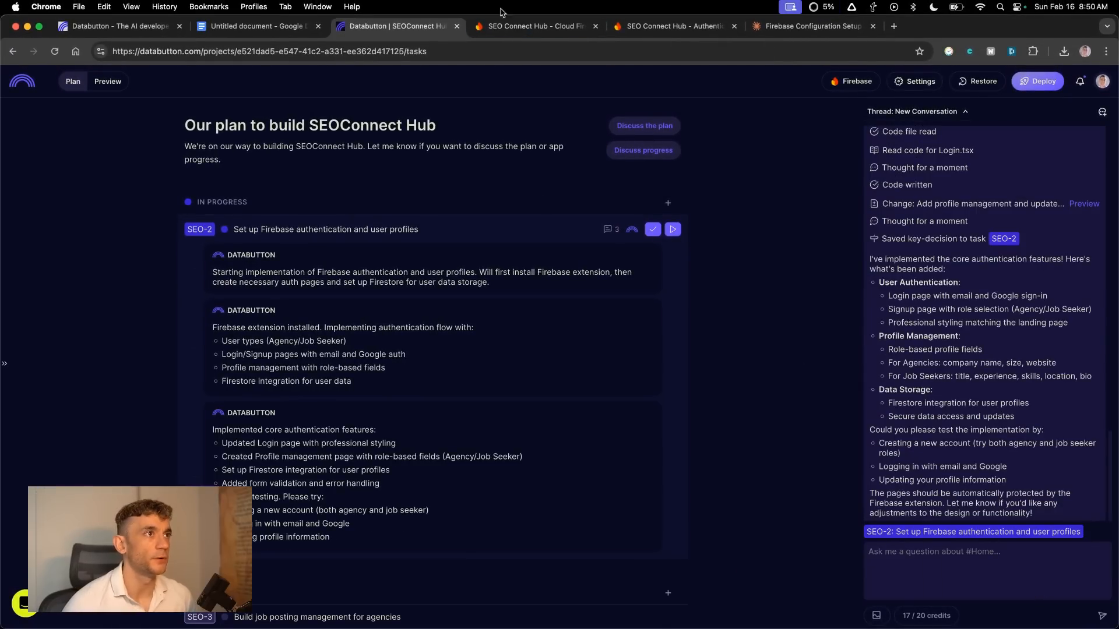
Copy the deployed app's URL from Databutton's deployment options and open it in a new browser tab.
left_click(525, 26)
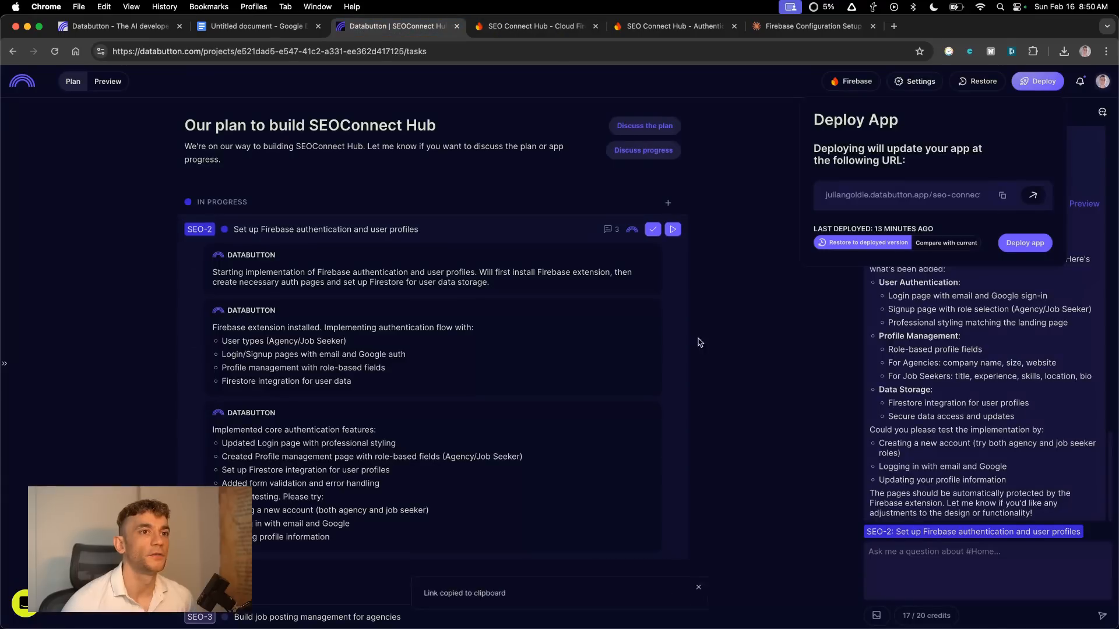
left_click(761, 354)
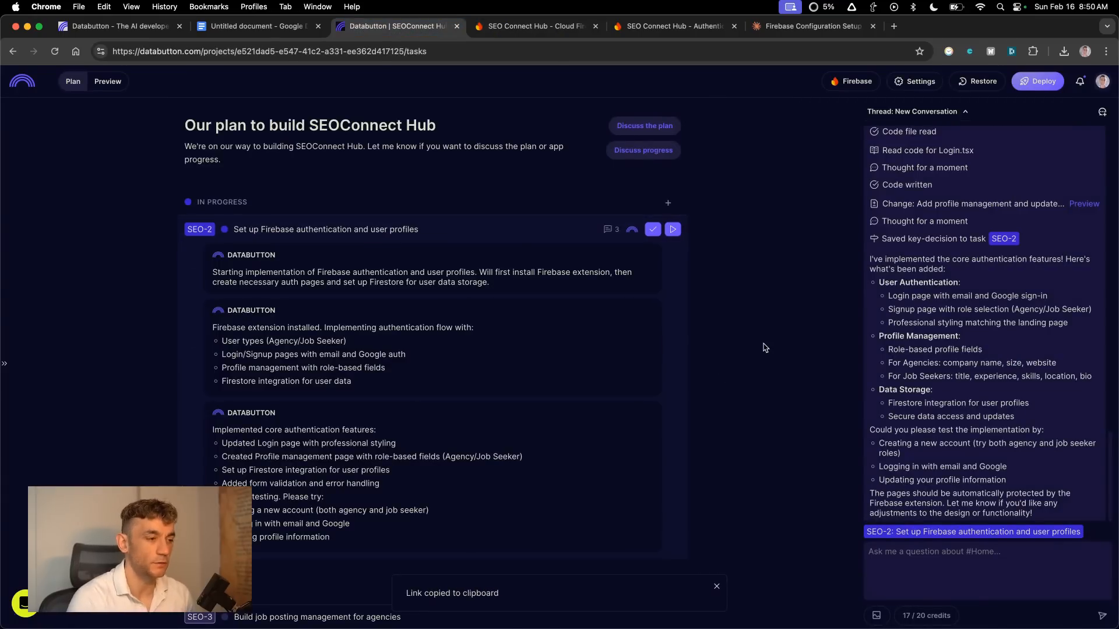
key("super+t")
key("super+v")
key("Return")
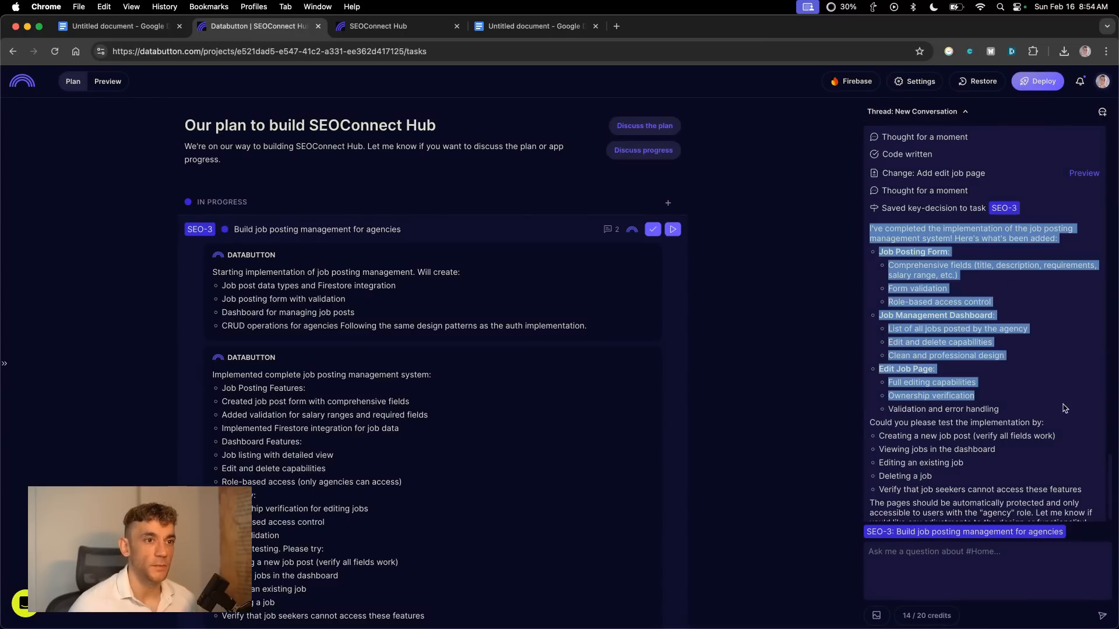
Review the thread's SEO-3 summary of the job posting system, its testing checklist and the reply to the reported app-not-found error.
left_click(882, 379)
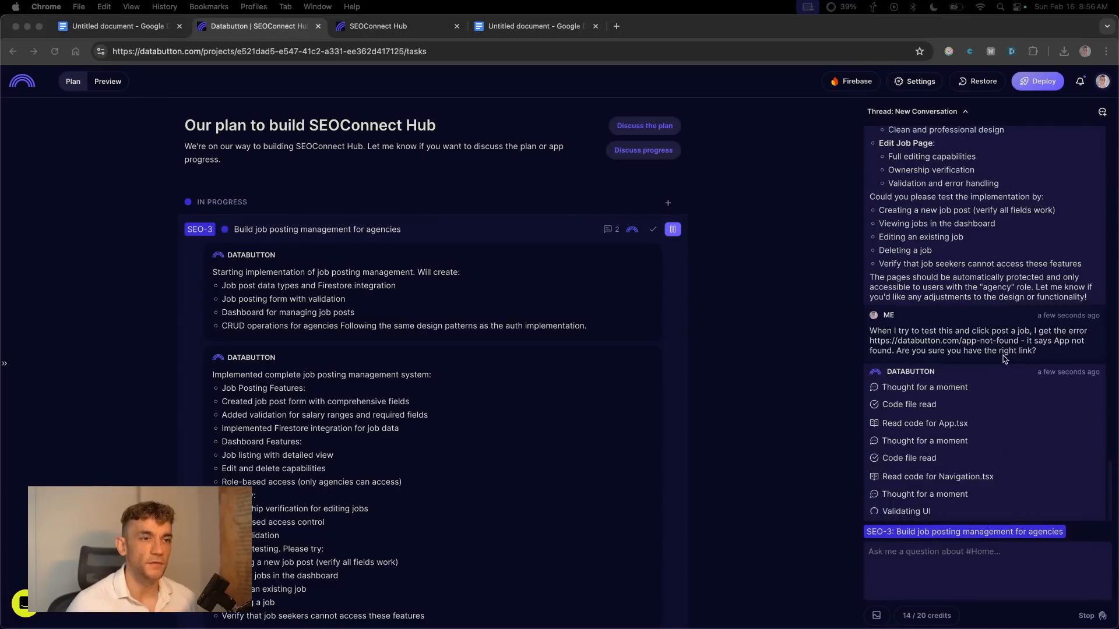
scroll(1047, 359, "up", 15)
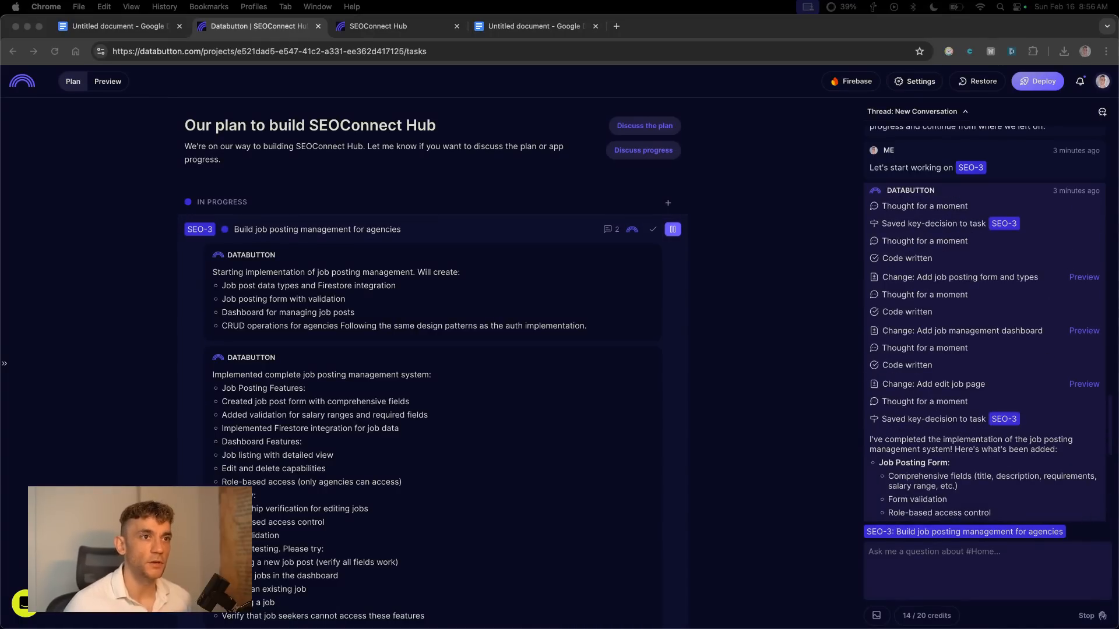
scroll(964, 280, "up", 8)
scroll(913, 348, "down", 10)
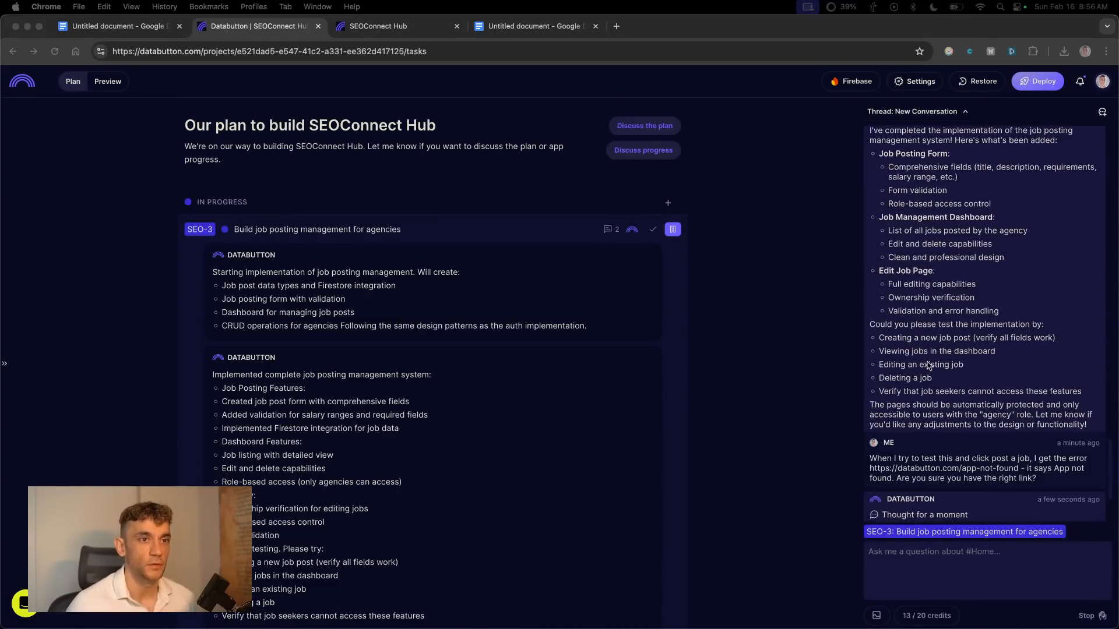
left_click(870, 315)
left_click_drag(890, 315, 973, 283)
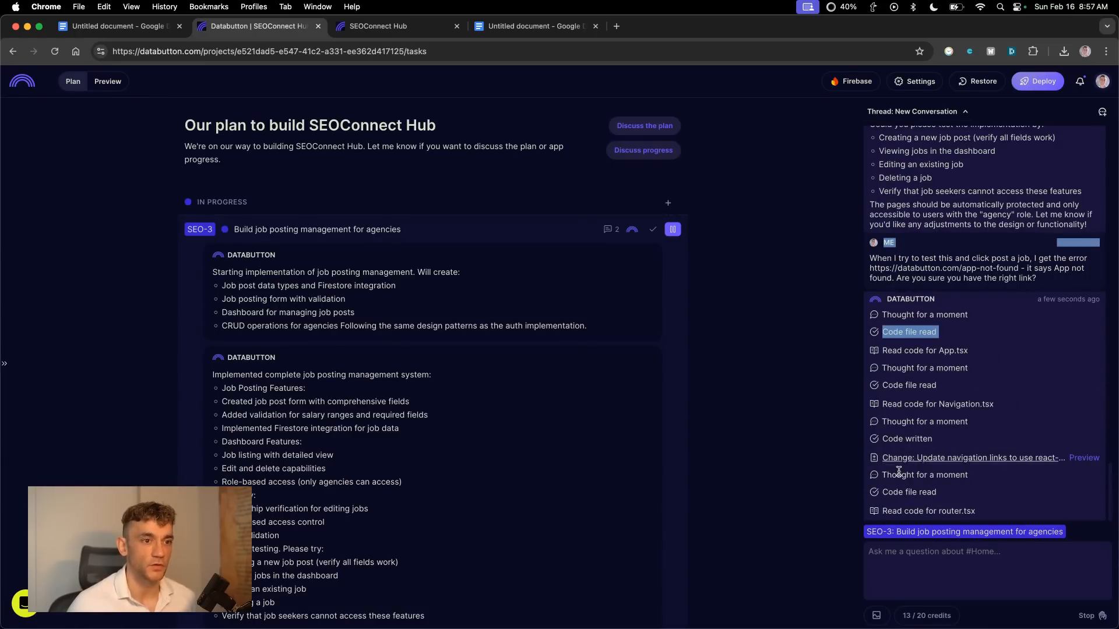
Deploy the updated SEOConnect Hub app to its existing URL.
left_click(1043, 86)
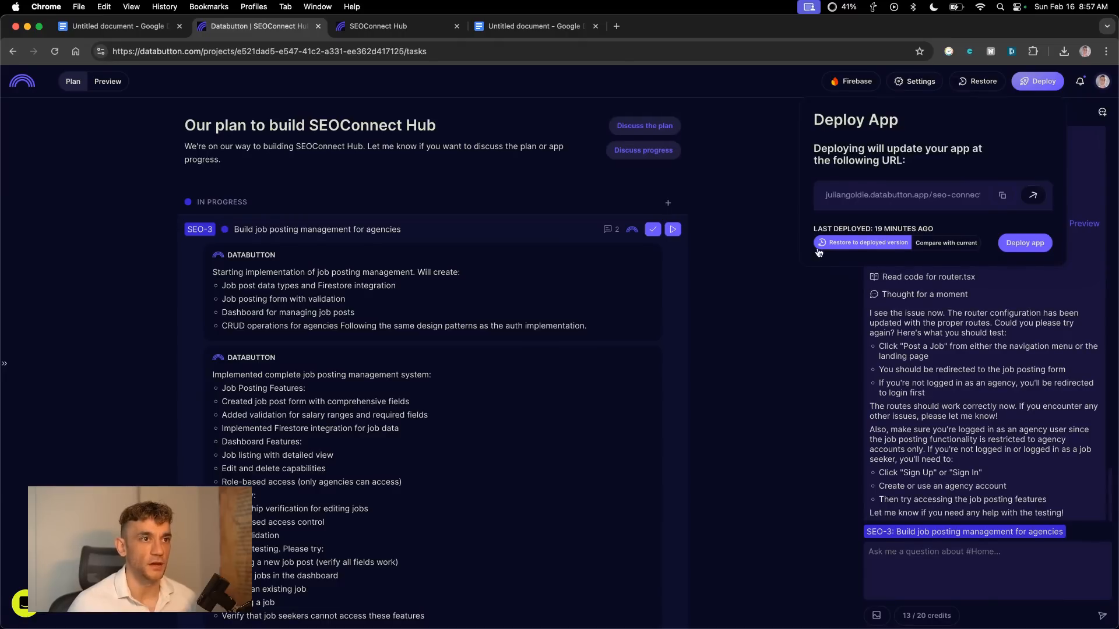
left_click(835, 365)
left_click(1022, 82)
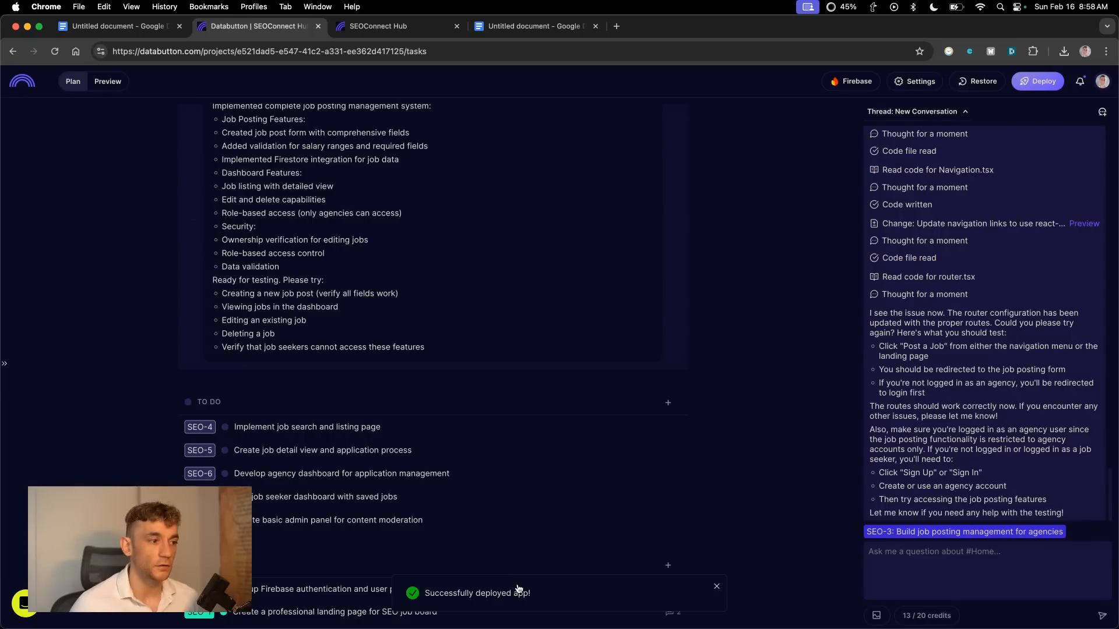
Open the Post a Job form on the deployed SEOConnect Hub site and set the job title to SEO Agency VA.
left_click(373, 26)
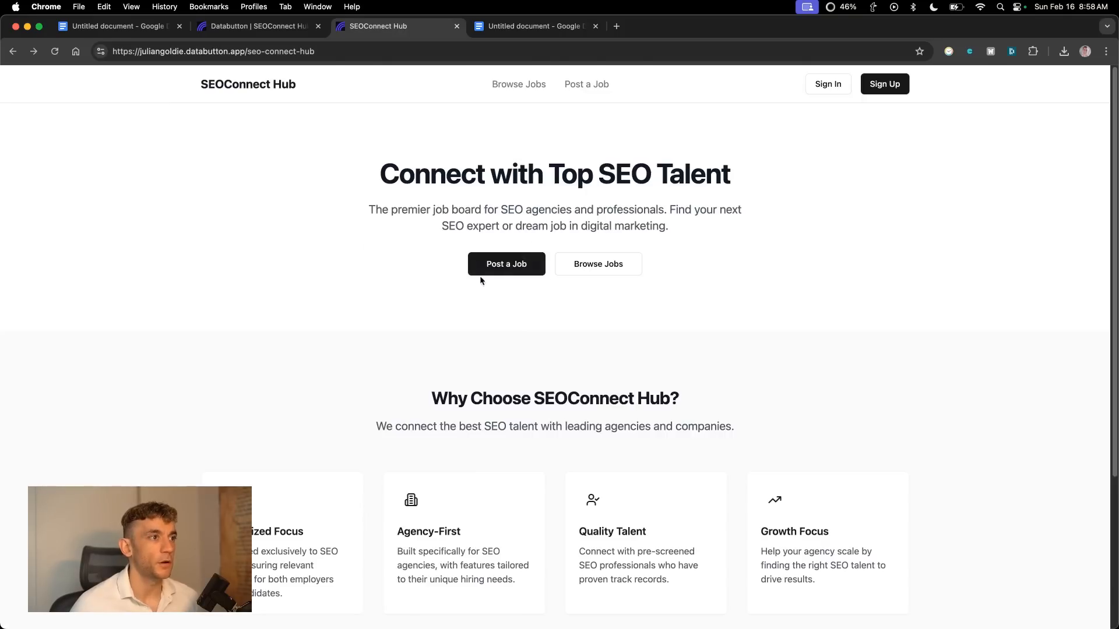
left_click(501, 264)
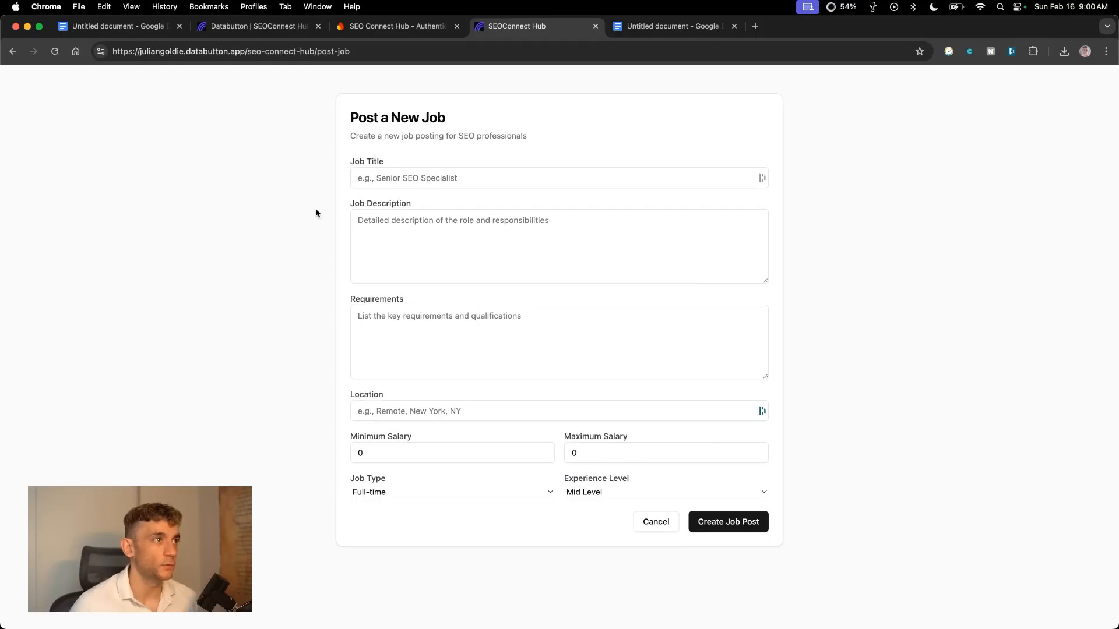
left_click(437, 174)
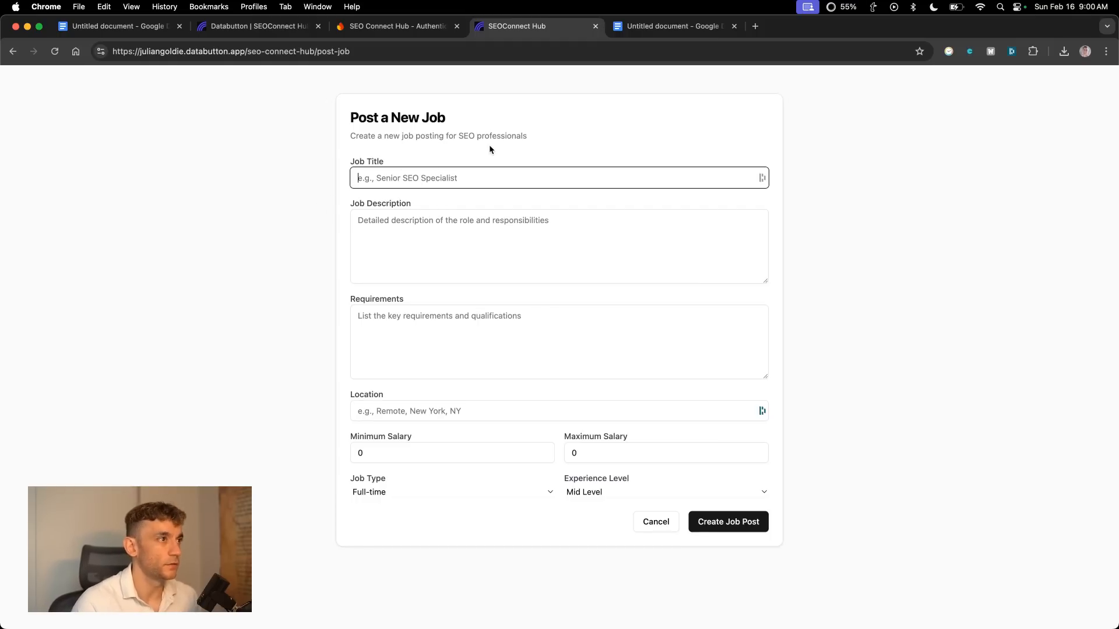
type("SEO Agency V")
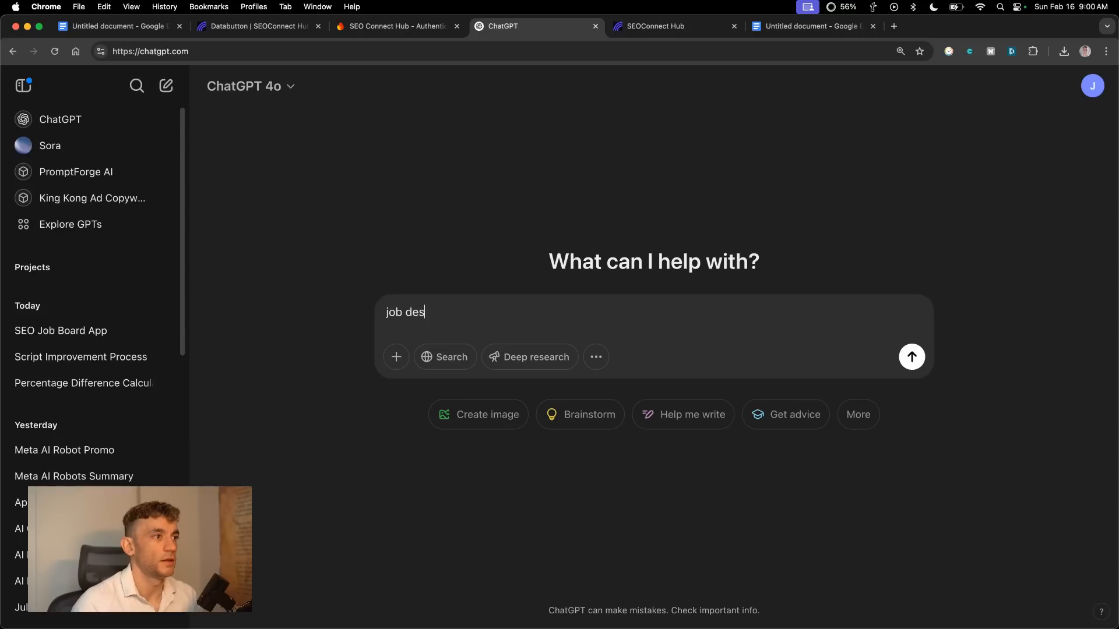
Ask ChatGPT for a "job description for an seo agency".
type("cription for an seo a")
key("BackSpace")
key("BackSpace")
type("seo agency")
key("Return")
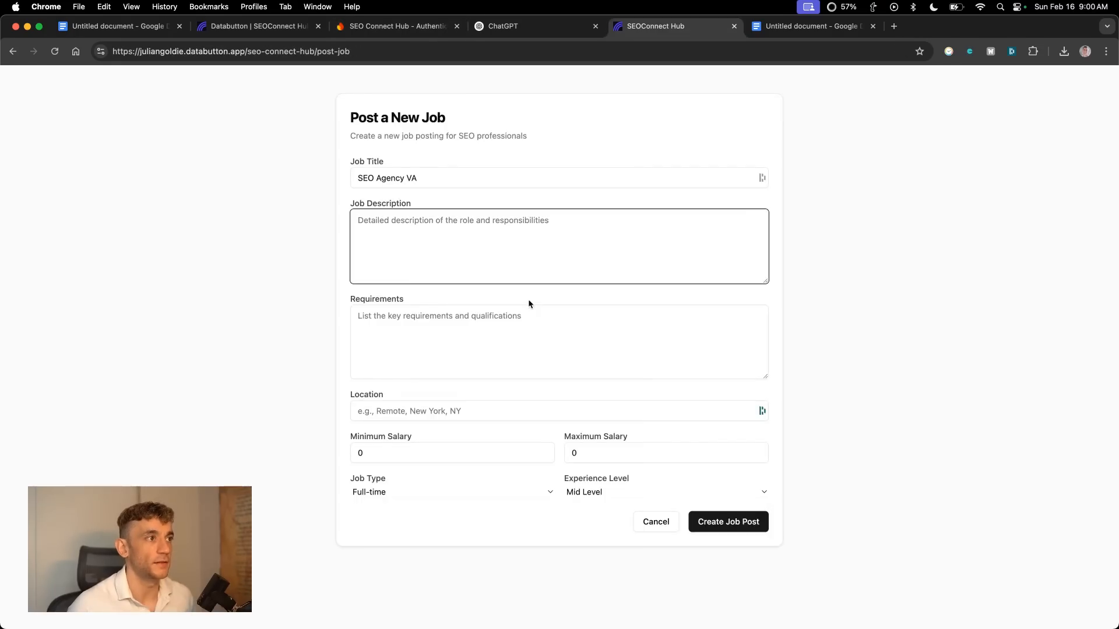
Copy ChatGPT's description from the SEO Specialist heading through the Job Summary for the form's Job Description field.
left_click(396, 26)
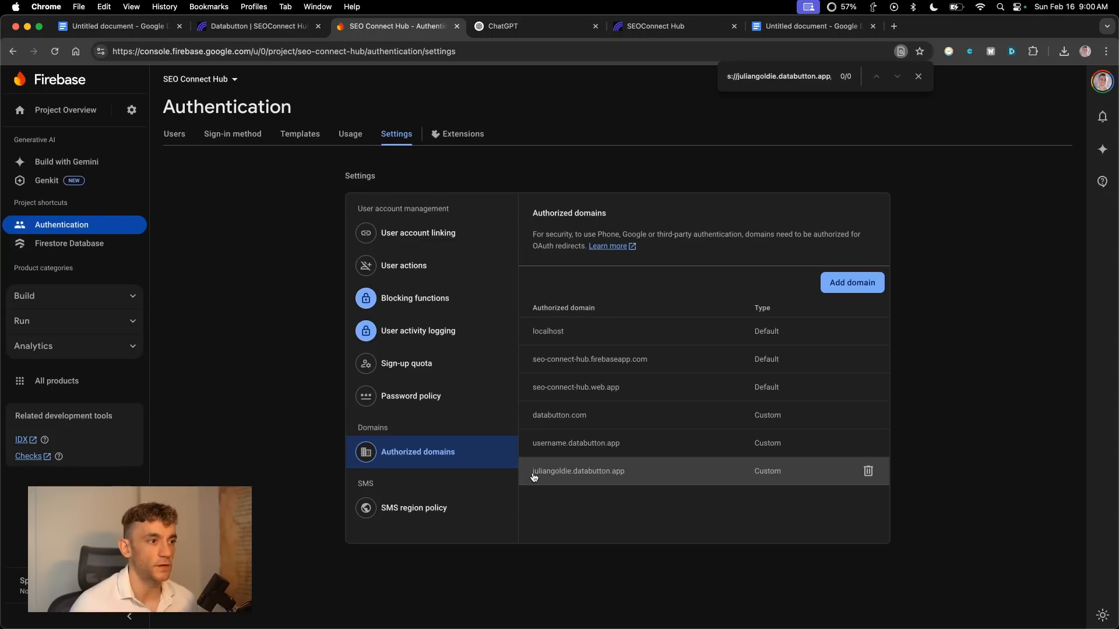
left_click(528, 30)
double_click(404, 310)
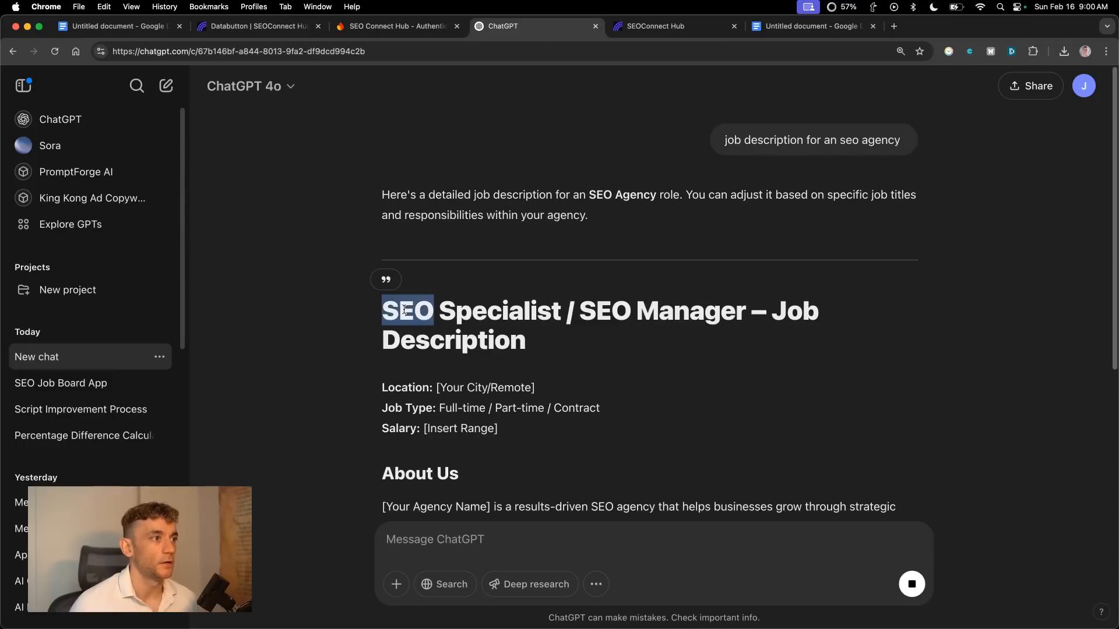
scroll(463, 410, "down", 5)
left_click(616, 427, "shift")
key("ctrl+Tab")
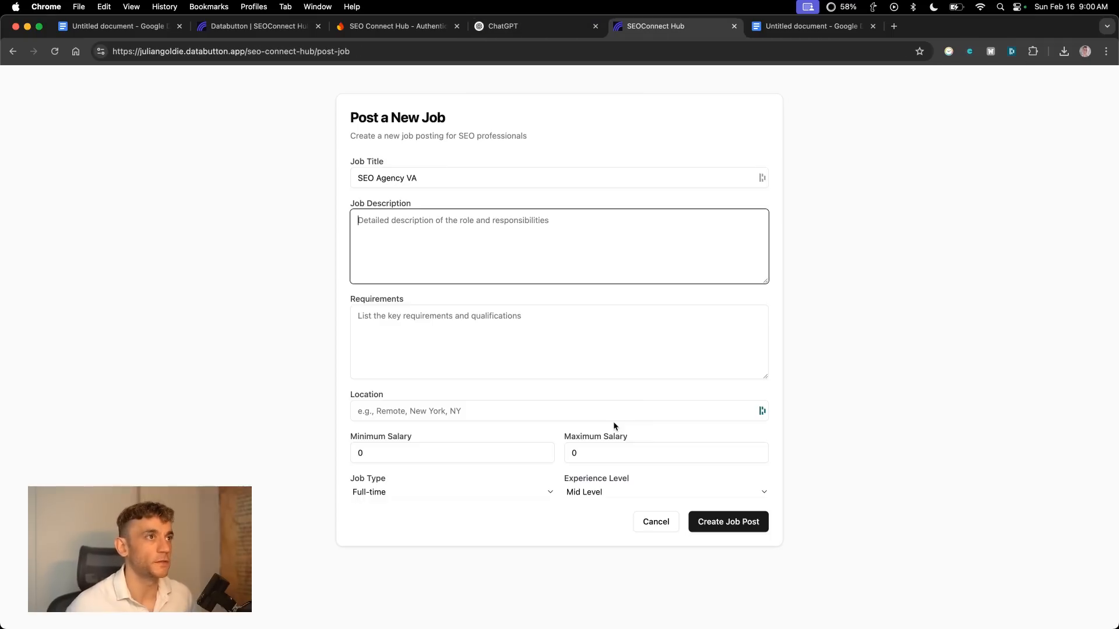
Copy the first four Key Responsibilities bullets with their heading from ChatGPT into the form's Requirements field.
key("ctrl+shift+Tab")
left_click_drag(377, 316, 813, 473)
key("super+c")
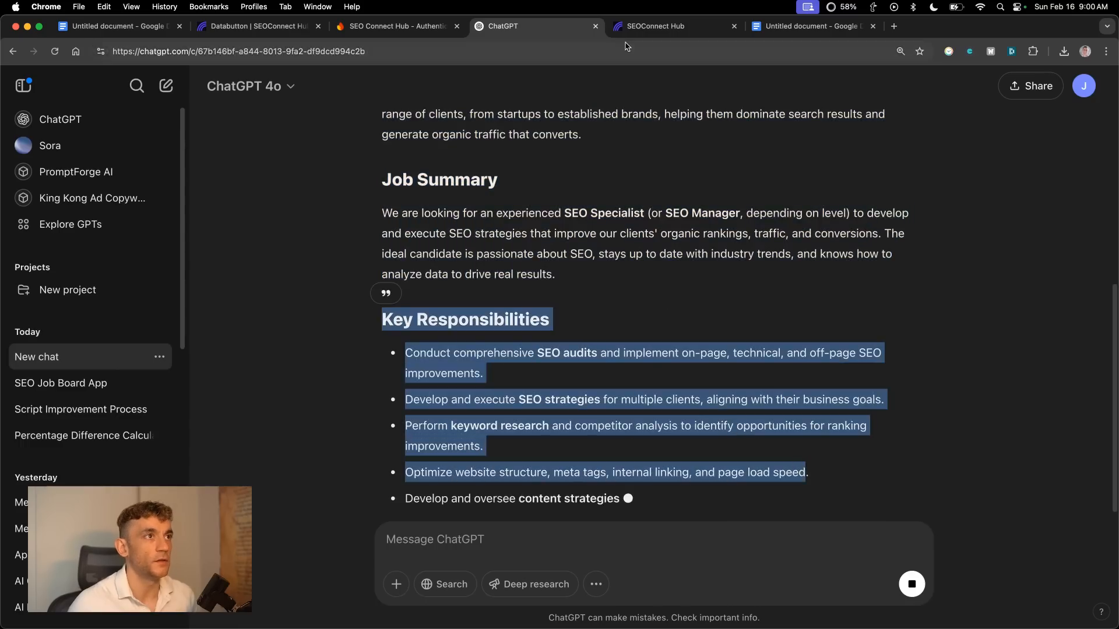
key("ctrl+Tab")
key("super+v")
Set the location to Zimbabwe, the minimum salary to 100 and the maximum to 10000000, and submit the job post.
left_click(531, 418)
type("Zimbabwe")
left_click(485, 455)
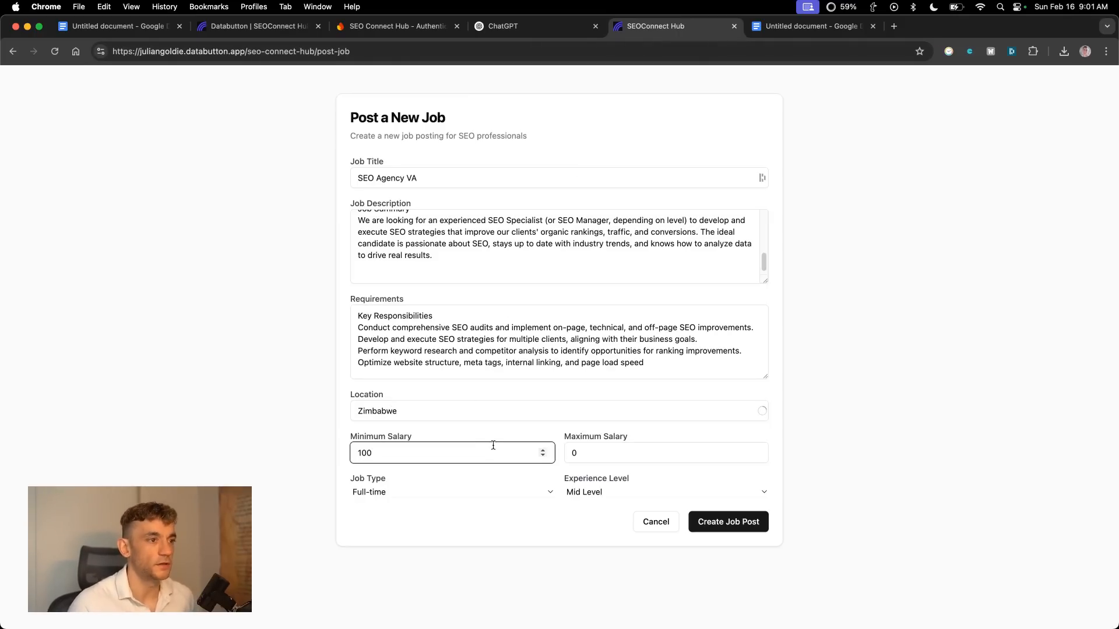
type("100")
left_click(639, 462)
type("10000000")
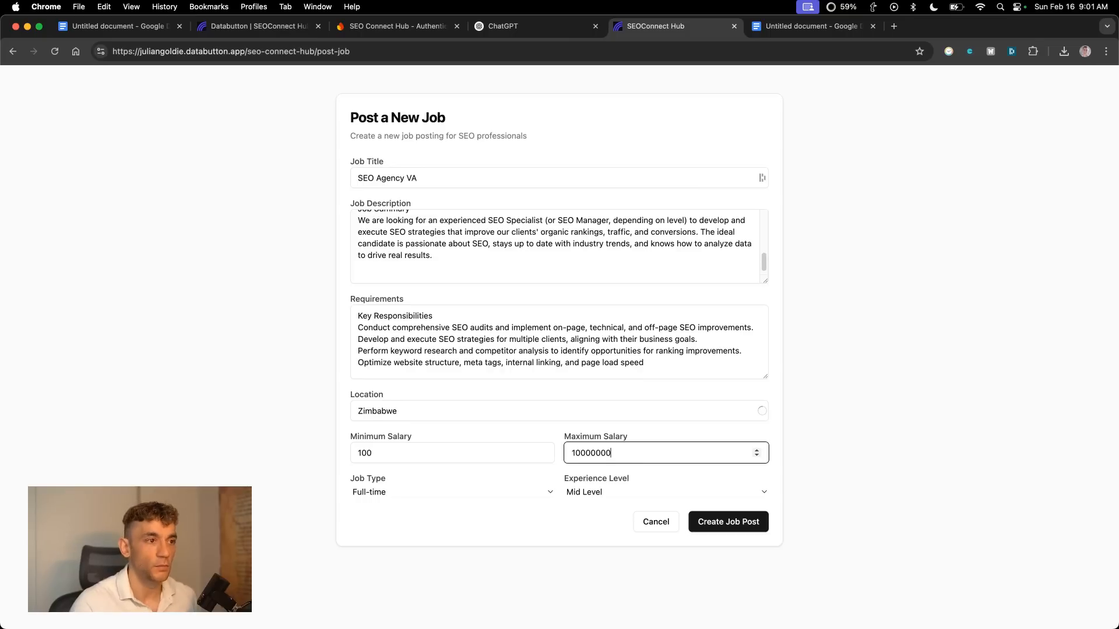
left_click(740, 523)
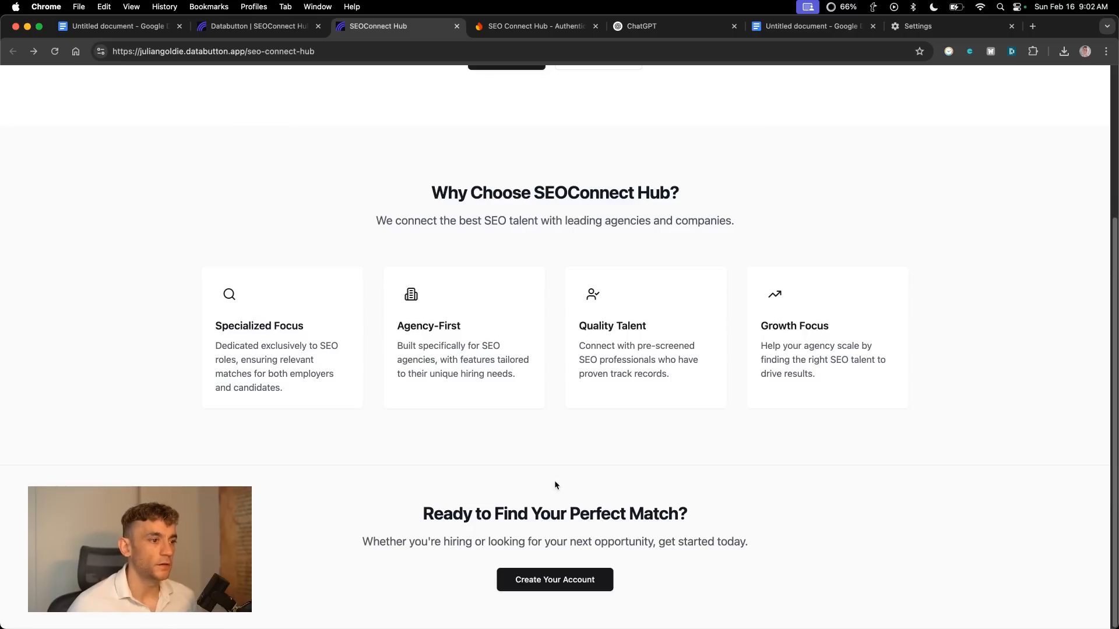
Look over the deployed landing page and the SEOConnect Hub task plan in Databutton.
scroll(555, 480, "up", 5)
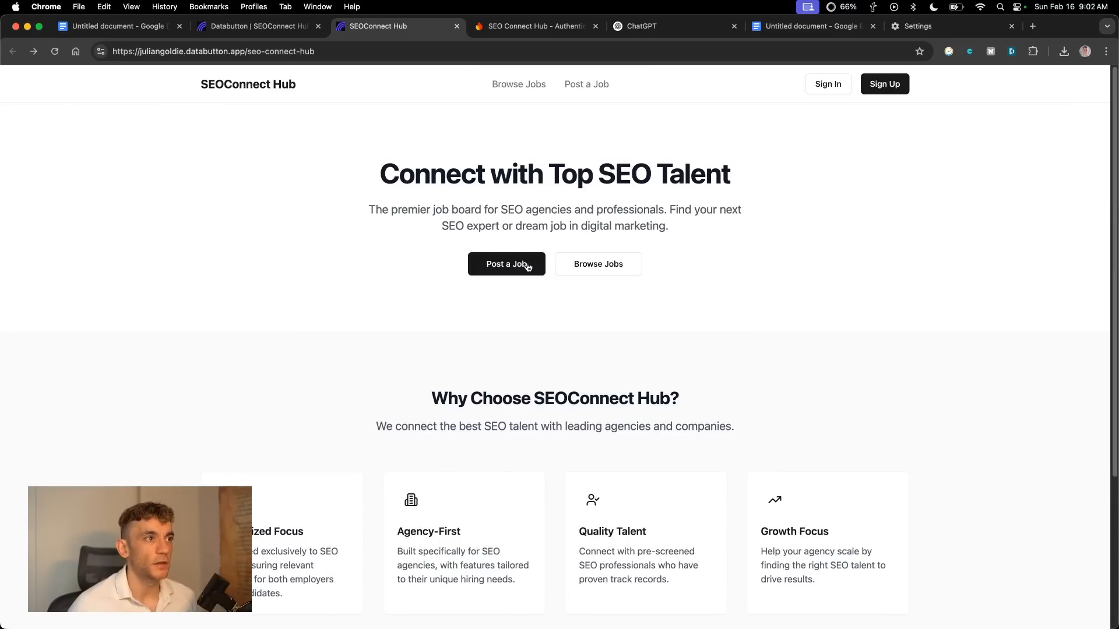
left_click(256, 26)
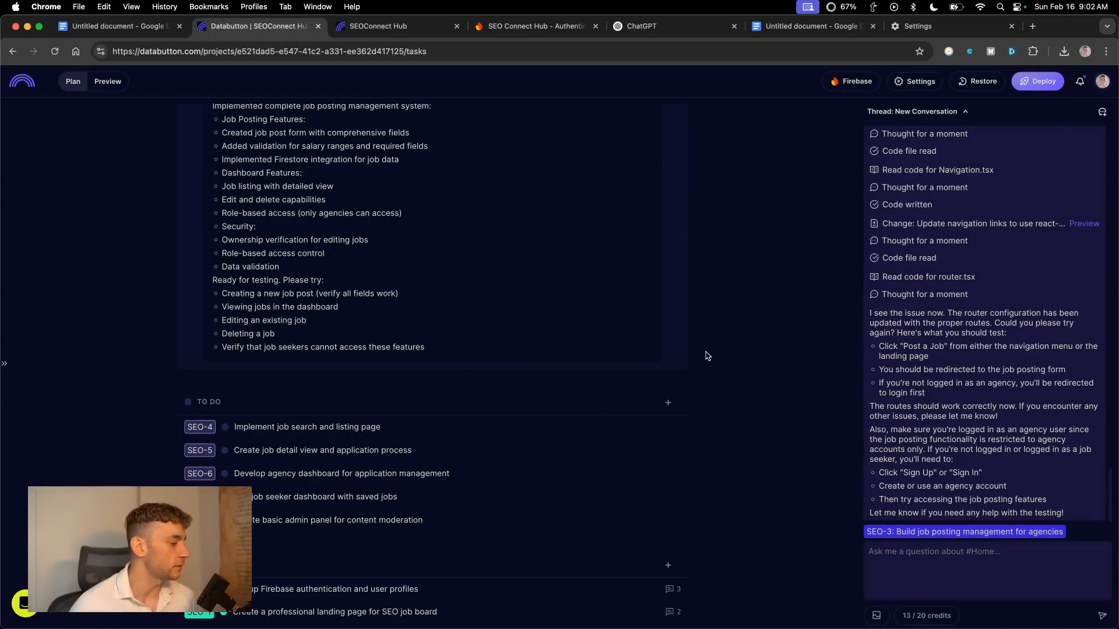
scroll(664, 367, "up", 5)
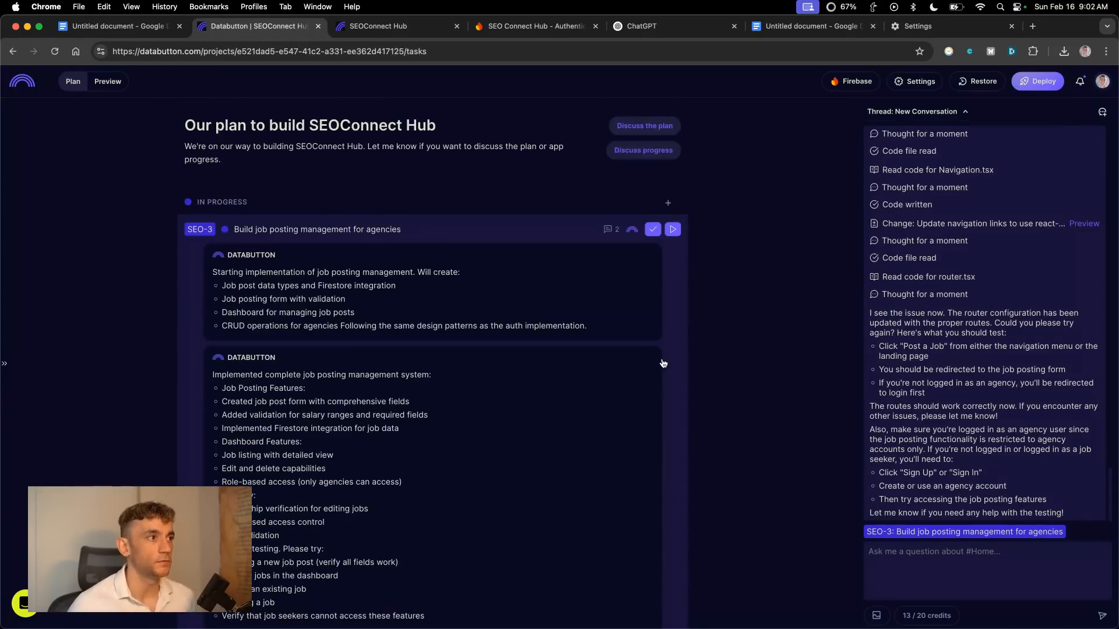
scroll(707, 417, "down", 5)
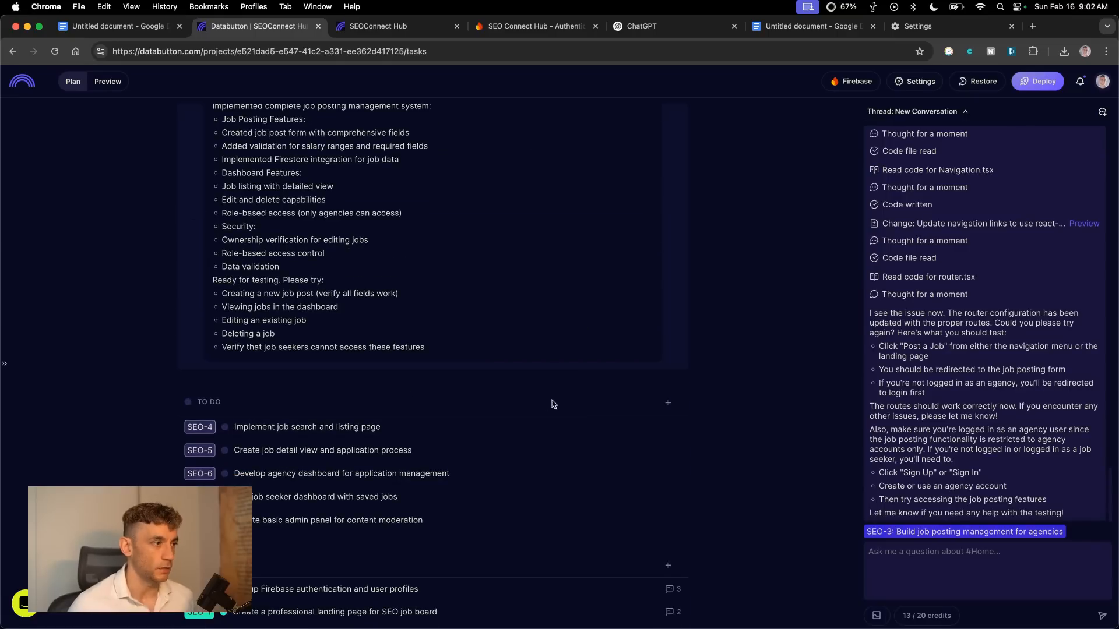
scroll(449, 483, "up", 5)
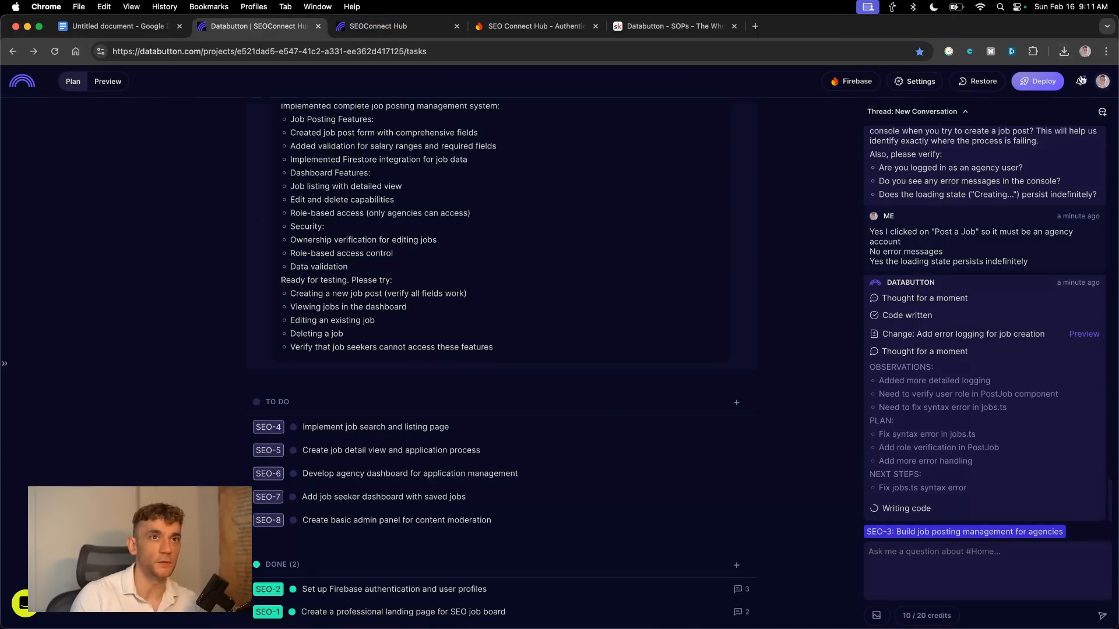
Examine the remaining credits and the Starter, Launch, Scale and Unlimited plans on the Databutton profile page, and return to the project.
left_click(1101, 82)
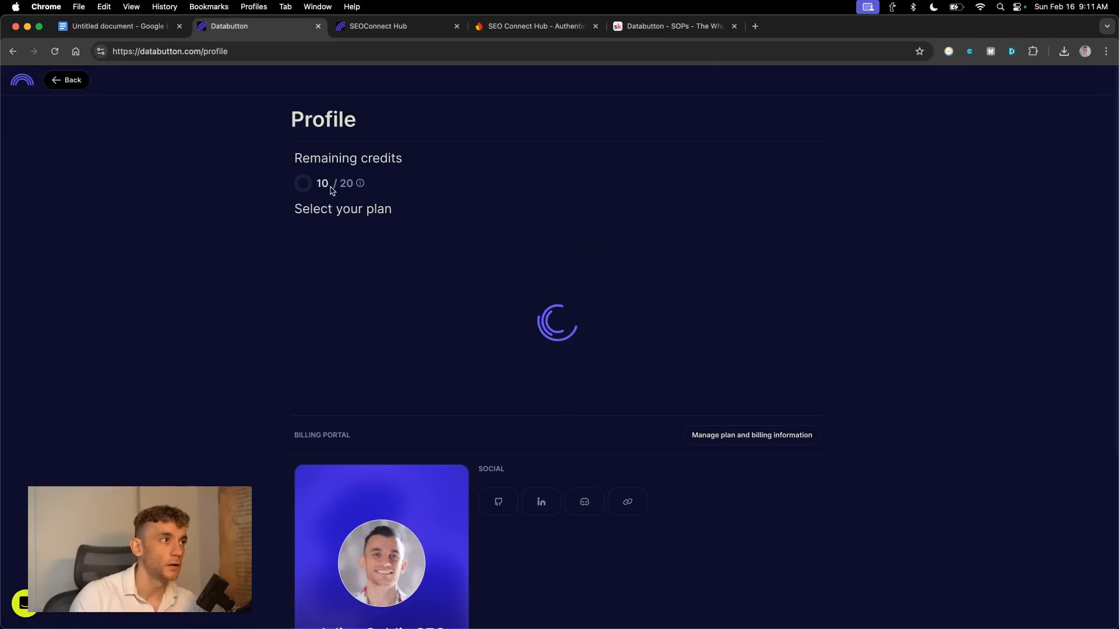
left_click_drag(266, 213, 425, 210)
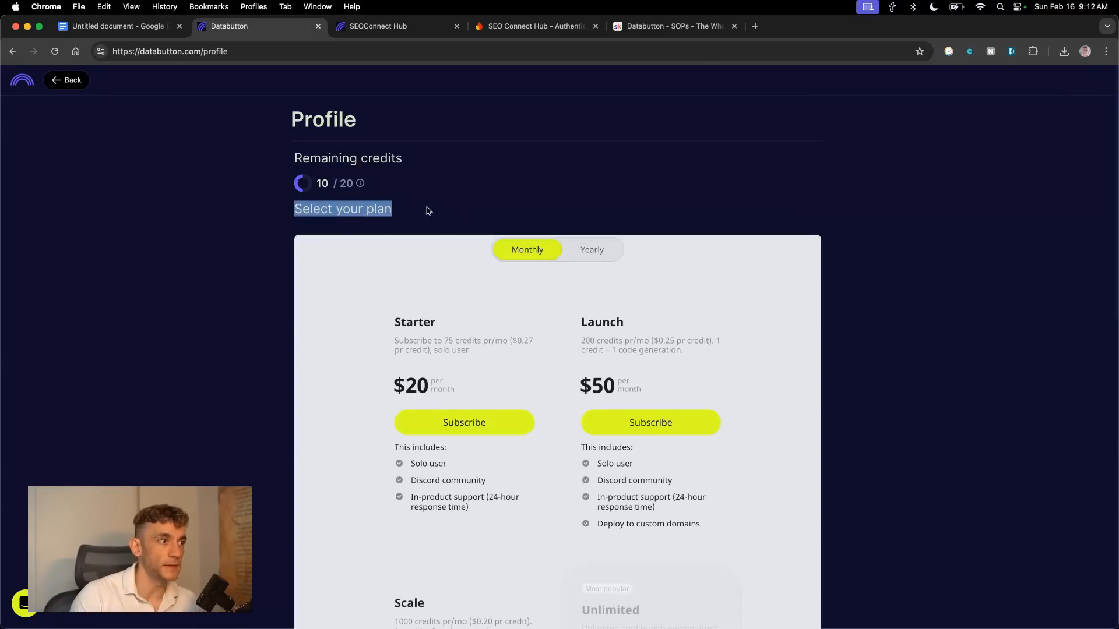
scroll(447, 284, "down", 5)
scroll(446, 324, "down", 7)
scroll(441, 337, "up", 8)
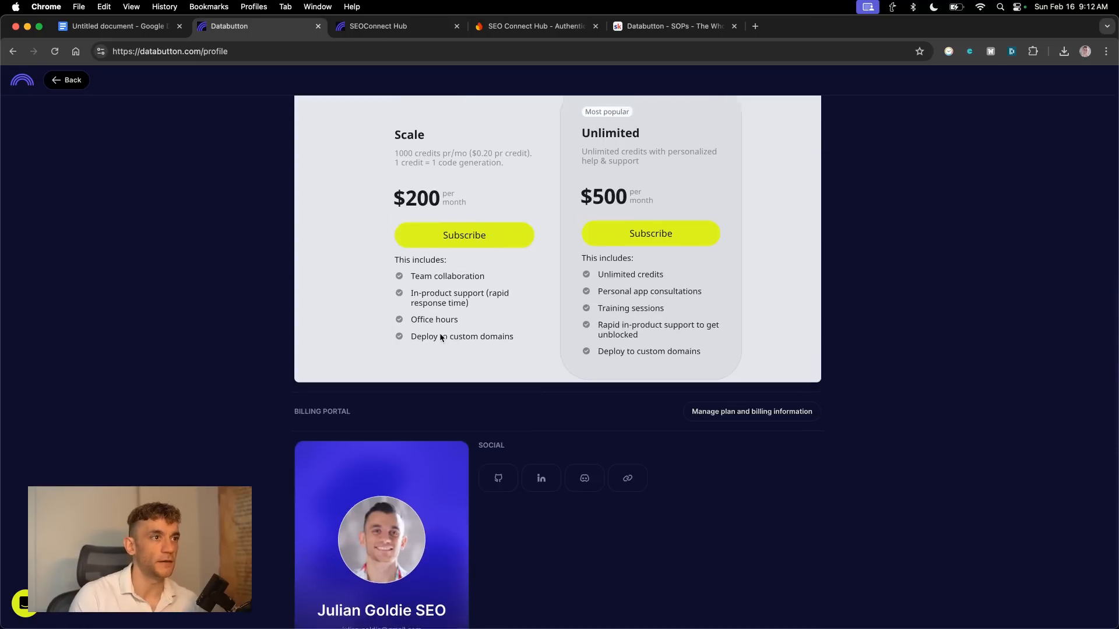
scroll(426, 253, "up", 1)
left_click_drag(389, 174, 533, 303)
left_click_drag(603, 138, 786, 321)
left_click(785, 318)
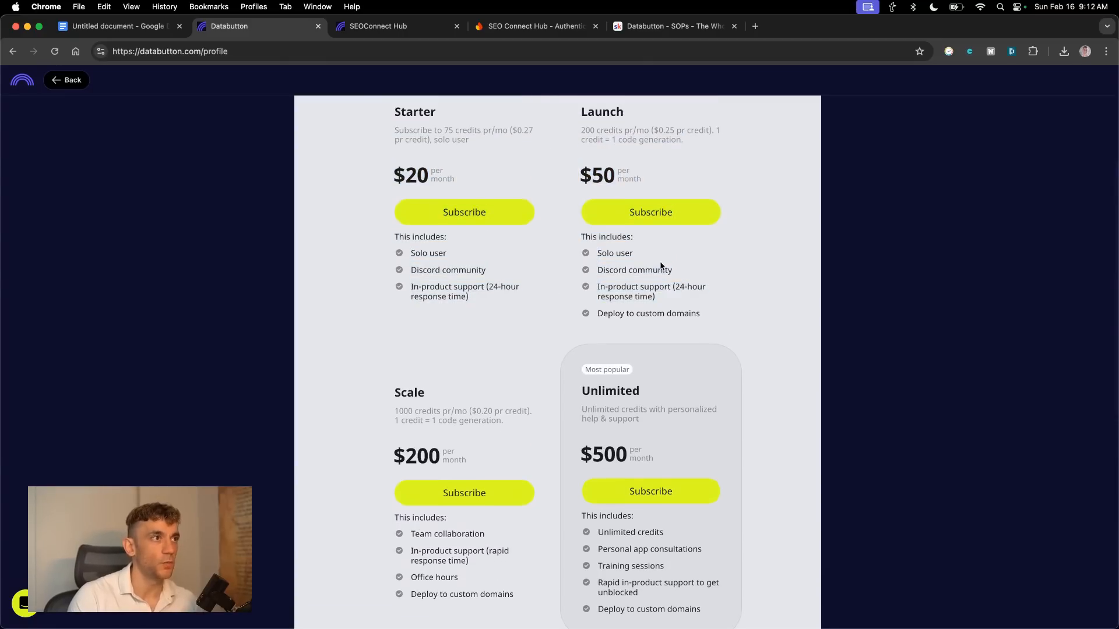
scroll(446, 162, "up", 4)
left_click(53, 82)
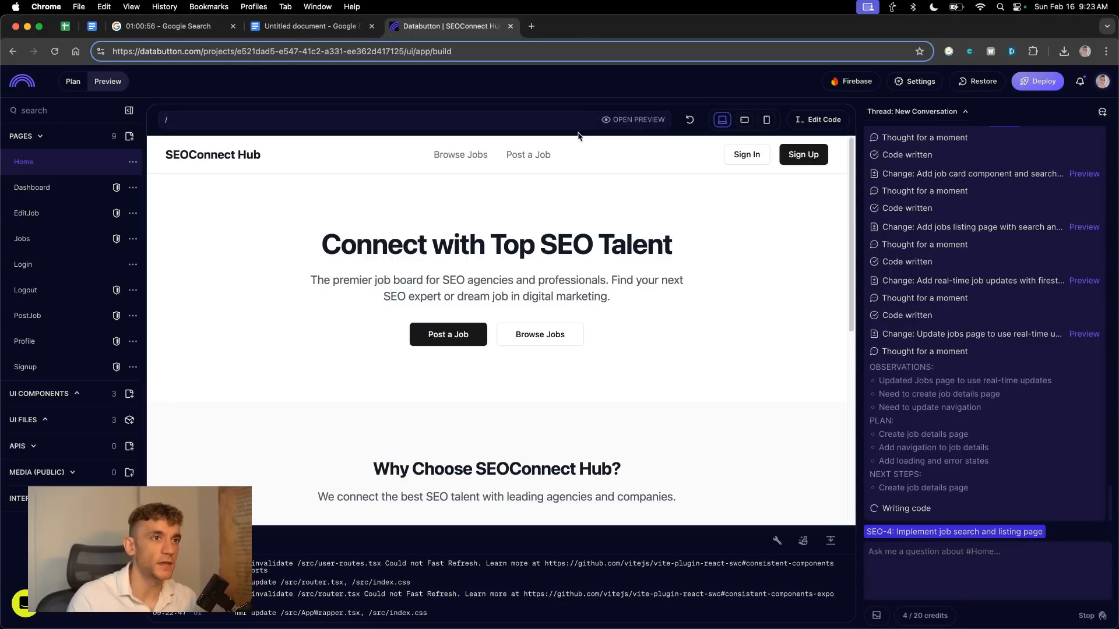
Review the SEO-4 work in the thread and inspect the code changes for the jobs listing page with search and filters.
scroll(985, 326, "up", 4)
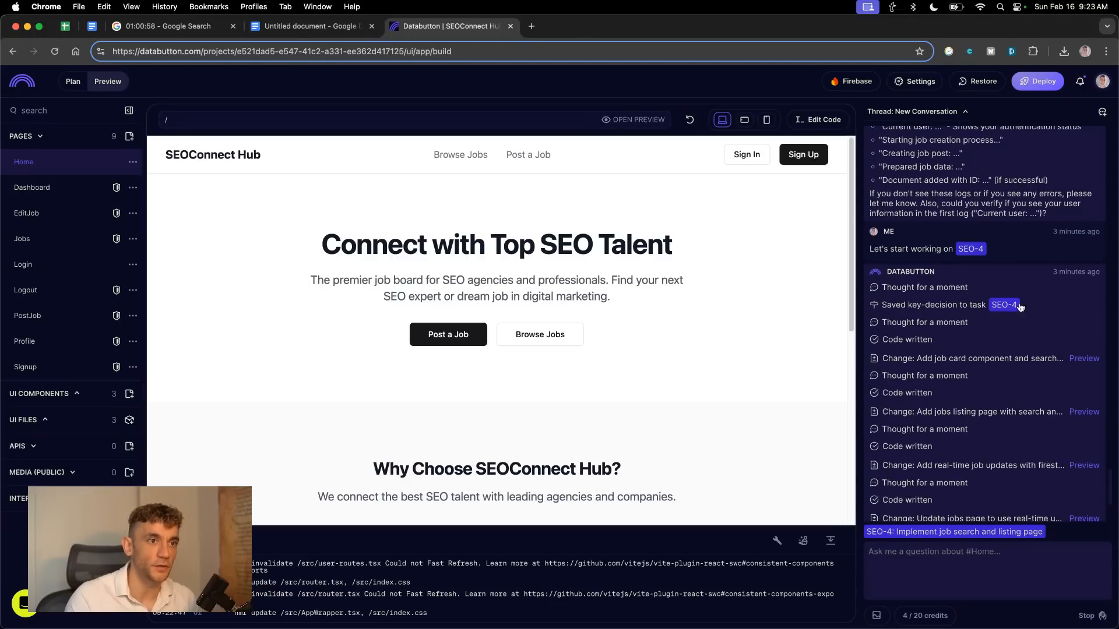
triple_click(904, 249)
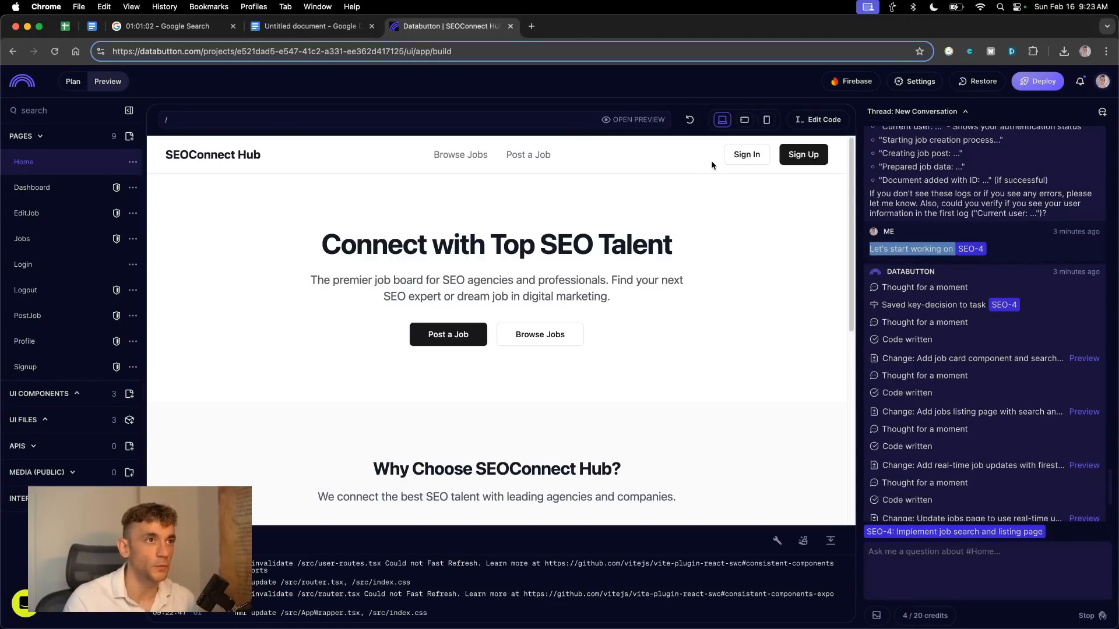
scroll(445, 445, "down", 5)
scroll(445, 445, "up", 5)
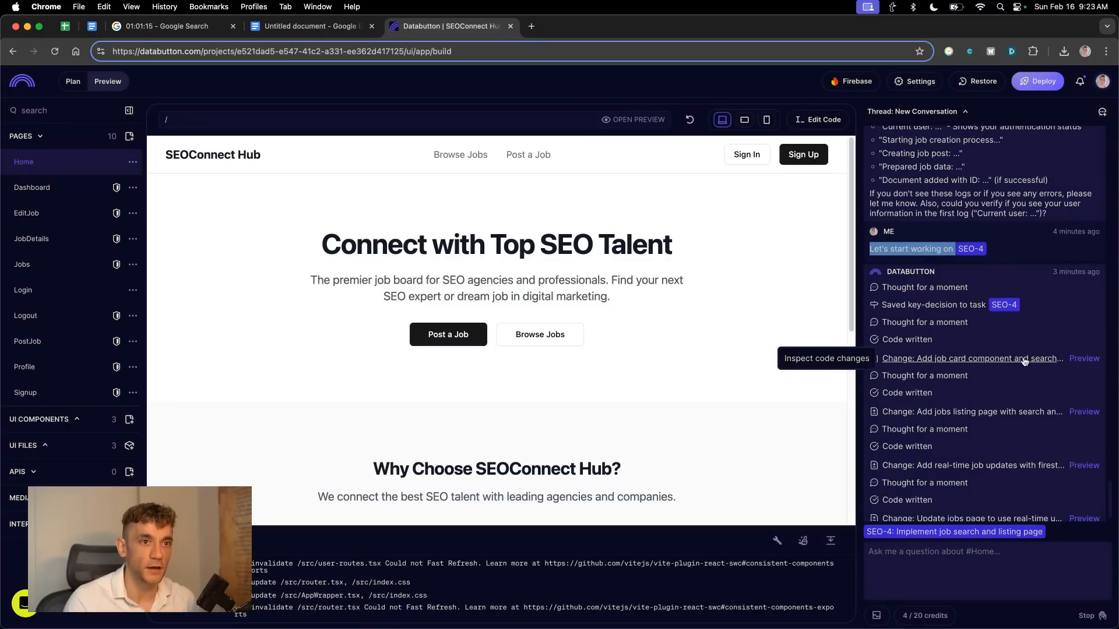
scroll(484, 366, "down", 10)
left_click(991, 412)
scroll(686, 411, "down", 15)
scroll(670, 390, "up", 15)
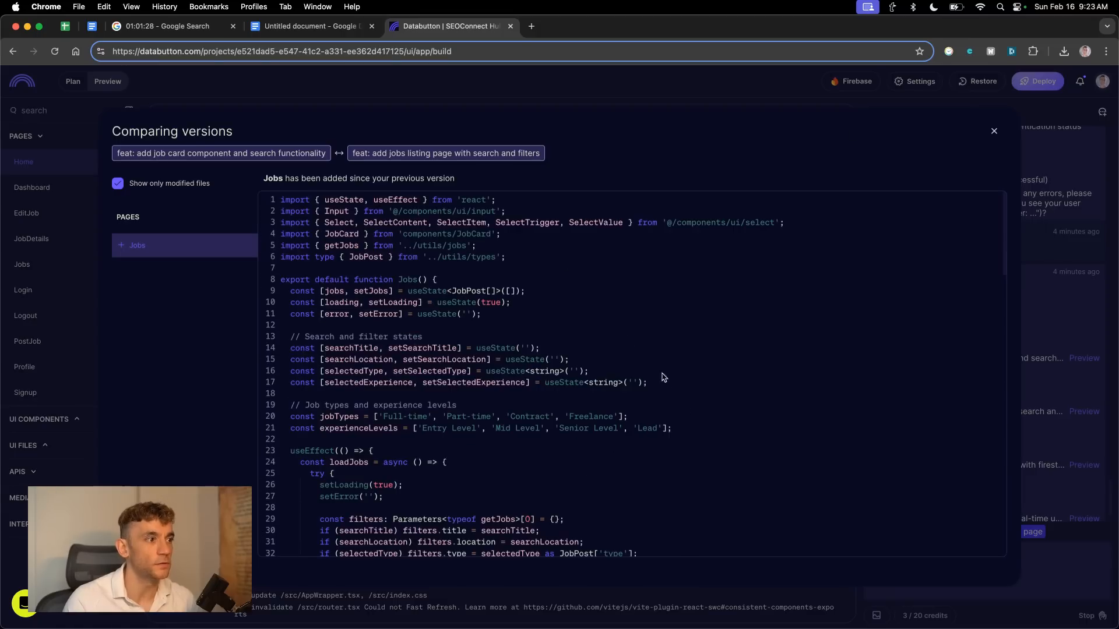
left_click(992, 130)
scroll(969, 326, "up", 5)
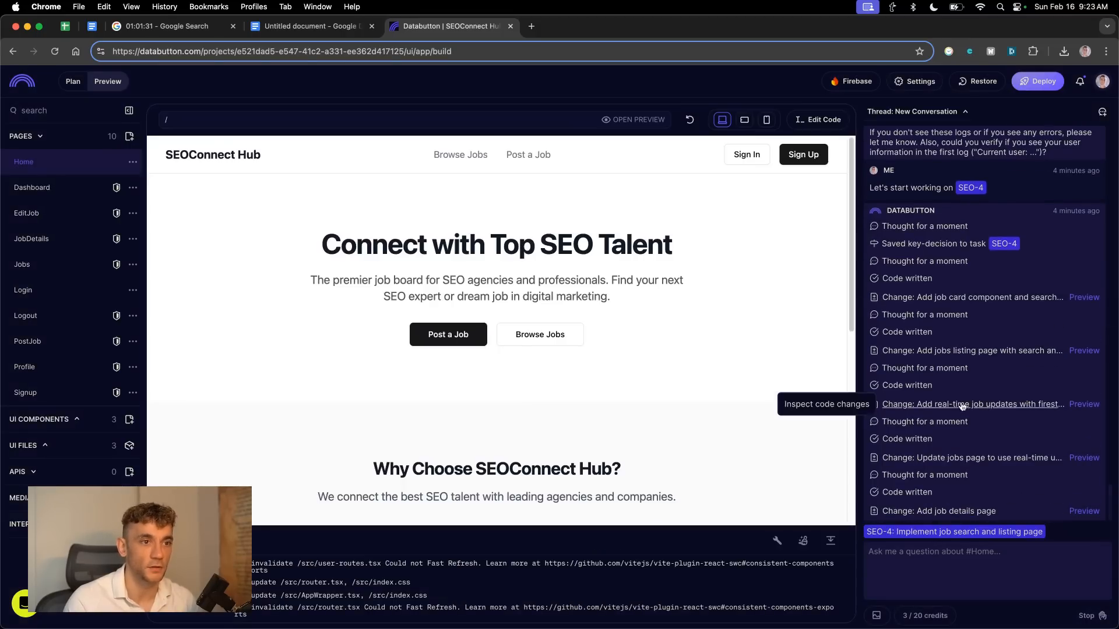
scroll(969, 330, "down", 5)
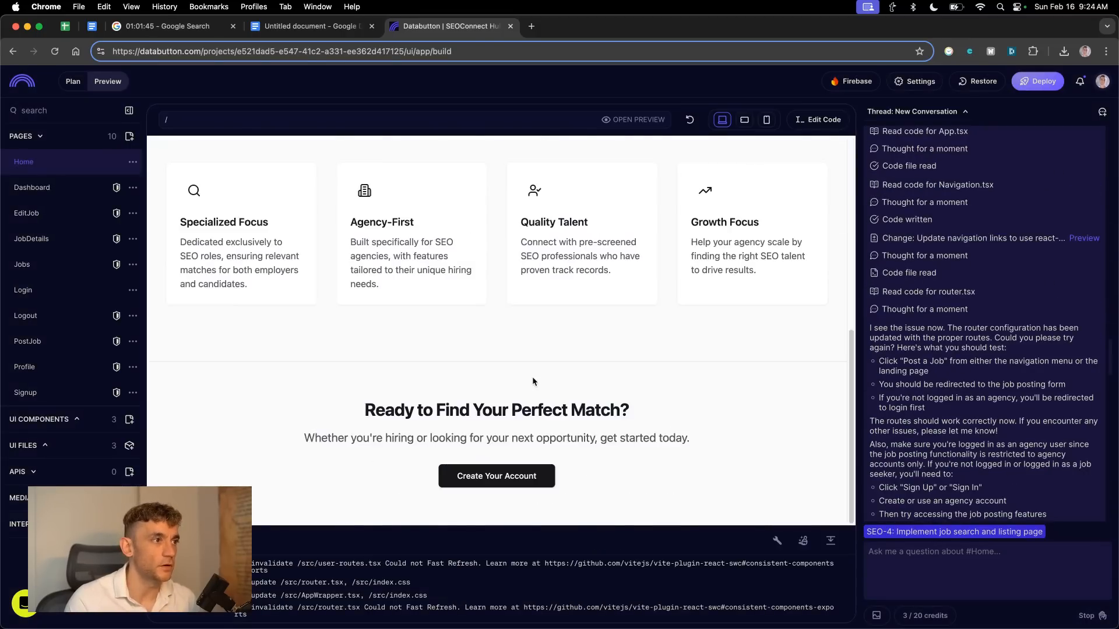
Draft a chat request to change the project's brand colors to Orange ff7417, Darker cf5a00 and Yellowish ffb40c.
left_click(895, 589)
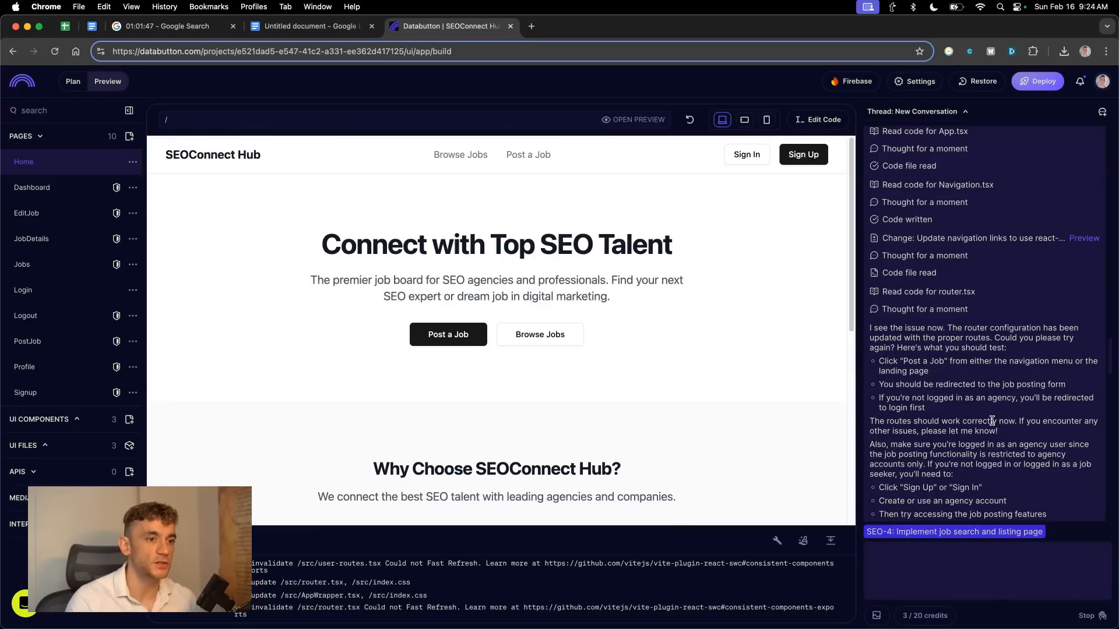
type("brandcolo")
key("super+a")
type("Orange ff7417 Darker cf5a00 Yellowish ffb40c")
key("super+Left")
type("Change the pr")
type("oject's brand col")
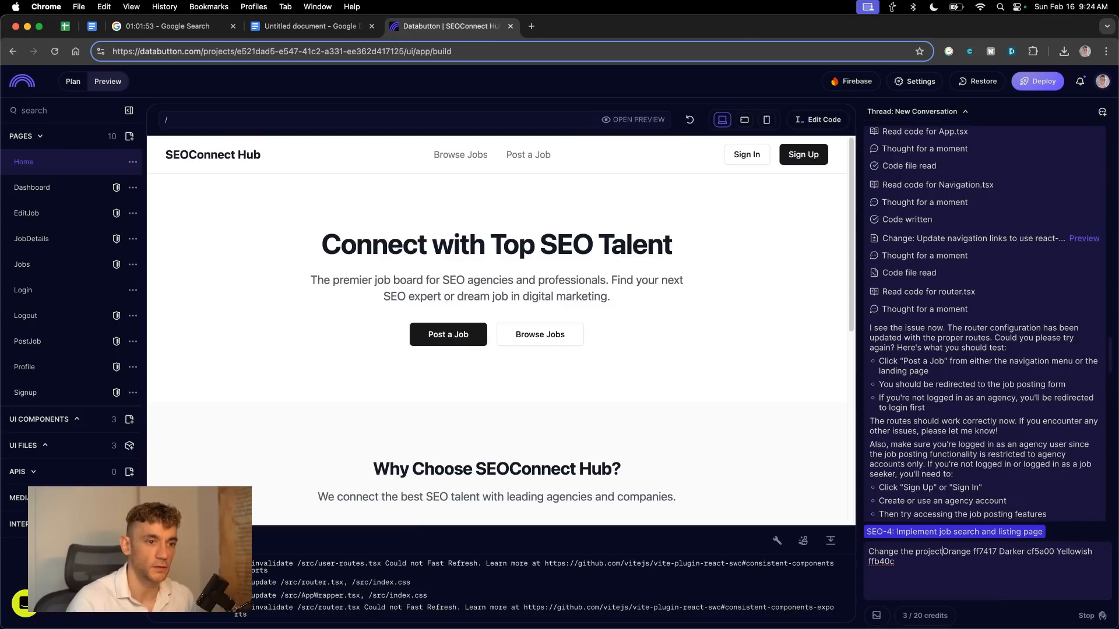
Ask the AI agent to change the project's brand colours to orange ff7417, darker cf5a00 and yellowish ffb40c.
type("ours to these -")
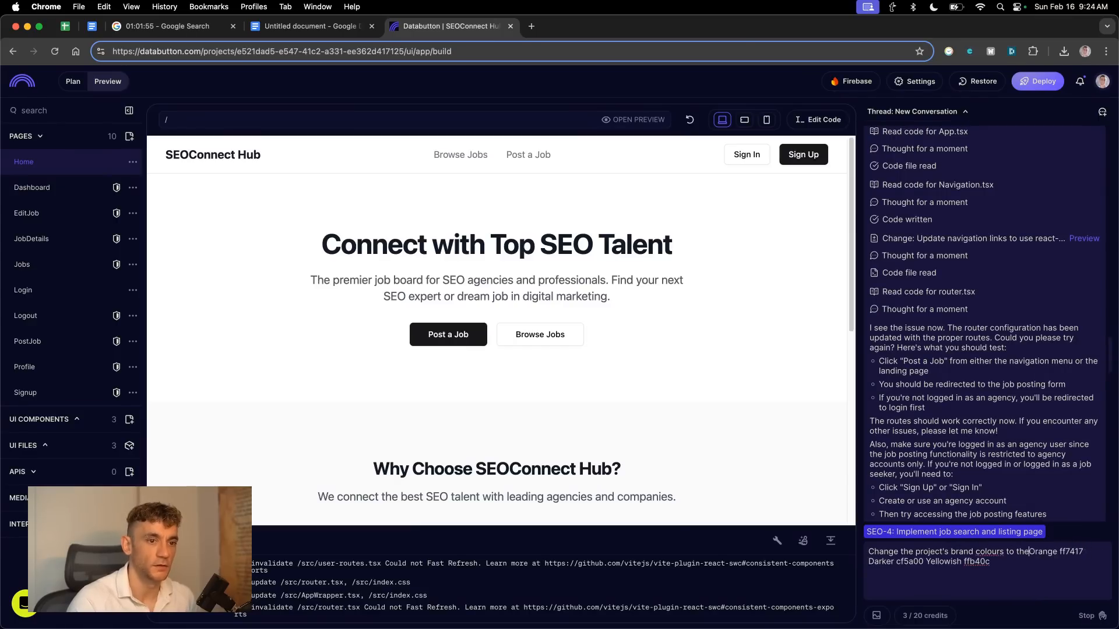
key("Return")
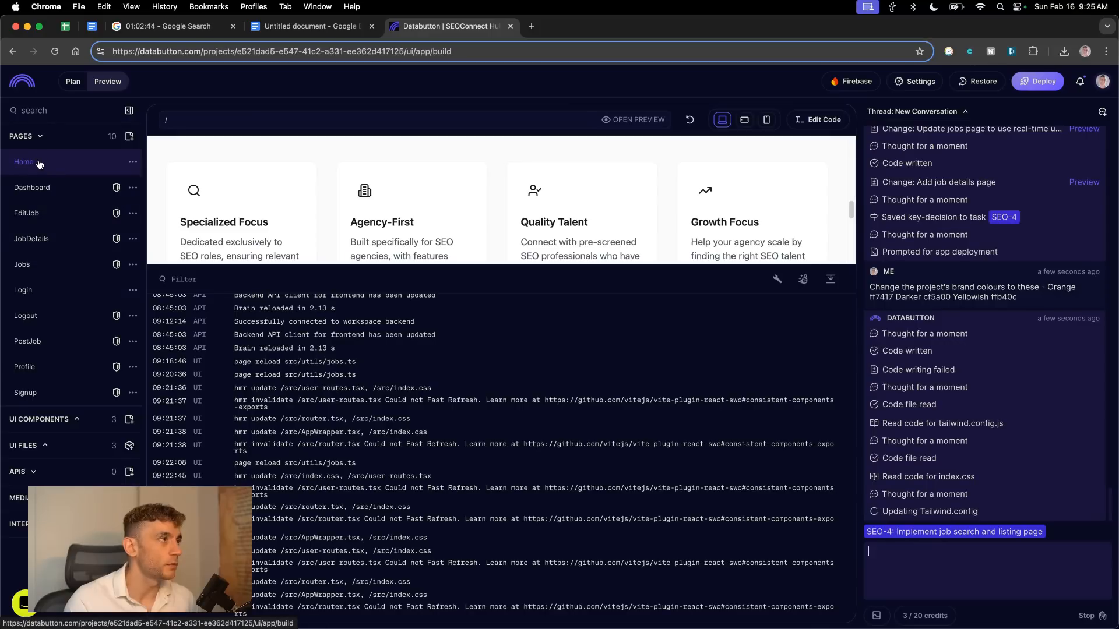
Review the recoloured SEOConnect Hub home page and accept the agent's offer to deploy the app.
left_click(26, 392)
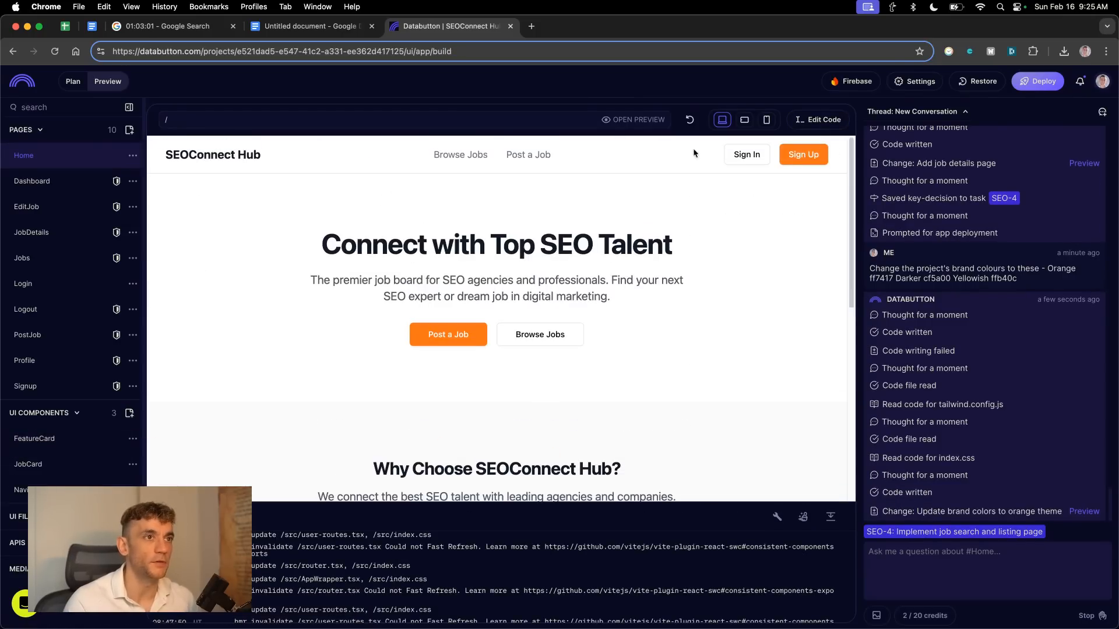
scroll(622, 332, "down", 5)
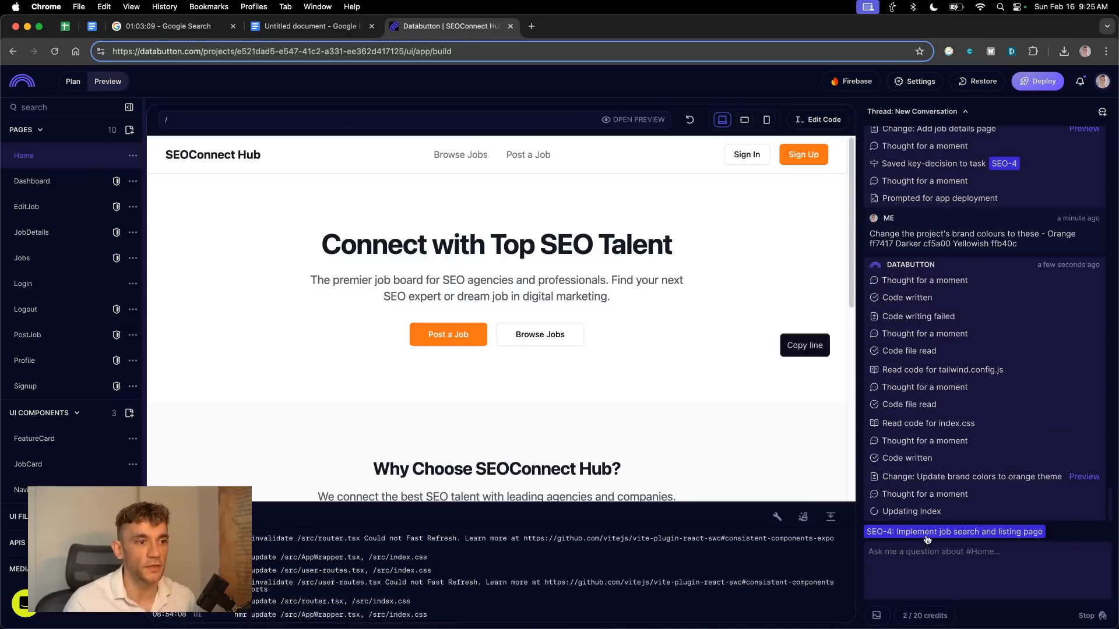
scroll(565, 419, "down", 10)
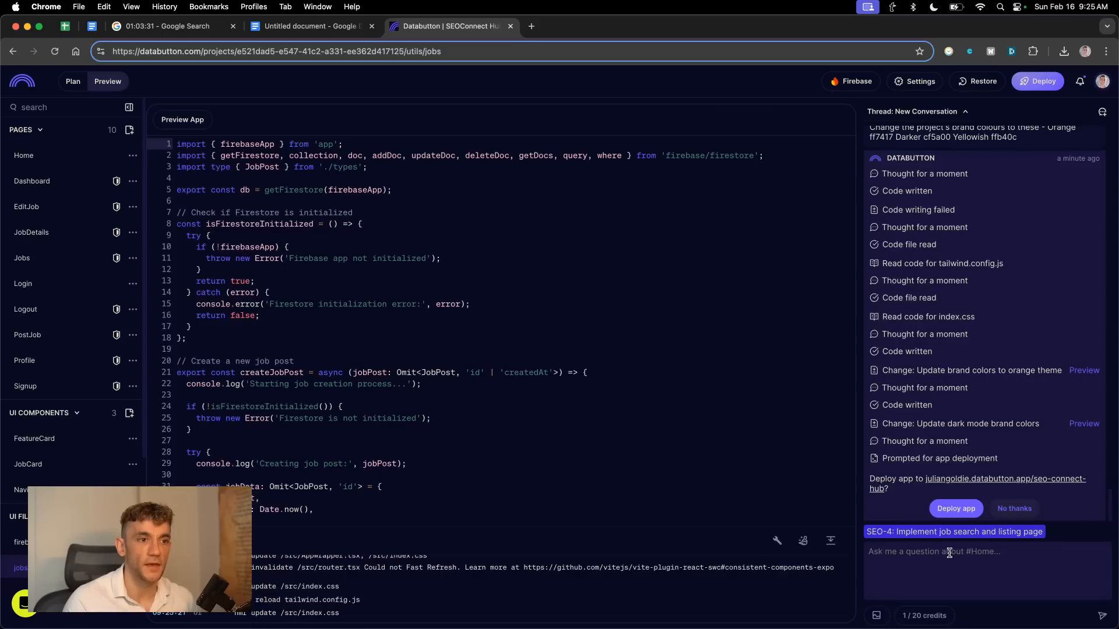
triple_click(891, 477)
left_click(956, 509)
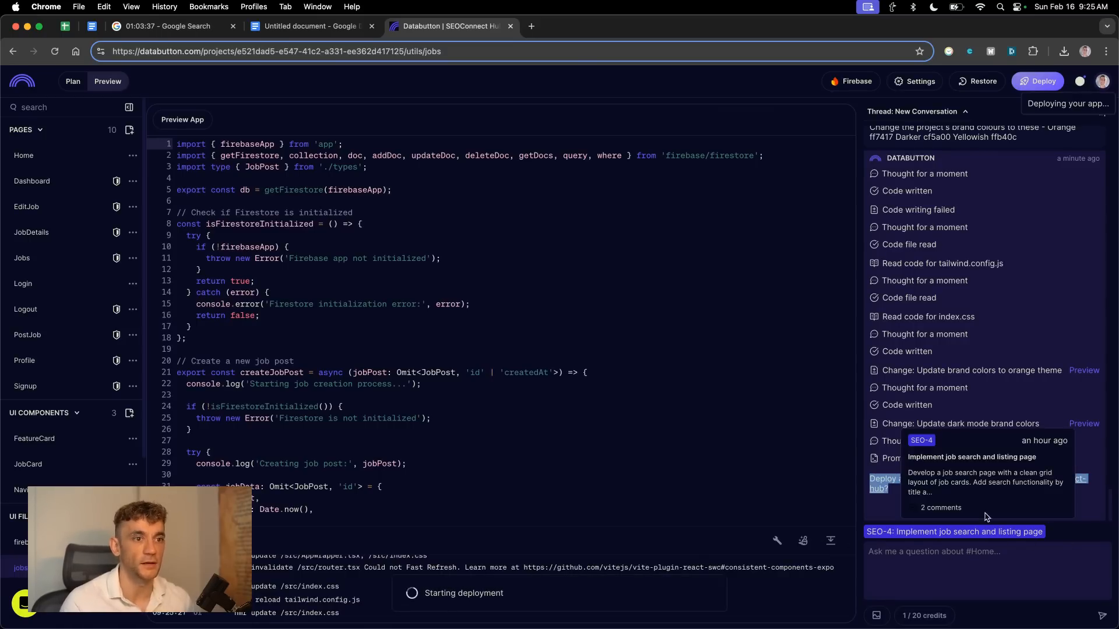
Examine the build plan's in-progress task SEO-4 and the home page preview of SEOConnect Hub.
left_click(73, 84)
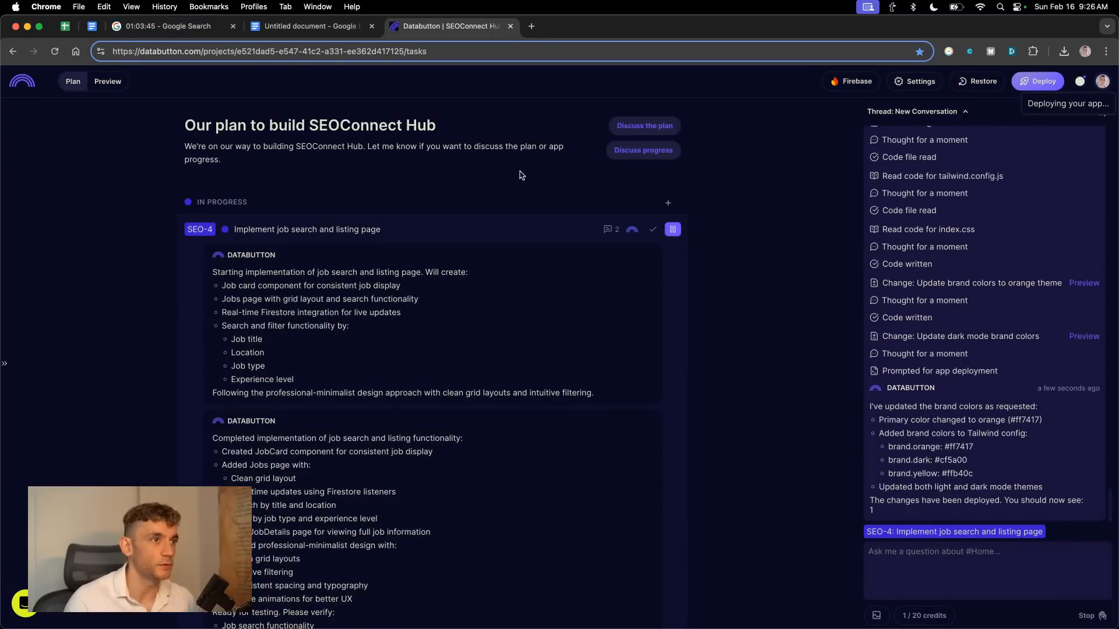
left_click(110, 86)
scroll(443, 359, "down", 7)
scroll(452, 360, "up", 7)
scroll(524, 349, "down", 4)
scroll(750, 336, "up", 4)
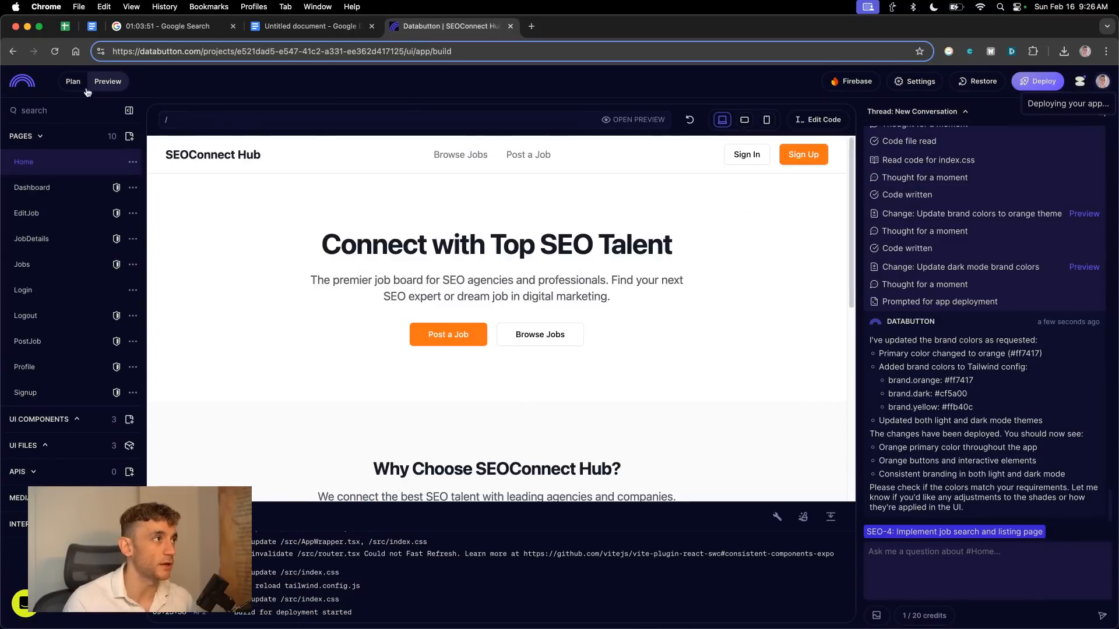
left_click(82, 86)
scroll(594, 354, "down", 2)
scroll(595, 353, "down", 5)
scroll(647, 373, "up", 6)
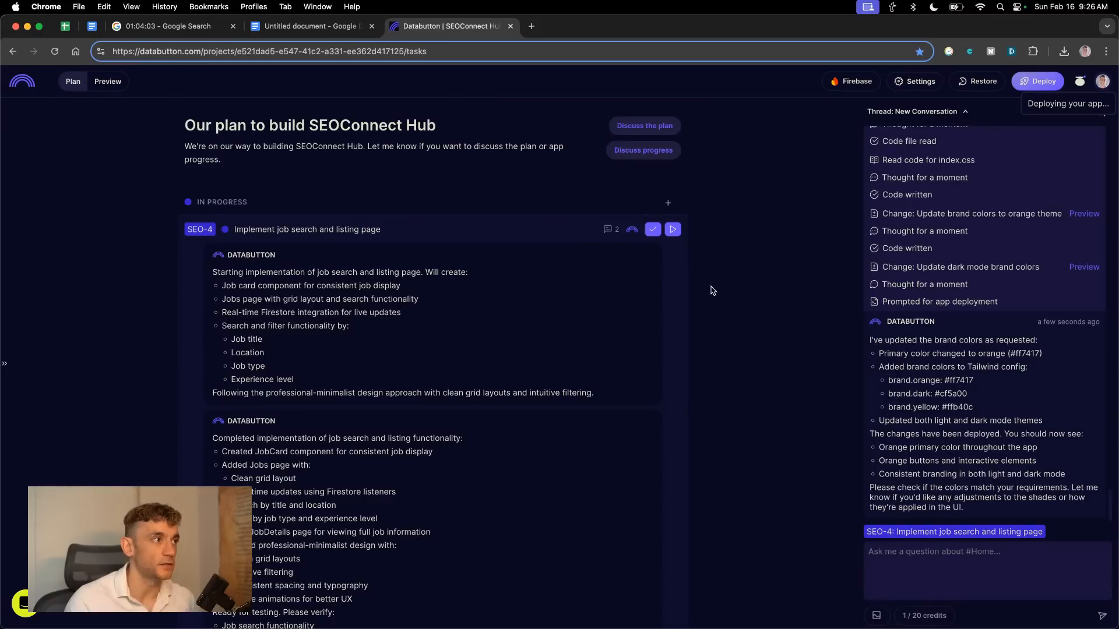
Check the deployment notification and review the feature sections of the deployed SEOConnect Hub home page.
left_click(1080, 81)
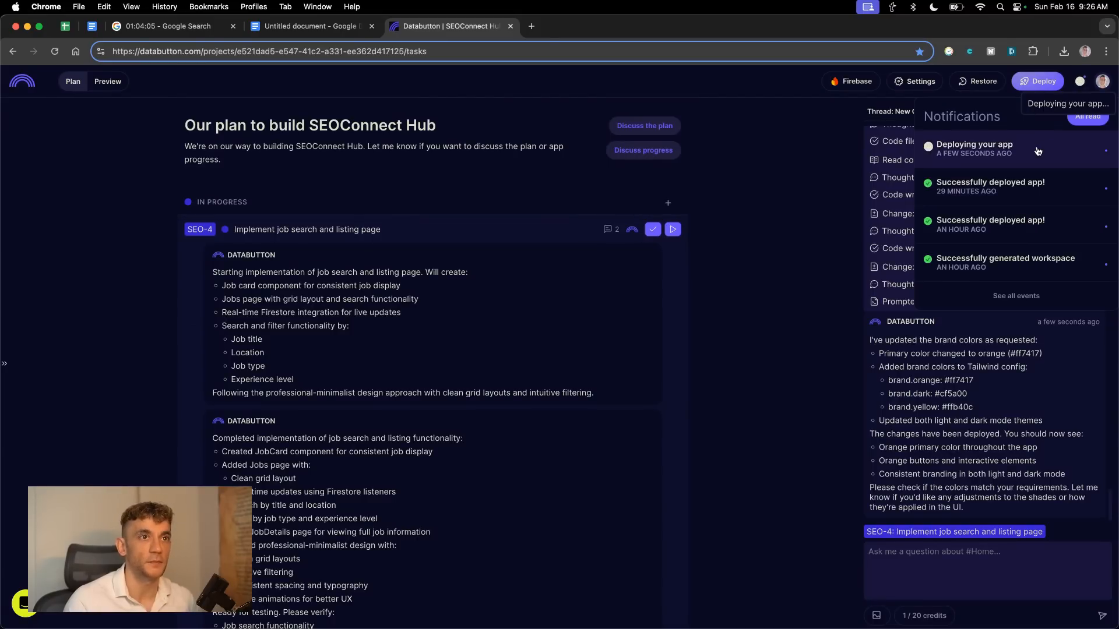
left_click(959, 145)
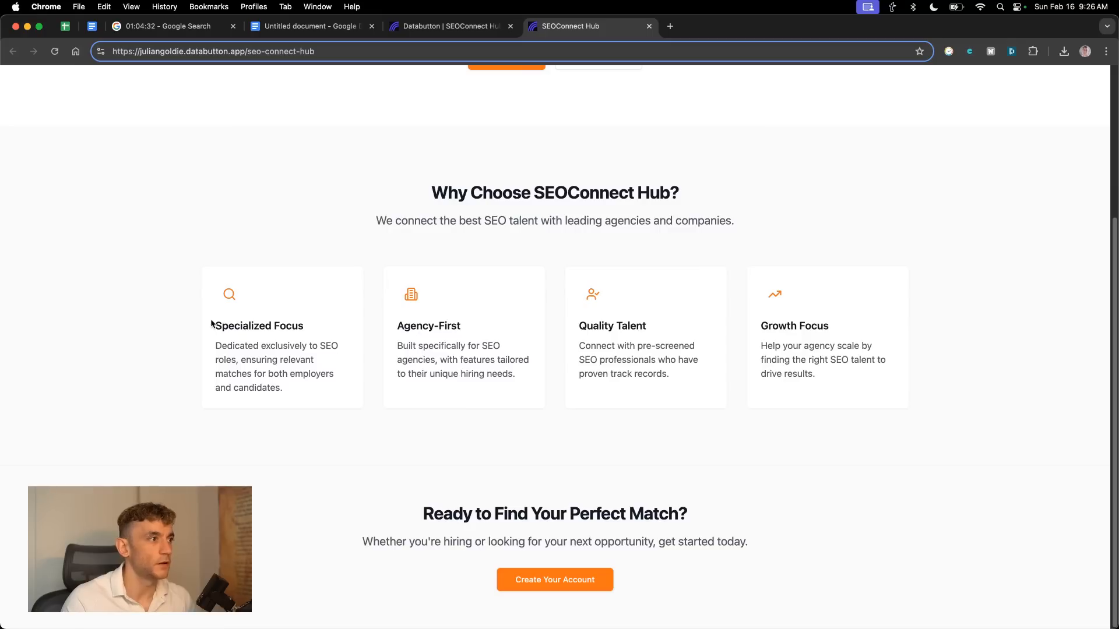
double_click(235, 324)
left_click(457, 301)
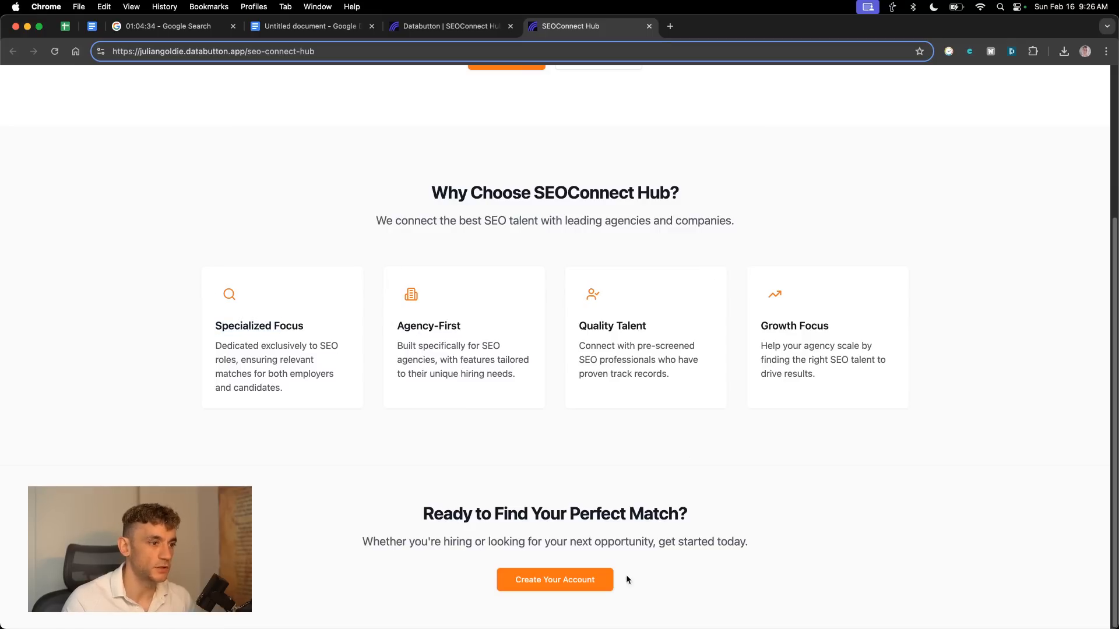
scroll(677, 455, "up", 5)
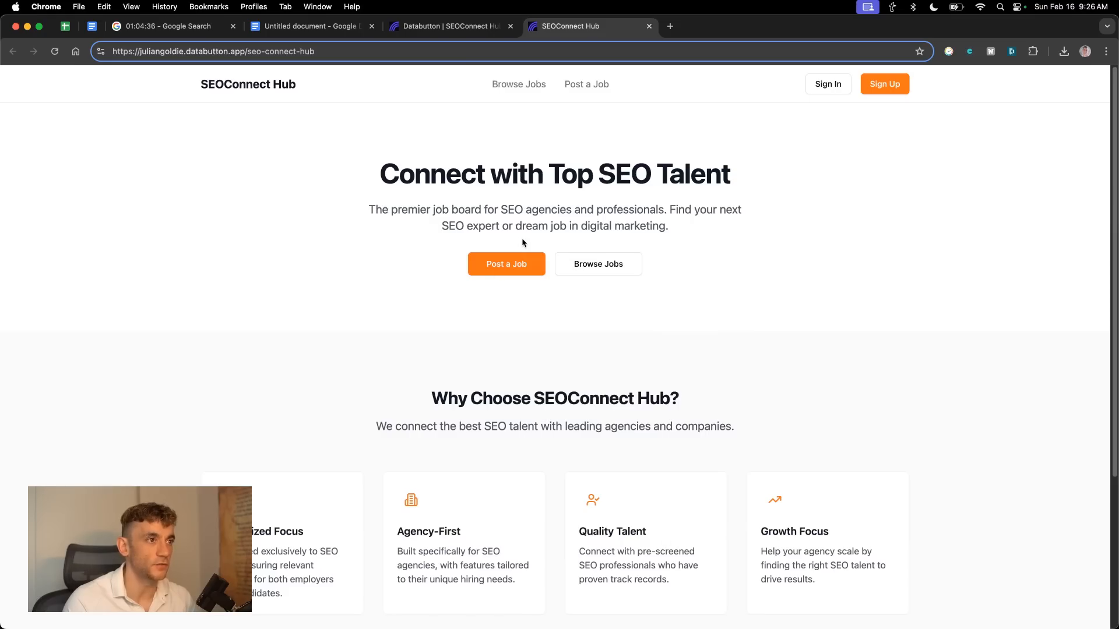
Open the deployed site's sign-in page and look over its account creation form.
left_click(825, 85)
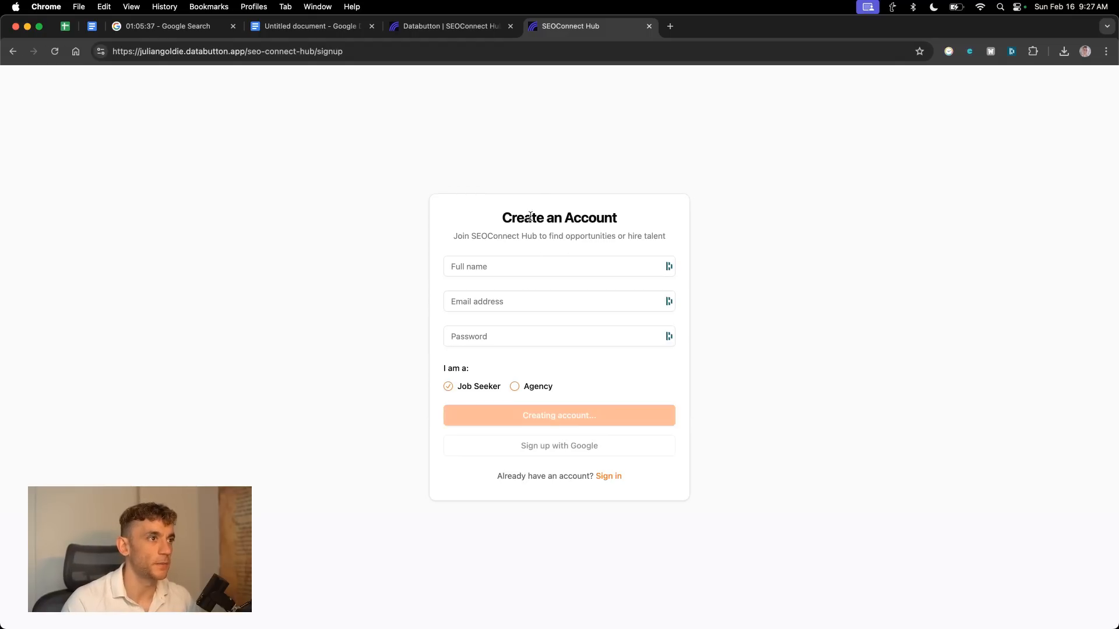
left_click_drag(511, 217, 704, 219)
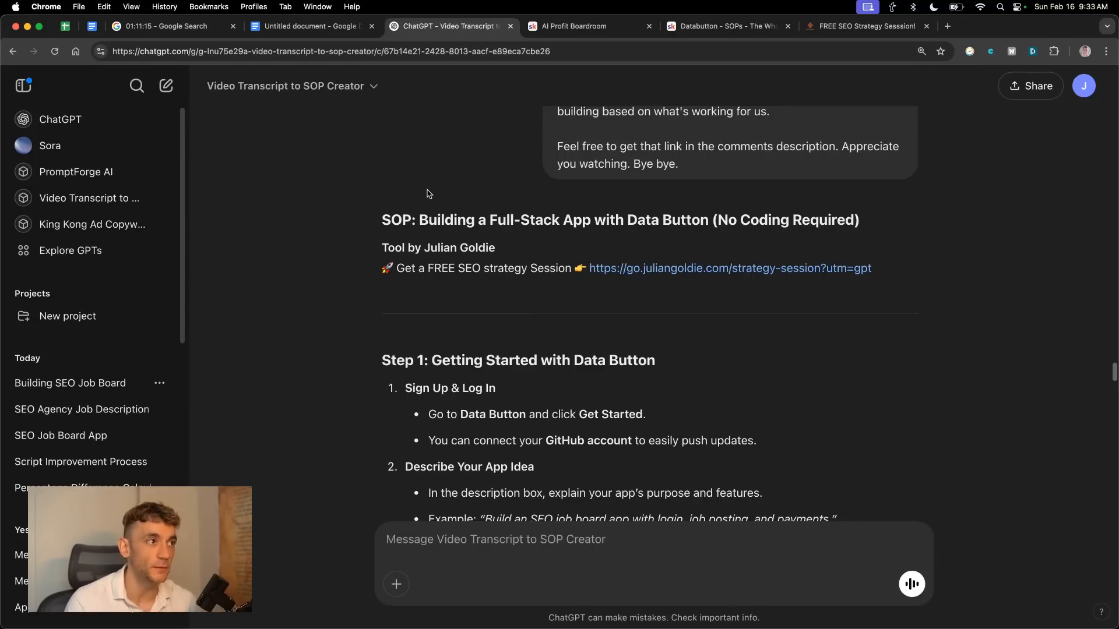
Read the Databutton app-building SOP in ChatGPT and its copy in the AI Profit Boardroom classroom.
scroll(517, 315, "down", 5)
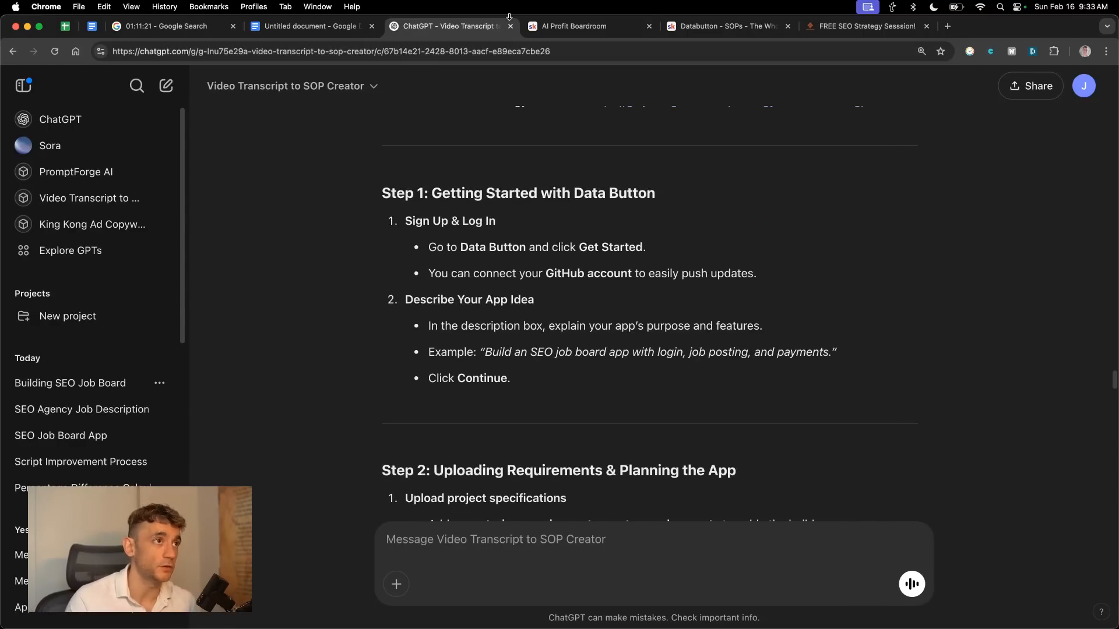
left_click(552, 26)
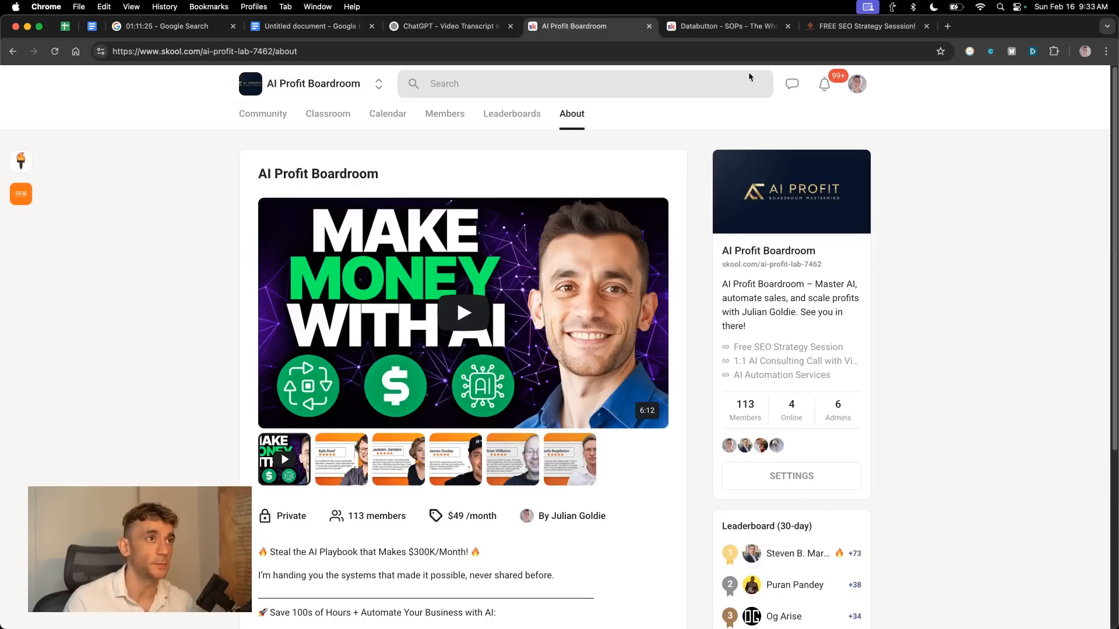
left_click(731, 27)
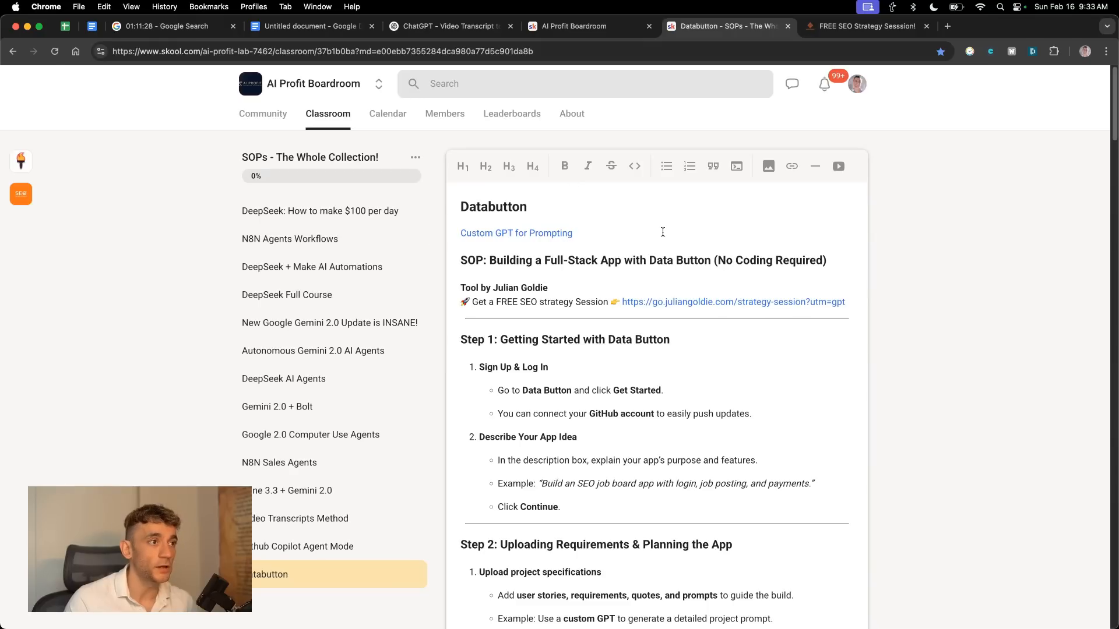
scroll(1047, 543, "down", 20)
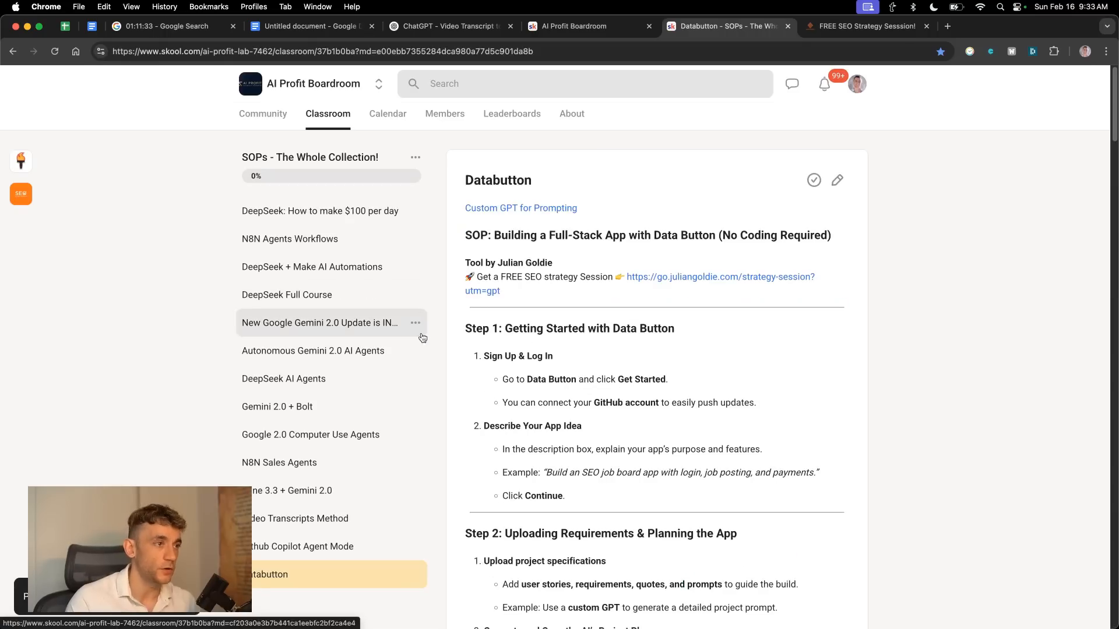
Return to the AI Profit Boardroom group and look through its classroom and community feed.
left_click(542, 27)
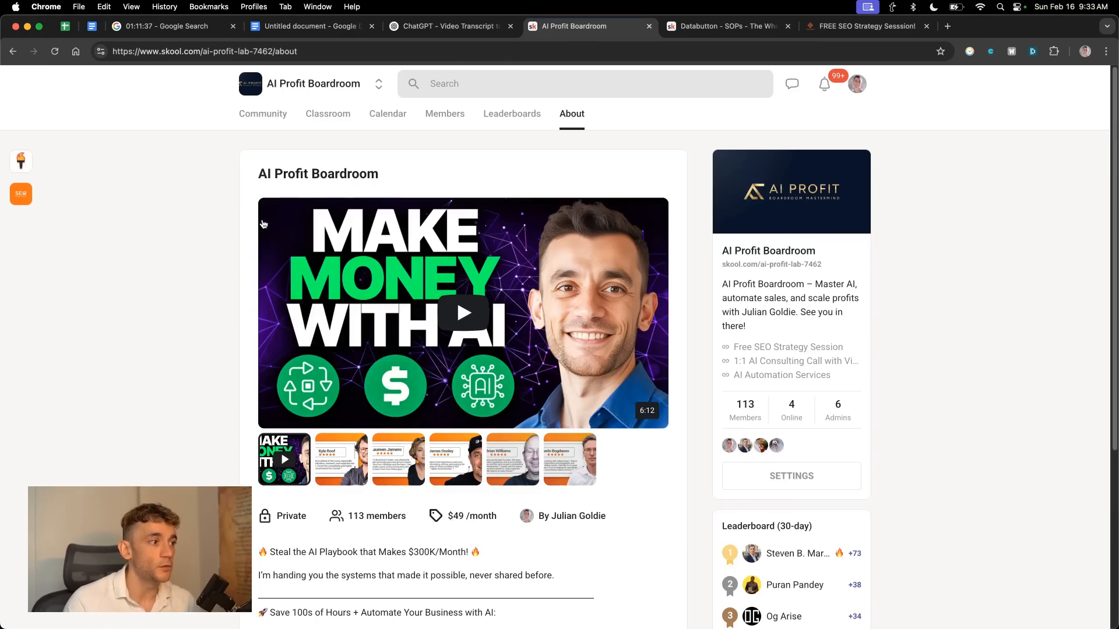
left_click(328, 114)
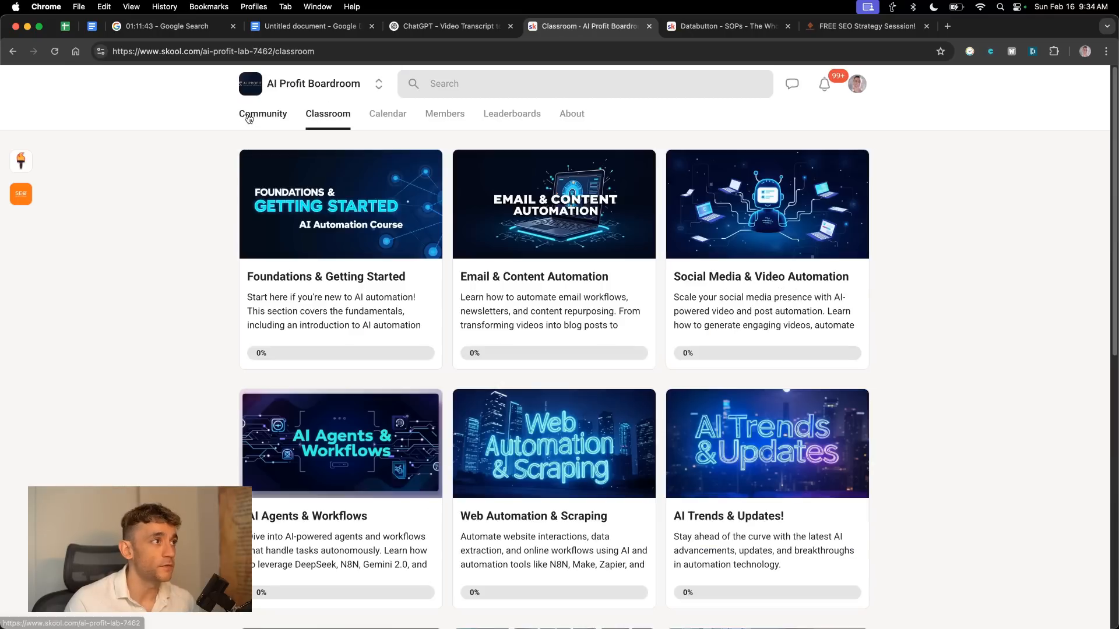
left_click(248, 119)
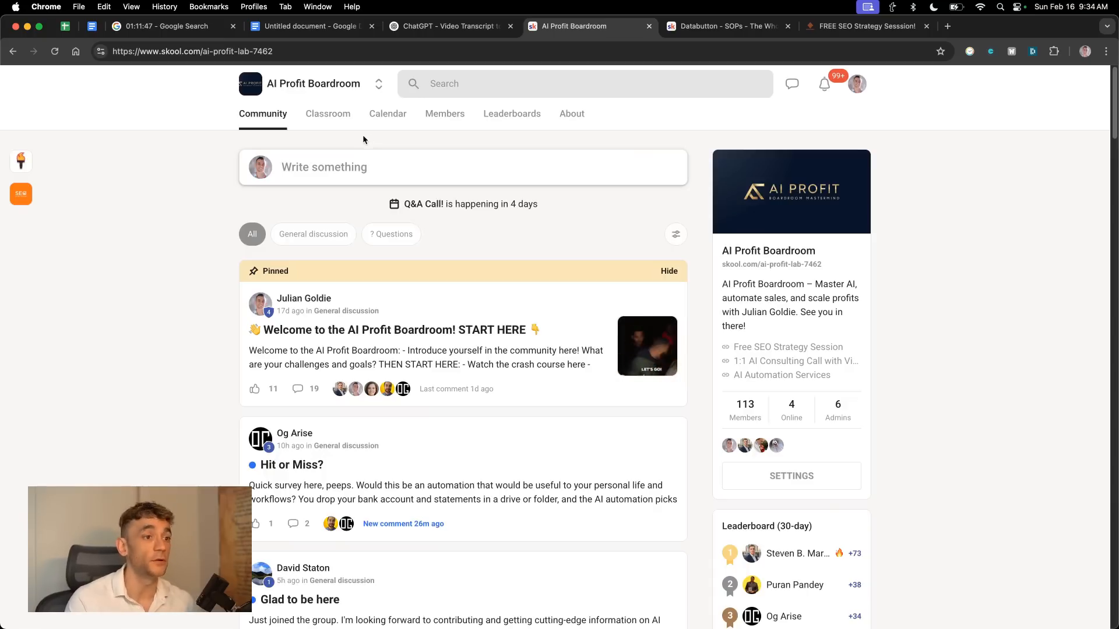
scroll(520, 350, "down", 10)
scroll(519, 350, "up", 10)
Browse the full list of courses in the AI Profit Boardroom classroom.
left_click(322, 114)
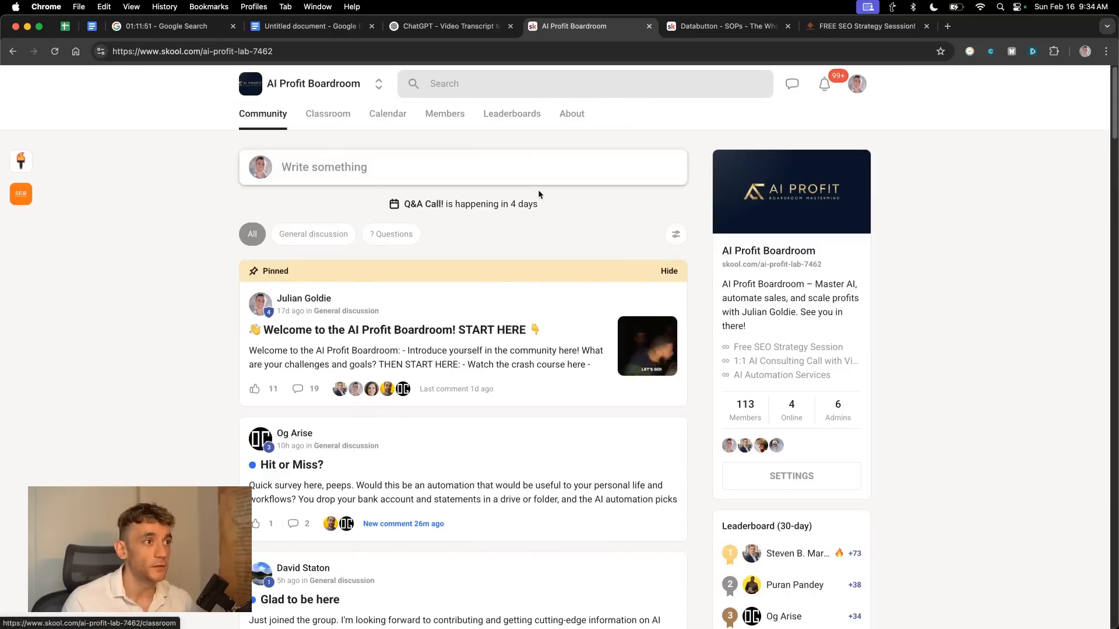
scroll(911, 379, "down", 5)
scroll(911, 376, "down", 3)
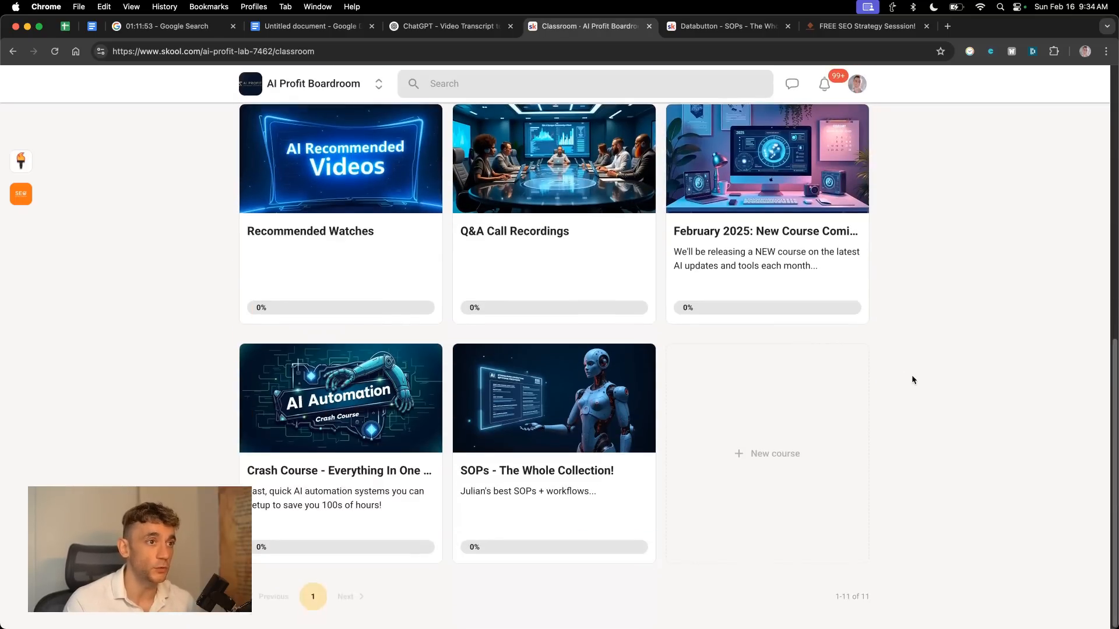
scroll(912, 373, "up", 8)
scroll(770, 332, "down", 6)
scroll(604, 418, "up", 6)
scroll(604, 418, "down", 3)
scroll(517, 210, "up", 3)
Check the group's February 2025 calendar for Q&A calls and look up the Q&A Call Recordings course in the classroom.
left_click(388, 115)
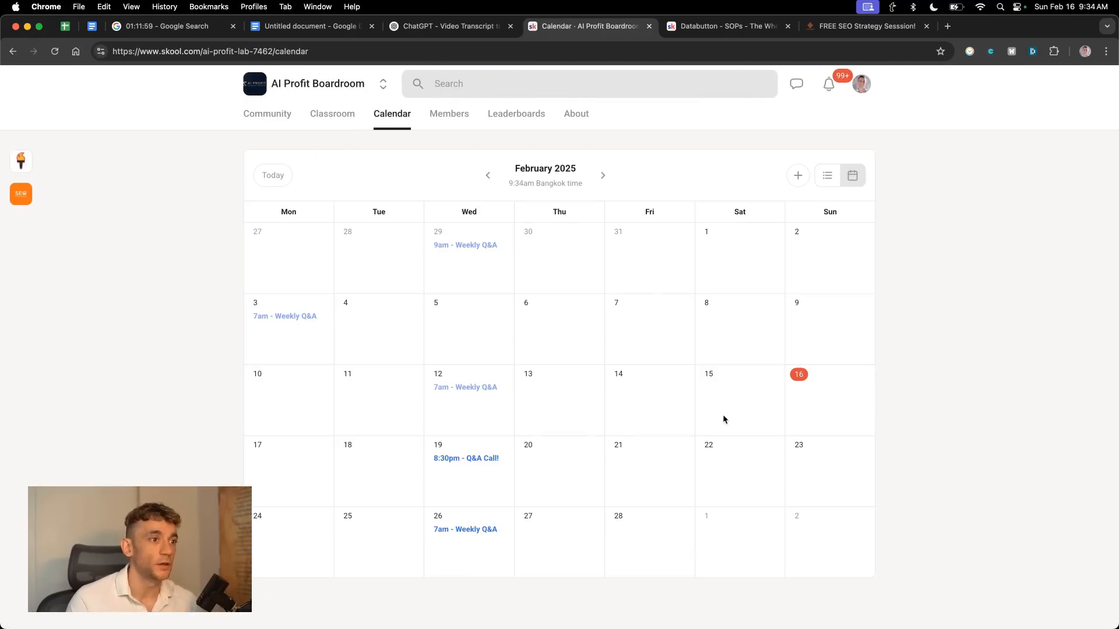
left_click(335, 130)
scroll(642, 435, "down", 5)
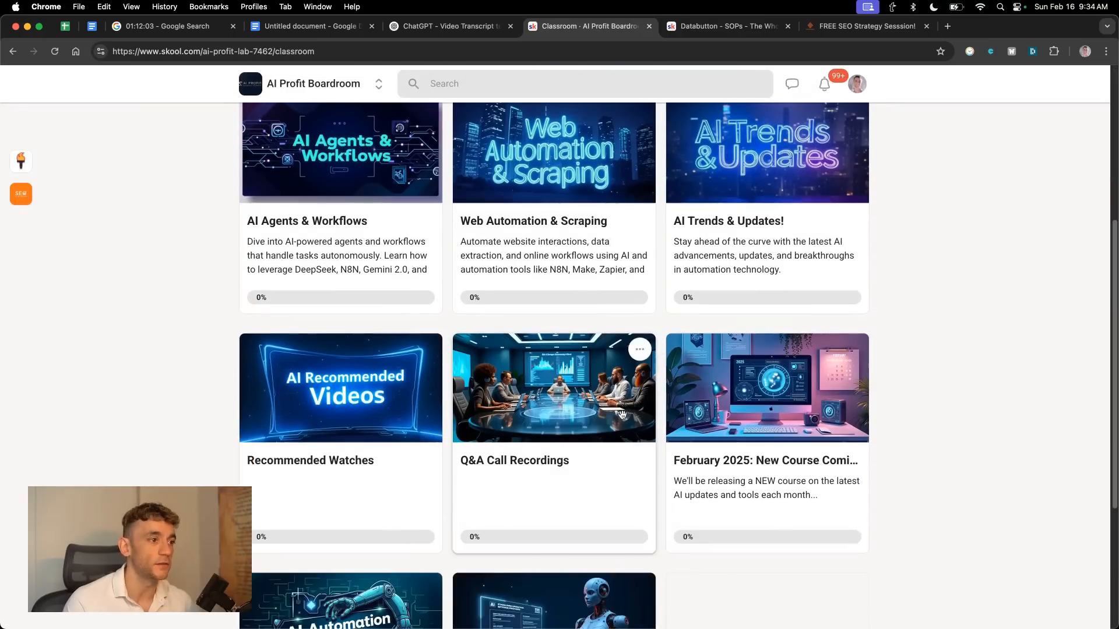
scroll(609, 422, "down", 3)
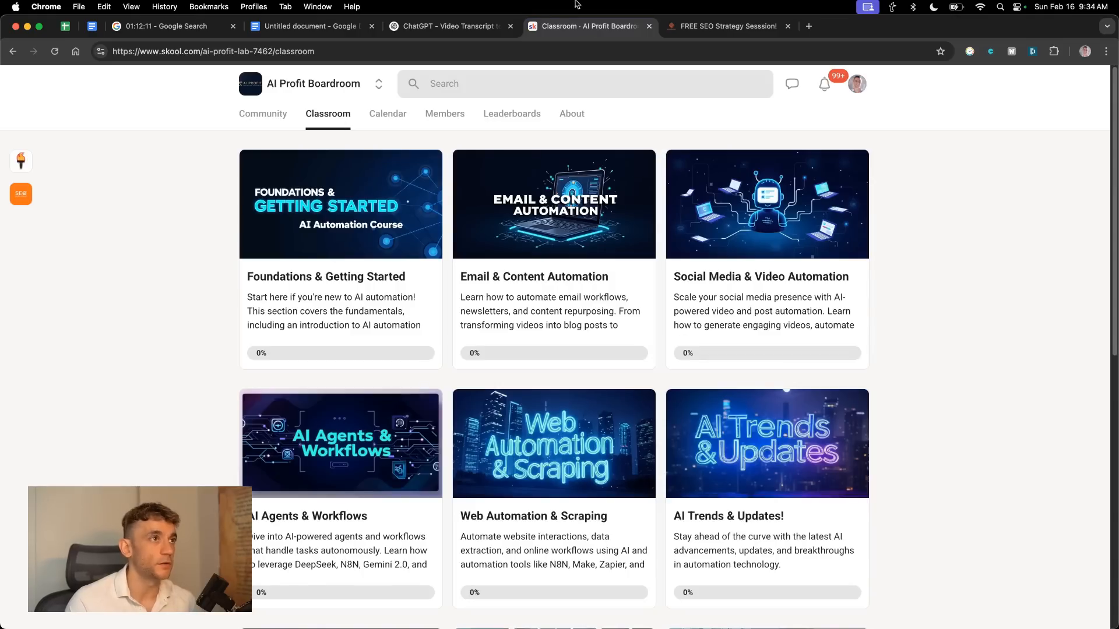
Review the Free SEO Strategy Session page, including its benefits, case studies and client testimonials.
left_click(722, 26)
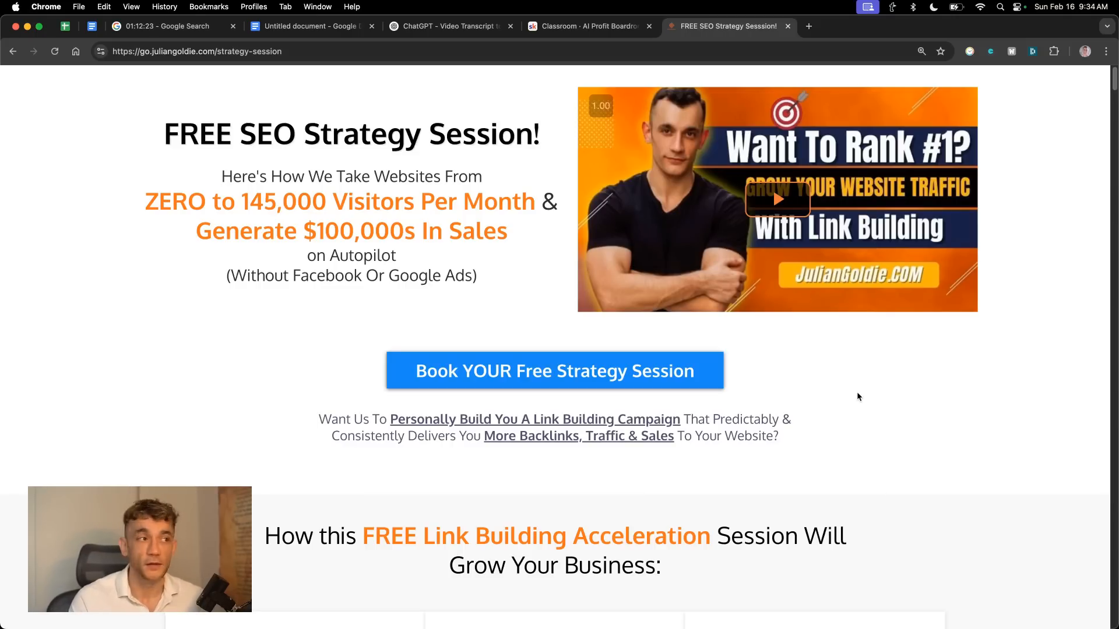
scroll(734, 437, "down", 7)
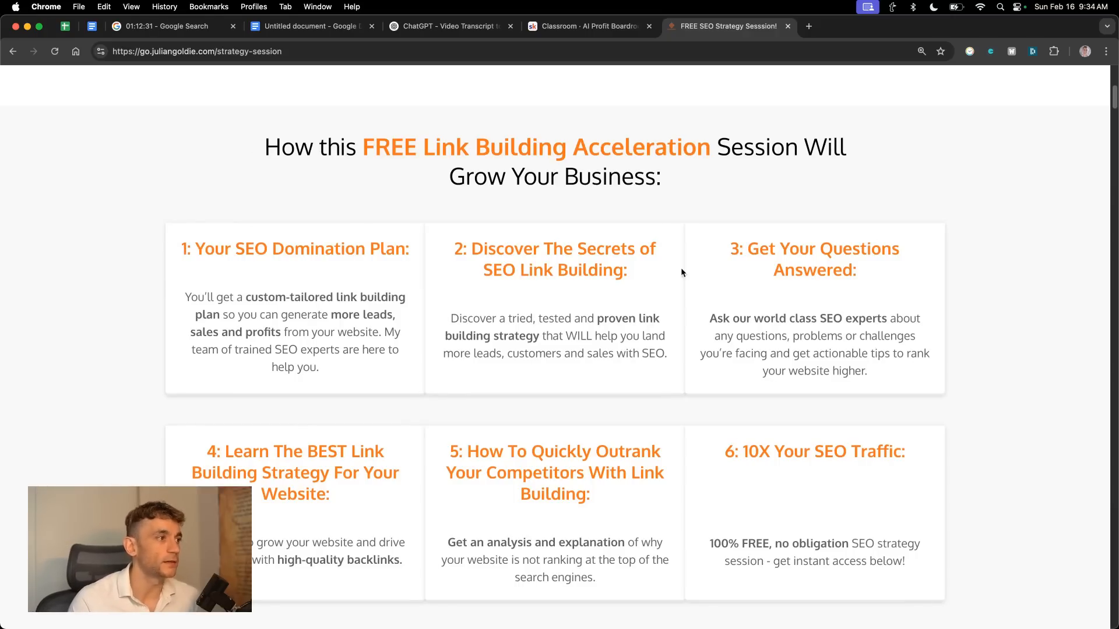
scroll(980, 307, "down", 2)
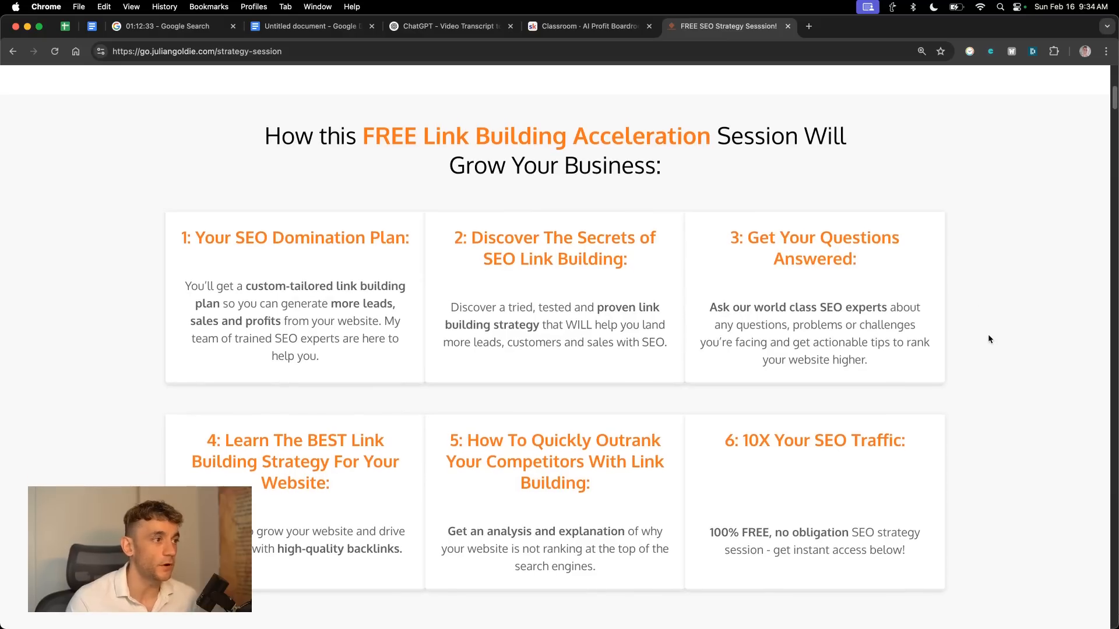
scroll(560, 268, "down", 2)
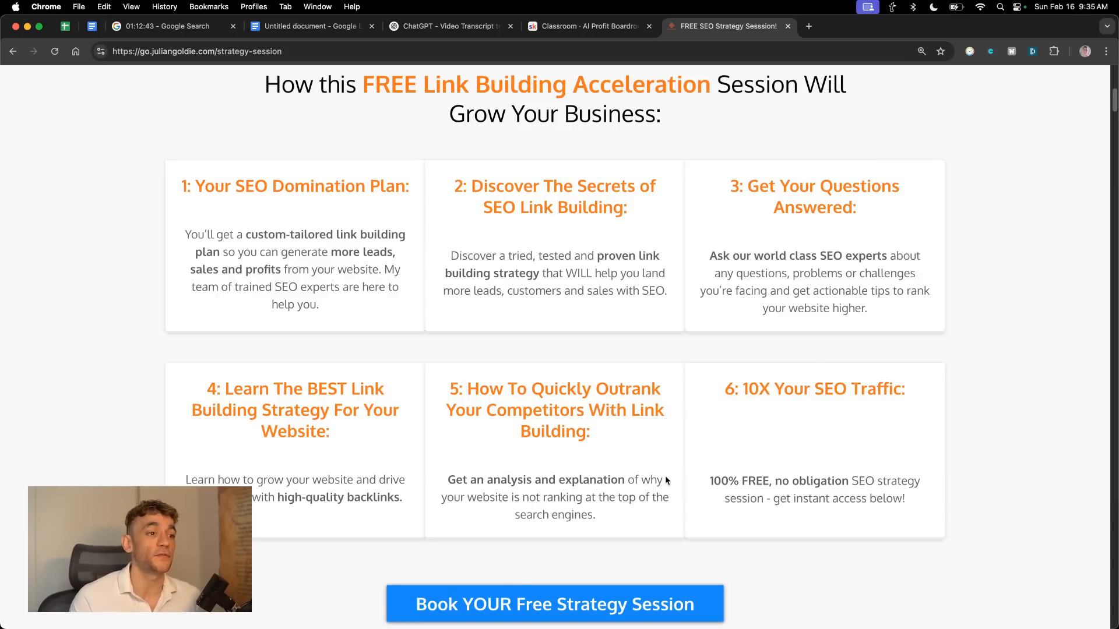
scroll(667, 478, "down", 20)
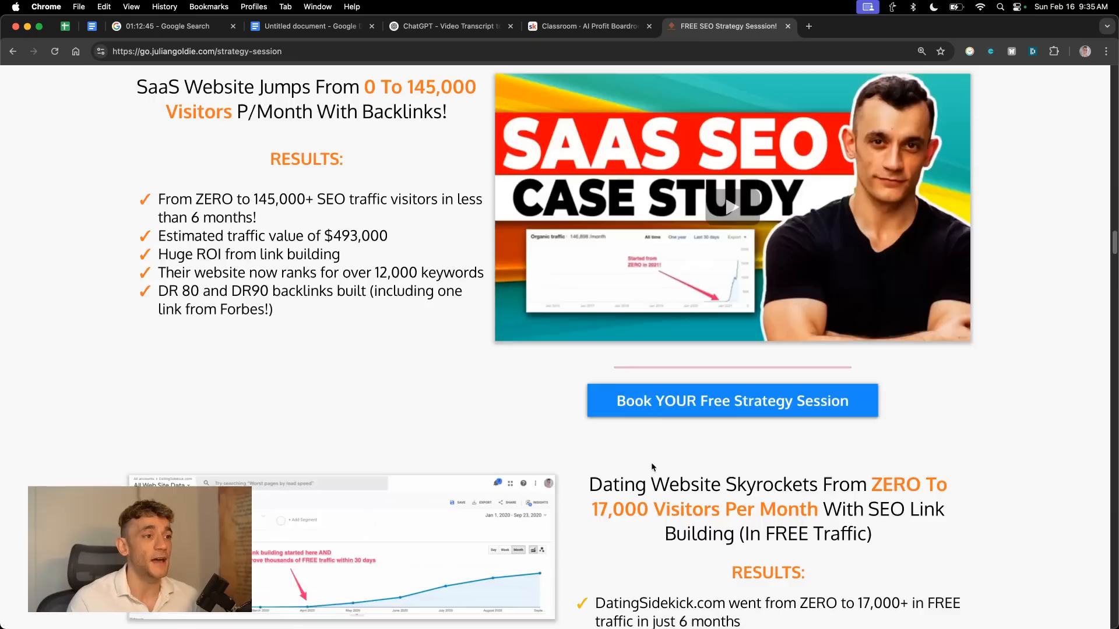
scroll(652, 466, "down", 20)
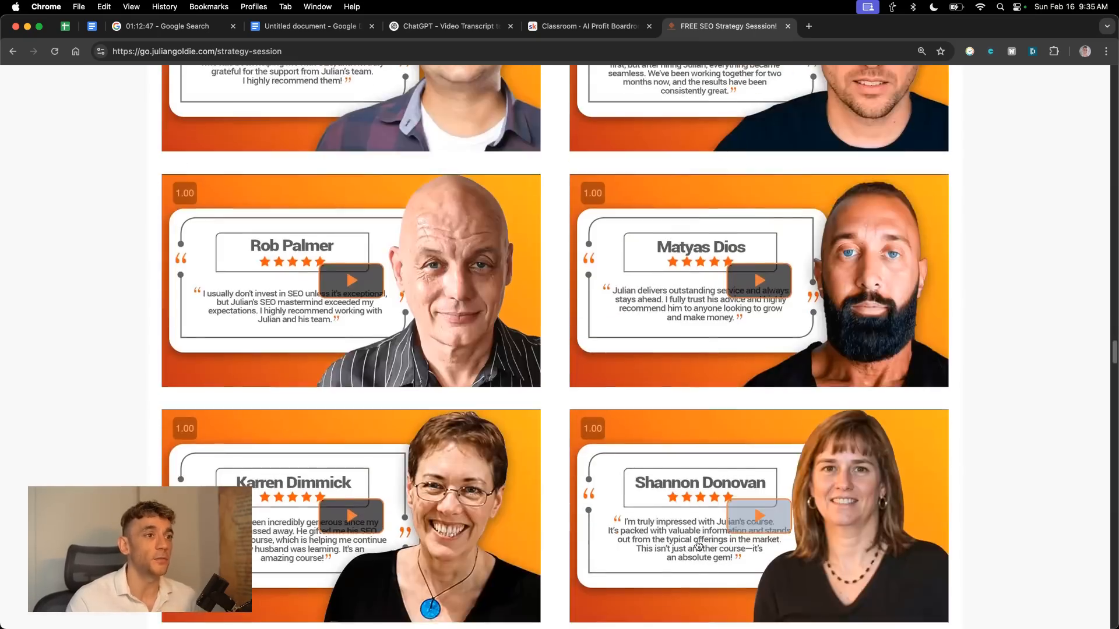
scroll(698, 545, "down", 15)
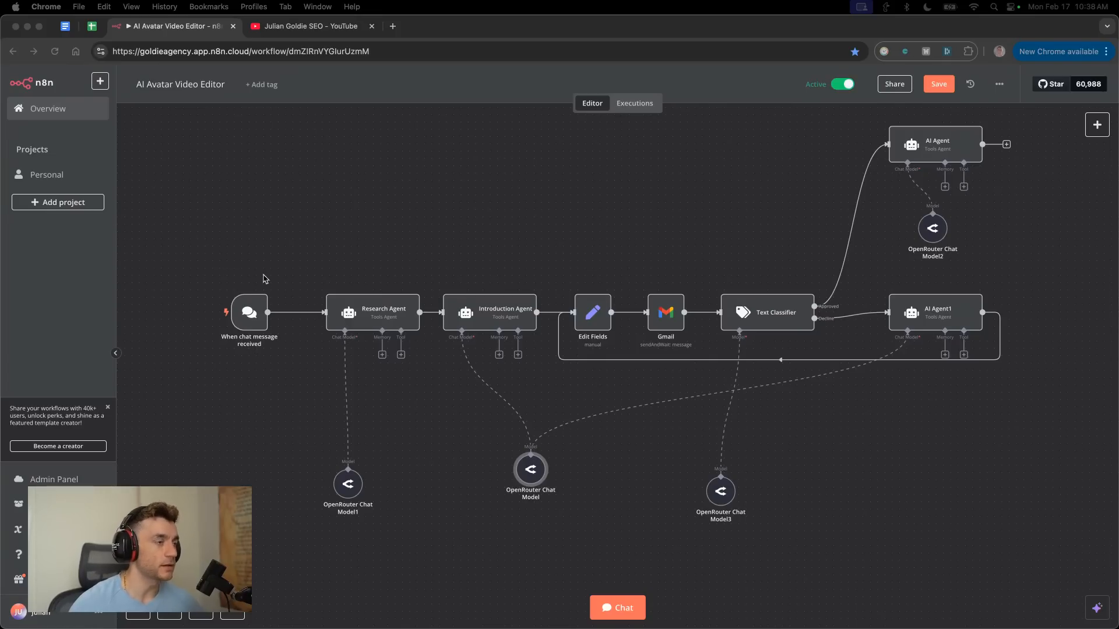
scroll(271, 420, "up", 3)
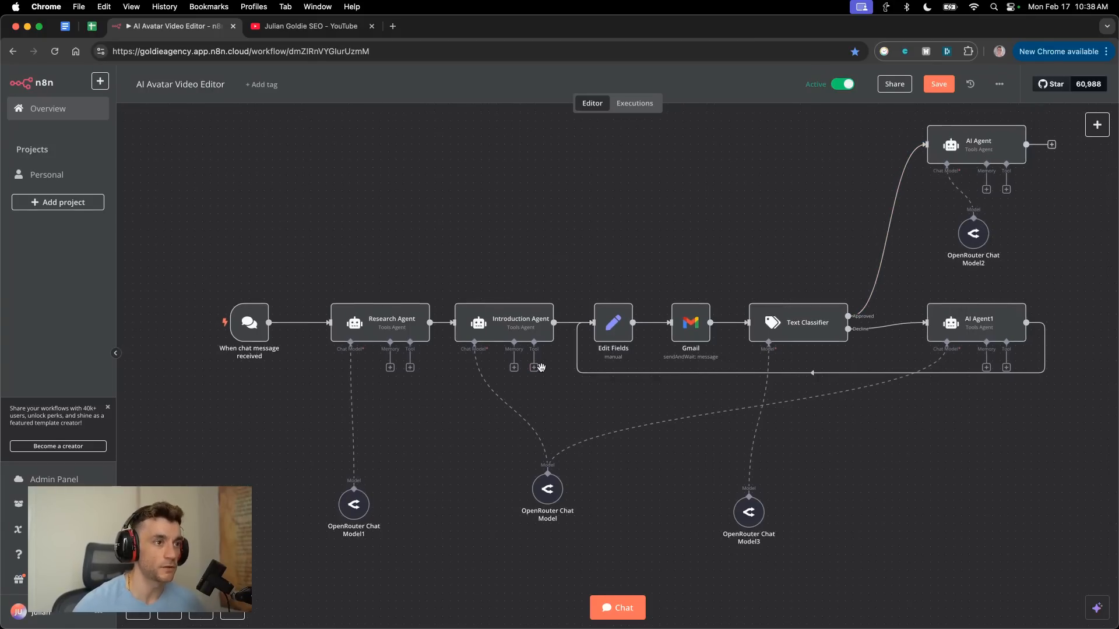
Inspect the credential and model settings of the OpenRouter Chat Model node in the AI Avatar Video Editor workflow.
scroll(542, 370, "up", 2)
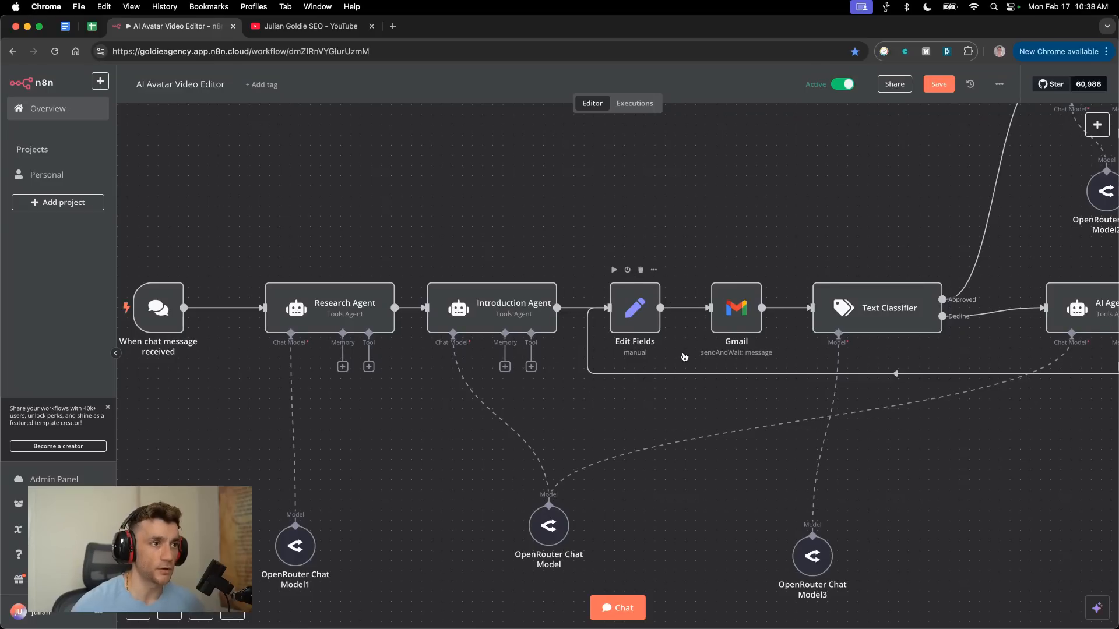
scroll(683, 361, "down", 2)
scroll(869, 379, "up", 2)
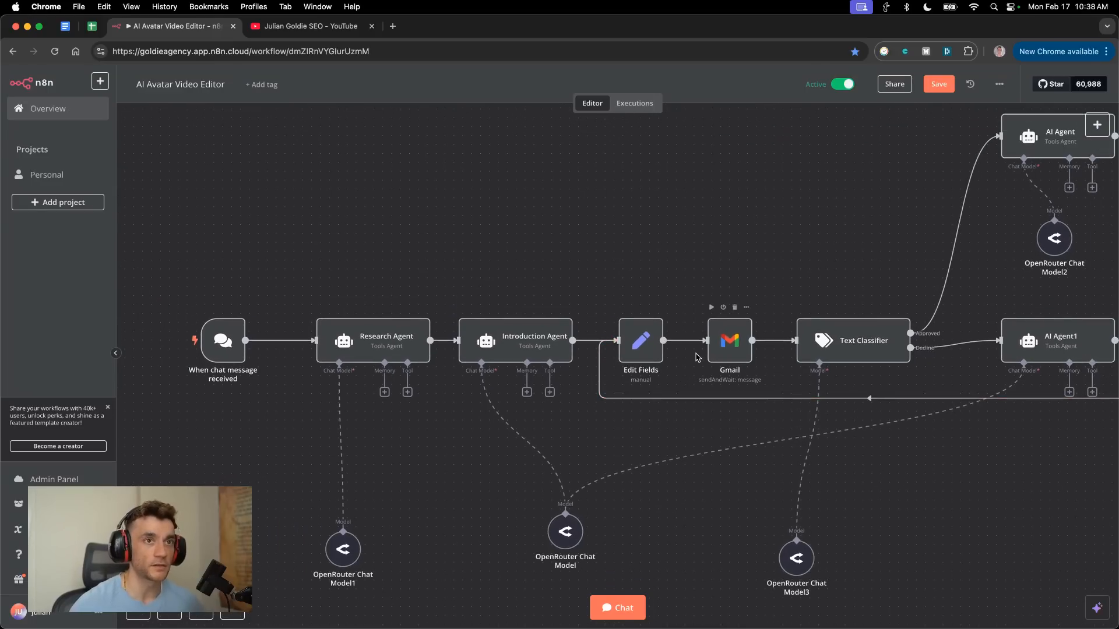
left_click_drag(707, 515, 639, 484)
double_click(498, 512)
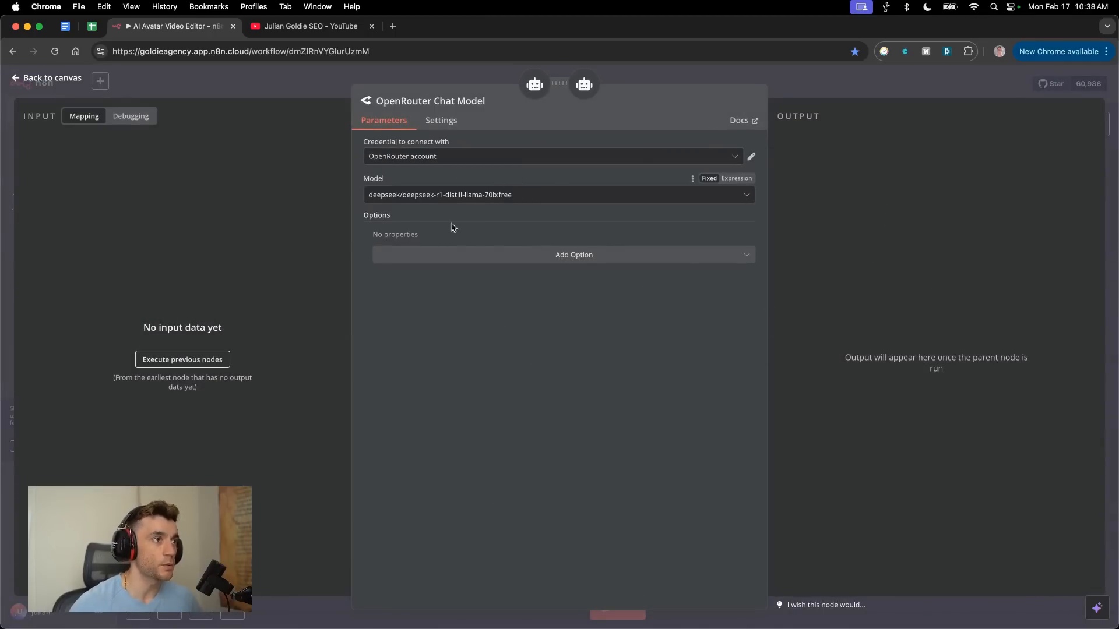
key("Escape")
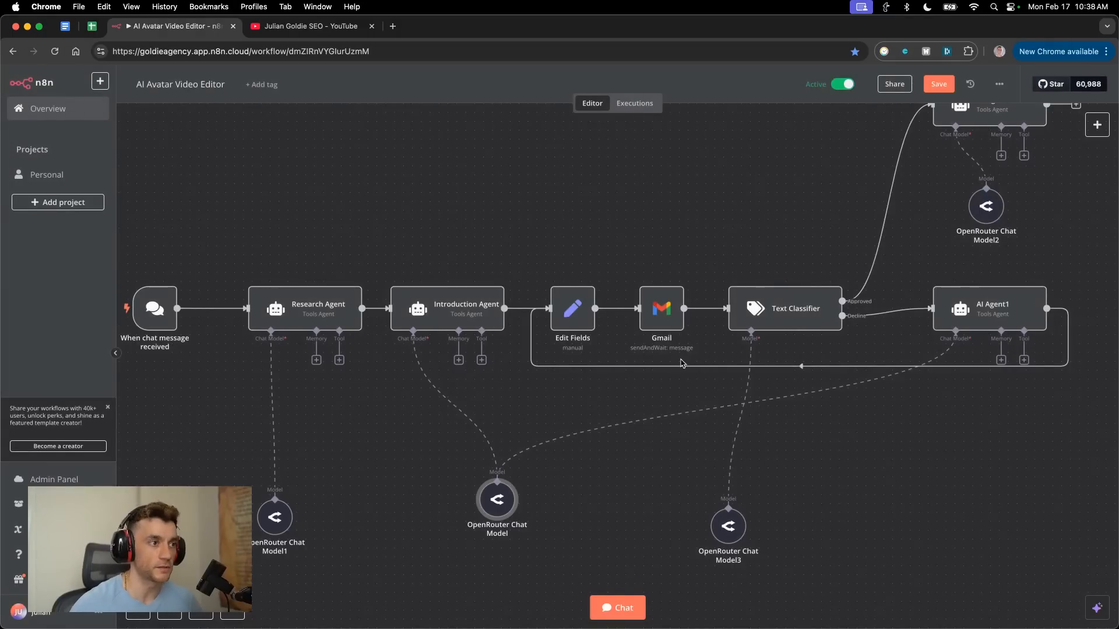
left_click(218, 54)
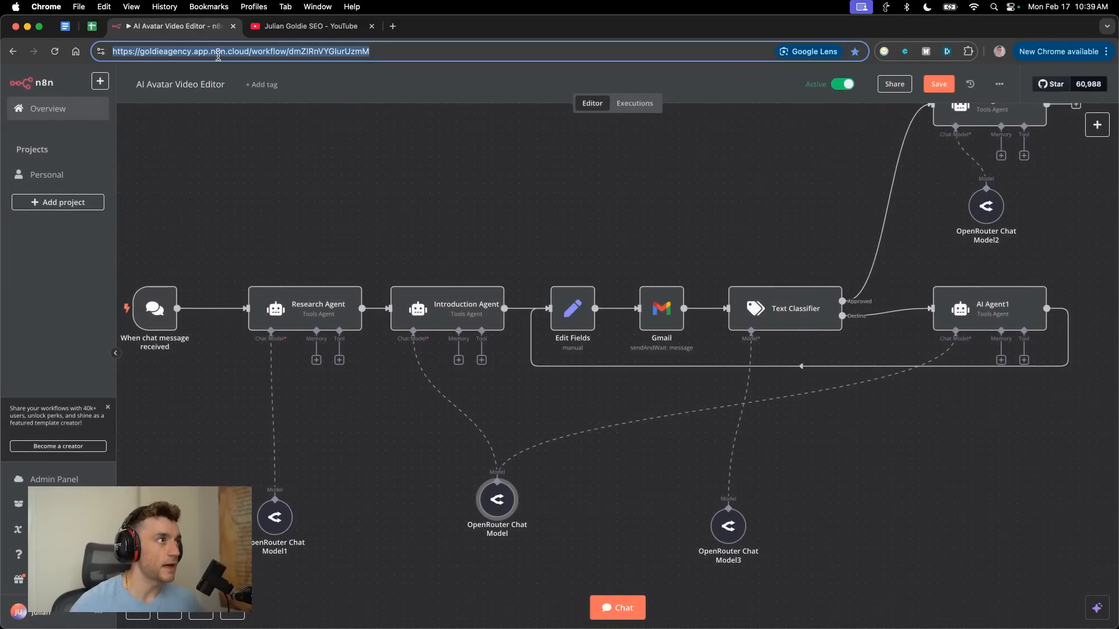
left_click(599, 387)
Rename the AI Agent1 node on the Text Classifier's Decline branch as Rewriting Agent.
scroll(599, 388, "down", 1)
scroll(610, 393, "up", 1)
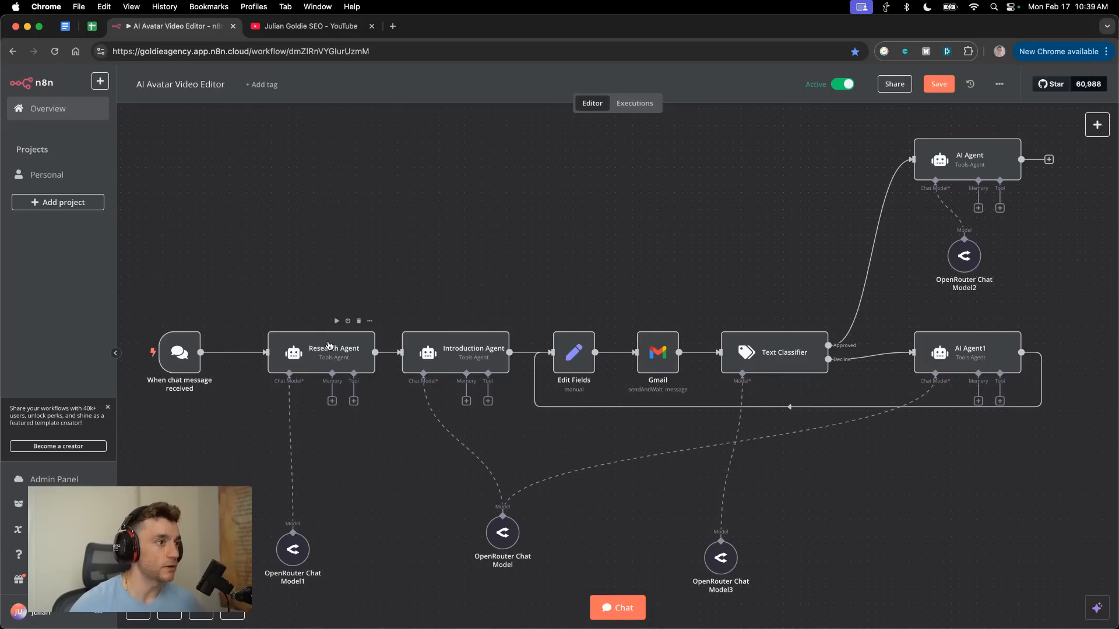
double_click(986, 359)
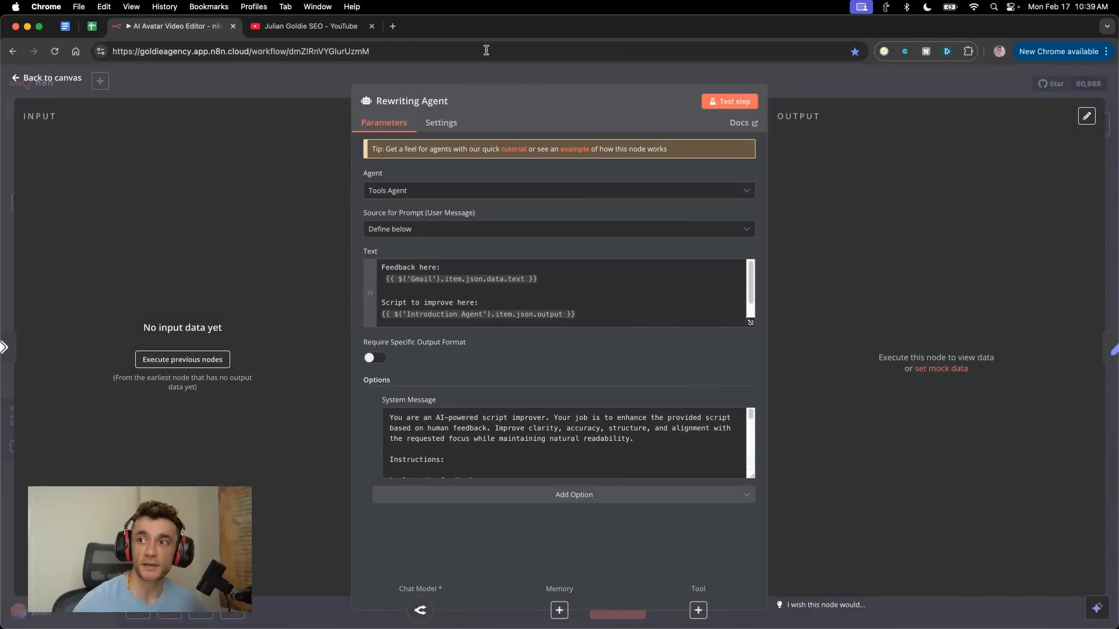
key("Escape")
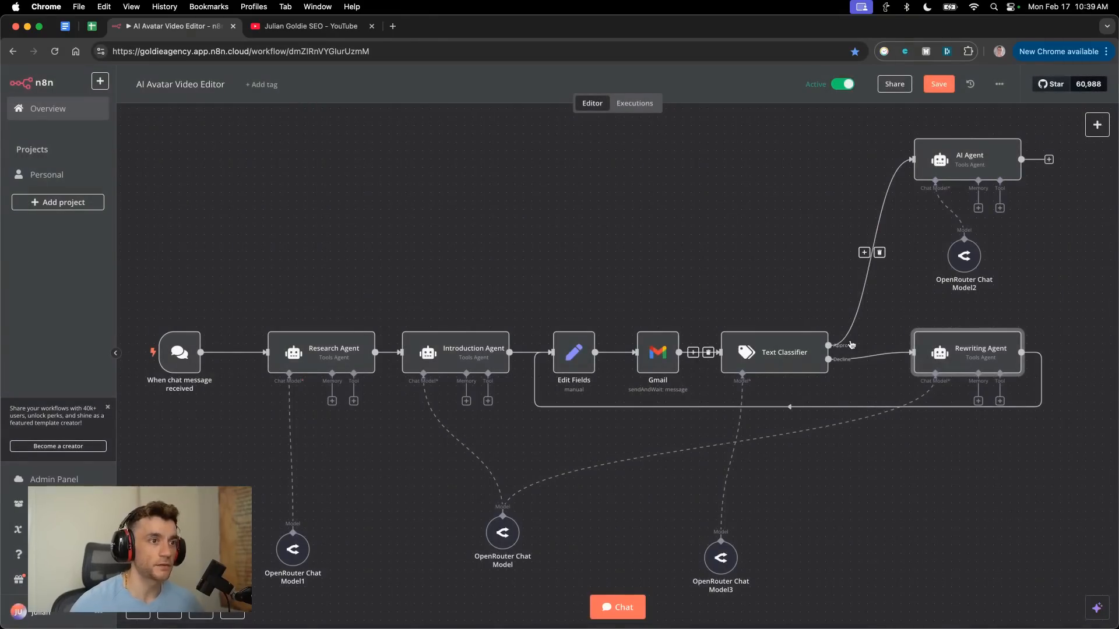
Examine the workflow's path from the chat trigger through the research and introduction agents, Gmail approval, Text Classifier and rewriting loop.
scroll(411, 395, "down", 2)
scroll(313, 332, "down", 4)
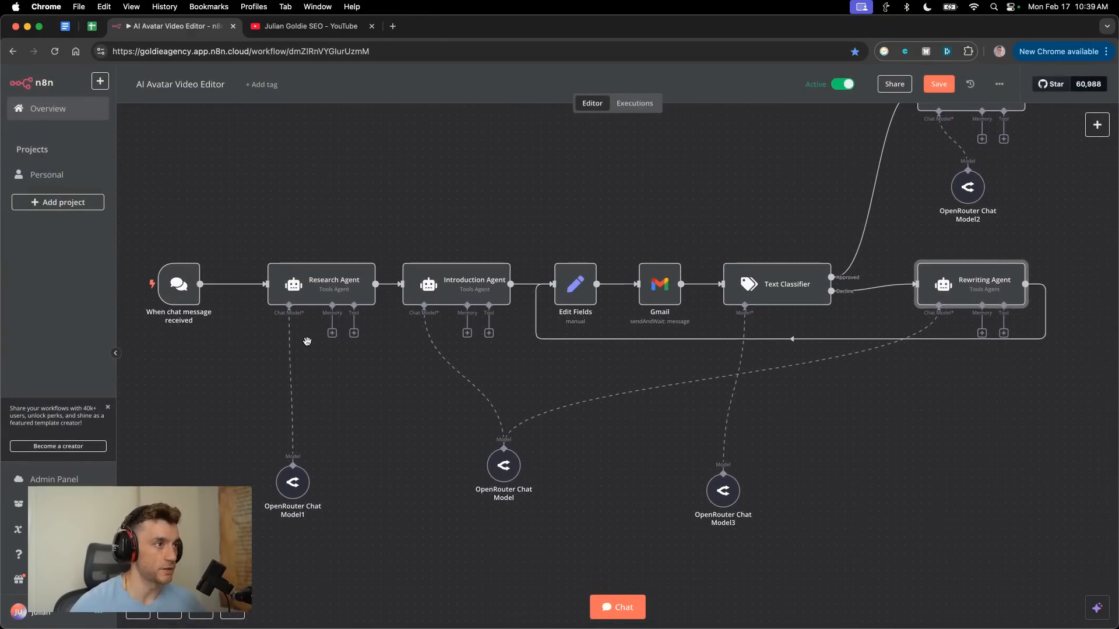
scroll(302, 346, "up", 5)
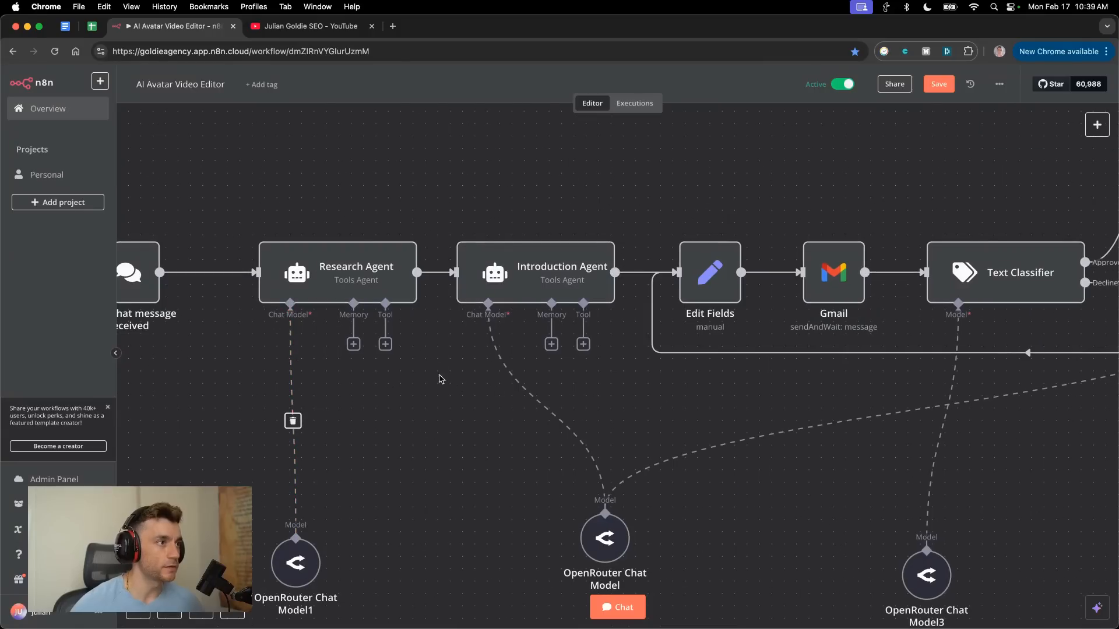
left_click_drag(430, 374, 440, 371)
left_click_drag(369, 399, 440, 467)
scroll(496, 374, "down", 3)
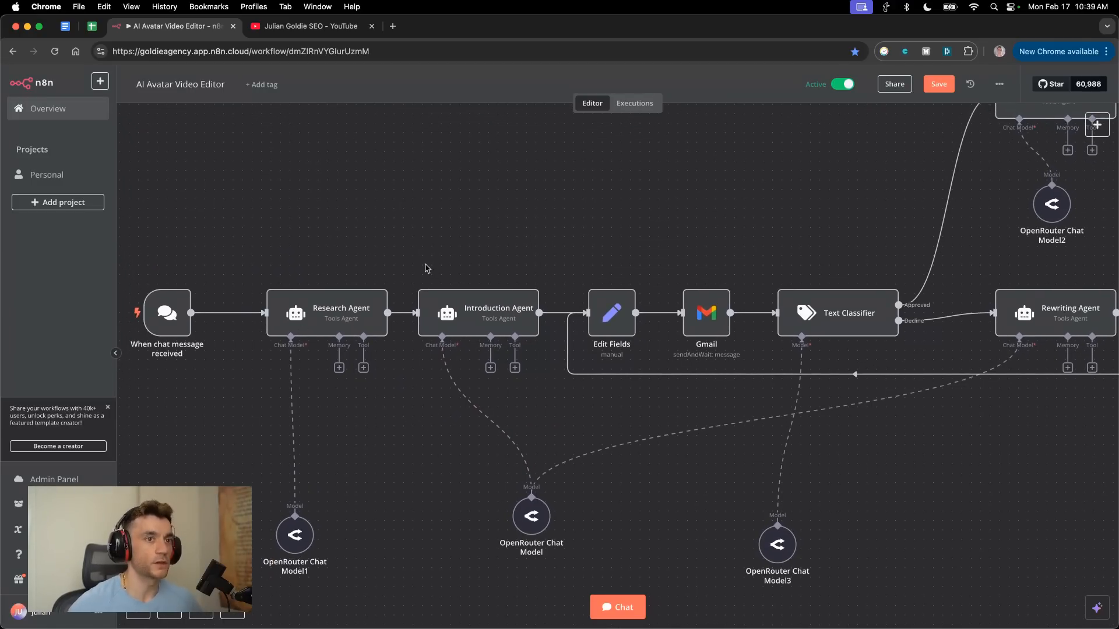
scroll(426, 265, "down", 2)
scroll(569, 400, "up", 3)
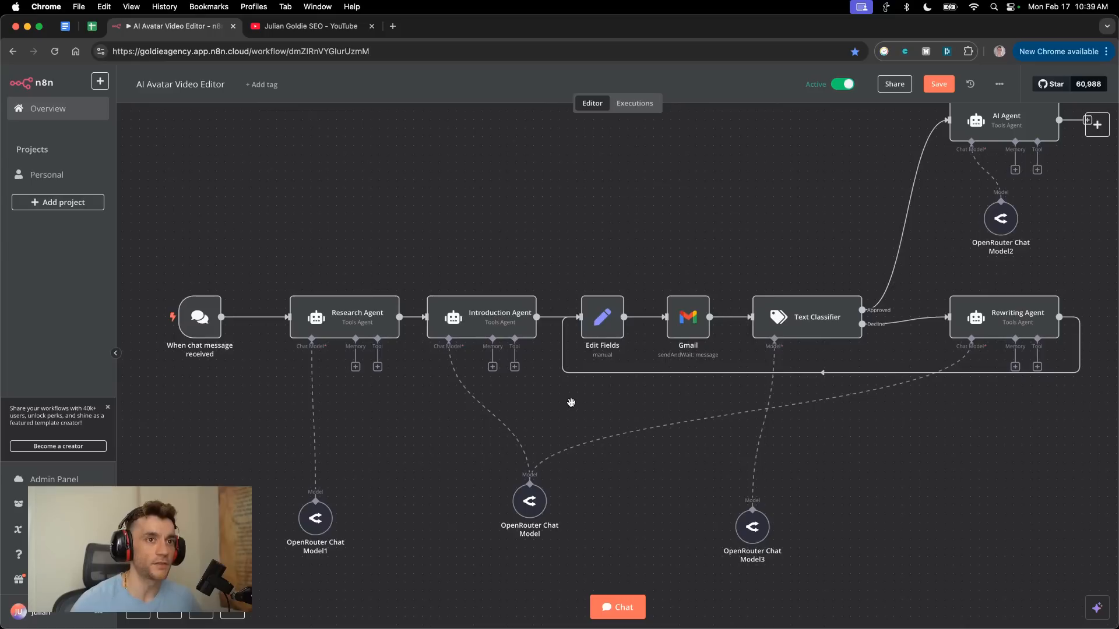
scroll(570, 377, "down", 3)
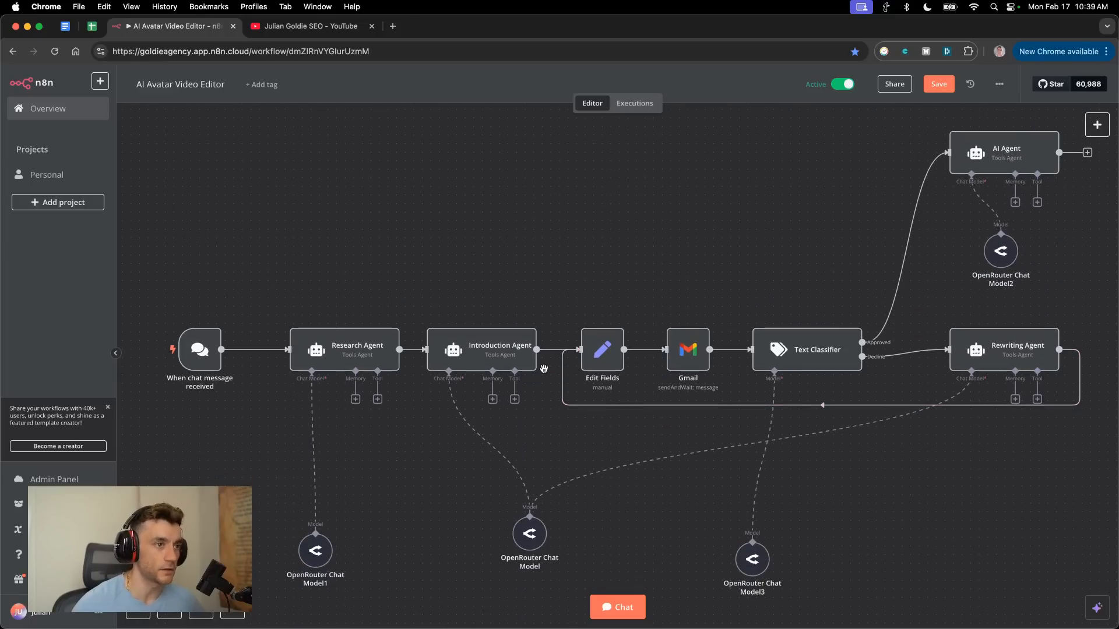
mouse_move(417, 358)
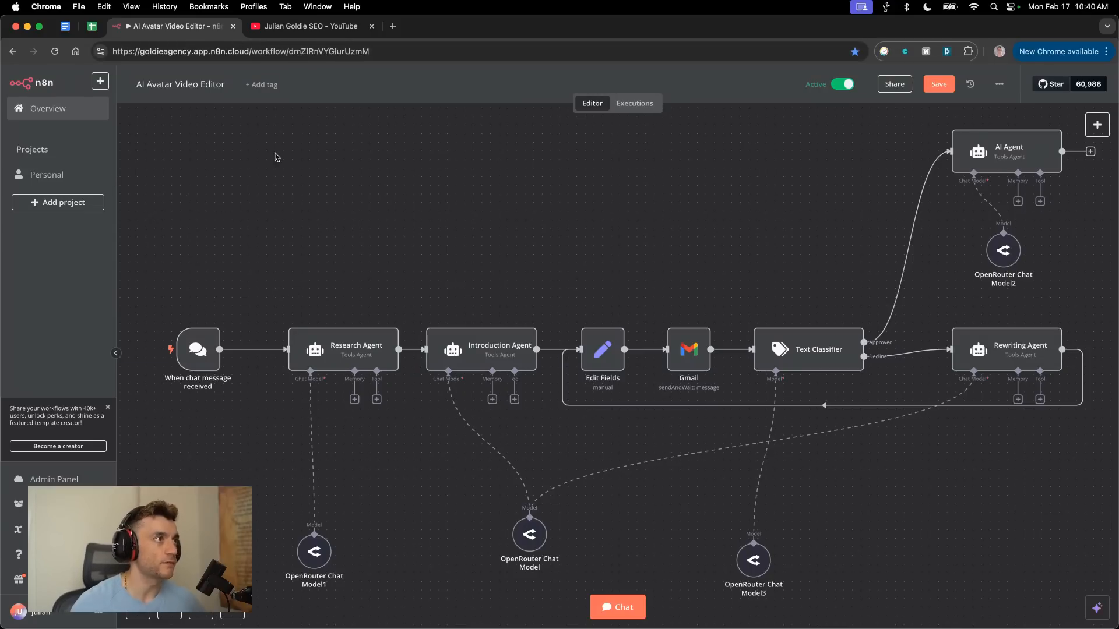
Check the latest videos on the YouTube channel and return to the n8n workflow.
left_click(291, 27)
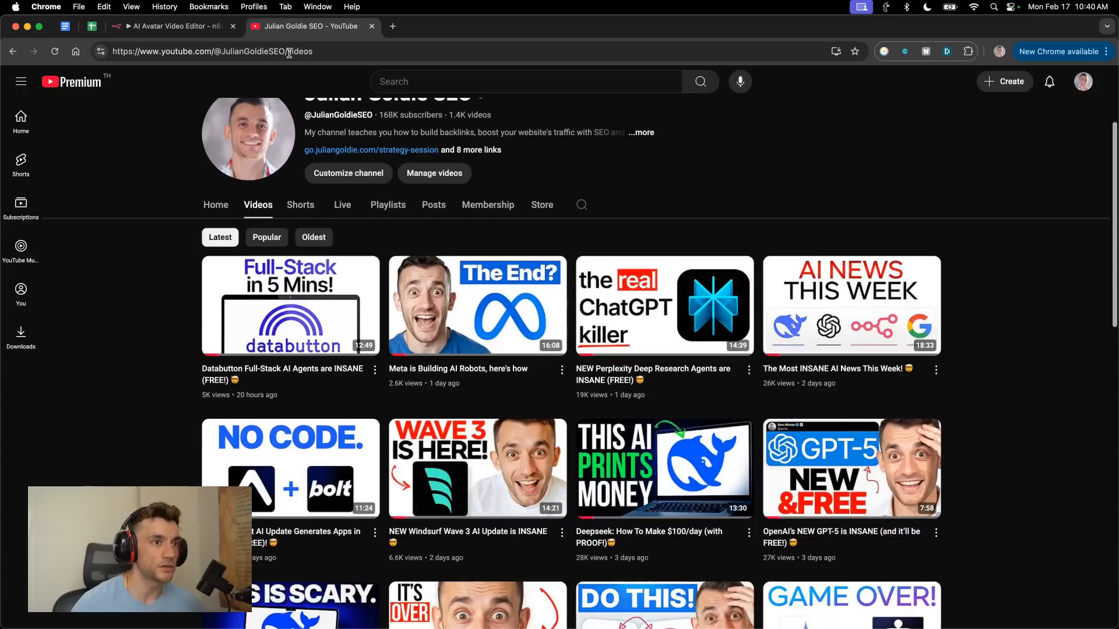
mouse_move(870, 339)
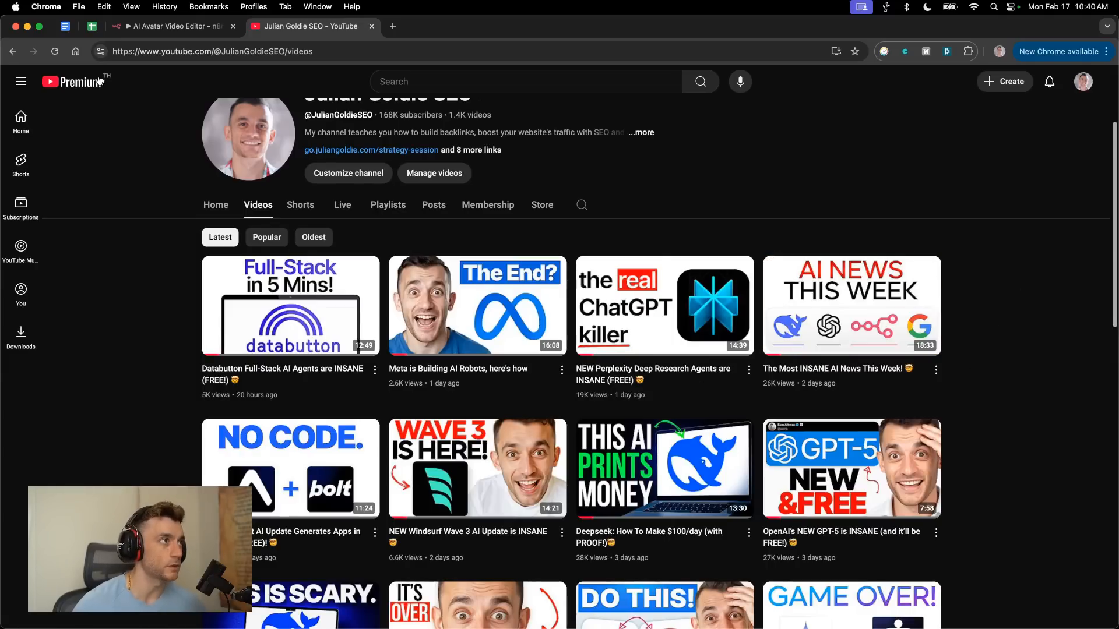
left_click(112, 33)
Run the workflow by sending the chat message "New AI Meta robots from partnr".
scroll(524, 513, "down", 2)
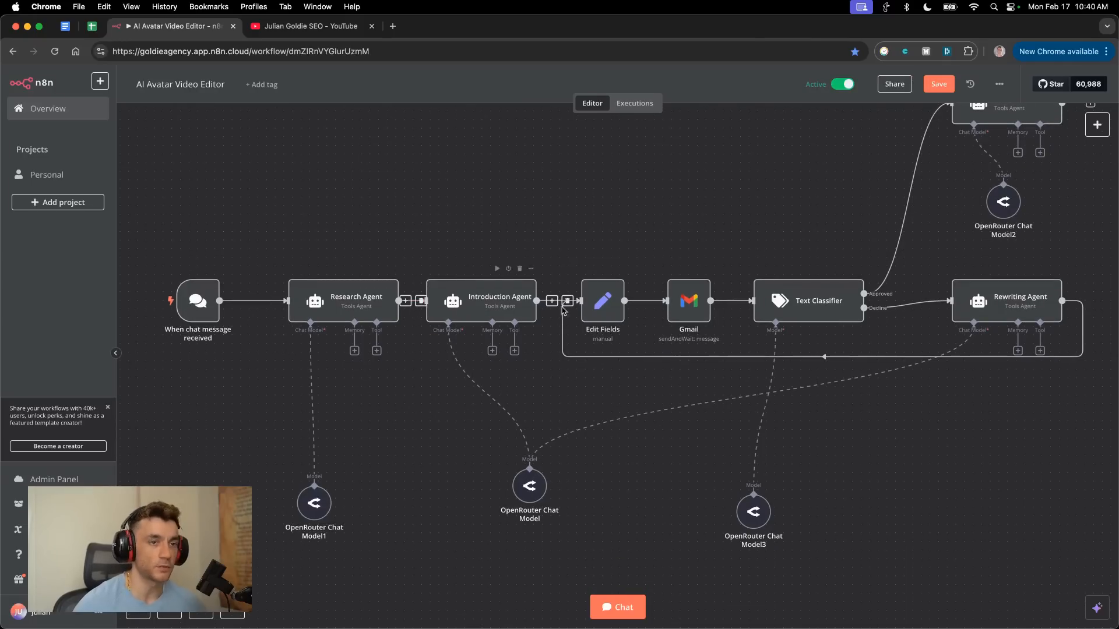
scroll(972, 462, "up", 1)
scroll(972, 462, "up", 2)
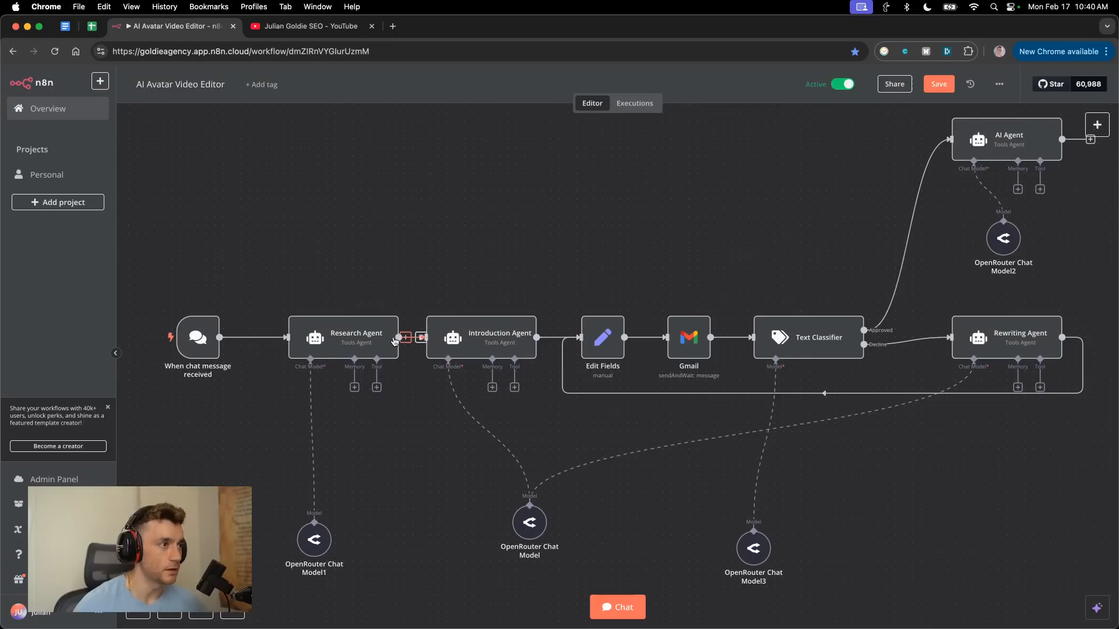
mouse_move(499, 463)
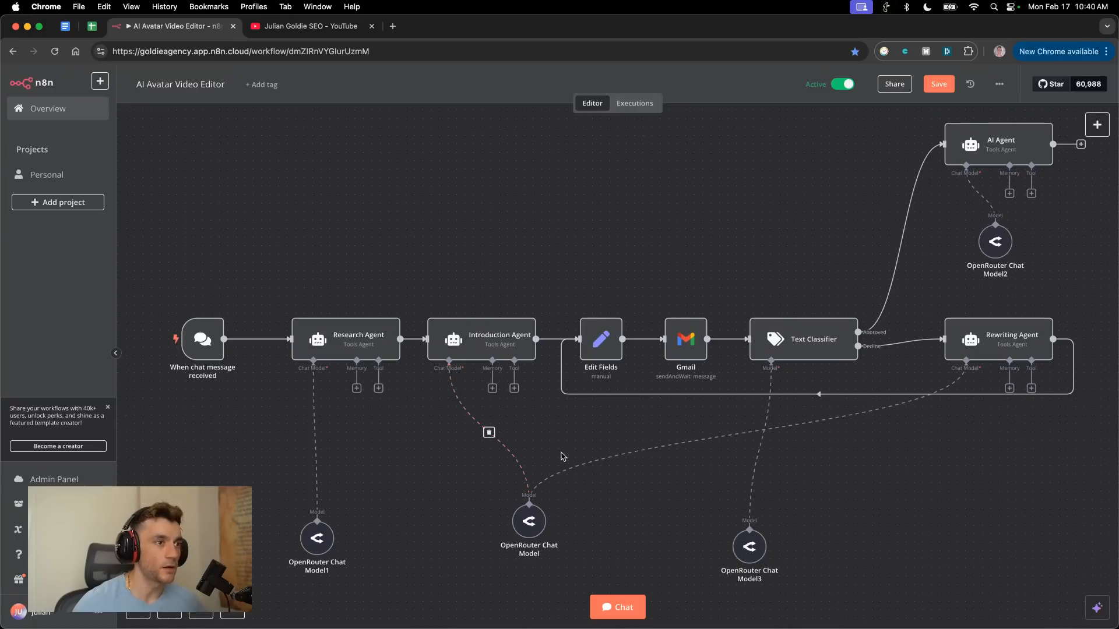
scroll(567, 446, "down", 2)
scroll(563, 451, "down", 1)
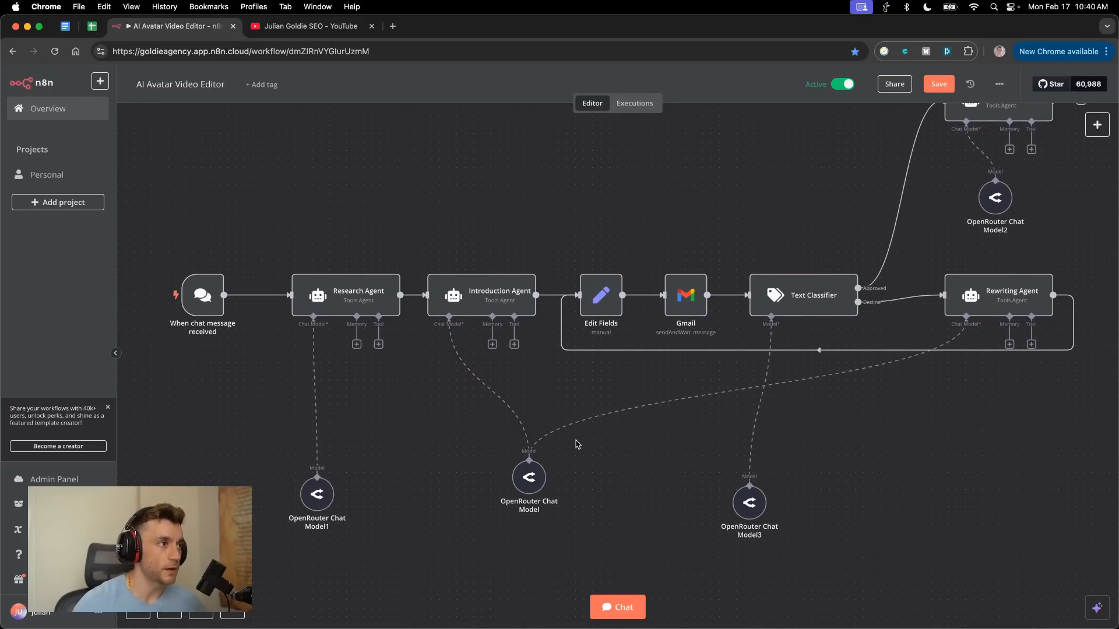
left_click(633, 608)
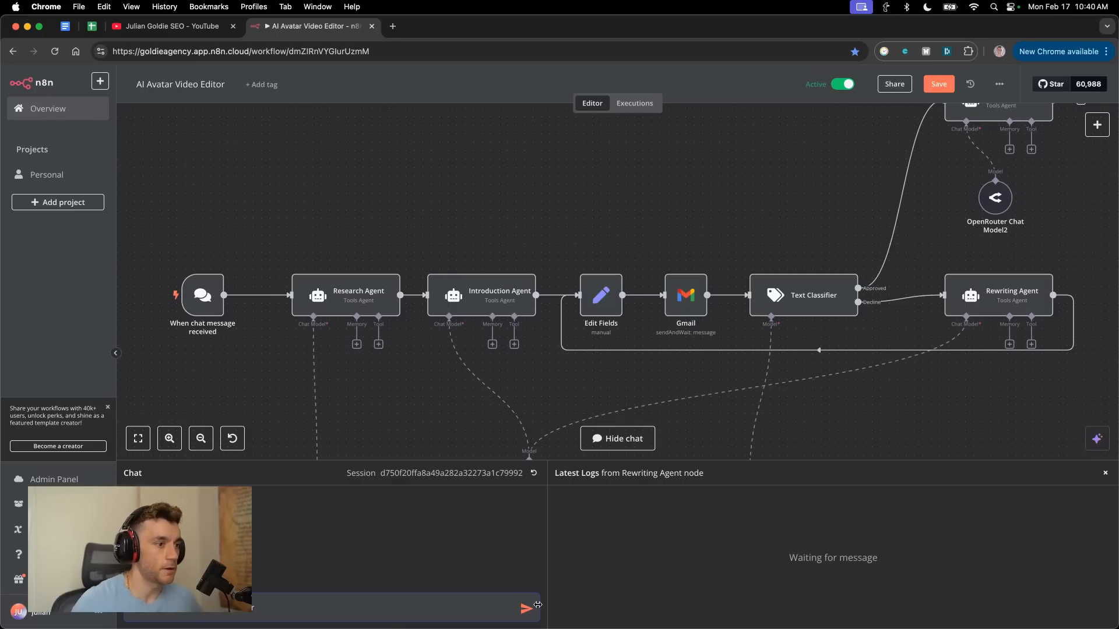
key("Return")
Follow the workflow run through the Research Agent, Introduction Agent and Edit Fields nodes to the Gmail approval step.
scroll(359, 354, "down", 1)
scroll(359, 354, "down", 2)
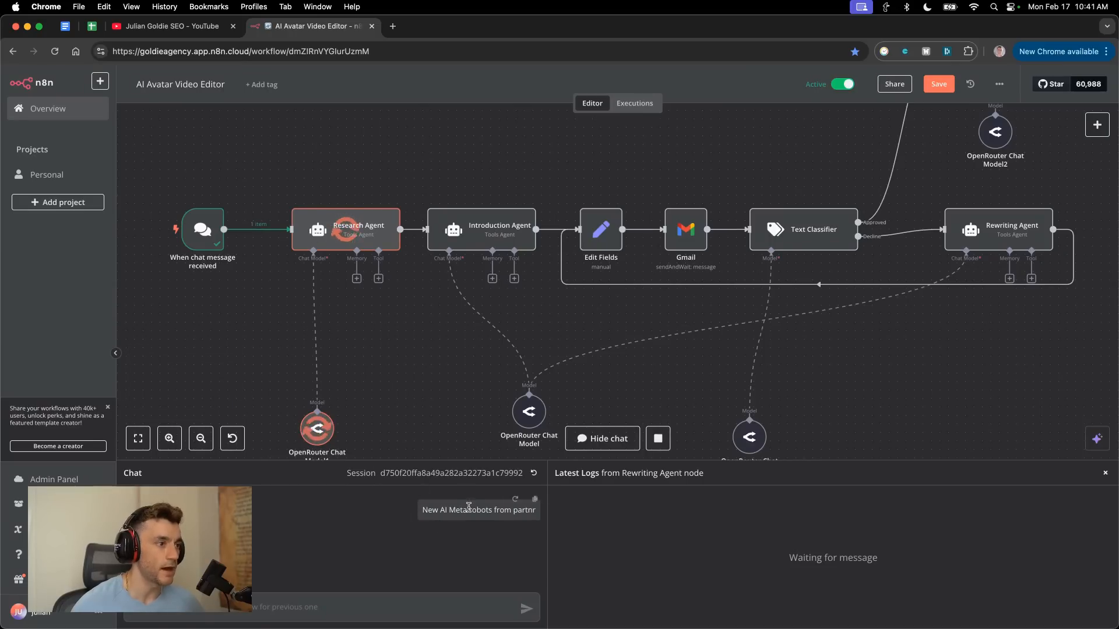
scroll(400, 300, "down", 1)
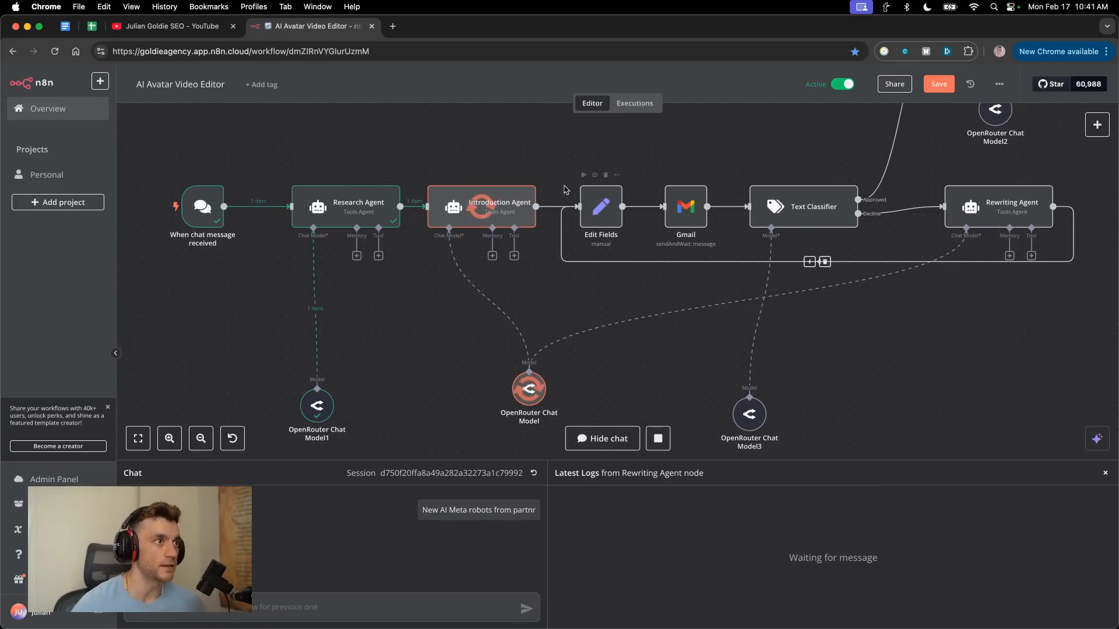
scroll(518, 248, "up", 1)
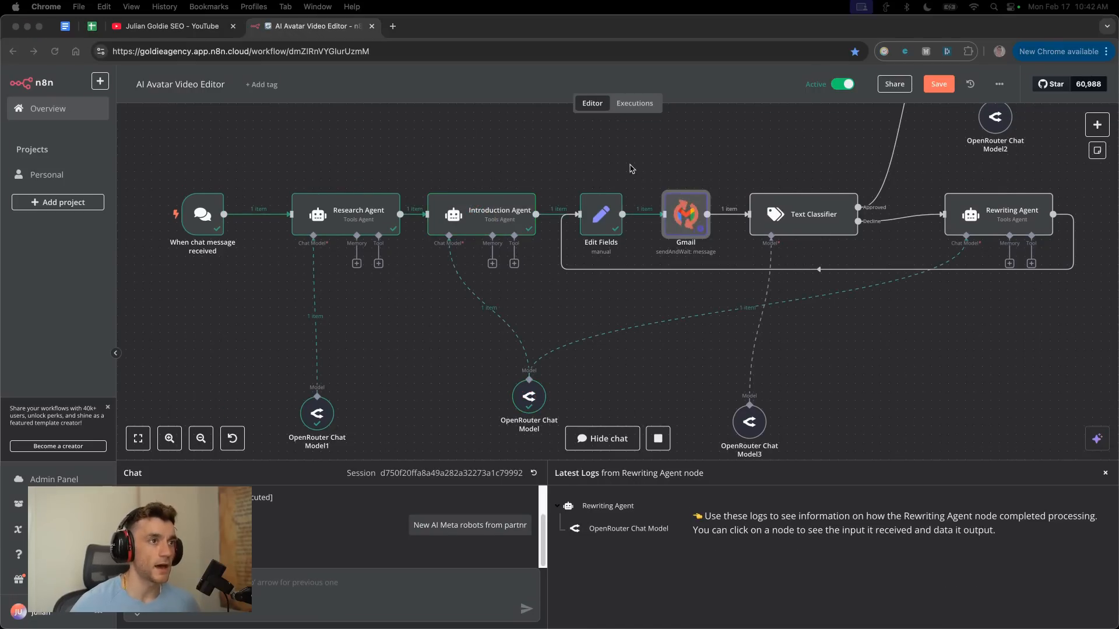
left_click(537, 291)
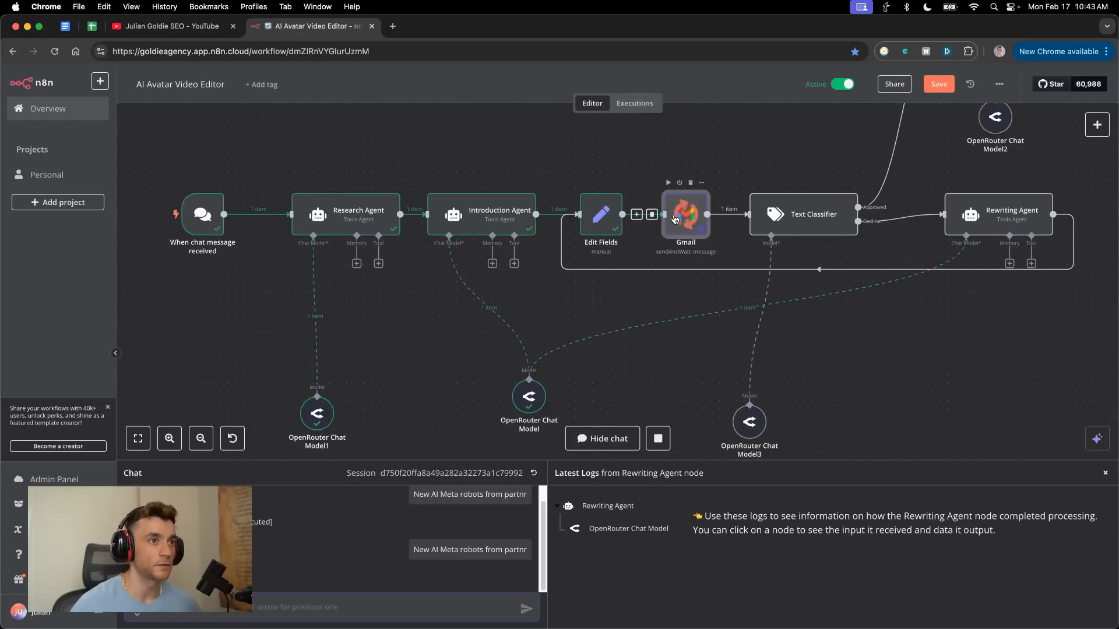
scroll(747, 269, "up", 1)
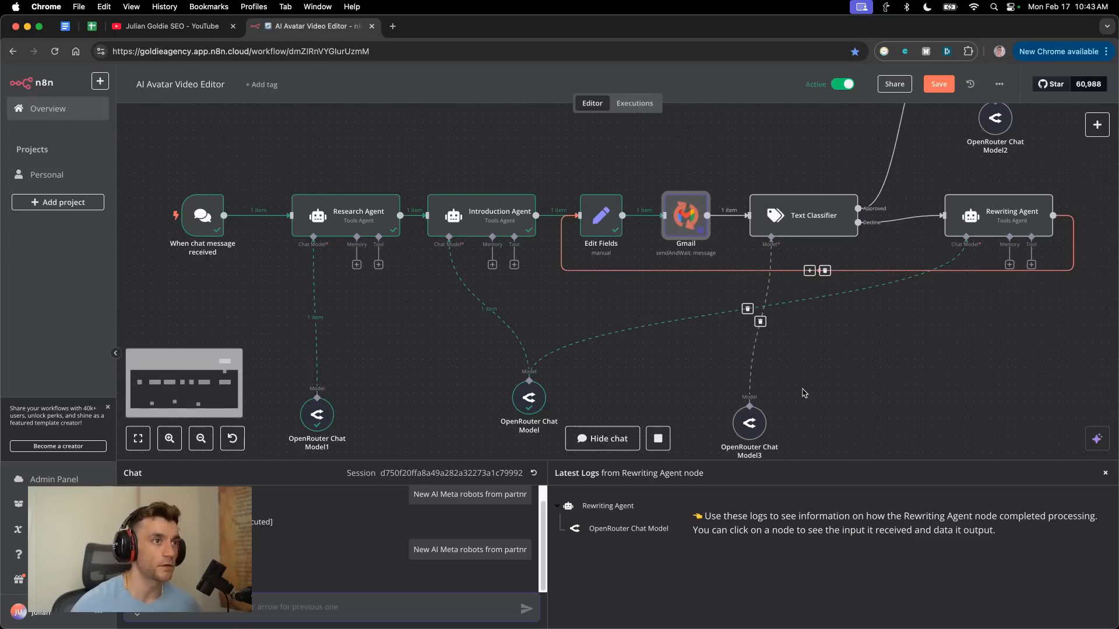
key("ctrl+shift+Tab")
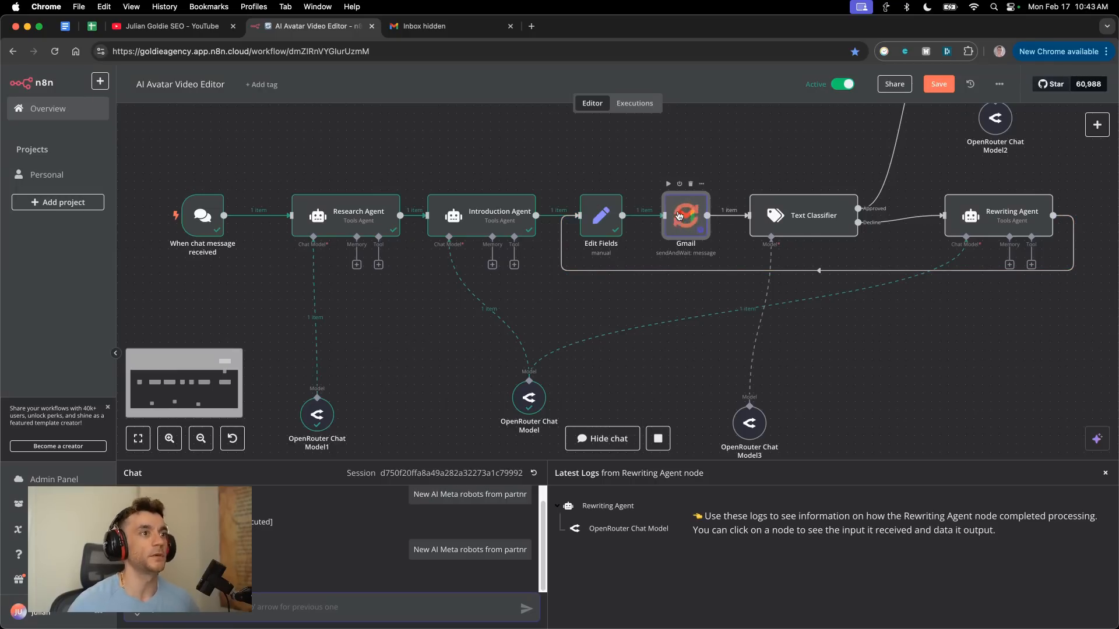
Switch to Gmail, look at the Approval Required email's subject and opening line, and enlarge the page to 150%.
left_click(431, 26)
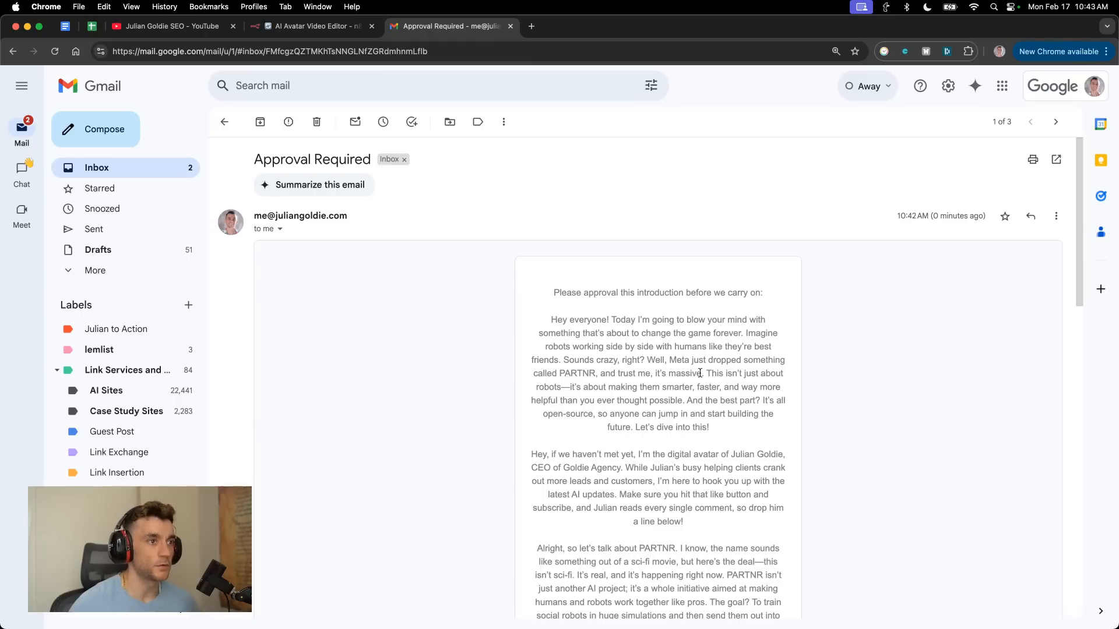
left_click_drag(252, 159, 366, 159)
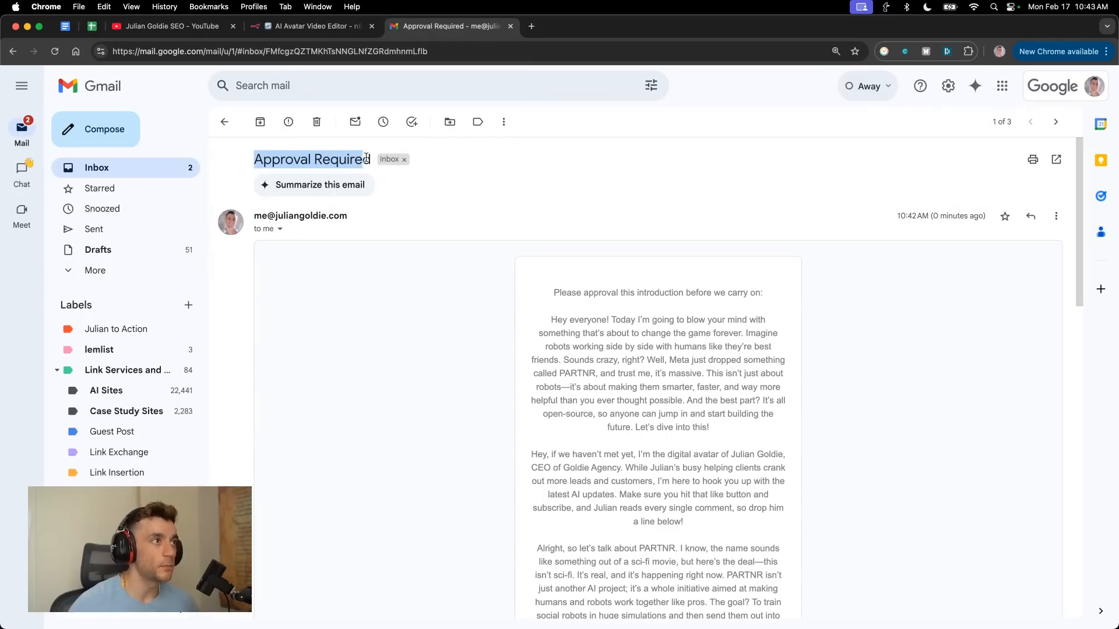
scroll(569, 222, "down", 3)
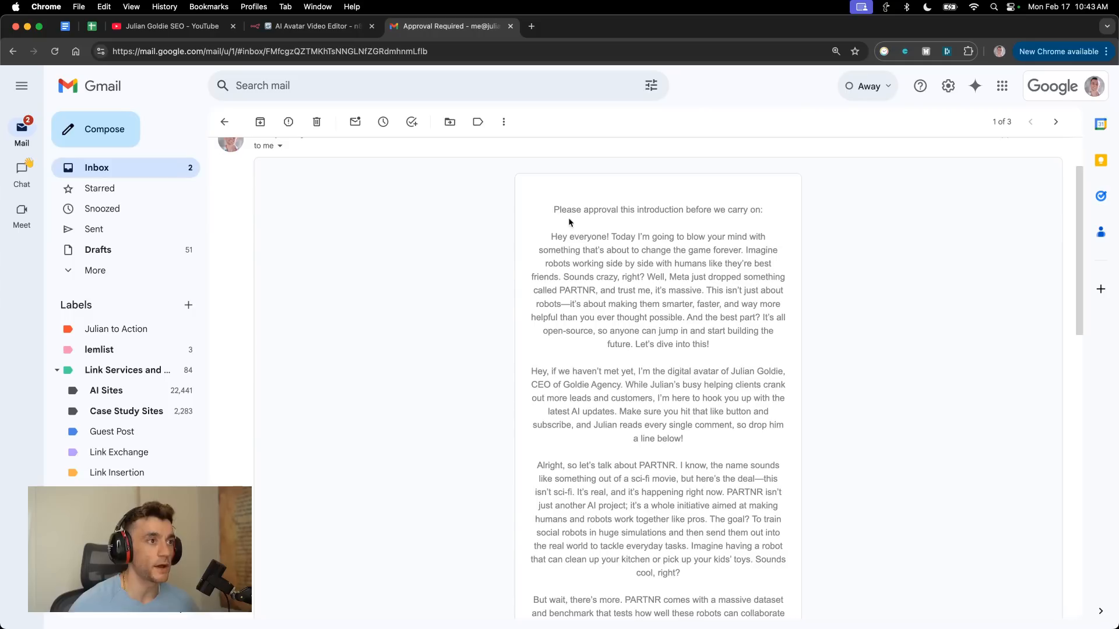
left_click_drag(554, 208, 797, 208)
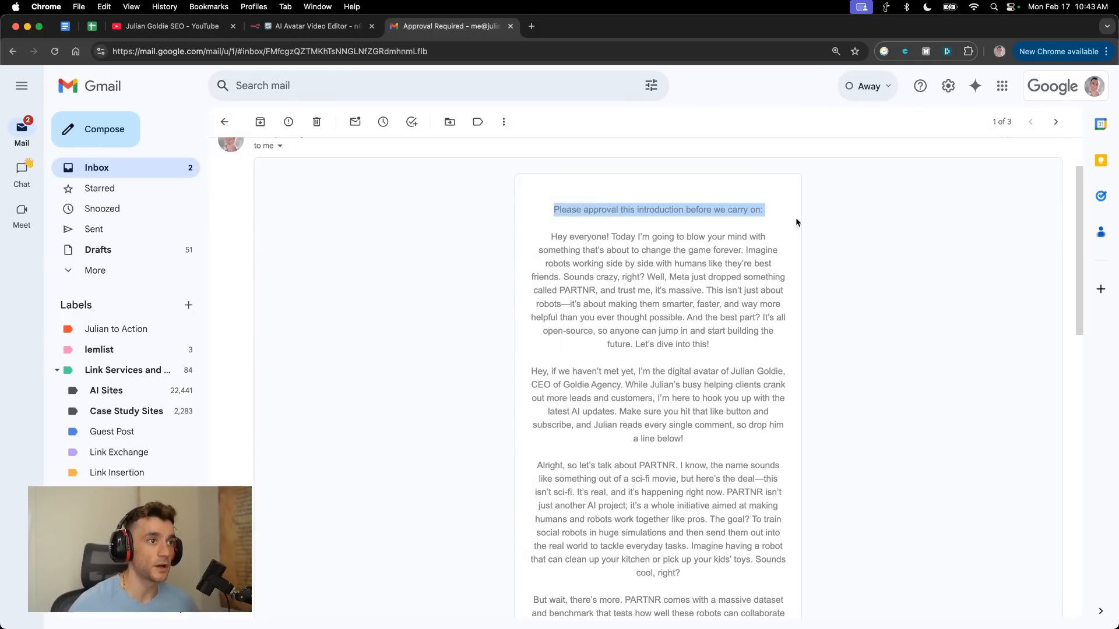
left_click(746, 320)
key("super+plus")
key("super+plus")
scroll(699, 324, "down", 1)
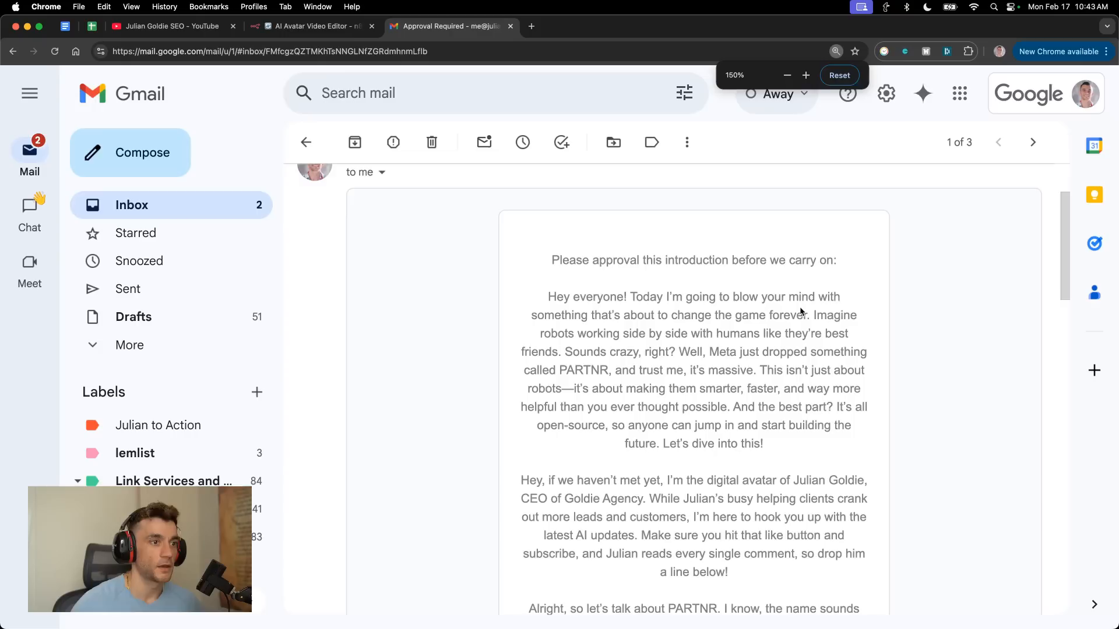
Read through the generated introduction script in the Approval Required email.
left_click_drag(557, 260, 699, 389)
left_click(671, 309)
left_click_drag(678, 311, 772, 433)
scroll(586, 240, "down", 6)
scroll(586, 241, "up", 1)
left_click_drag(690, 263, 839, 434)
scroll(824, 441, "down", 8)
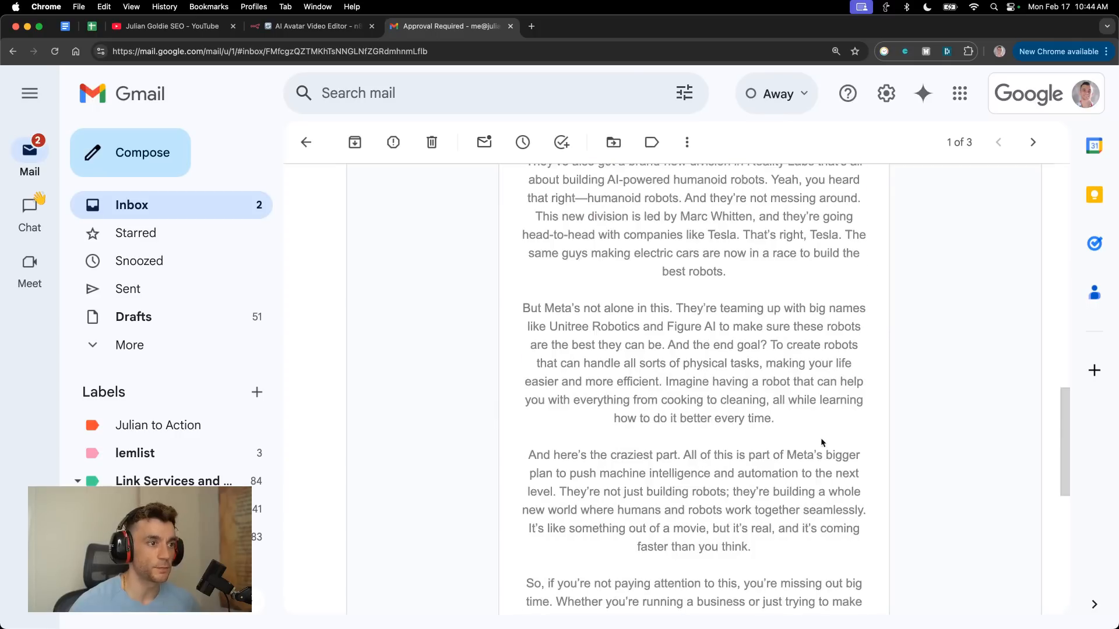
Open the response form from the Approval Required email and go to its empty Response field.
scroll(822, 436, "down", 6)
left_click(698, 371)
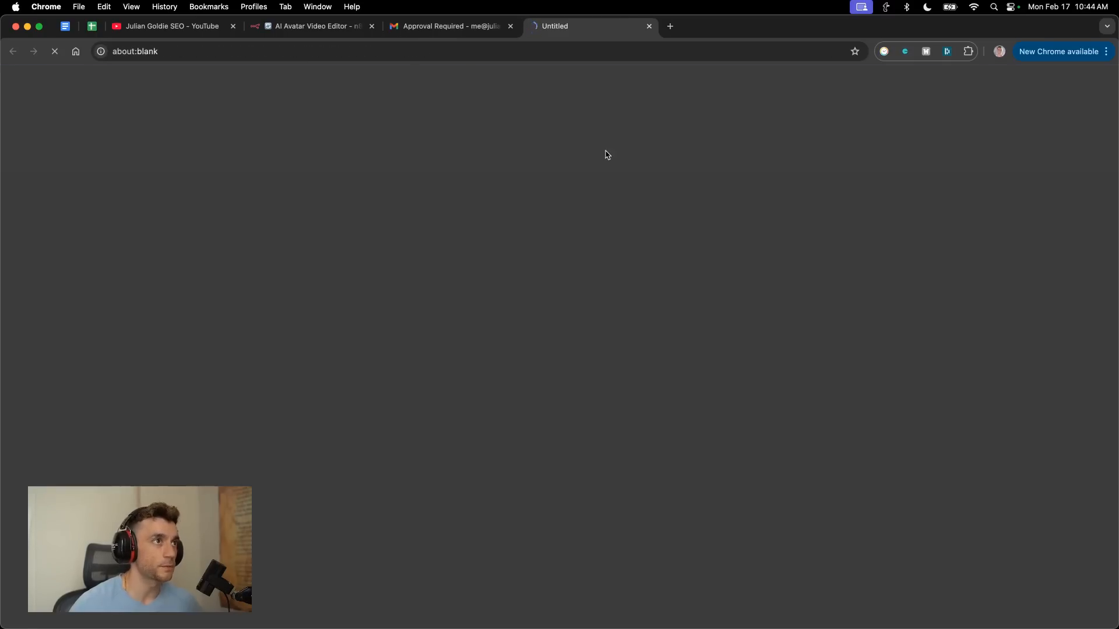
scroll(615, 323, "down", 8)
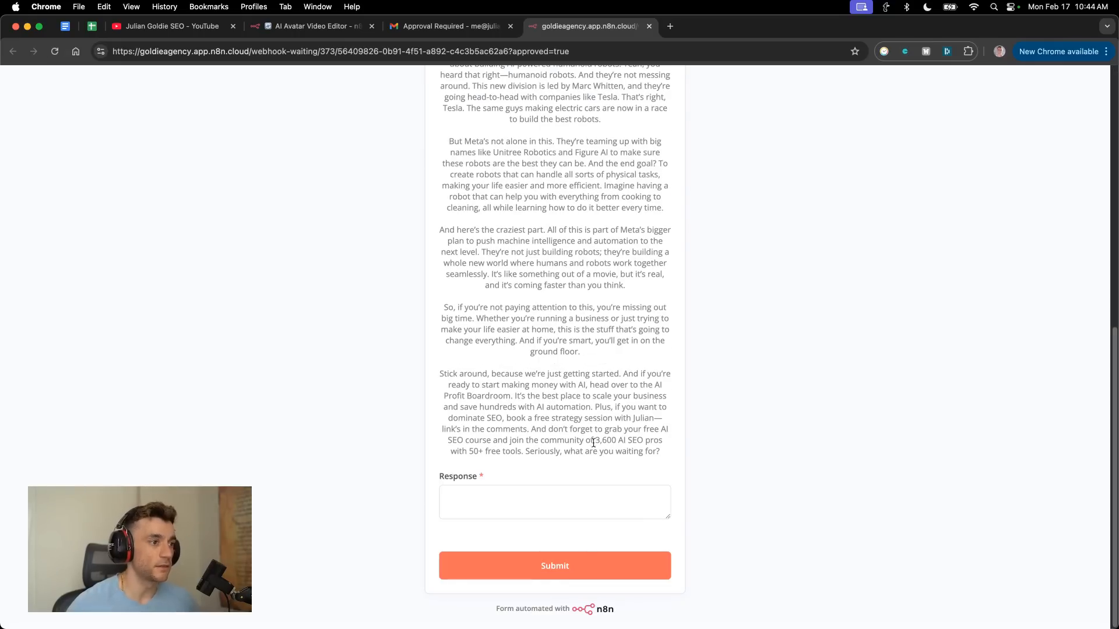
left_click(556, 497)
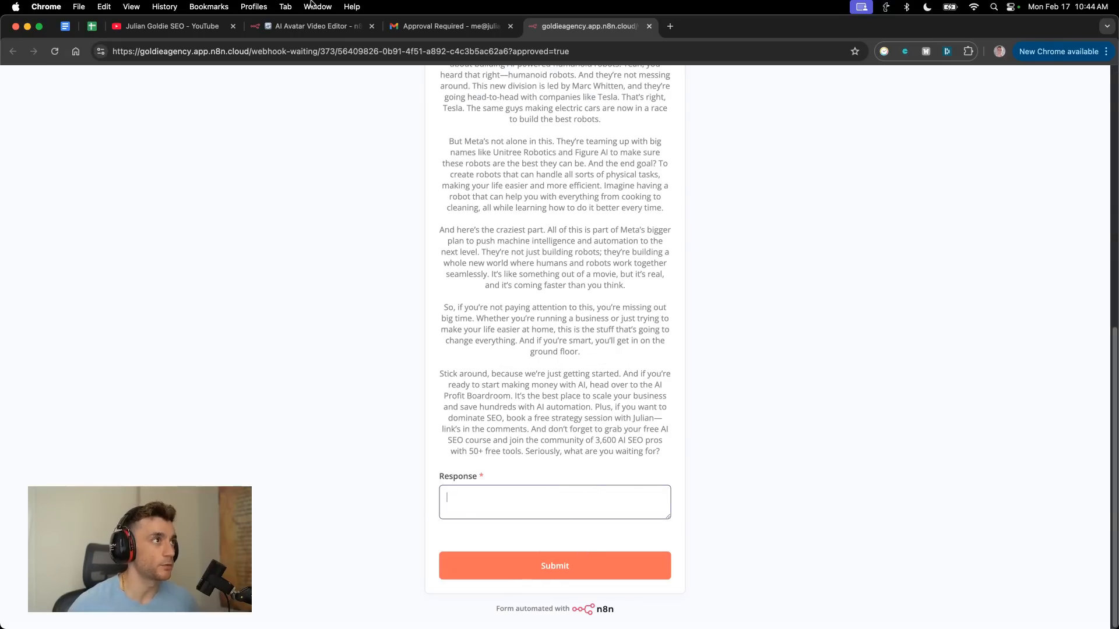
Inspect the Approved and Decline branches in the n8n workflow and reread the opening of the introduction in the Gmail approval email.
left_click(315, 26)
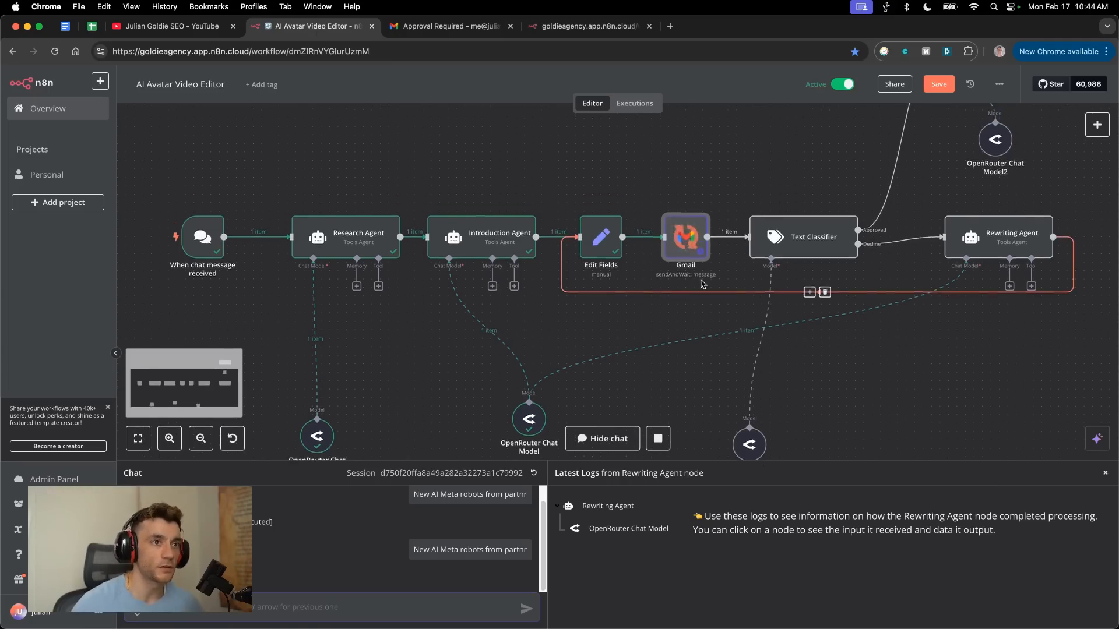
scroll(702, 284, "up", 3)
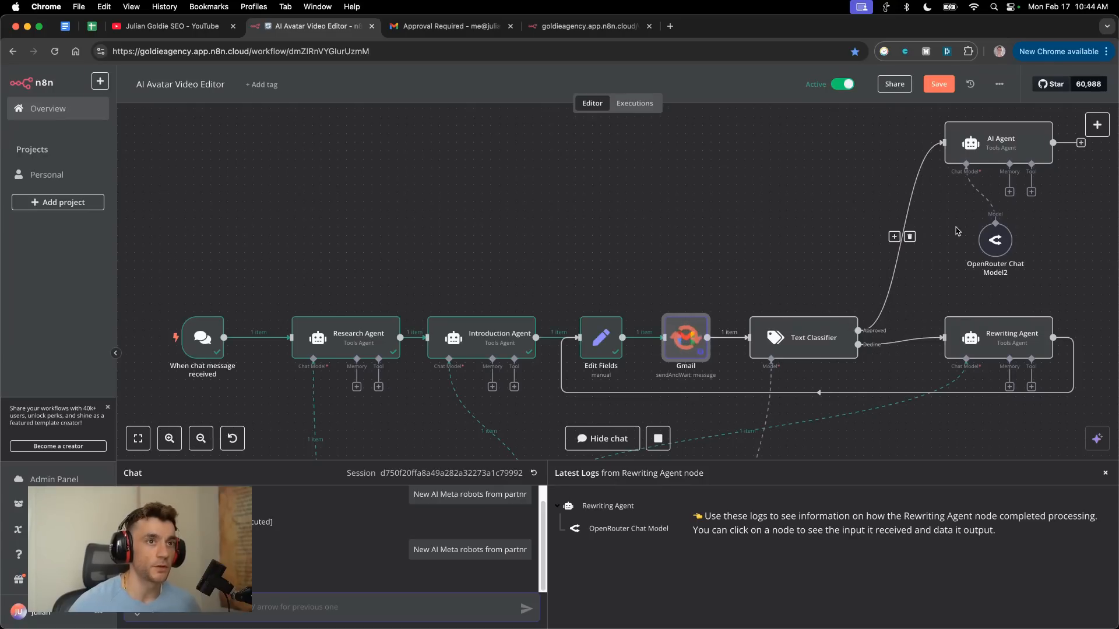
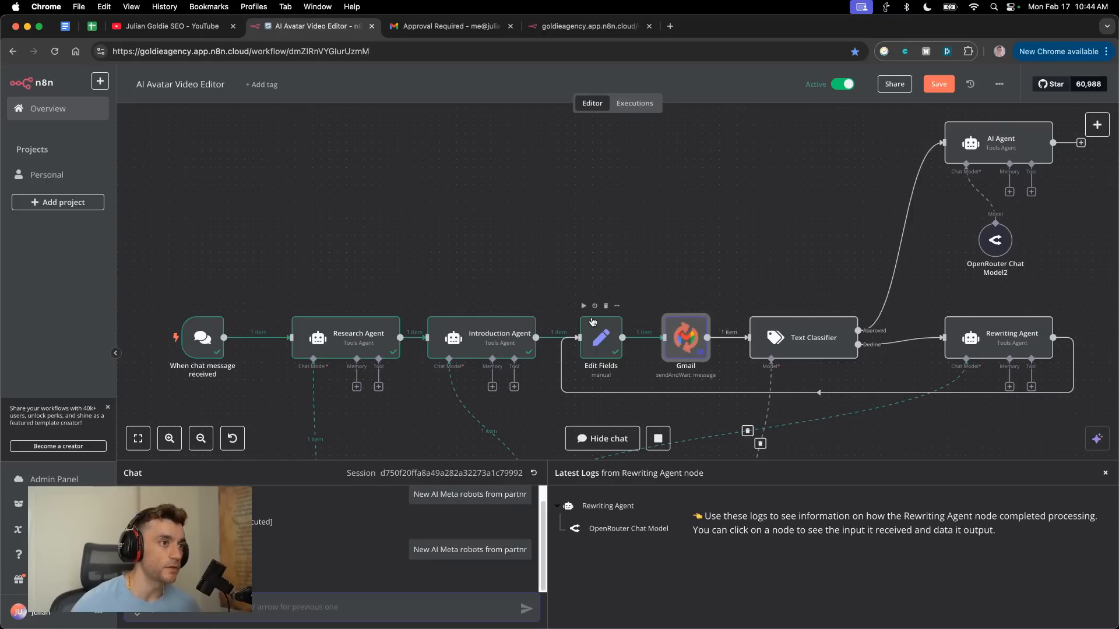
left_click(449, 27)
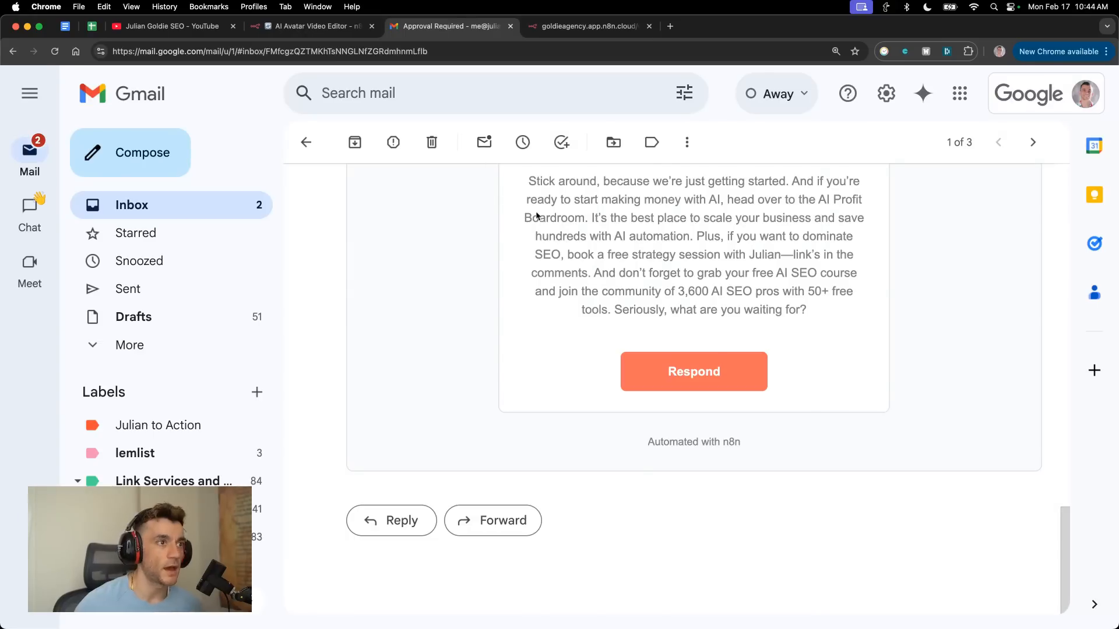
scroll(582, 262, "up", 5)
scroll(519, 374, "up", 3)
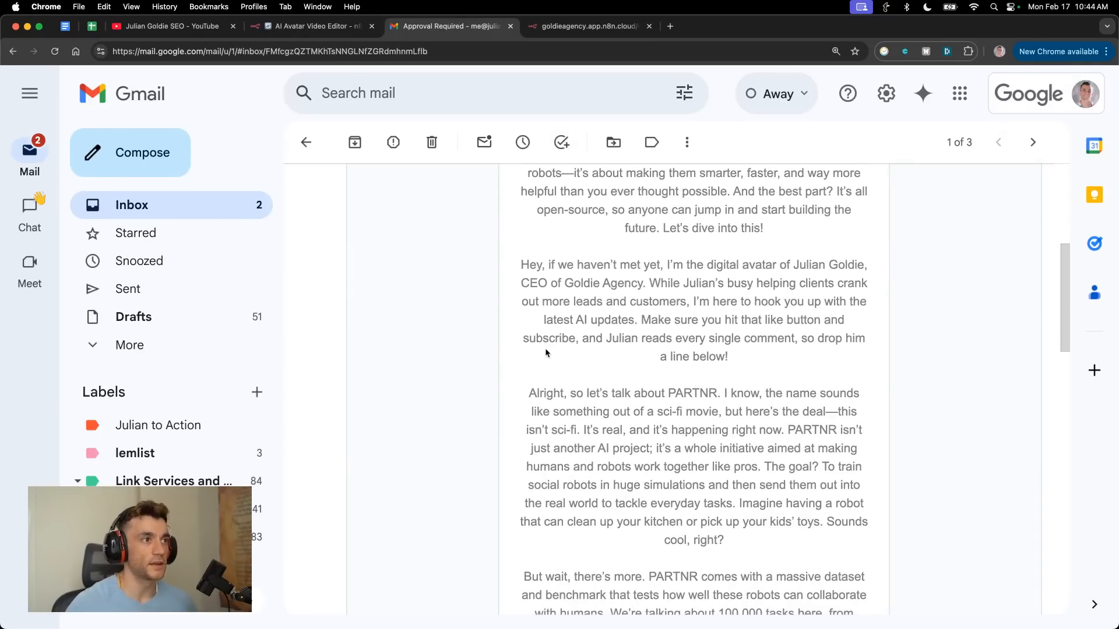
scroll(580, 327, "up", 3)
scroll(586, 295, "down", 3)
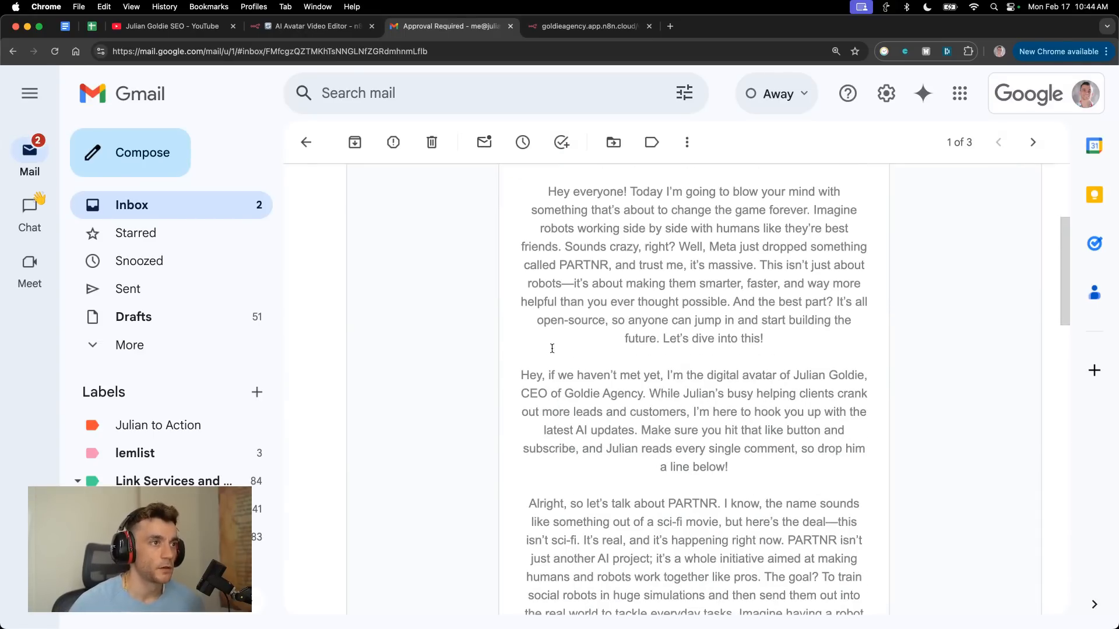
scroll(556, 221, "up", 1)
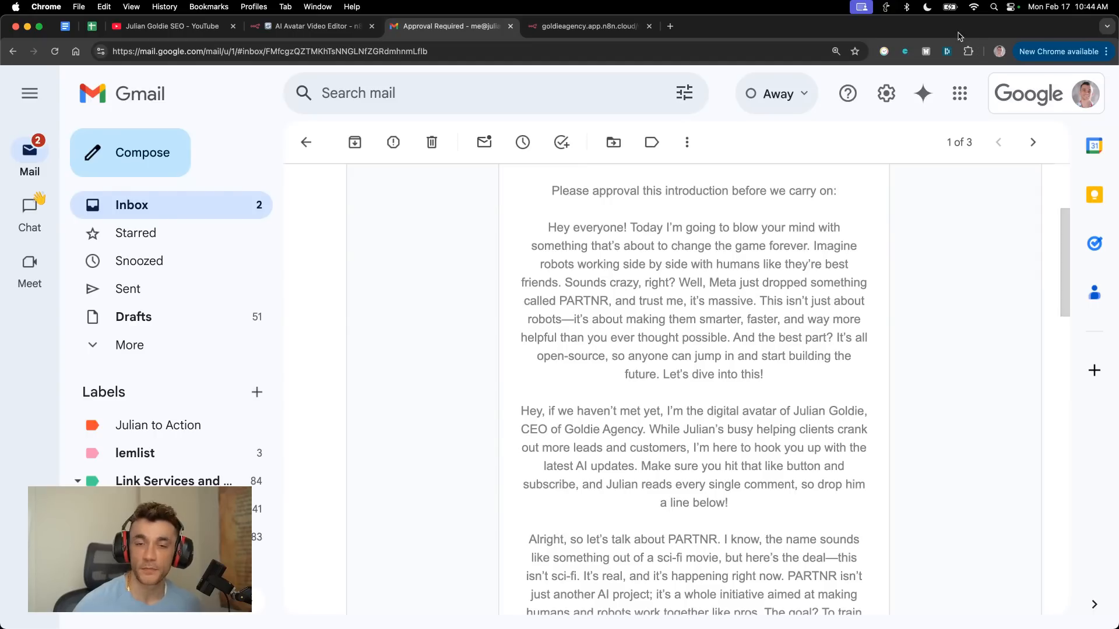
Highlight the email's opening script text and look over the Google News results for "PARTNR meta".
left_click_drag(557, 229, 725, 340)
triple_click(600, 300)
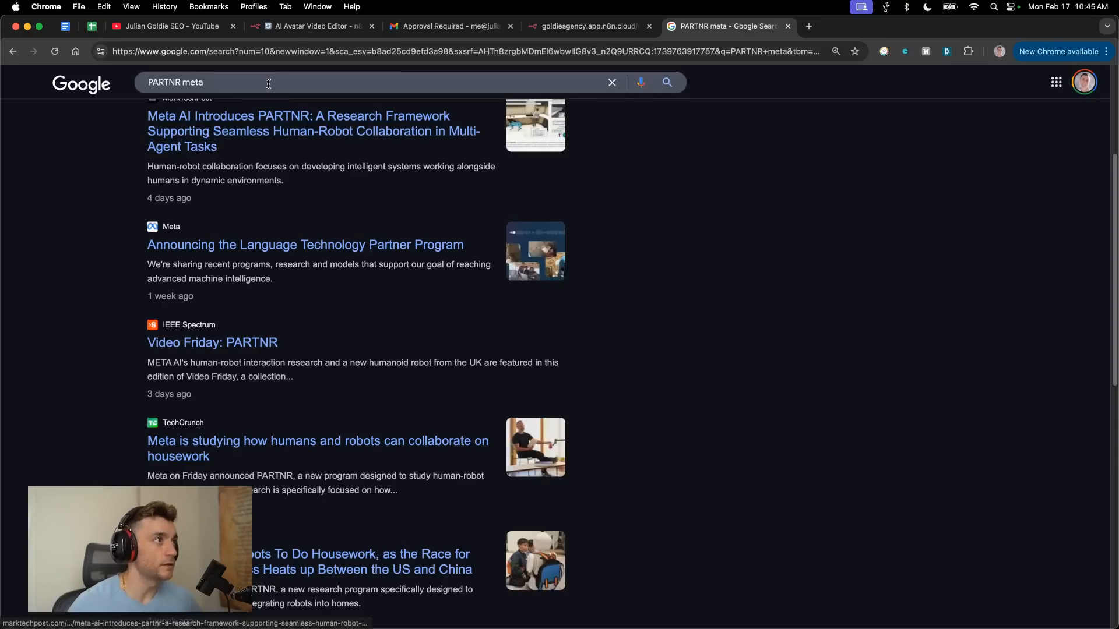
scroll(133, 224, "up", 2)
scroll(133, 224, "down", 1)
Return to the n8n workflow and open the Research Agent's OpenRouter Chat Model1 node to inspect its model.
left_click(584, 32)
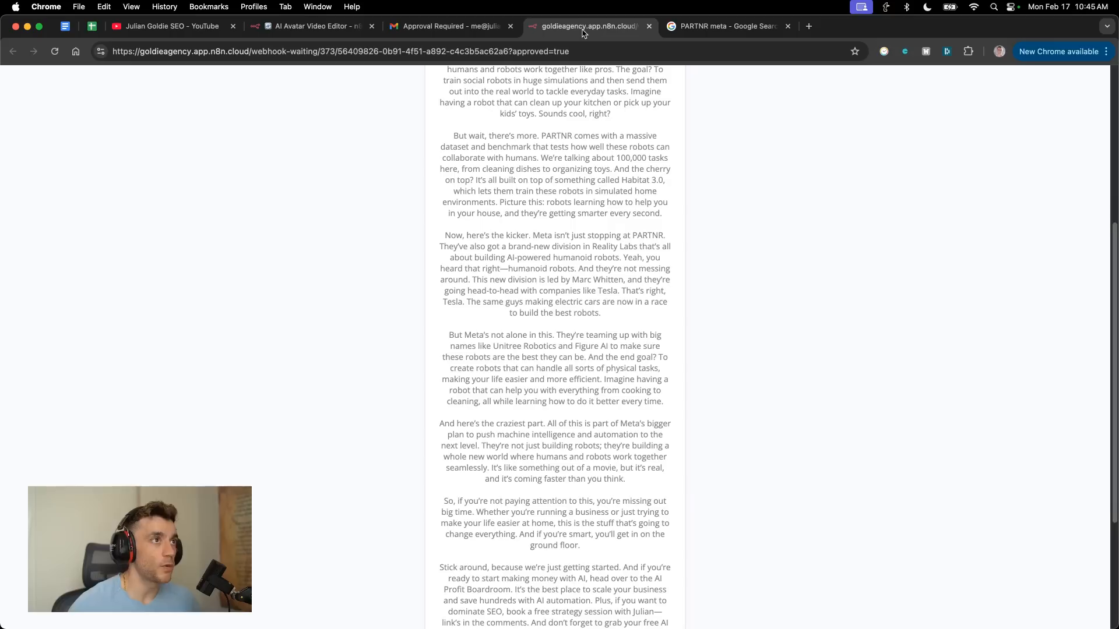
left_click(317, 26)
scroll(326, 440, "down", 3)
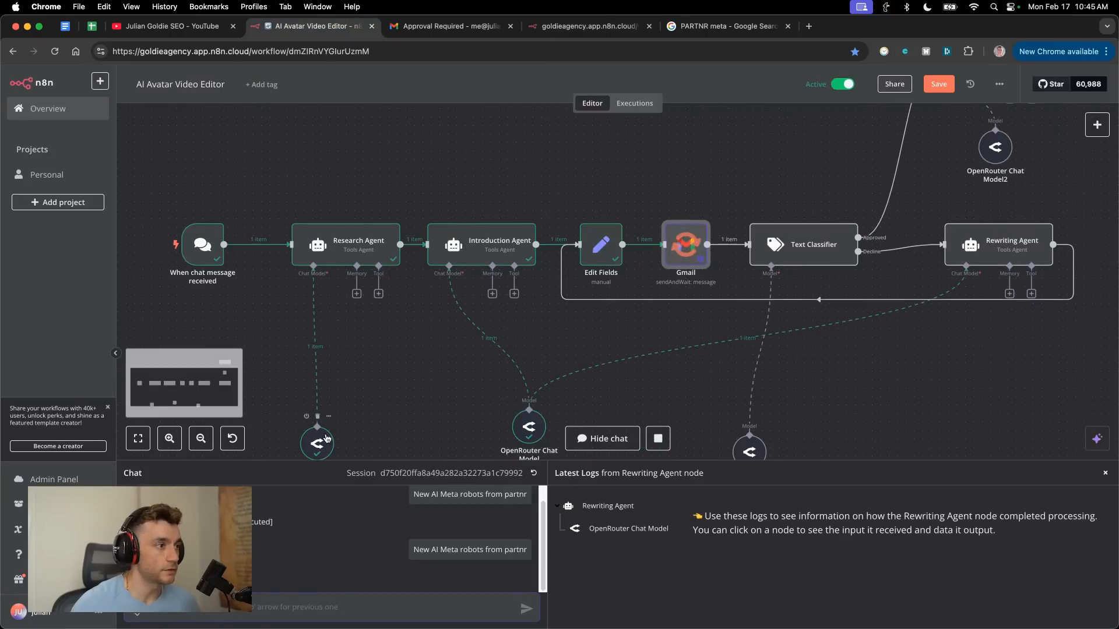
scroll(326, 439, "down", 3)
double_click(317, 352)
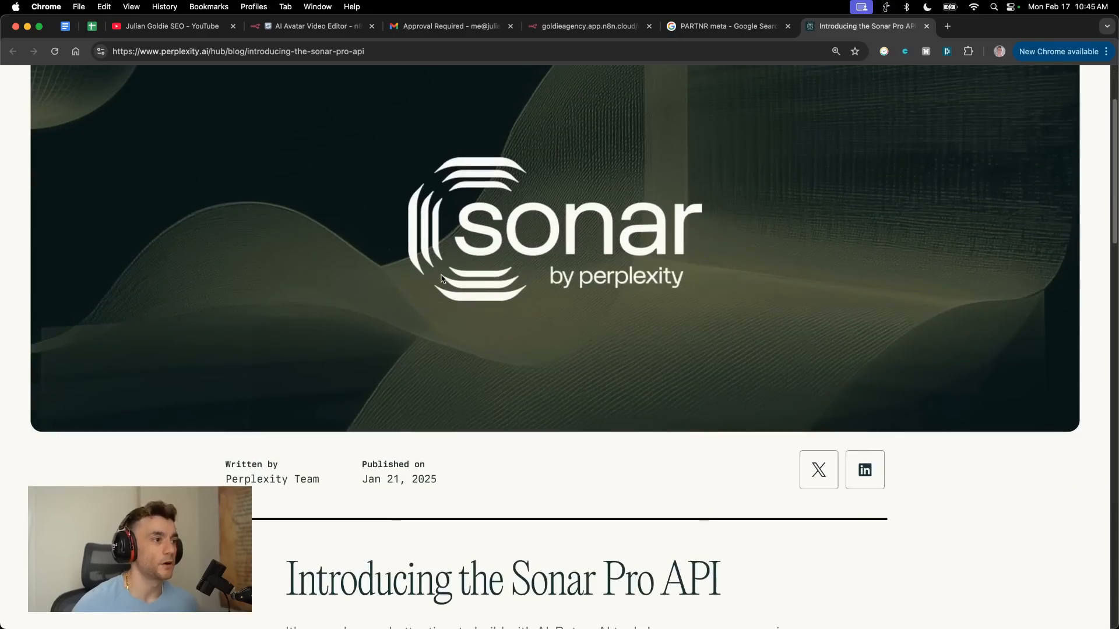
Read Perplexity's "Introducing the Sonar Pro API" article, highlighting the real-time, web-wide research phrase and the Sonar API paragraph.
scroll(283, 201, "down", 8)
left_click_drag(276, 174, 327, 212)
left_click(479, 305)
mouse_move(453, 306)
left_mouse_down()
mouse_move(792, 328)
mouse_move(457, 327)
left_mouse_up()
left_click(625, 327)
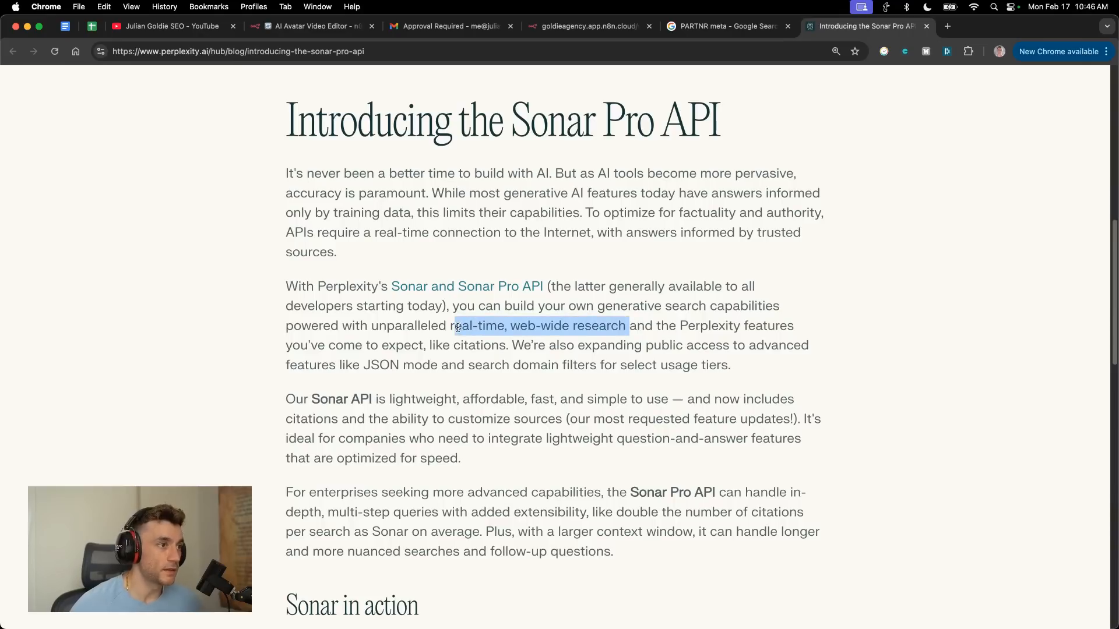
triple_click(621, 442)
scroll(618, 460, "down", 6)
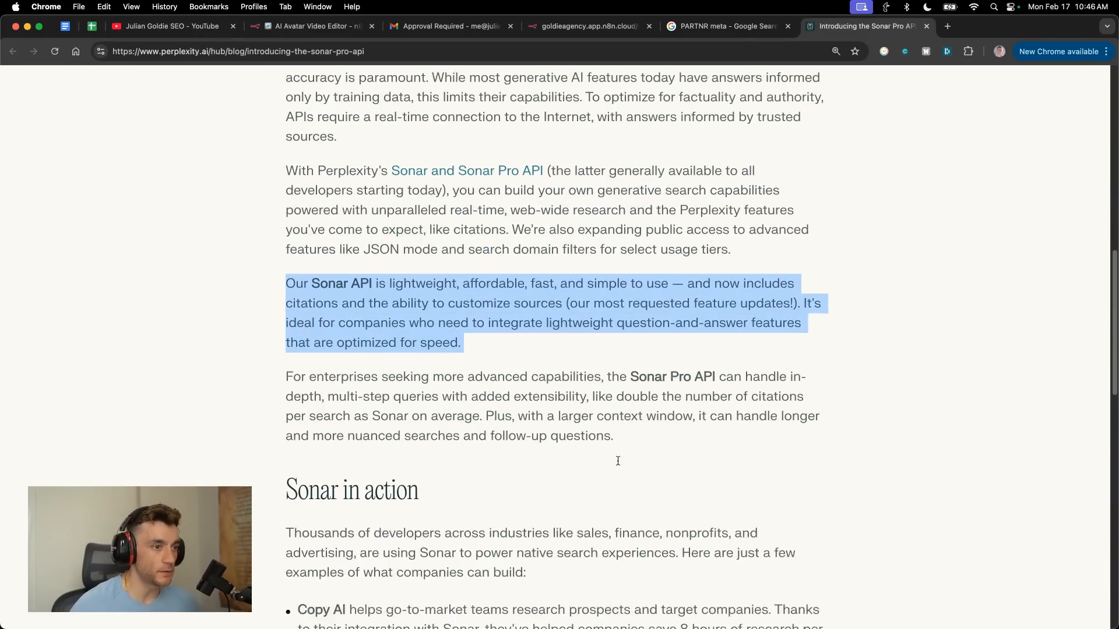
scroll(619, 466, "down", 6)
scroll(620, 466, "up", 20)
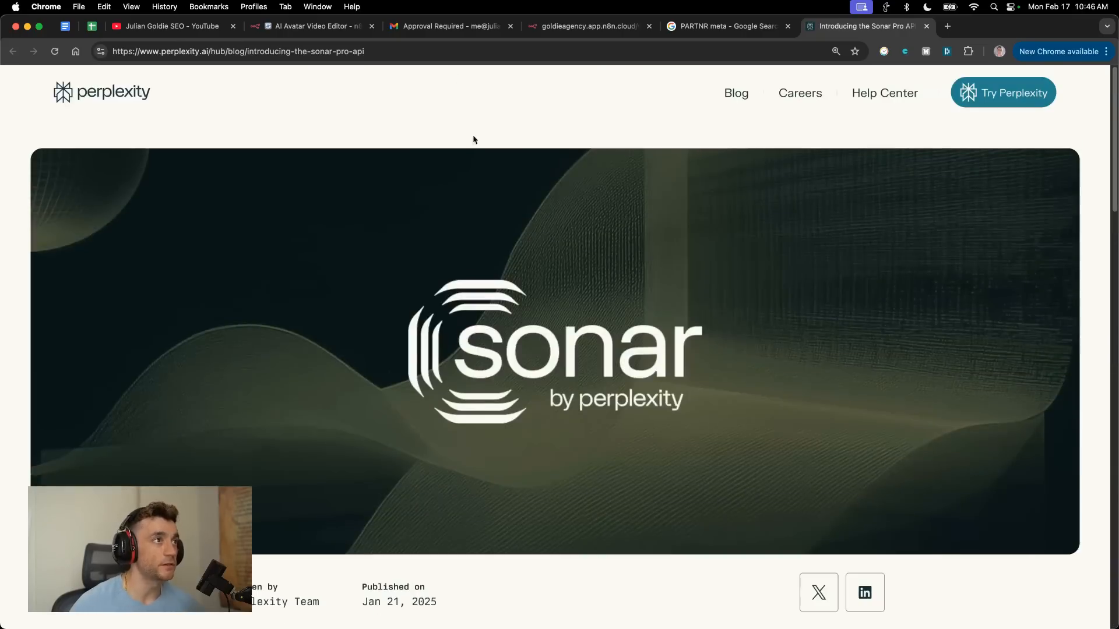
Close the Sonar Pro API article and leave the OpenRouter Chat Model1 settings for the workflow canvas.
left_click(334, 27)
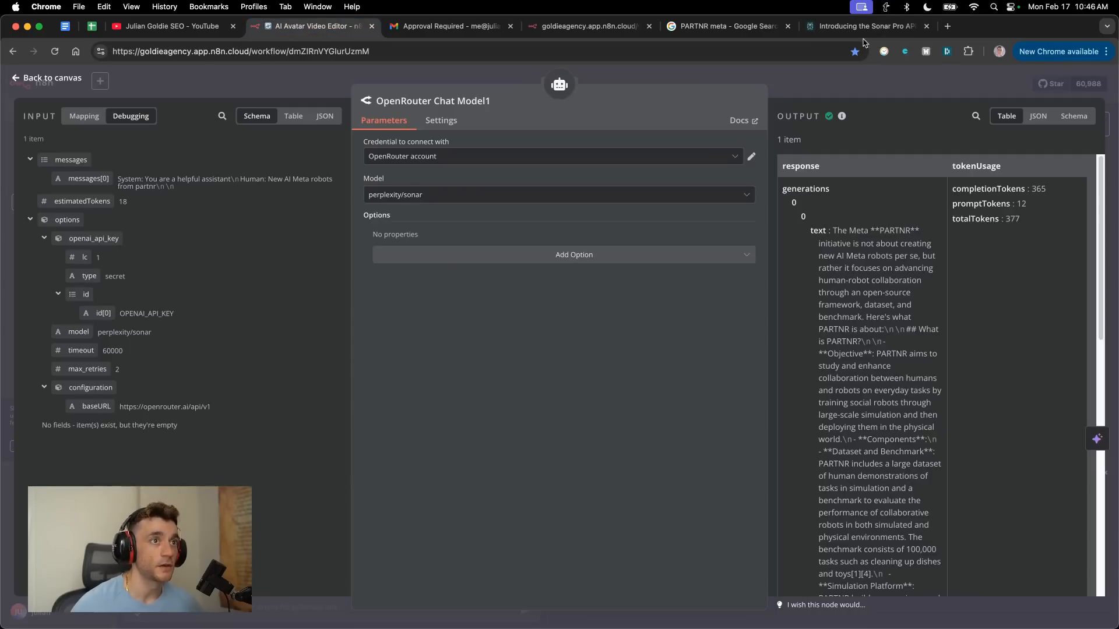
left_click(926, 26)
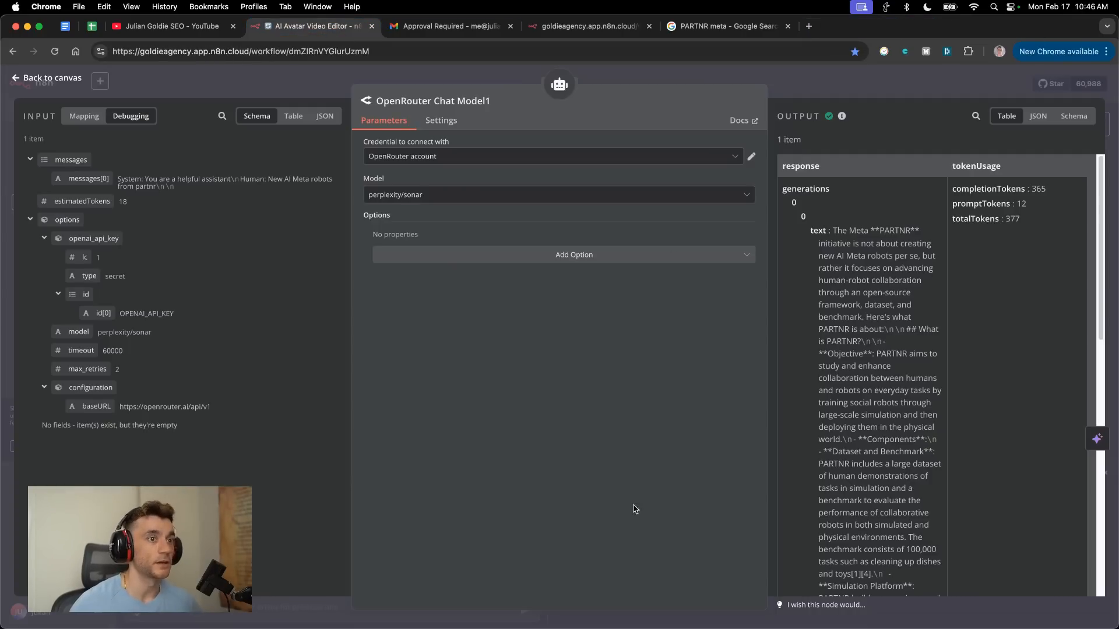
key("Escape")
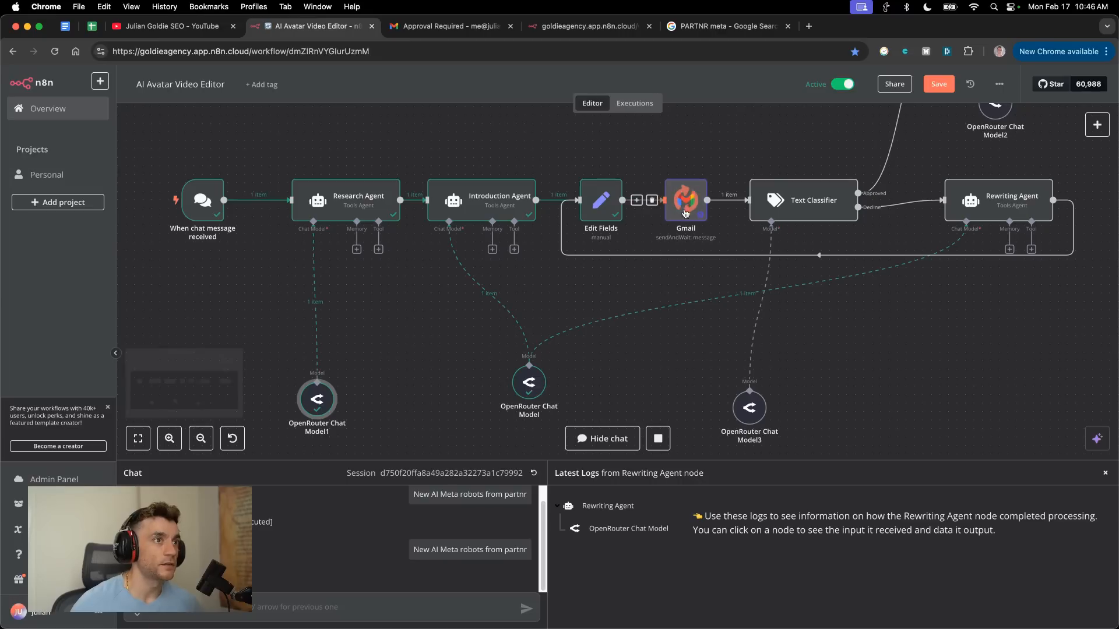
Place the n8n workflow and the Gmail approval email side by side, and examine the Text Classifier's Approved and Decline paths.
left_click_drag(1118, 235, 1110, 234)
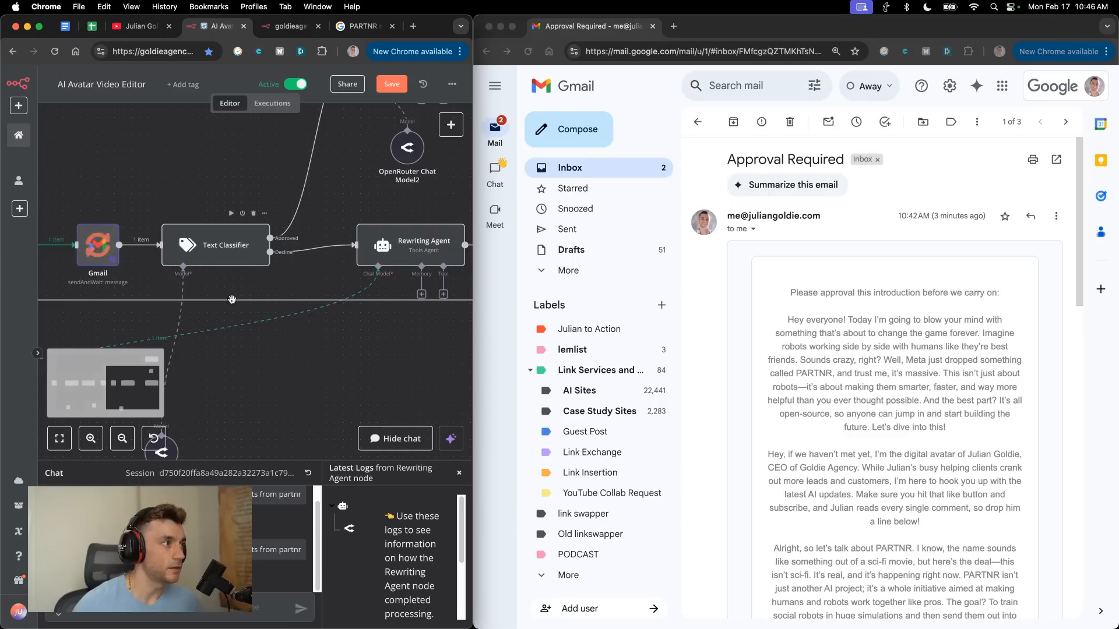
scroll(280, 367, "down", 1)
scroll(280, 367, "down", 1)
left_click_drag(207, 179, 221, 247)
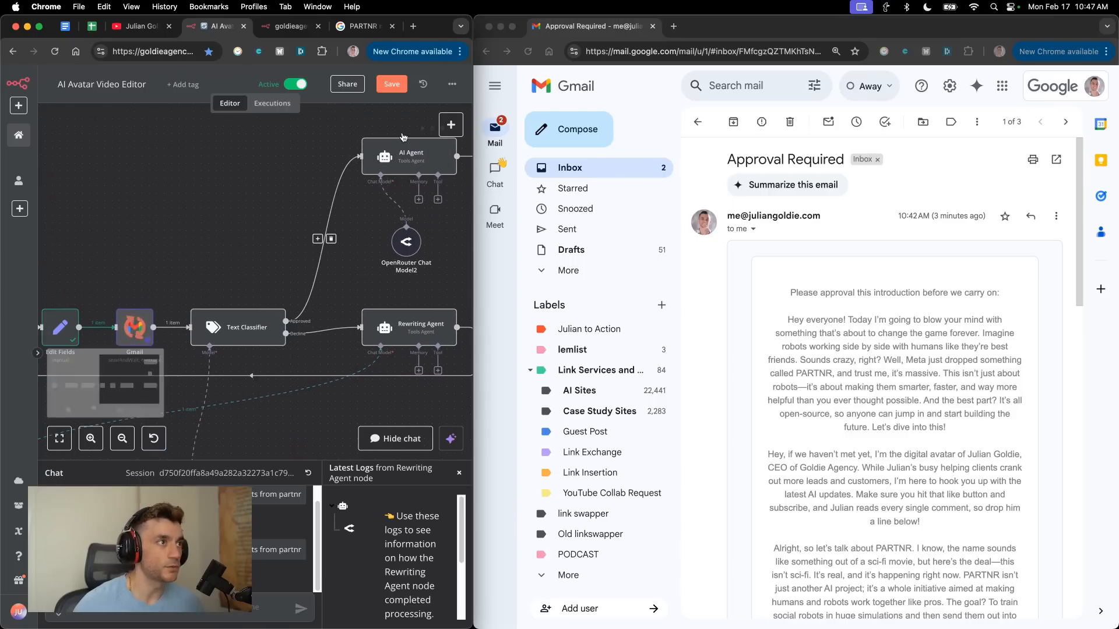
left_click_drag(218, 241, 228, 123)
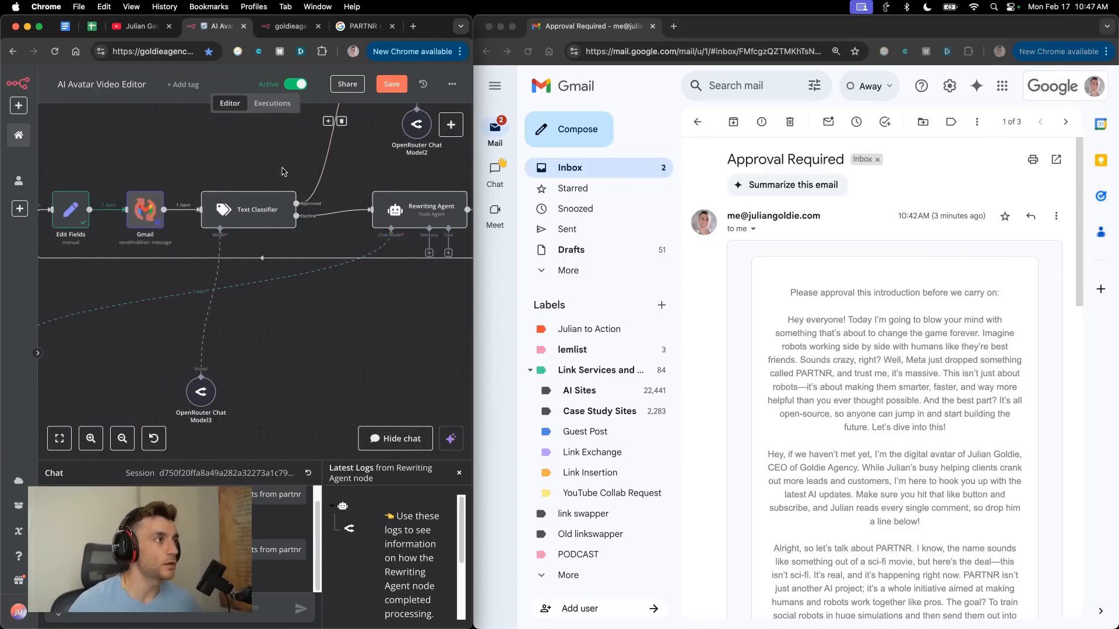
Open the response form from the approval email and submit the response "Approved".
left_click(869, 251)
scroll(868, 435, "down", 10)
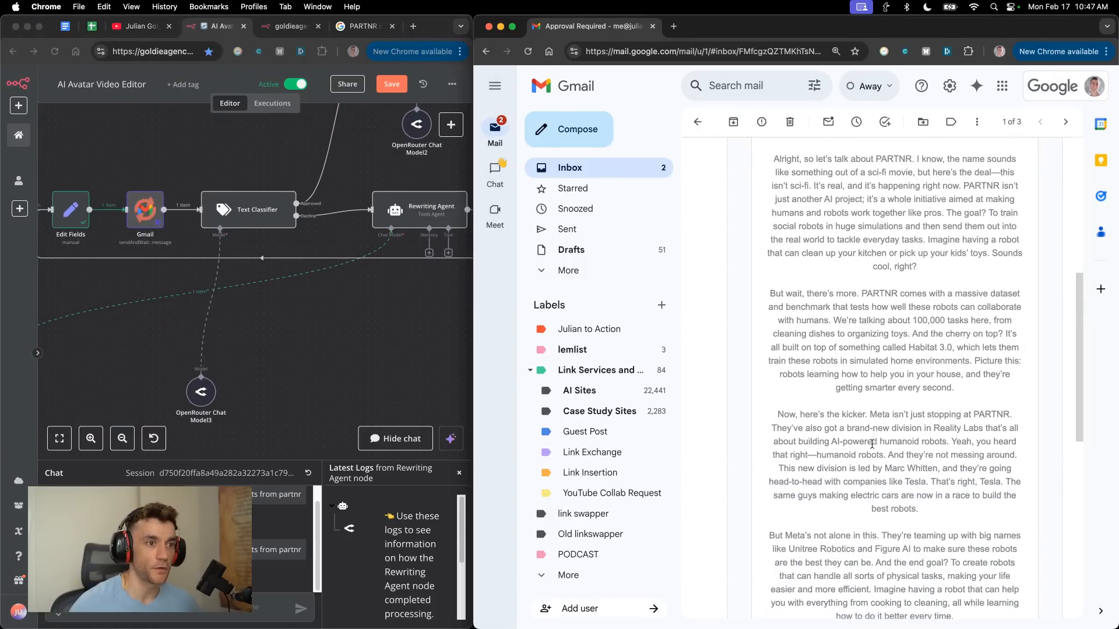
left_click(885, 511)
type("Approved")
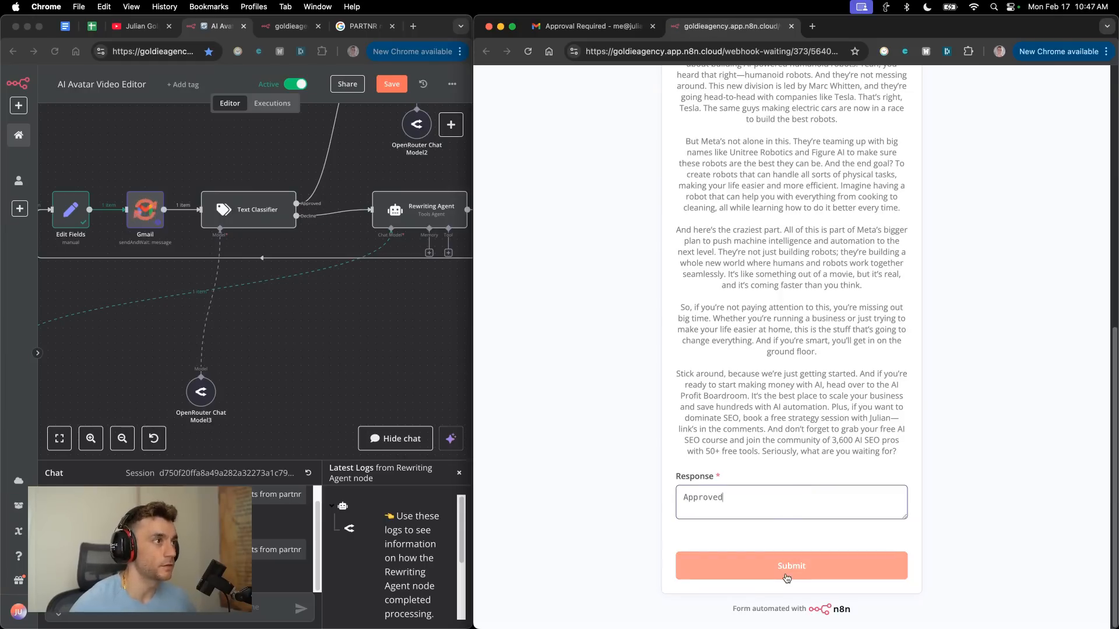
left_click(791, 565)
Follow the run through the Text Classifier and inspect its Approved path to the AI Agent.
scroll(311, 254, "up", 5)
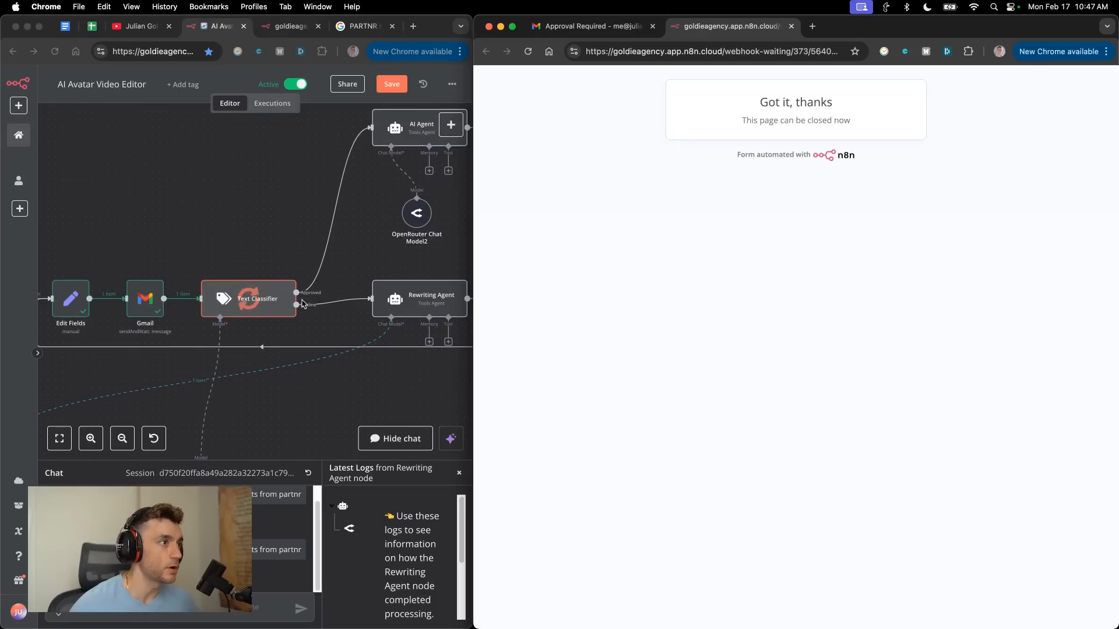
left_click(264, 244)
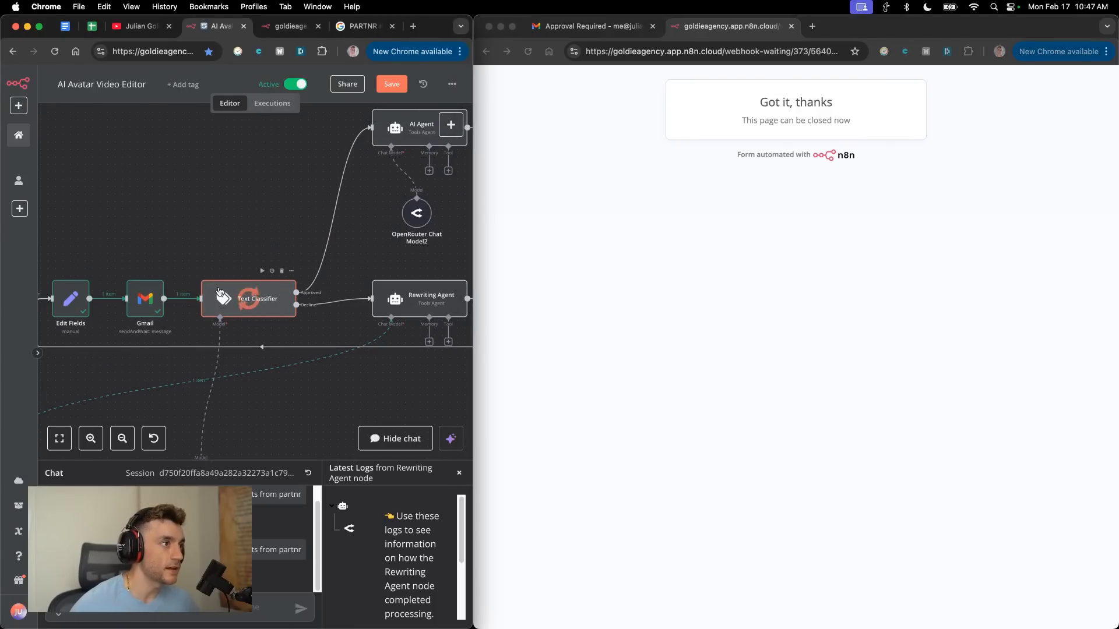
scroll(231, 374, "down", 2)
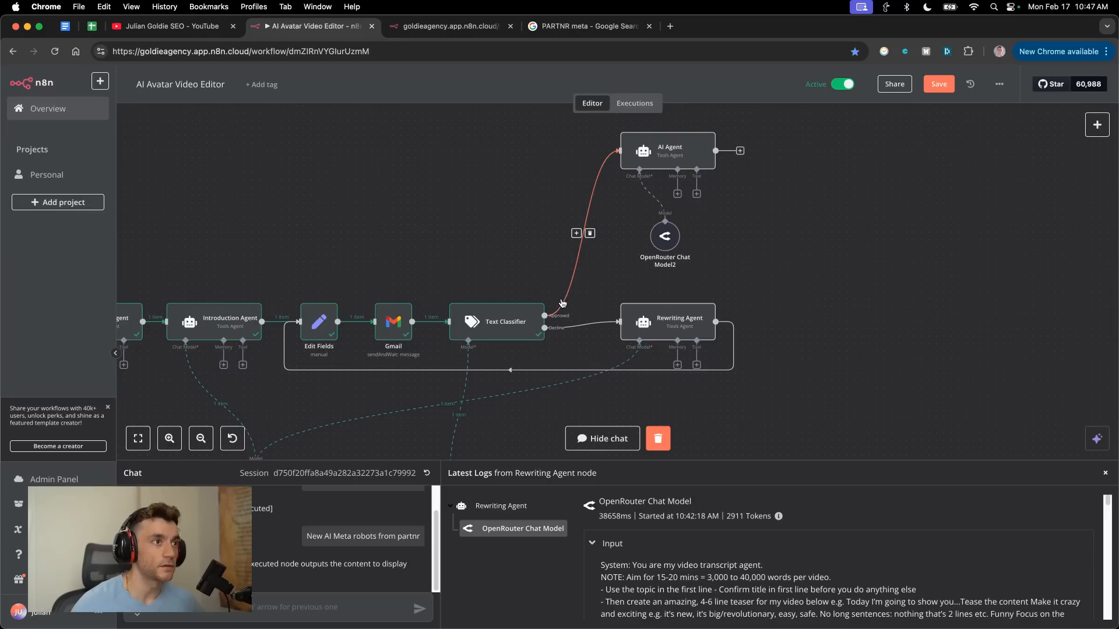
scroll(557, 394, "down", 3)
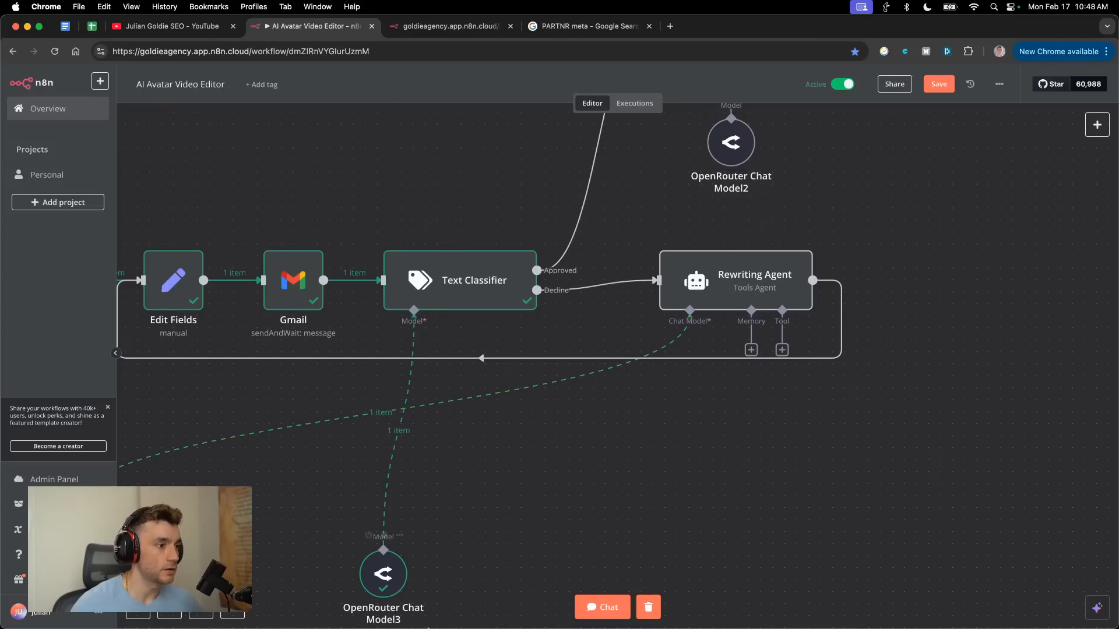
Reopen the workflow chat and rerun the workflow with the message "New AI Meta robots from partnr".
left_click(603, 611)
triple_click(317, 539)
left_click(310, 615)
type("New AI Meta robots from partnr")
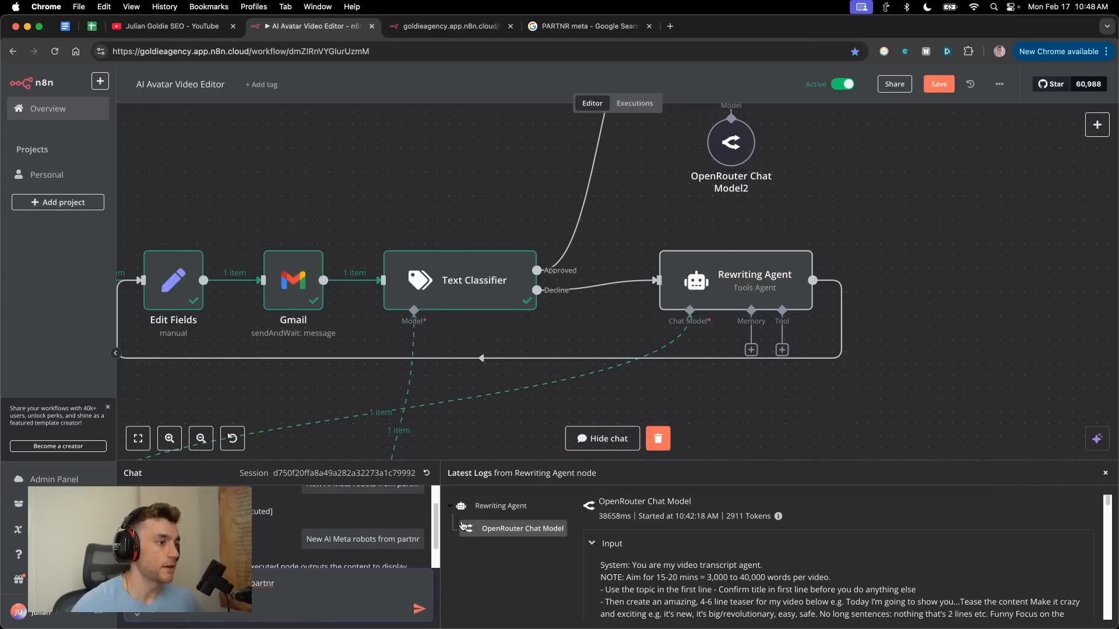
key("Return")
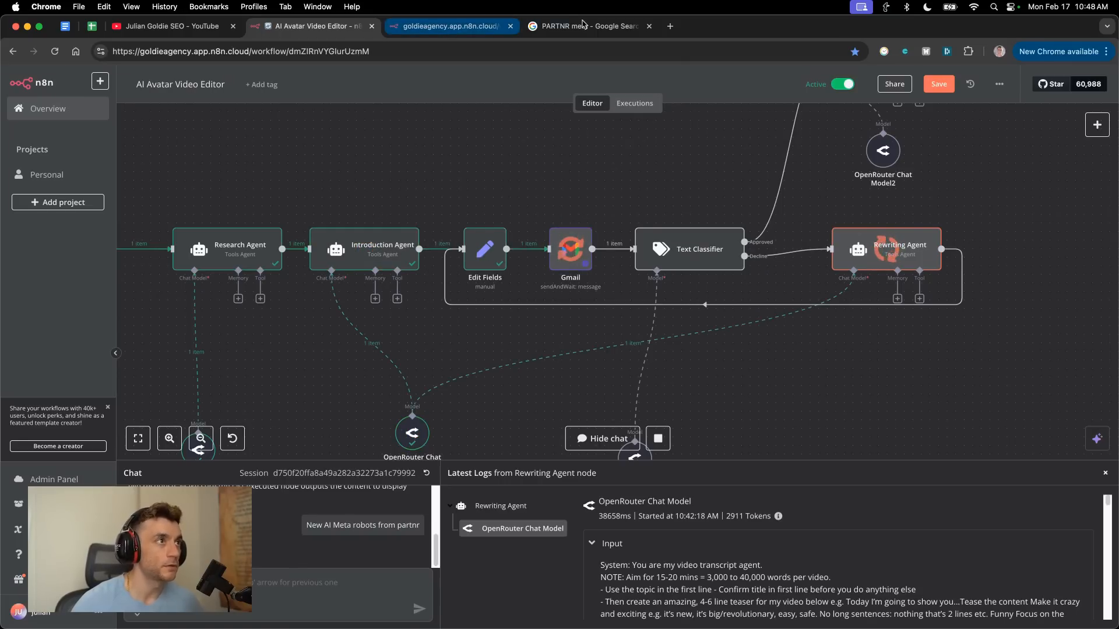
Submit "Remove the CTAs from the content" through the new approval email's form, and follow the run to the Rewriting Agent in n8n.
left_click(490, 29)
left_click(653, 447)
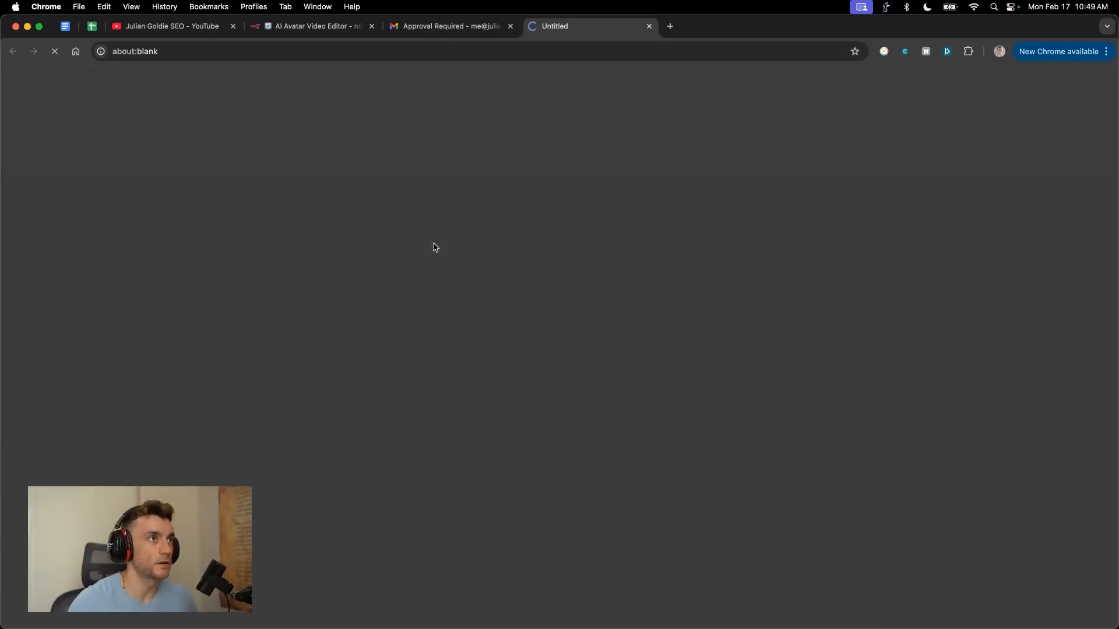
type("Remove the CTAs from the content")
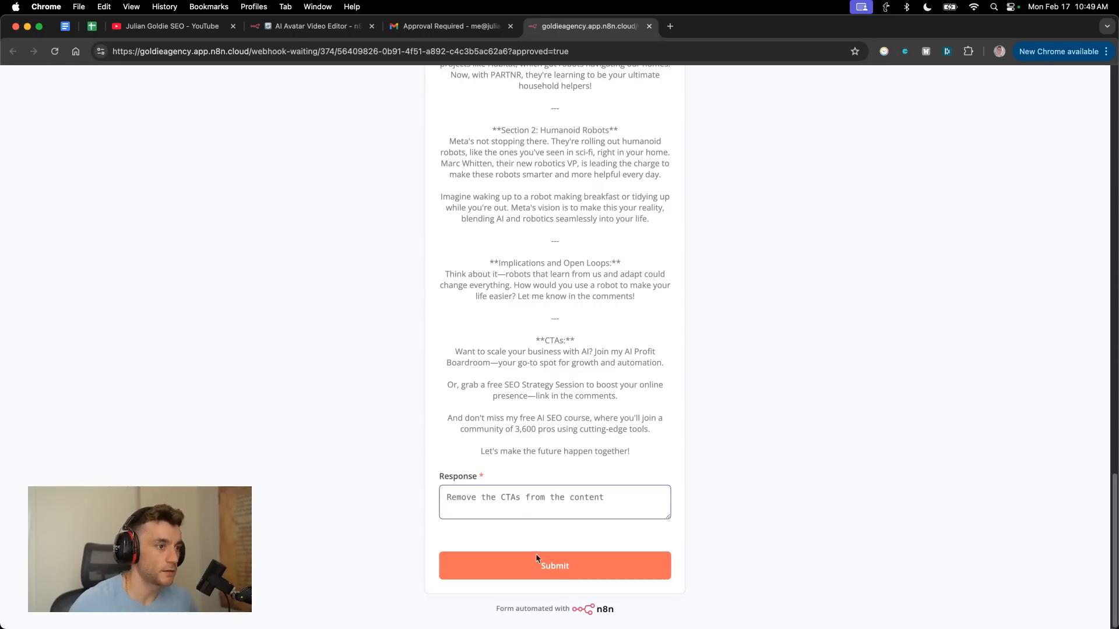
left_click(536, 558)
left_click(309, 26)
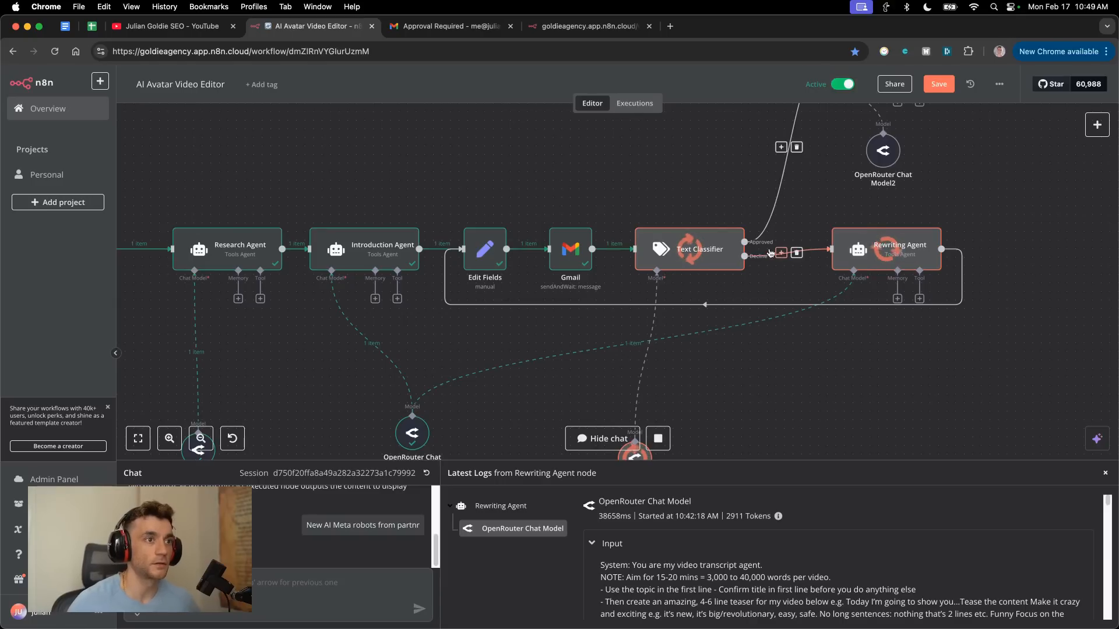
scroll(827, 242, "down", 1)
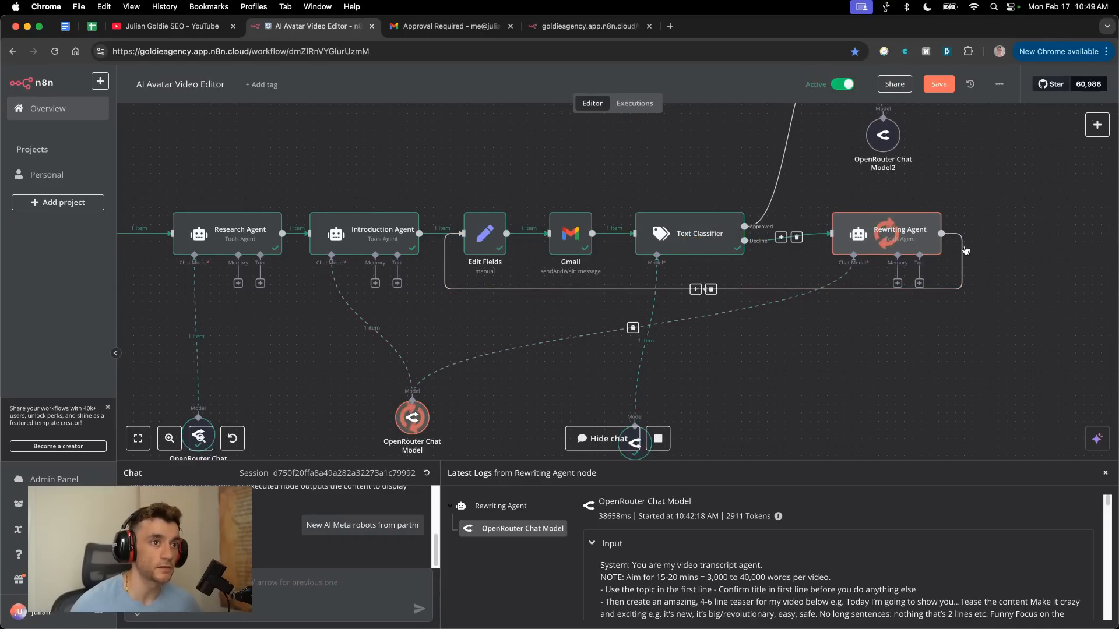
Follow the rewrite loop from the Rewriting Agent back to Gmail and check the inbox for the new approval email.
scroll(764, 383, "down", 1)
scroll(764, 383, "up", 1)
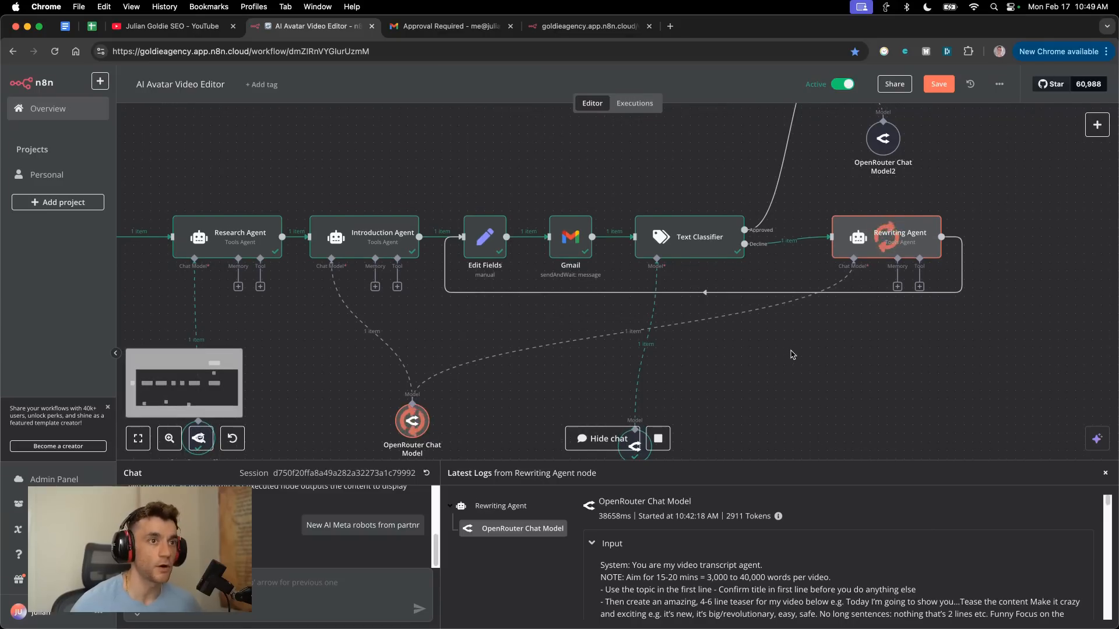
scroll(791, 348, "up", 3)
scroll(743, 410, "down", 1)
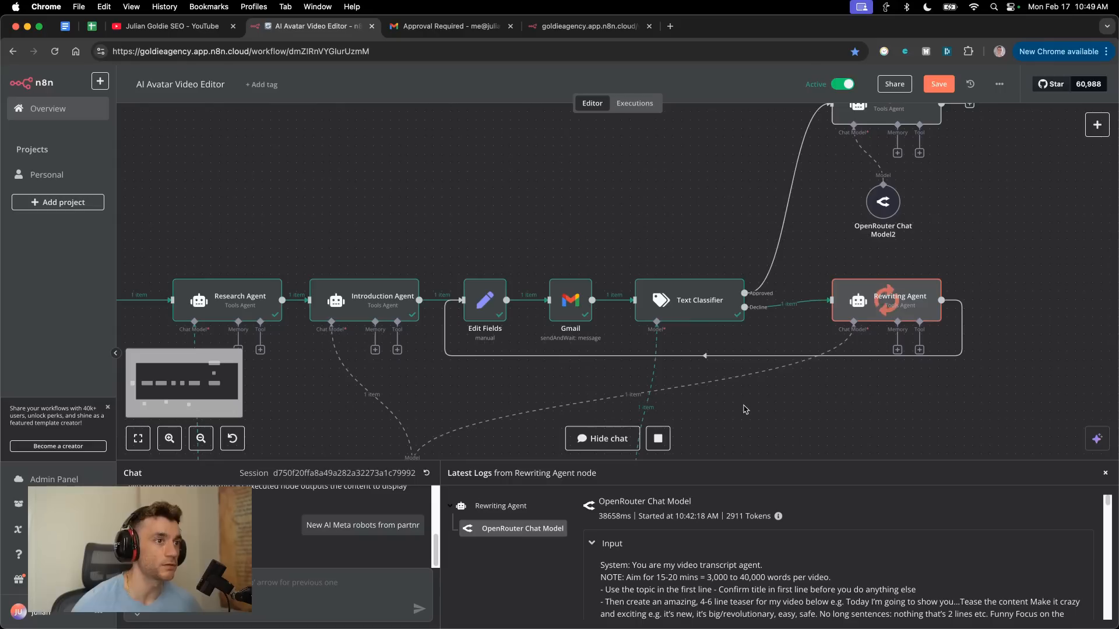
scroll(821, 343, "down", 2)
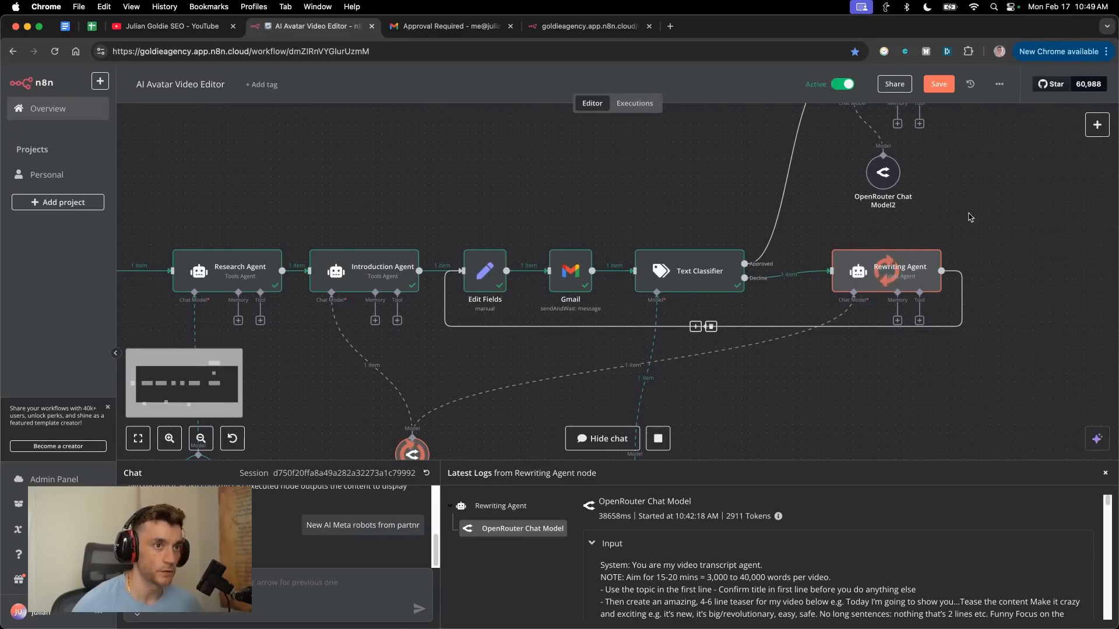
scroll(634, 404, "down", 1)
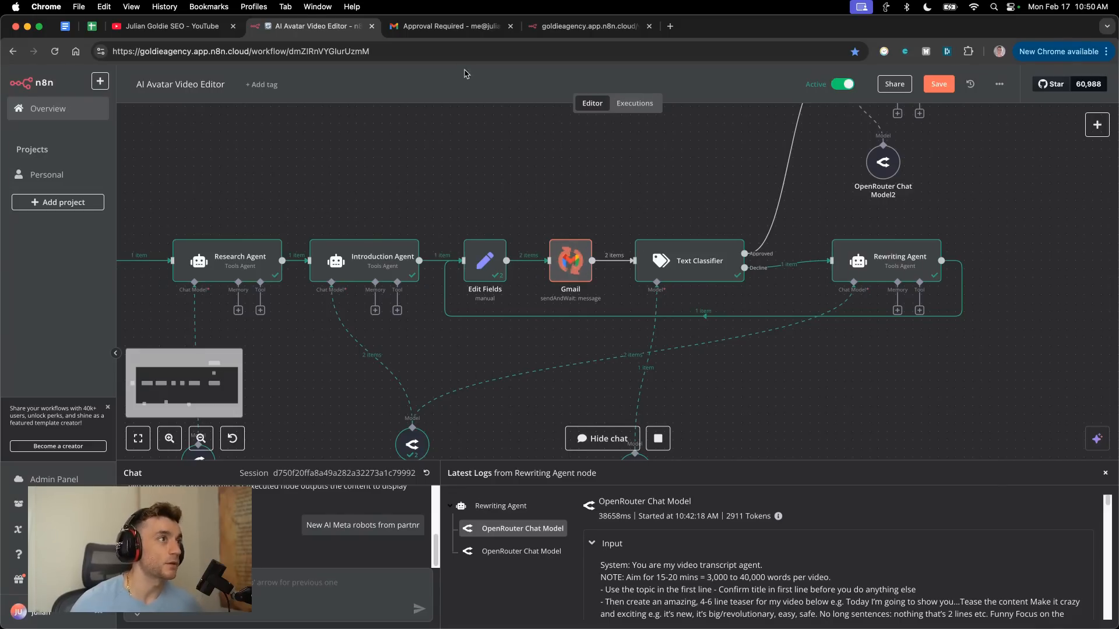
left_click(450, 26)
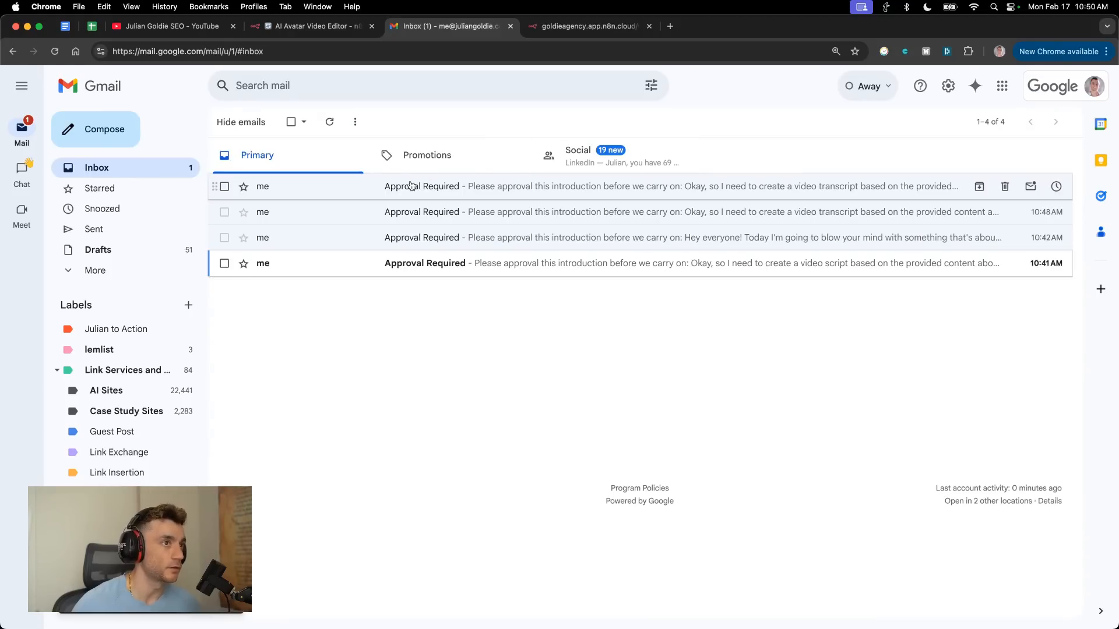
key("ctrl+shift+Tab")
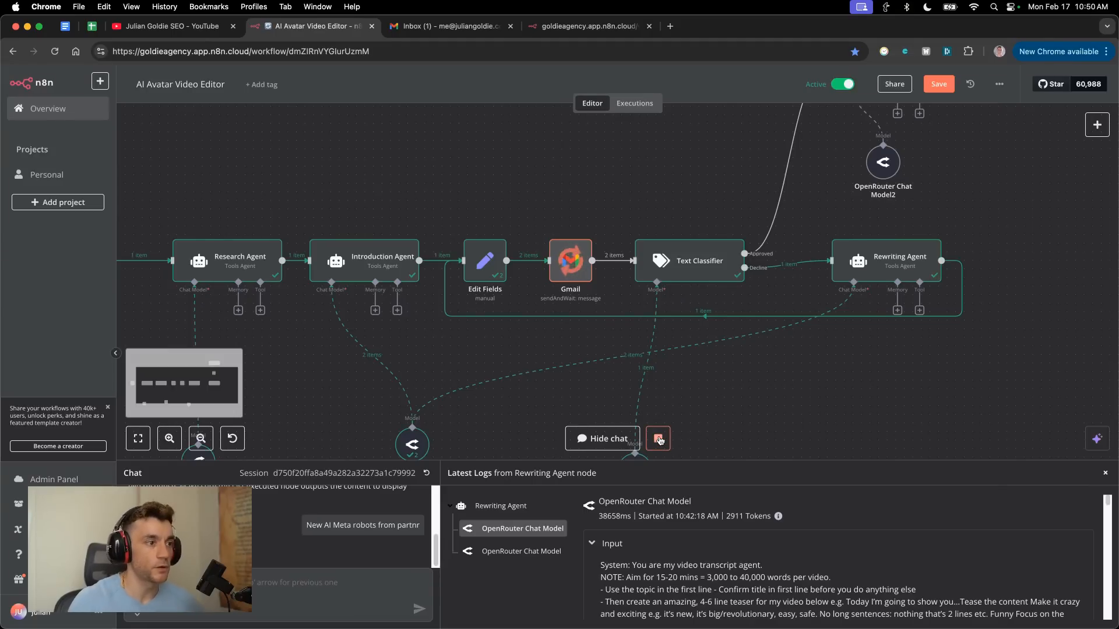
Stop the running workflow, clear its execution data and hide the chat.
left_click(660, 441)
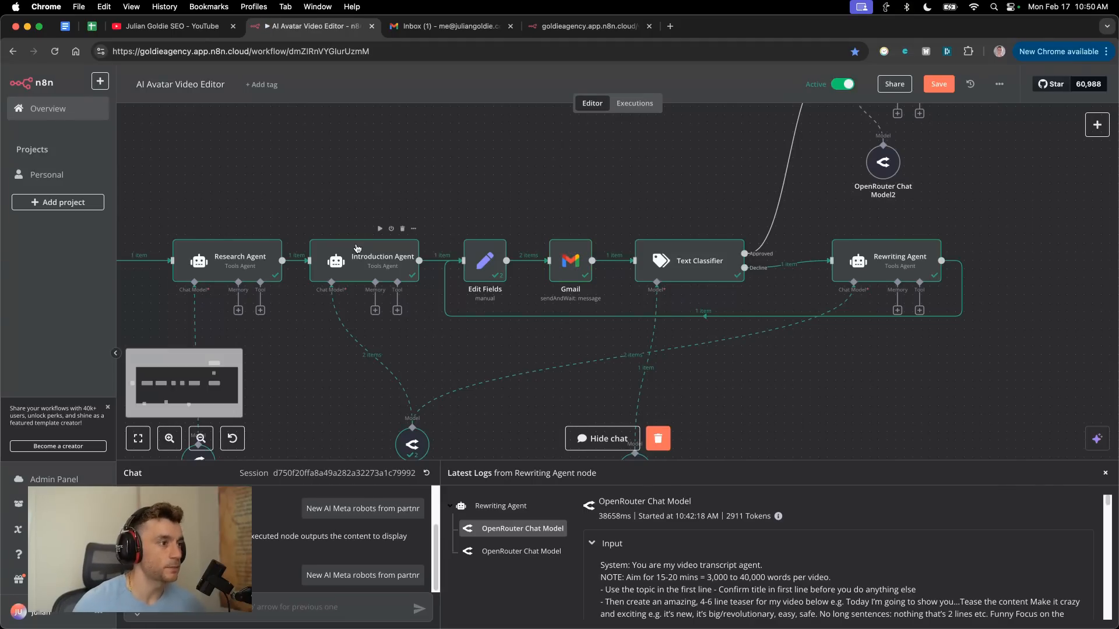
scroll(402, 387, "down", 2)
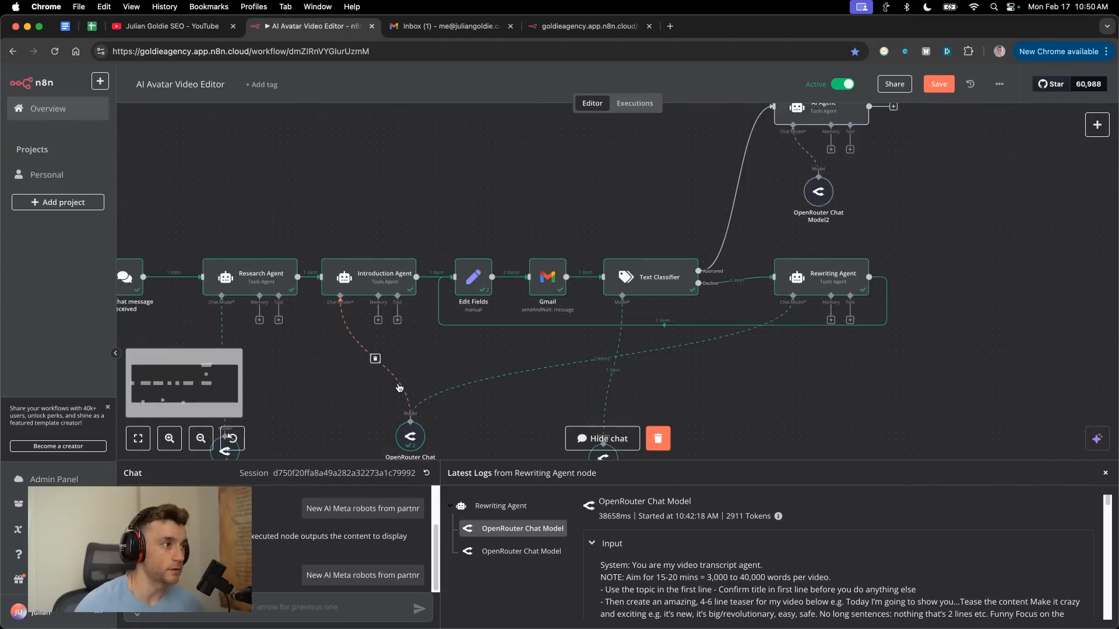
scroll(391, 362, "left", 4)
scroll(370, 317, "up", 3)
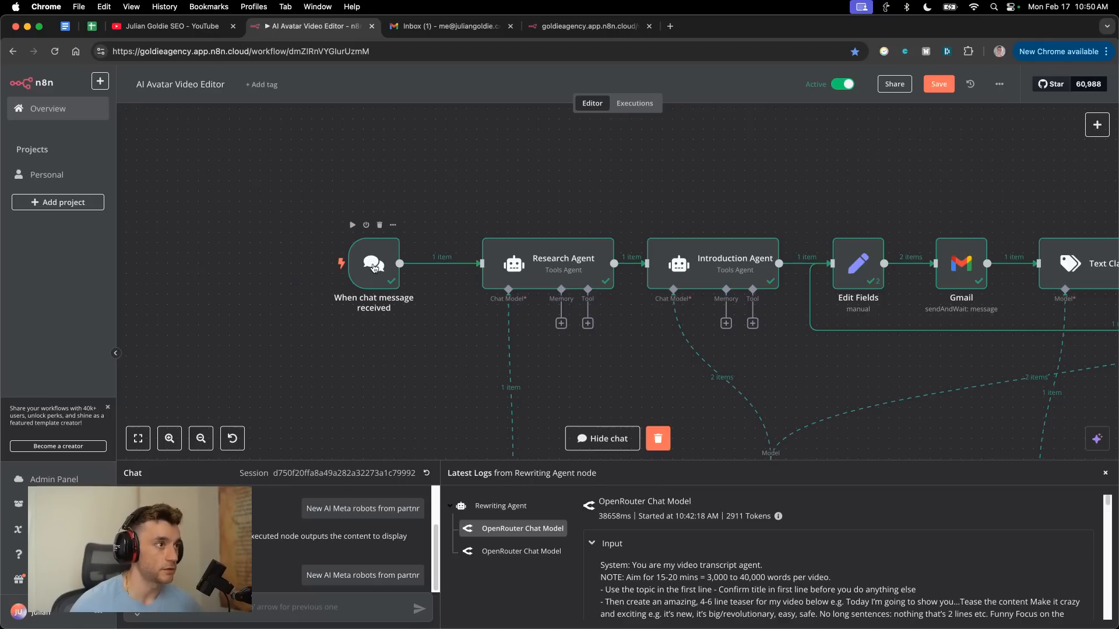
left_click(658, 438)
left_click(603, 438)
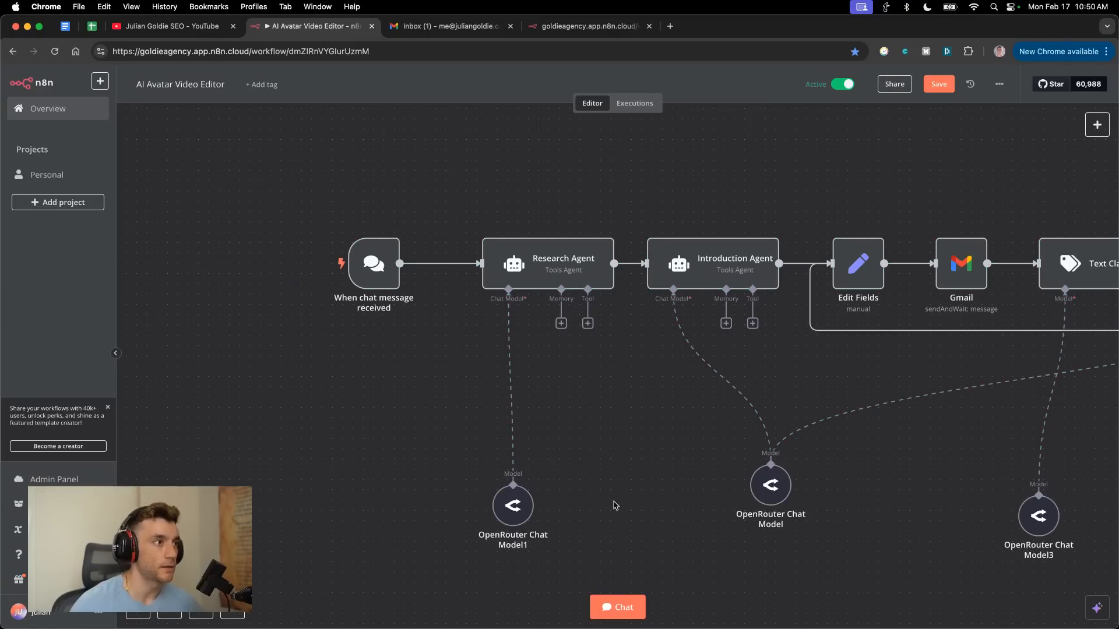
left_click(618, 608)
left_click(620, 448)
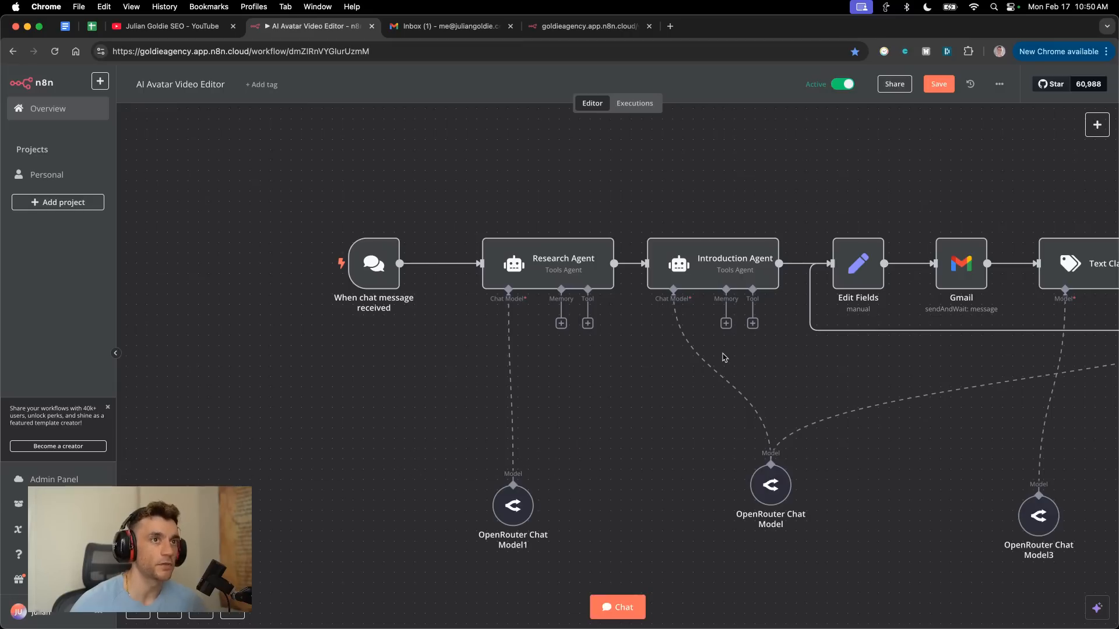
Download the workflow file, switch to the AI Profit Boardroom classroom on Skool and open the course "SOPs - The Whole Collection!".
left_click(1000, 84)
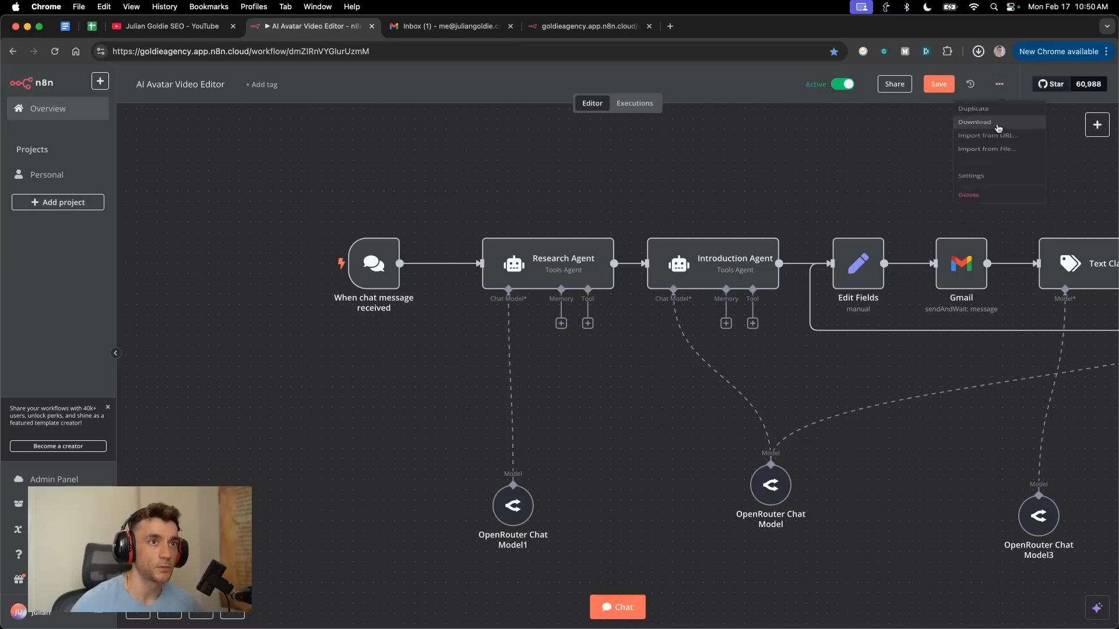
left_click(998, 129)
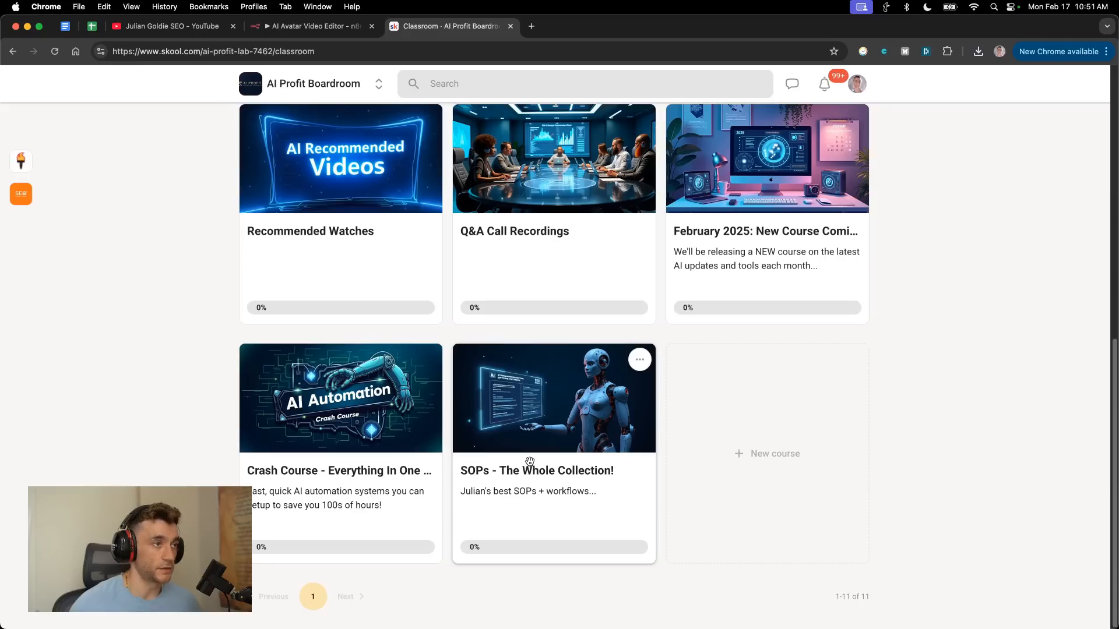
left_click(526, 460)
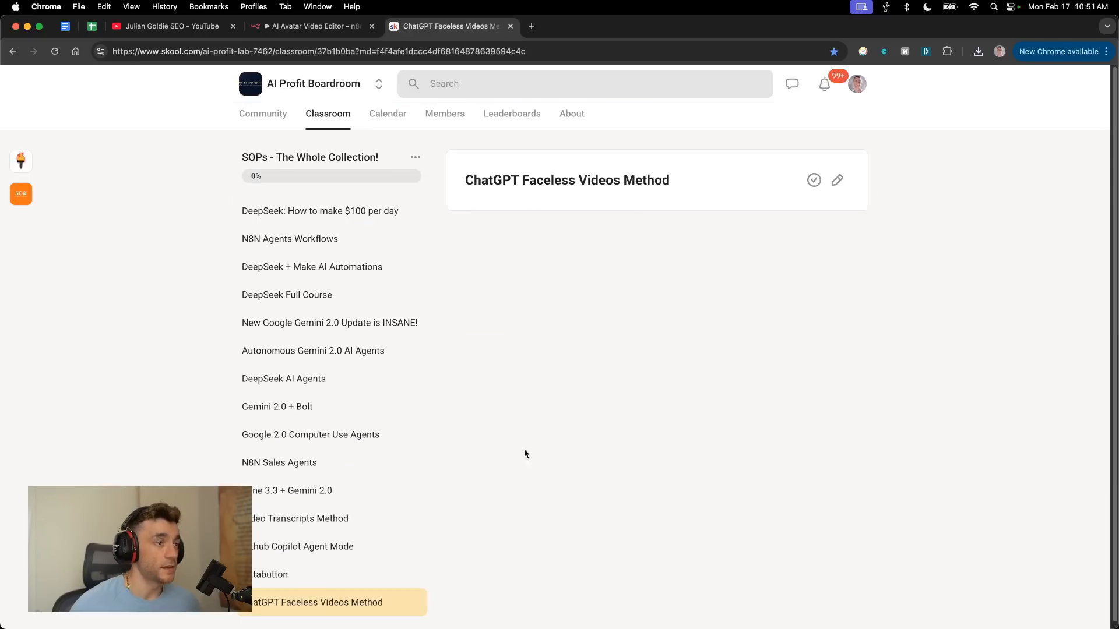
Add a new page to the SOPs course and title it "DeepSeek N8N Agents".
left_click(421, 161)
left_click(365, 256)
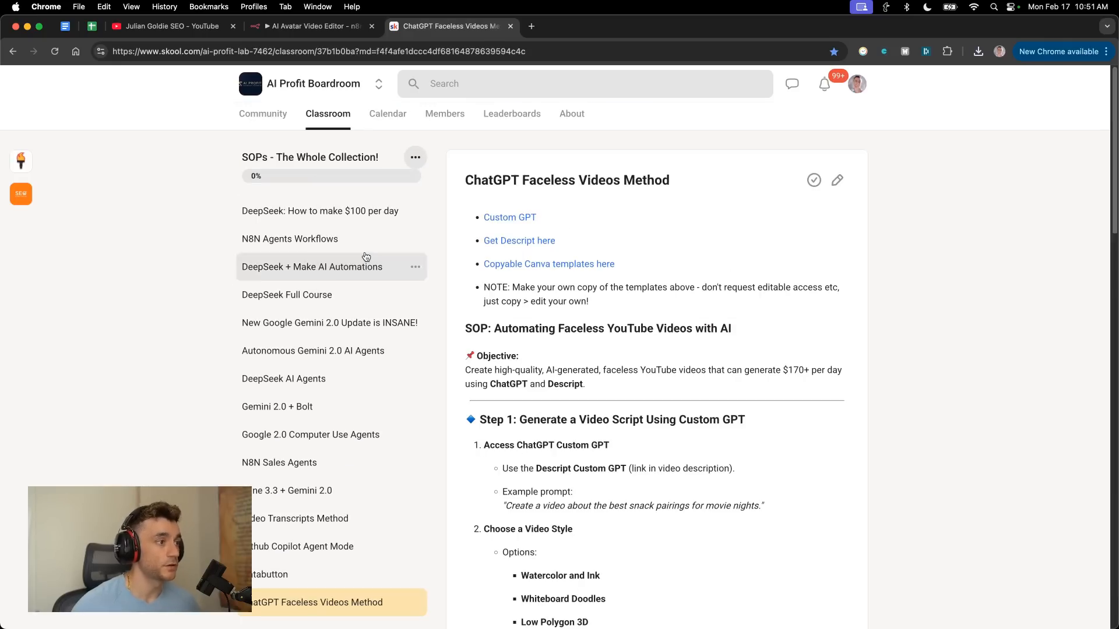
type("DeepSeek N*N")
key("BackSpace")
key("BackSpace")
key("BackSpace")
type("8N Agents")
Attach AI_Avatar_Video_Editor.json to the page as a resource labelled "Feedback Loop Method" and save the page.
left_click(490, 273)
left_click(517, 317)
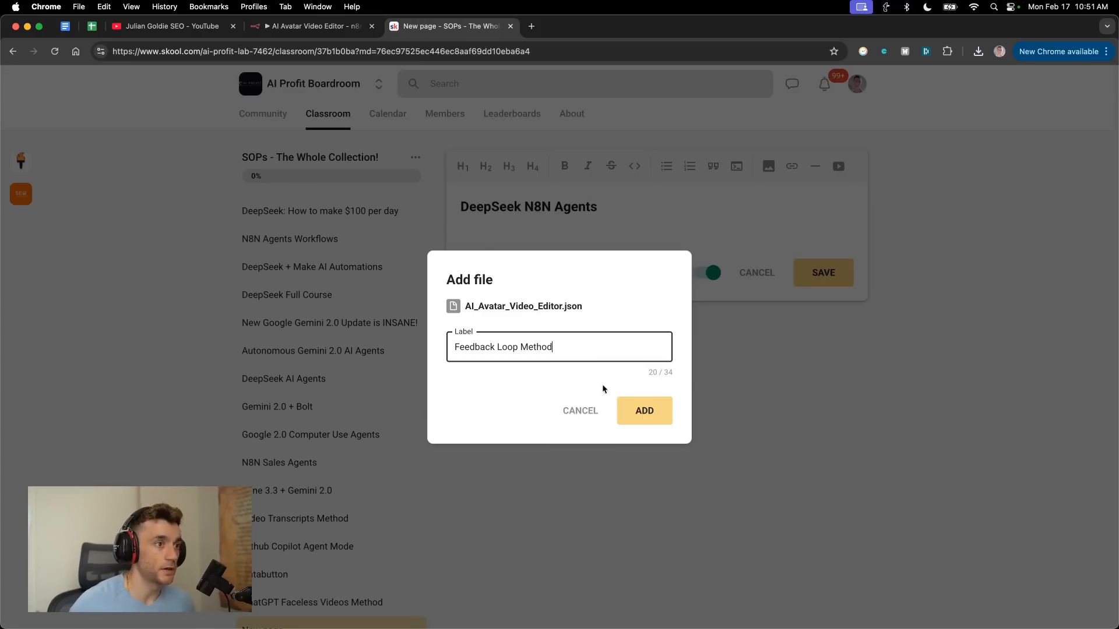
left_click(659, 411)
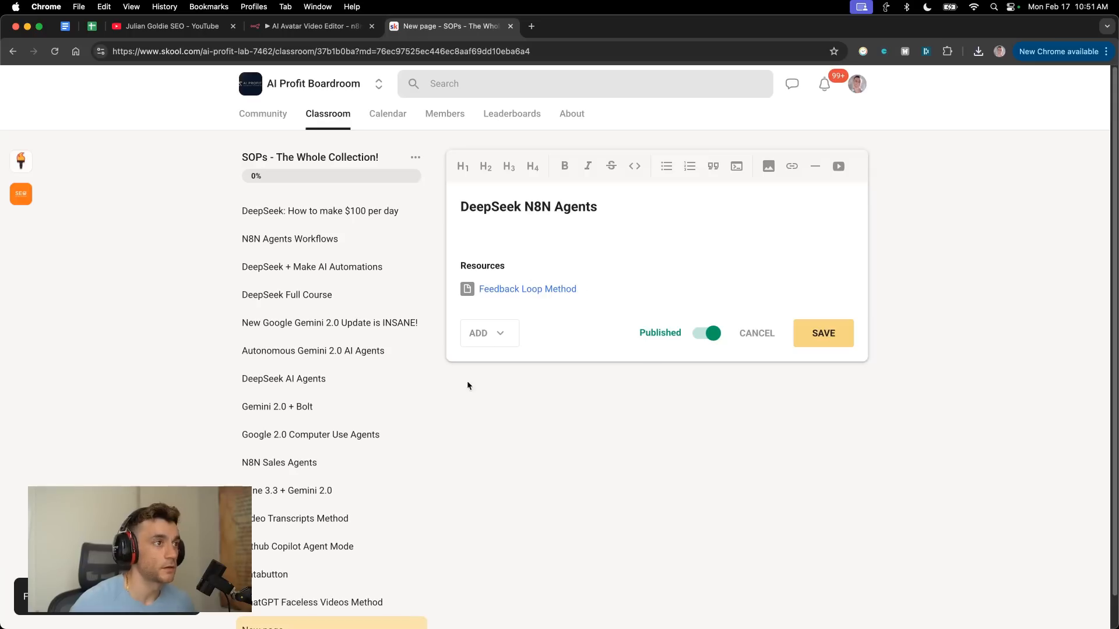
left_click(809, 347)
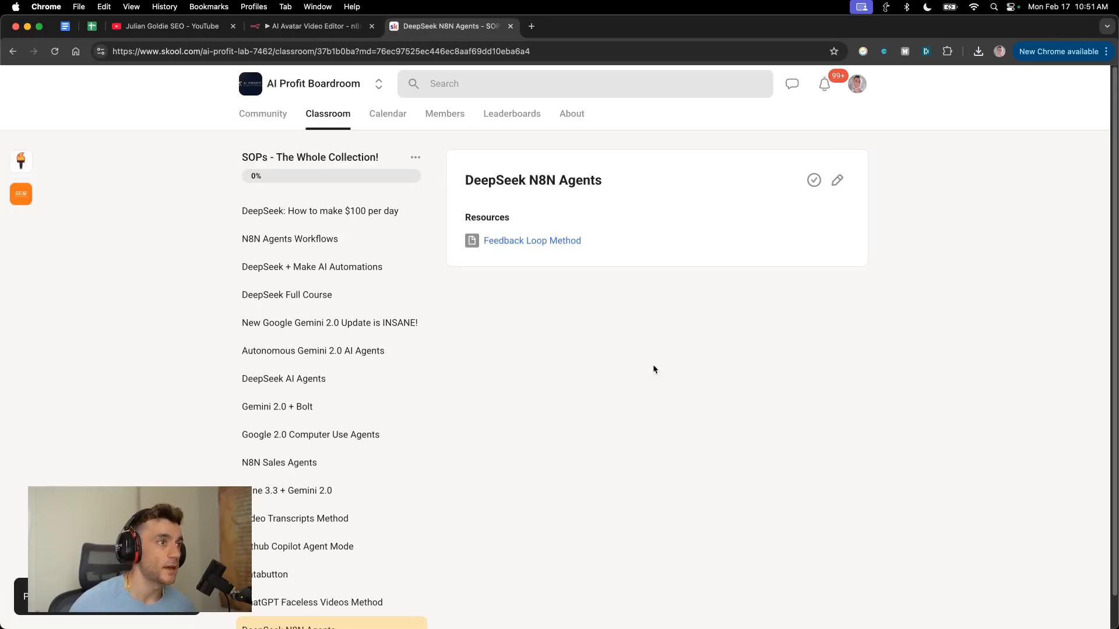
Look over the course's page list and the community calendar, and return to the classroom.
scroll(486, 566, "down", 2)
scroll(421, 462, "up", 2)
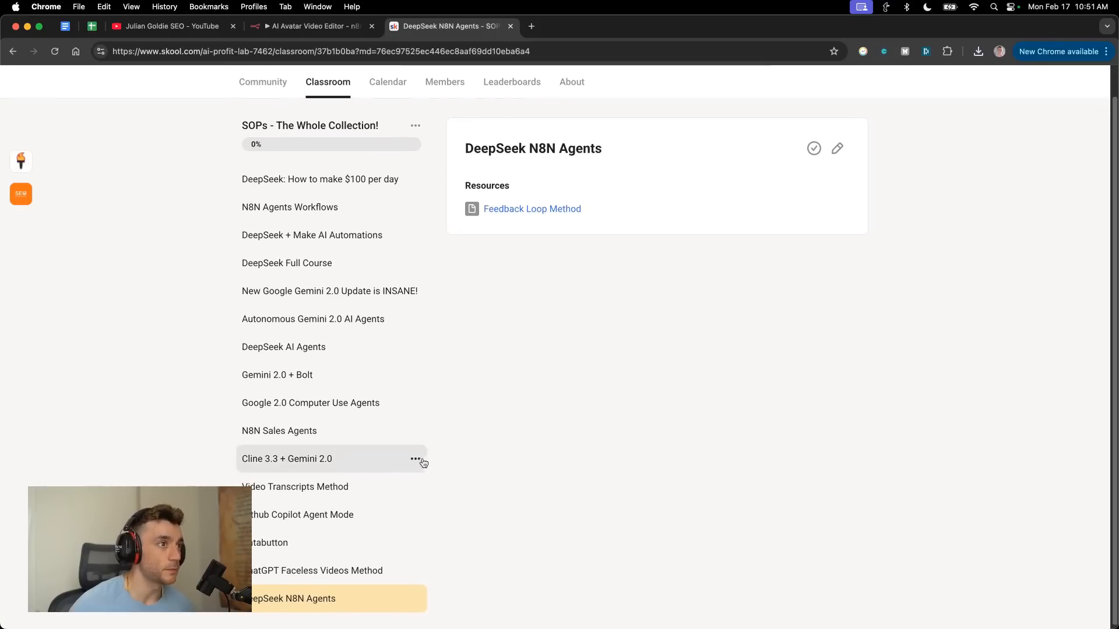
left_click(385, 116)
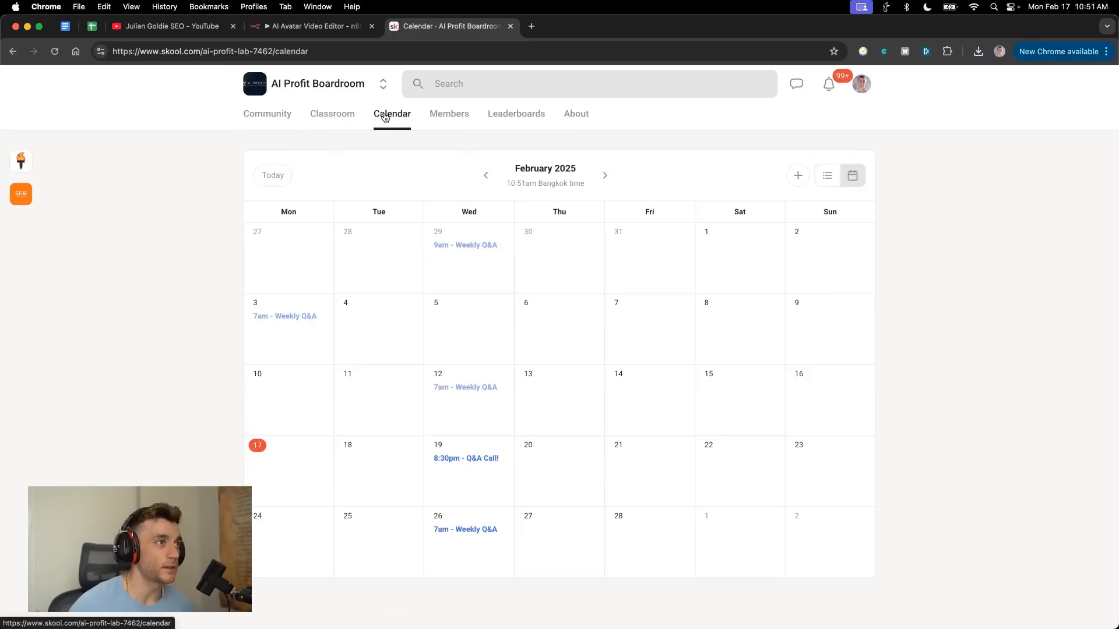
left_click(340, 118)
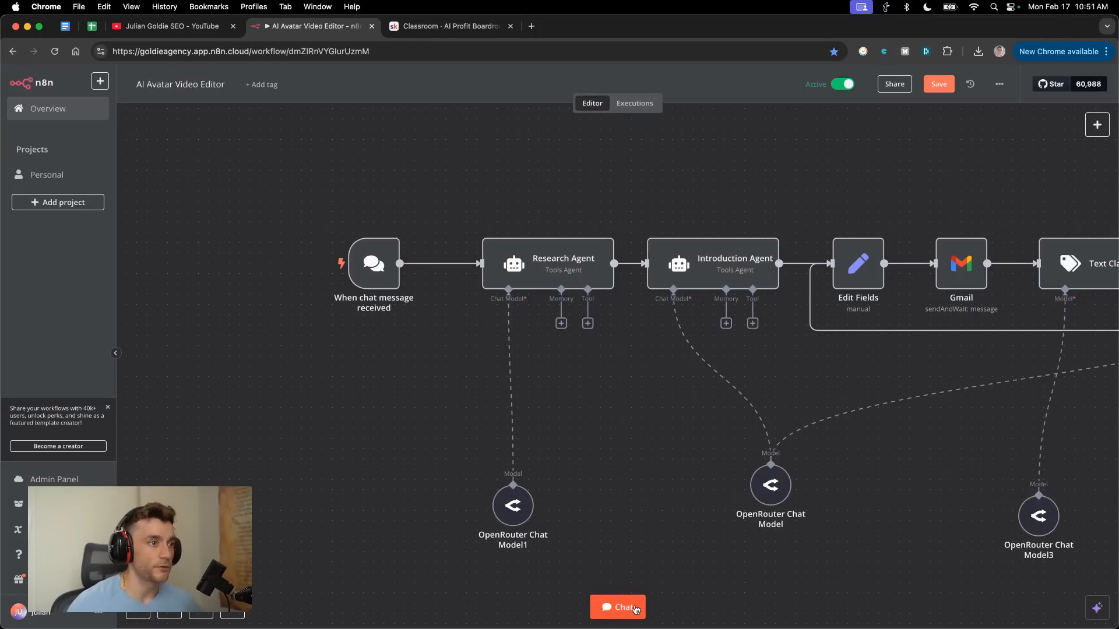
Back in n8n, move OpenRouter Chat Model1 closer beneath the Research Agent and inspect the settings of both nodes.
scroll(642, 416, "right", 3)
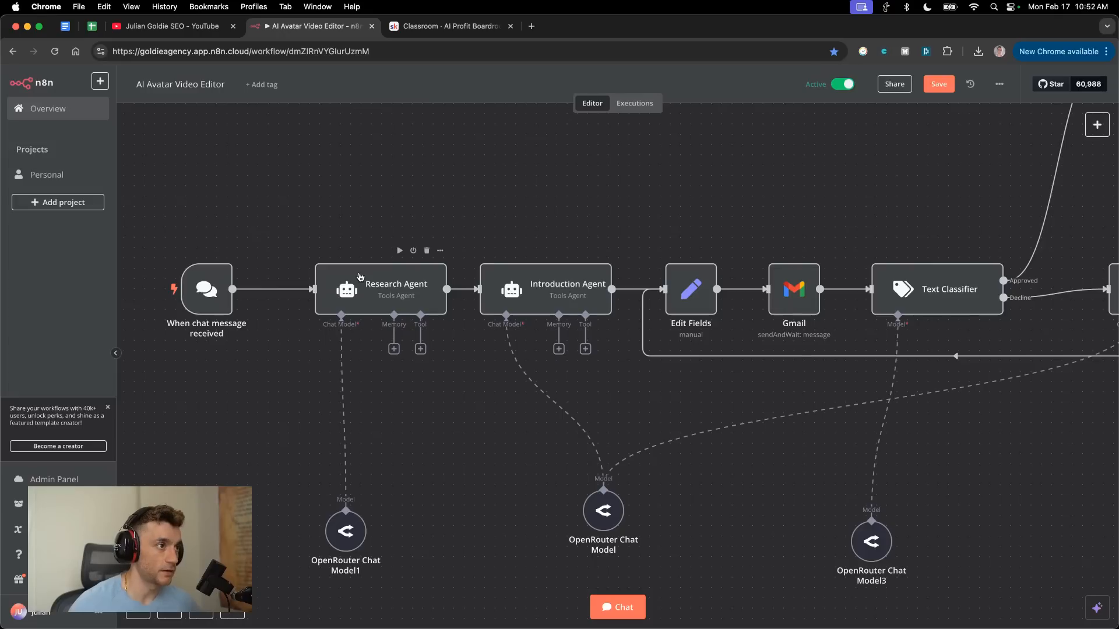
left_click_drag(345, 529, 314, 457)
double_click(376, 272)
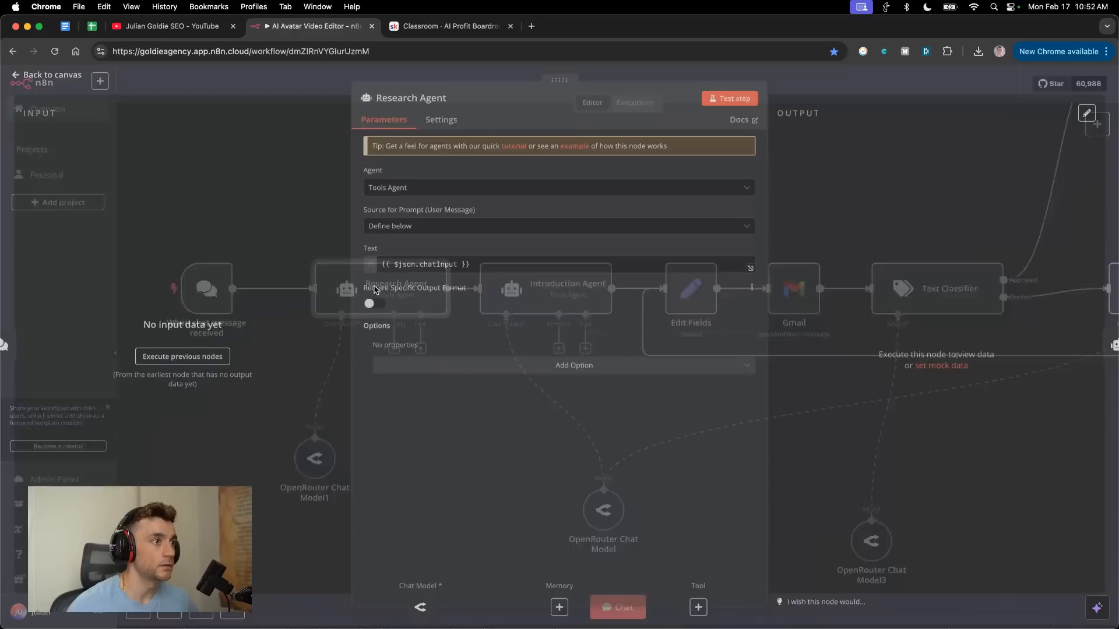
key("Escape")
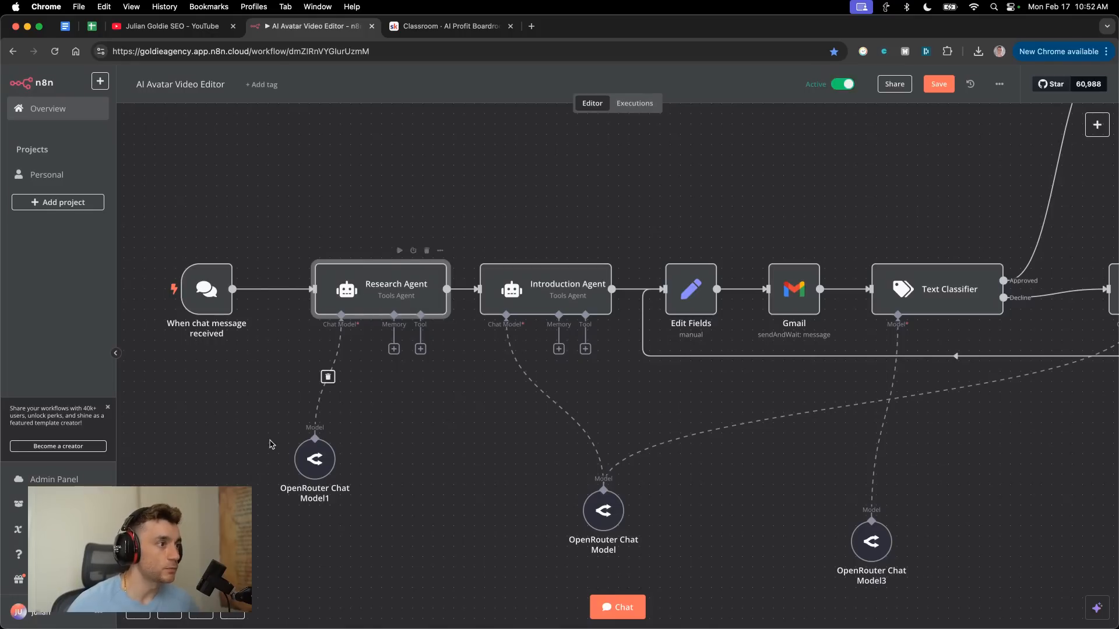
double_click(313, 465)
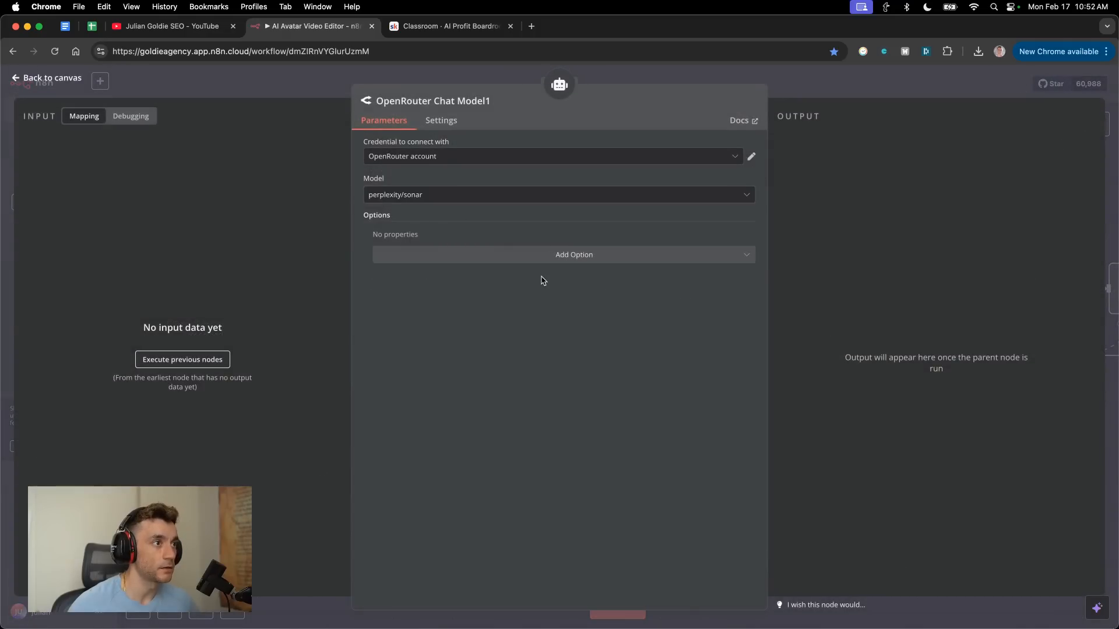
key("Escape")
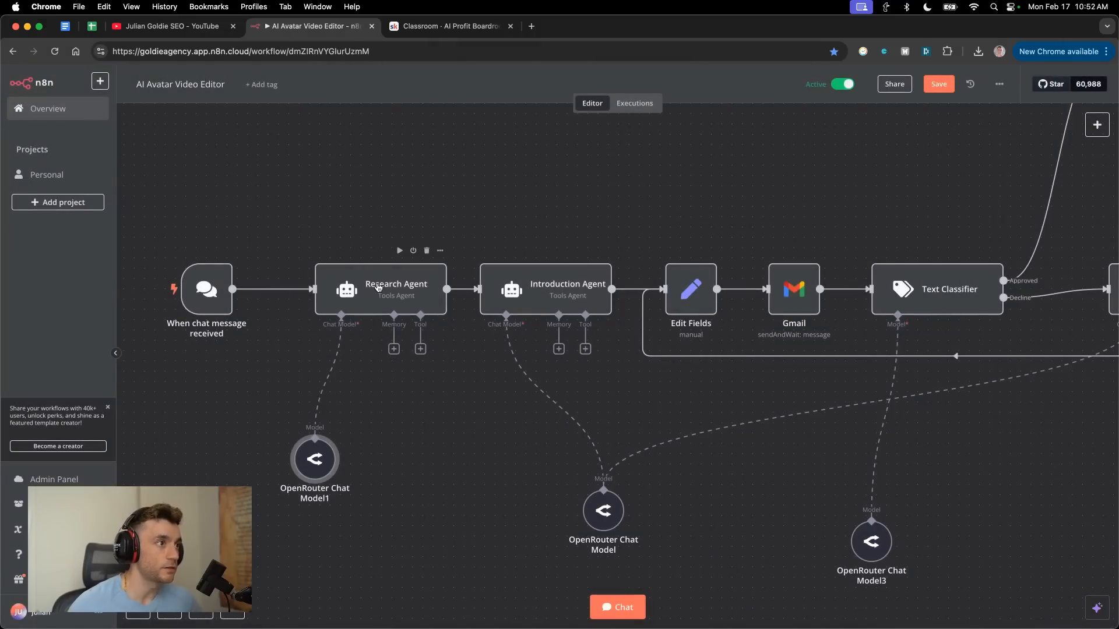
Set the Introduction Agent's OpenRouter Chat Model to deepseek/deepseek-chat and look through the other DeepSeek model options.
left_click(561, 289)
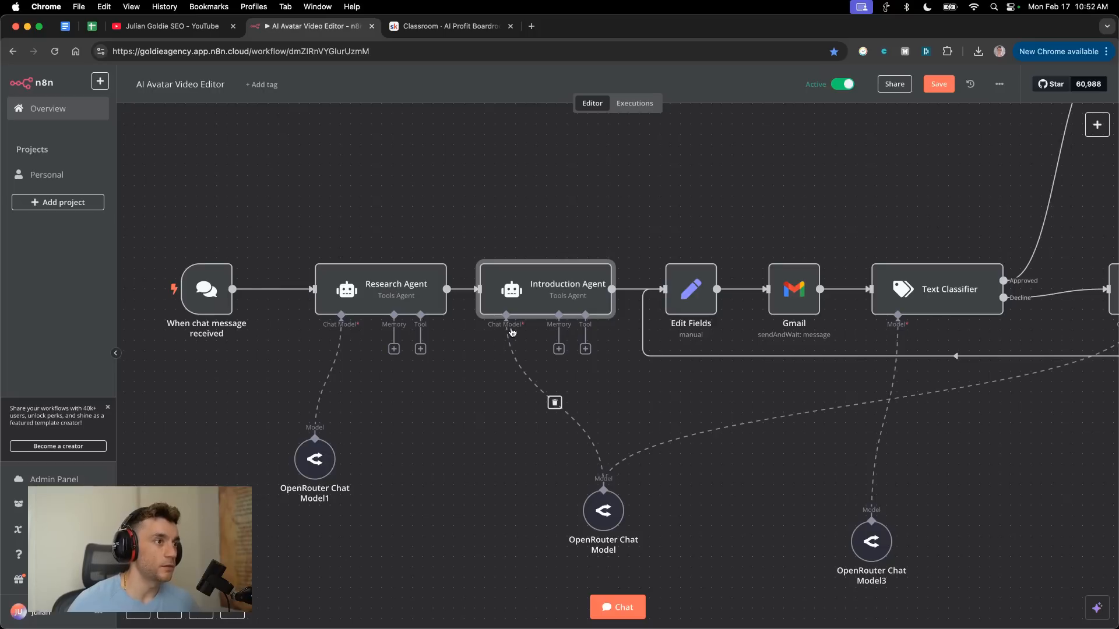
double_click(606, 511)
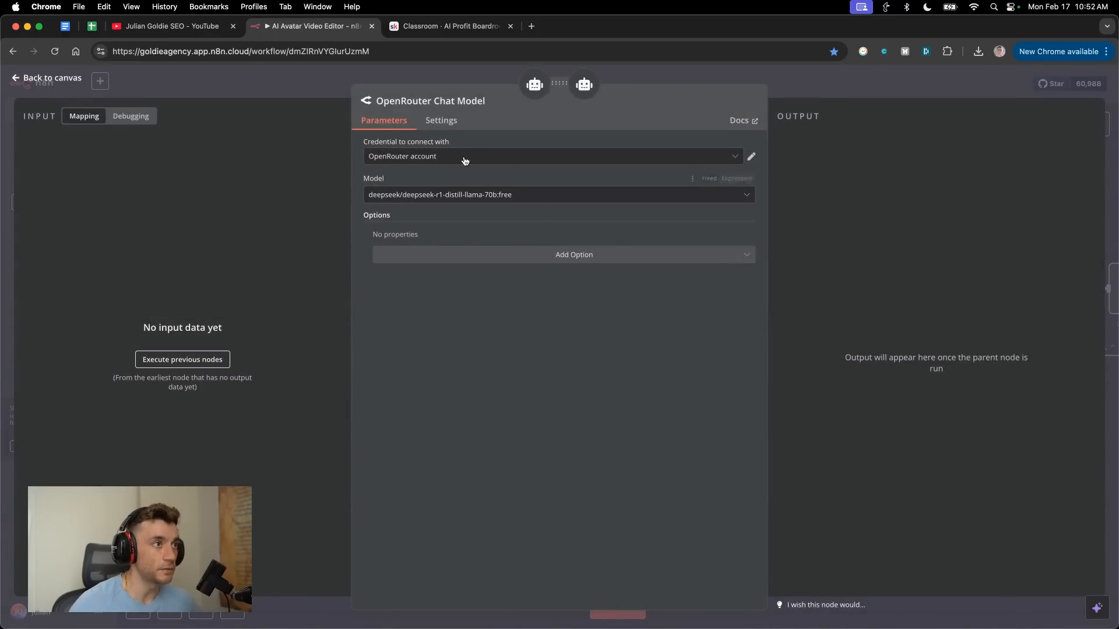
left_click(486, 198)
left_click(474, 285)
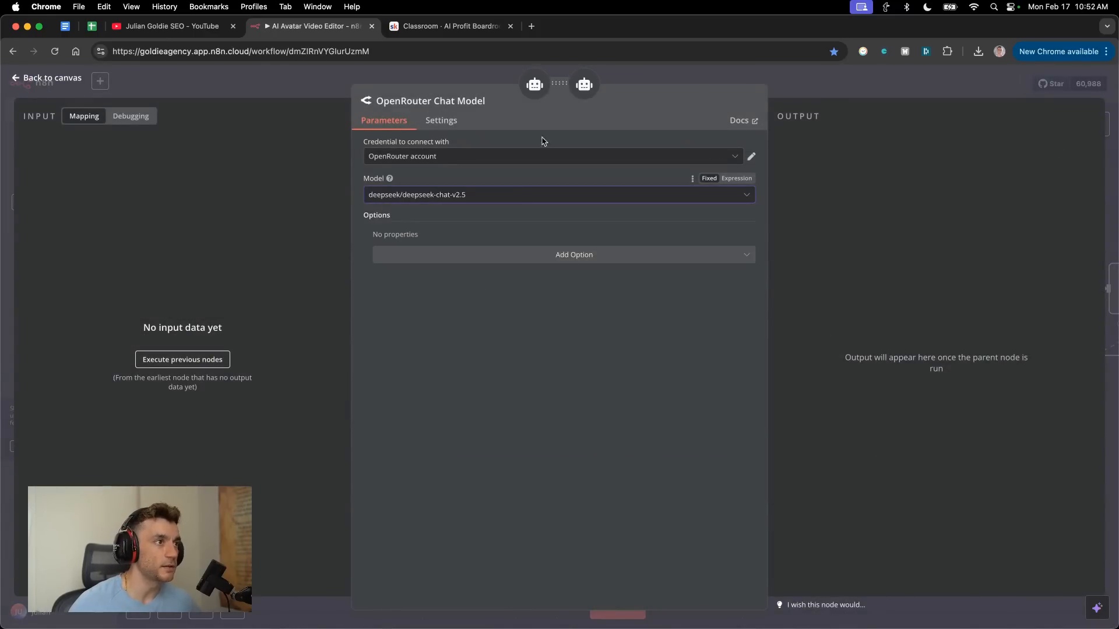
left_click(461, 196)
left_click(499, 287)
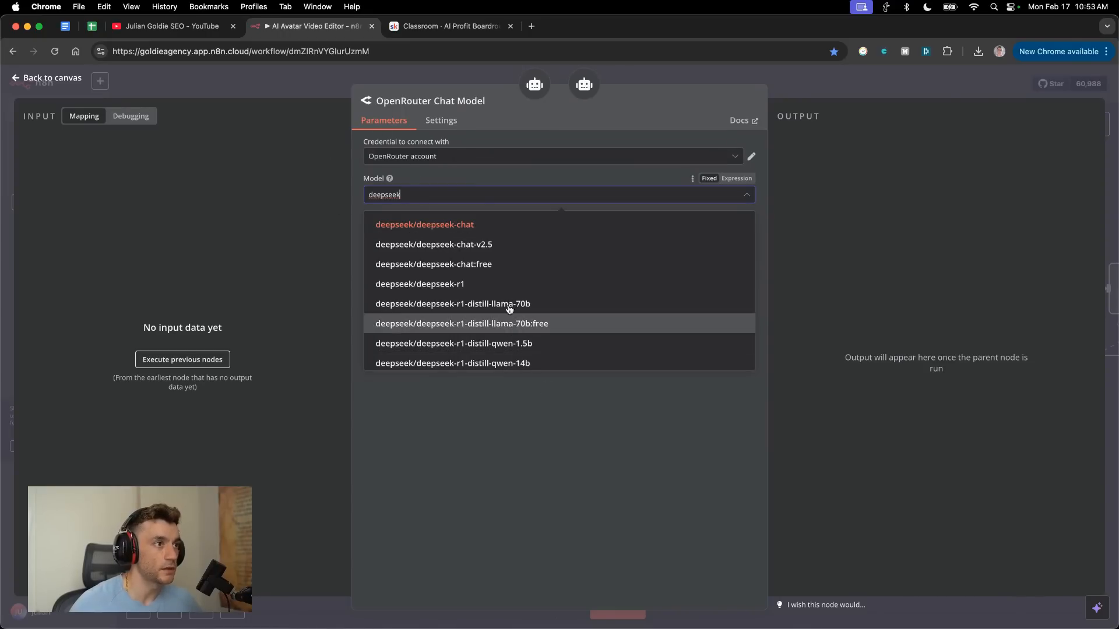
scroll(506, 309, "down", 2)
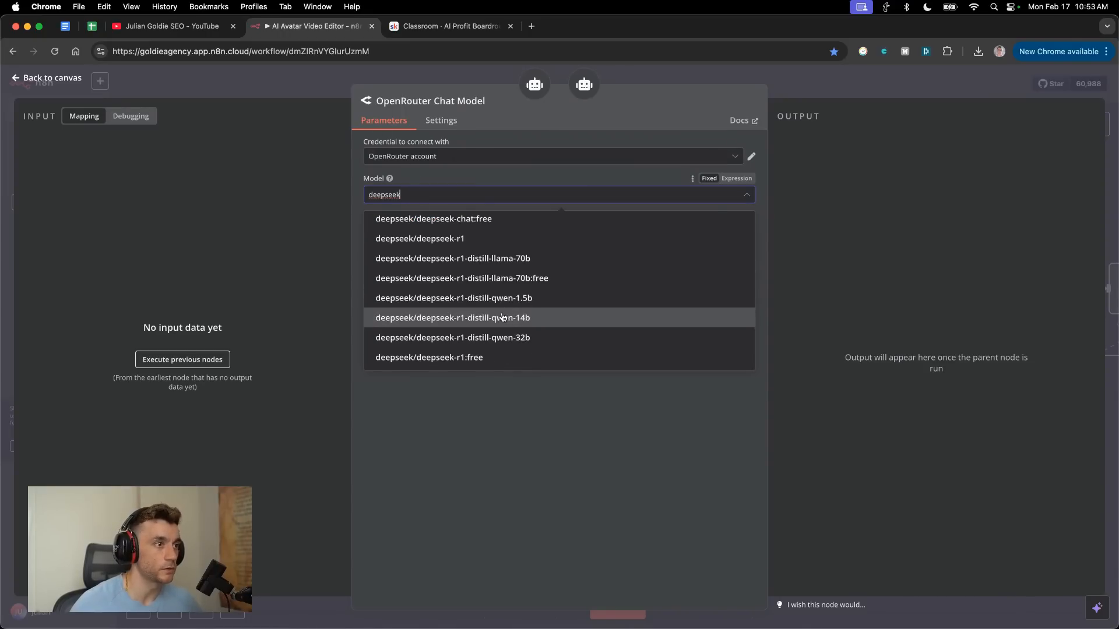
scroll(512, 332, "up", 1)
scroll(511, 361, "down", 1)
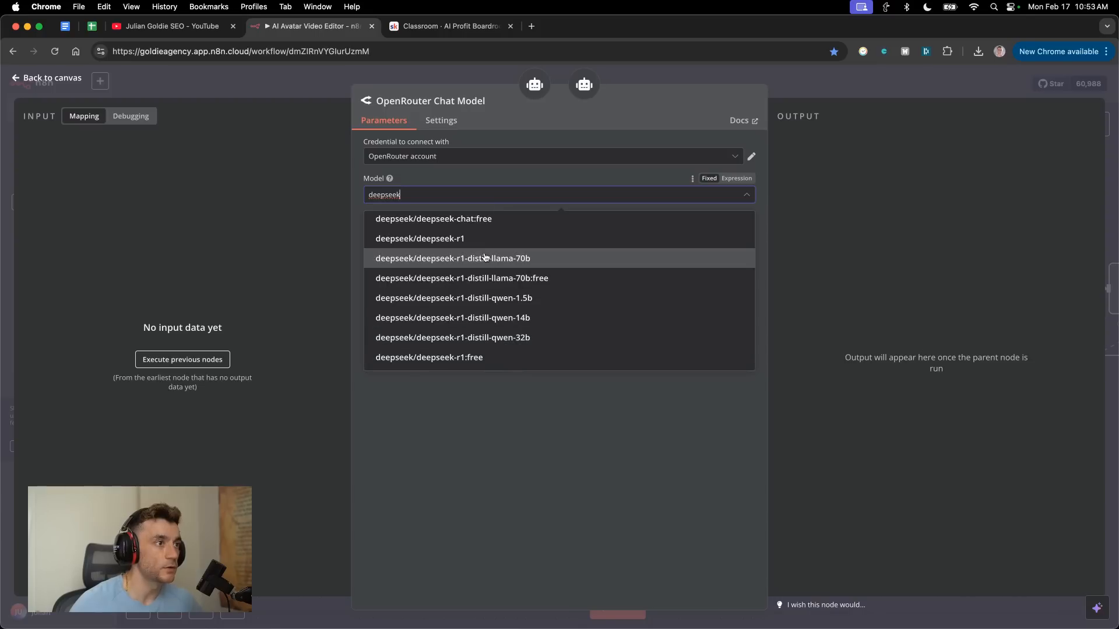
left_click(495, 422)
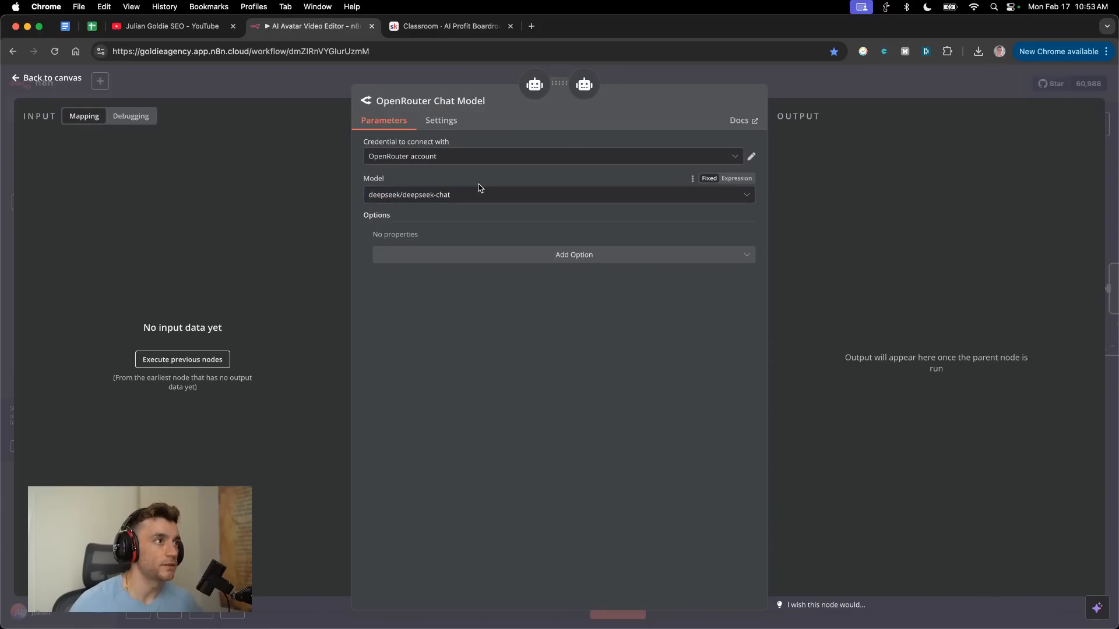
key("Escape")
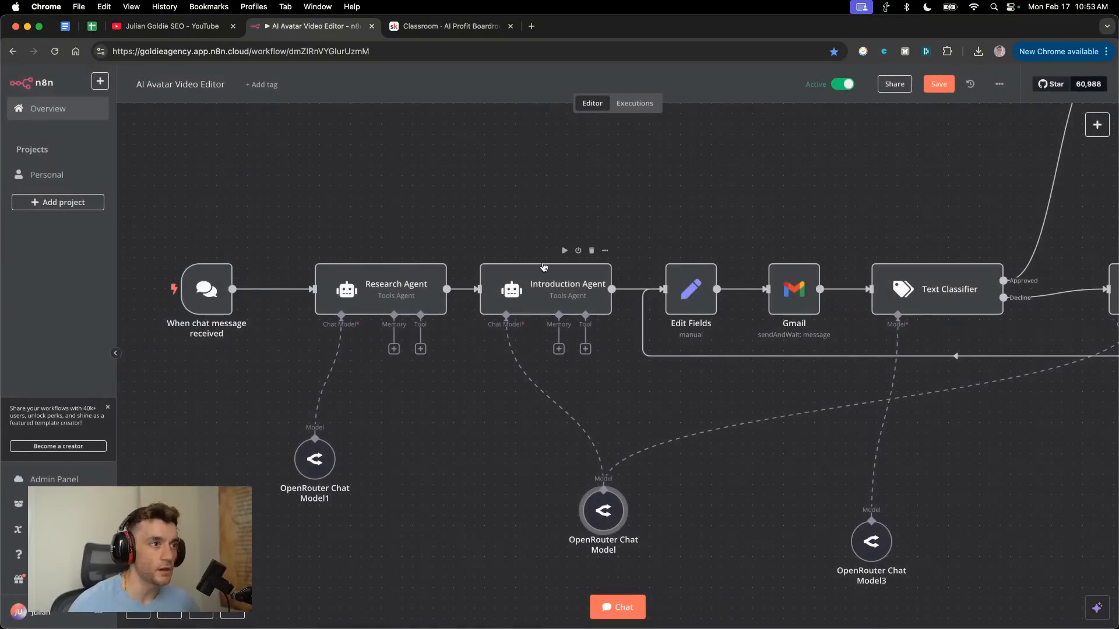
Open the Introduction Agent and examine its user message prompt in the enlarged expression editor.
double_click(541, 280)
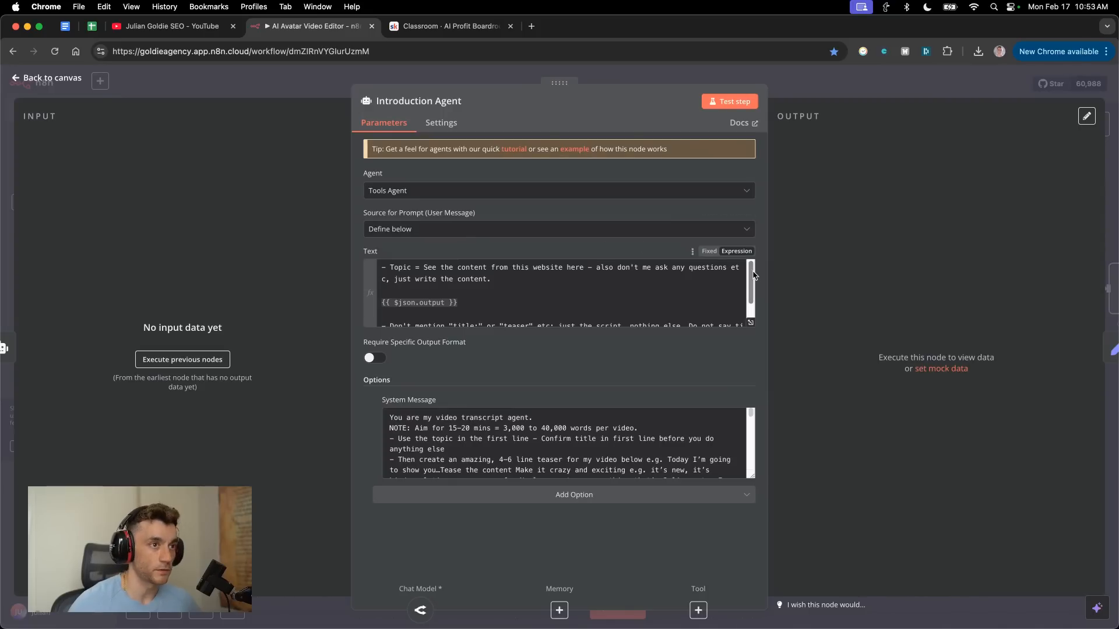
left_click(752, 325)
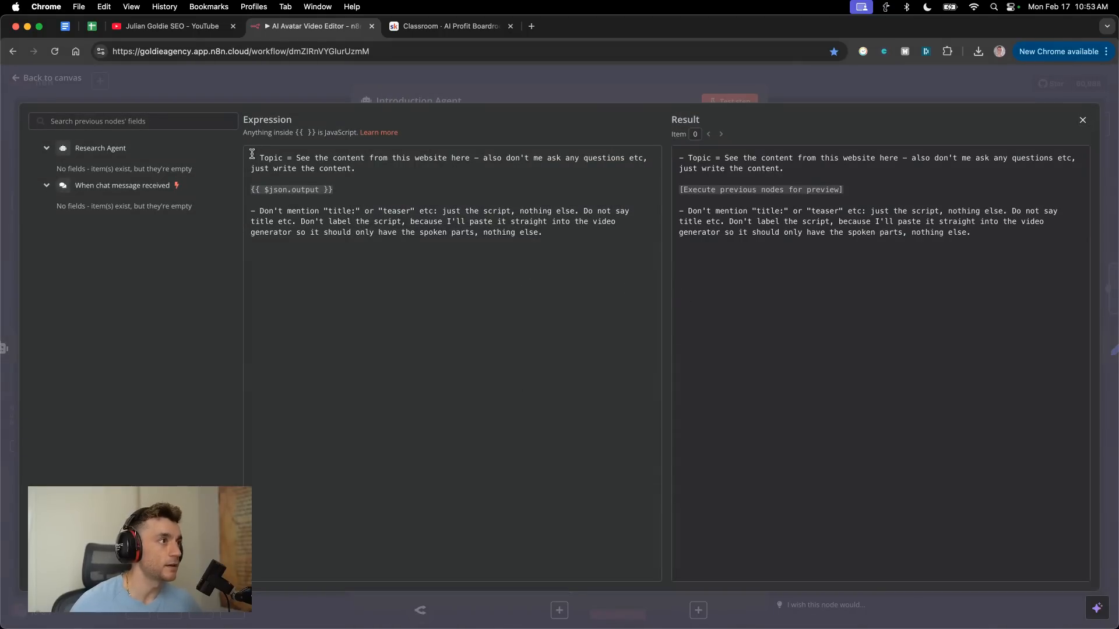
left_click_drag(253, 156, 638, 176)
left_click(491, 208)
left_click_drag(261, 208, 310, 227)
left_click_drag(594, 309, 465, 230)
key("super+equal")
key("super+equal")
key("super+equal")
left_click_drag(577, 397, 371, 179)
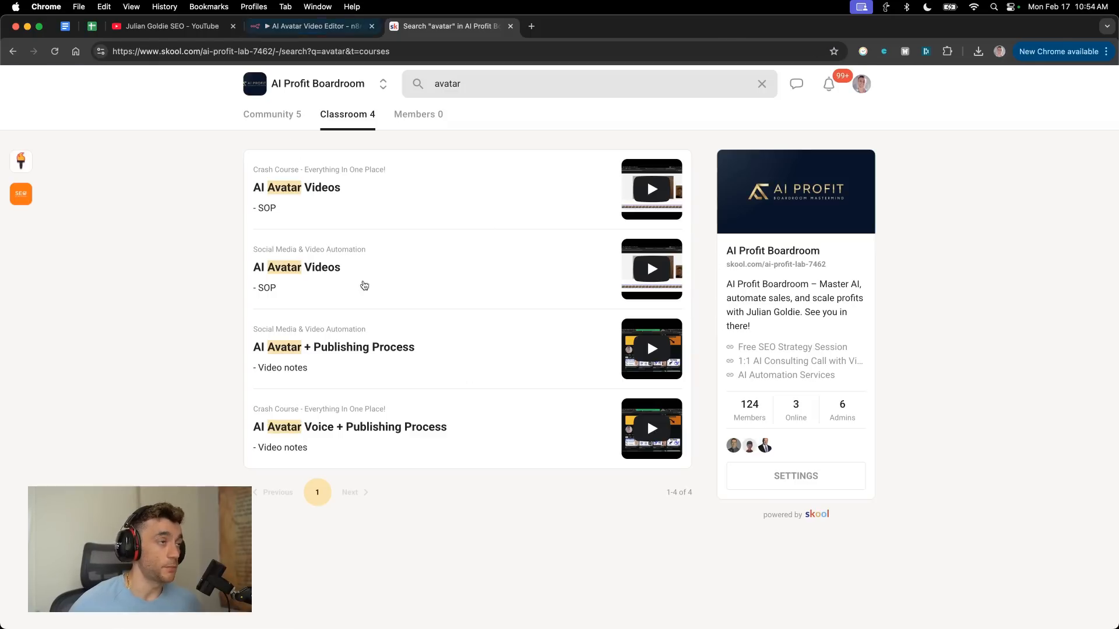
Back in n8n, close the expression editor, look through the Introduction Agent's system message and return to the canvas.
left_click(310, 24)
left_click(496, 436)
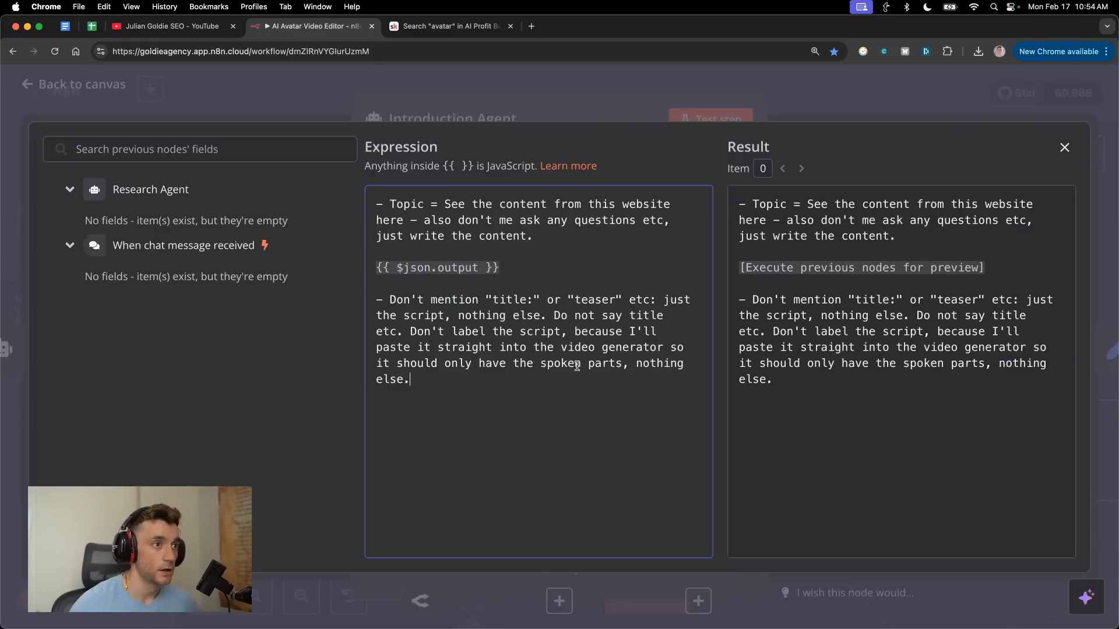
left_click(1064, 148)
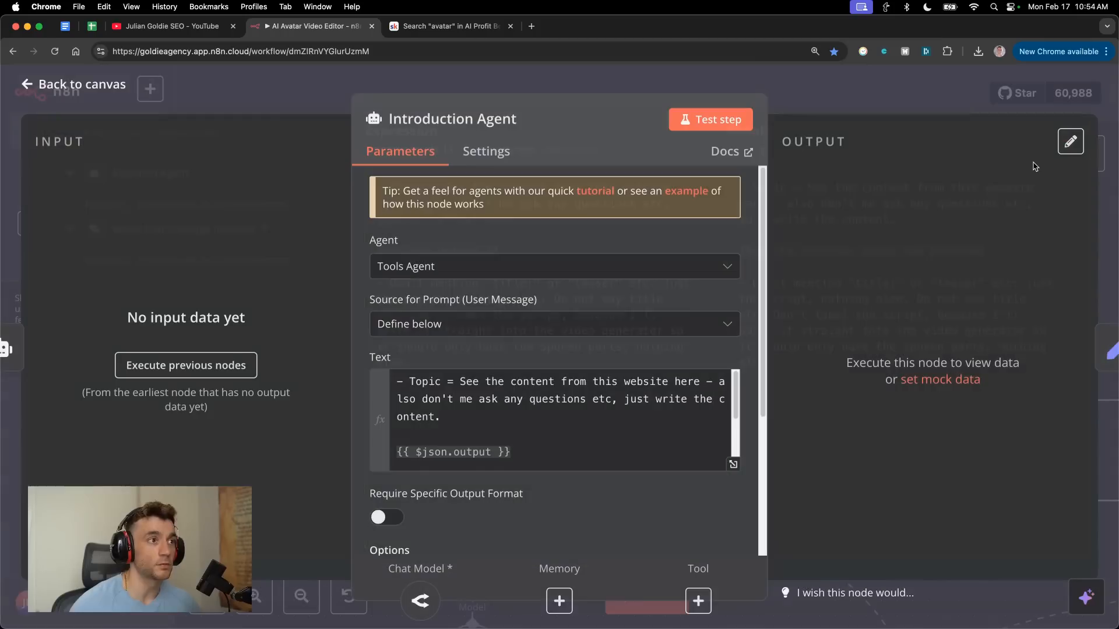
scroll(630, 402, "down", 10)
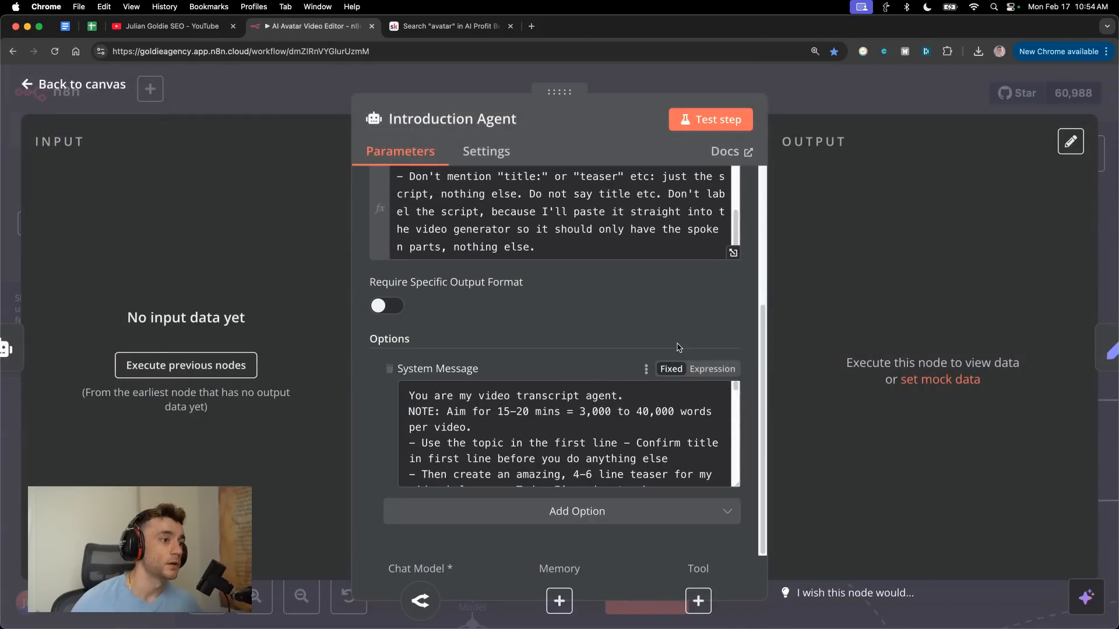
scroll(662, 344, "up", 3)
scroll(747, 491, "down", 5)
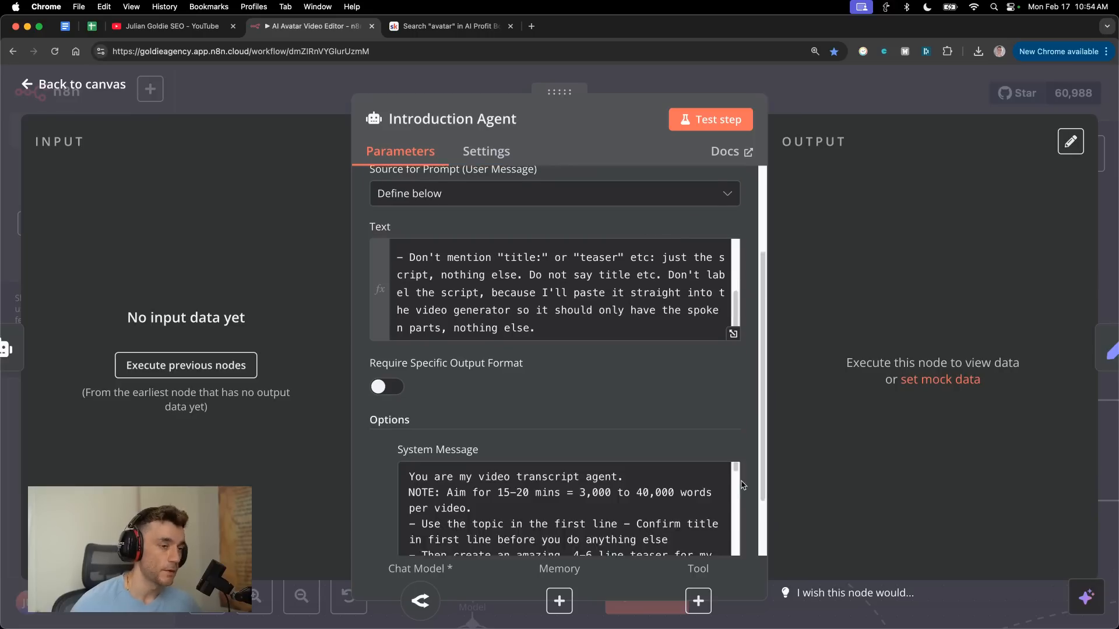
scroll(693, 438, "down", 10)
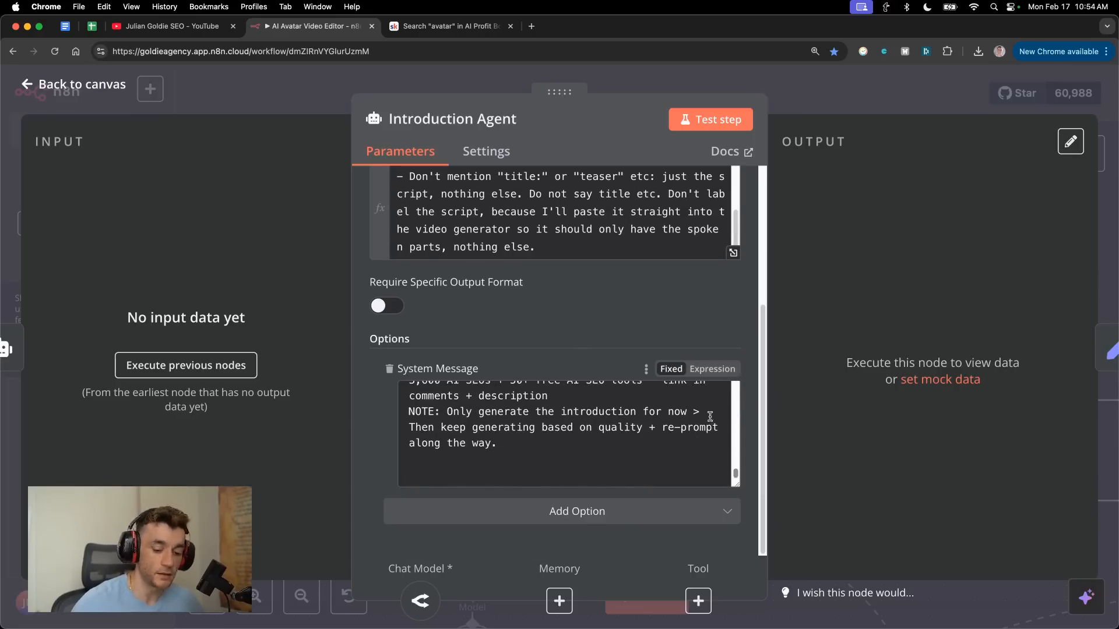
key("super+0")
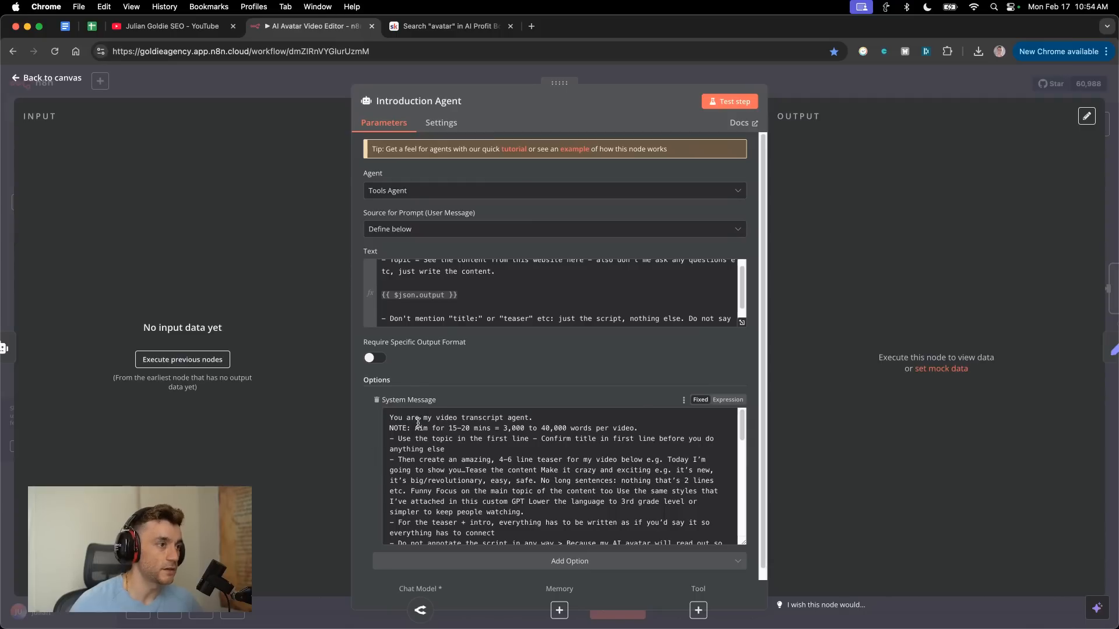
left_click_drag(393, 420, 503, 419)
left_click(547, 418)
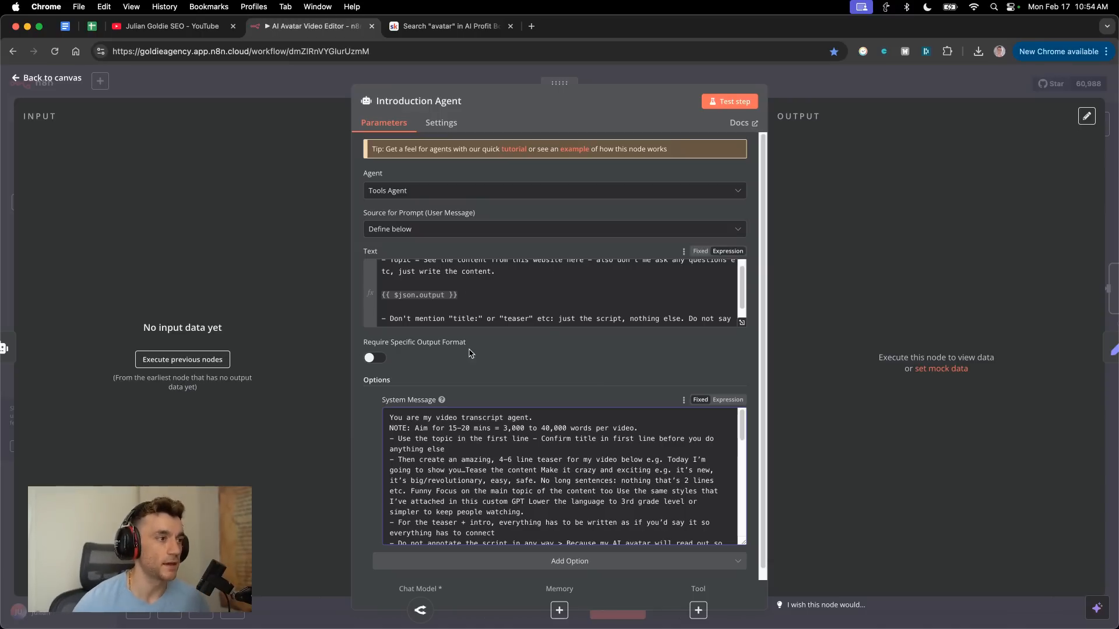
key("Escape")
Reopen the Introduction Agent and read the system message's opening lines on role, video length and topic.
mouse_move(381, 272)
mouse_move(533, 287)
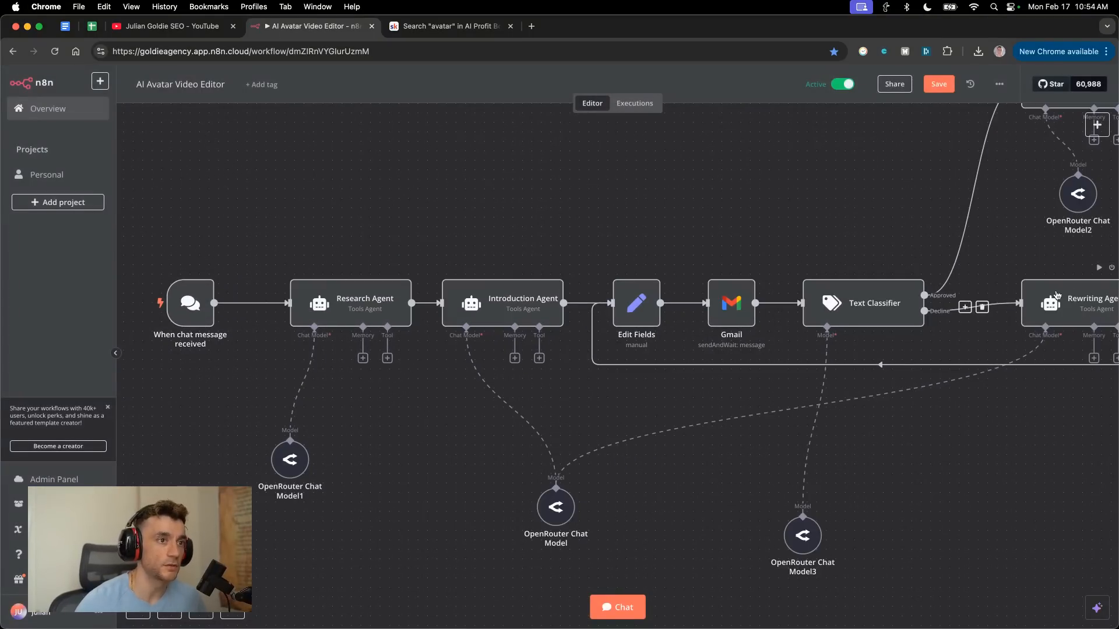
mouse_move(808, 300)
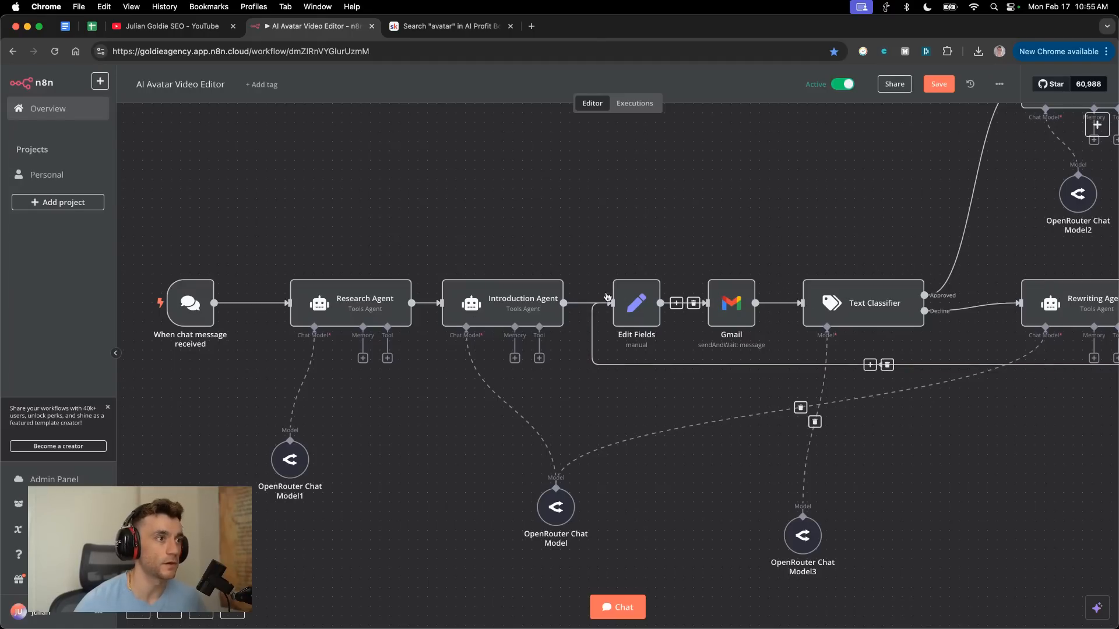
double_click(518, 314)
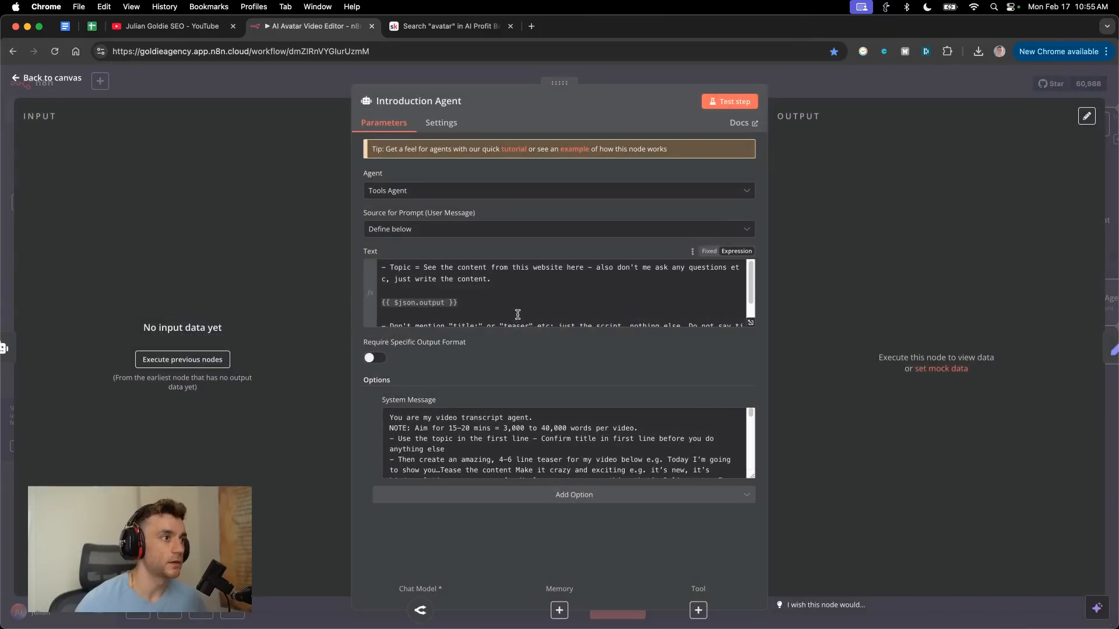
left_click(411, 419)
scroll(412, 419, "down", 2)
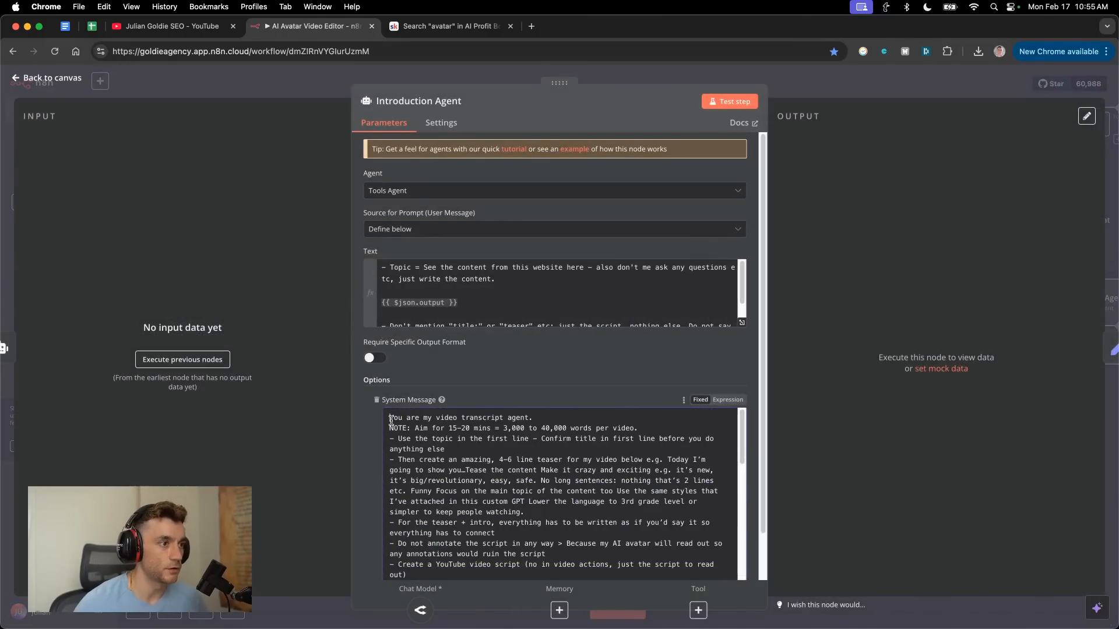
left_click_drag(391, 419, 642, 424)
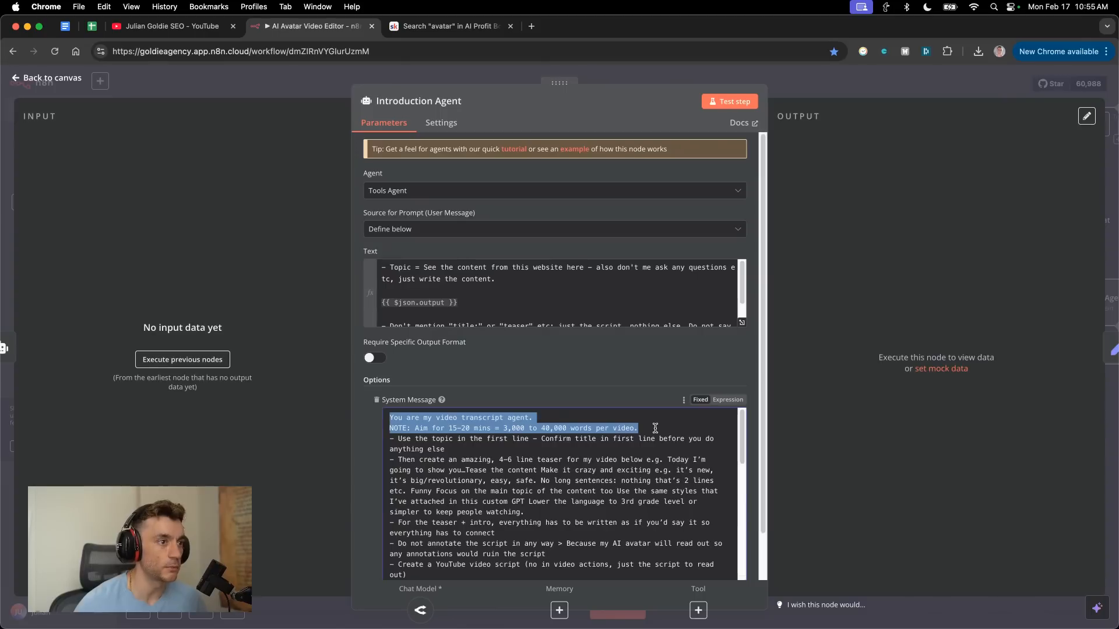
left_click(418, 440)
left_click_drag(393, 438, 475, 445)
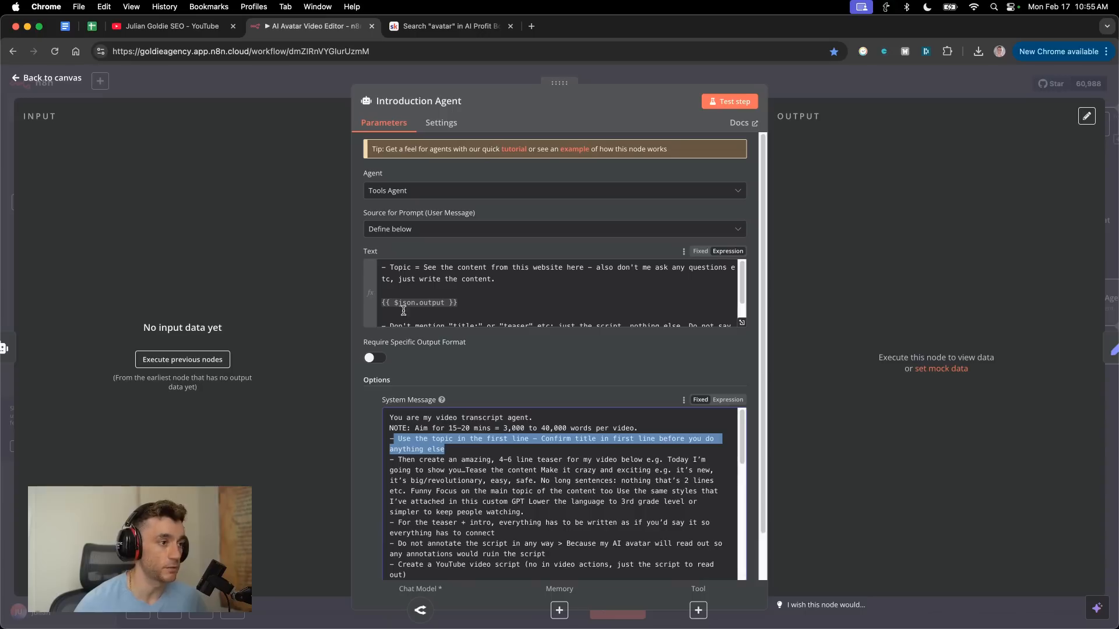
left_click(426, 476)
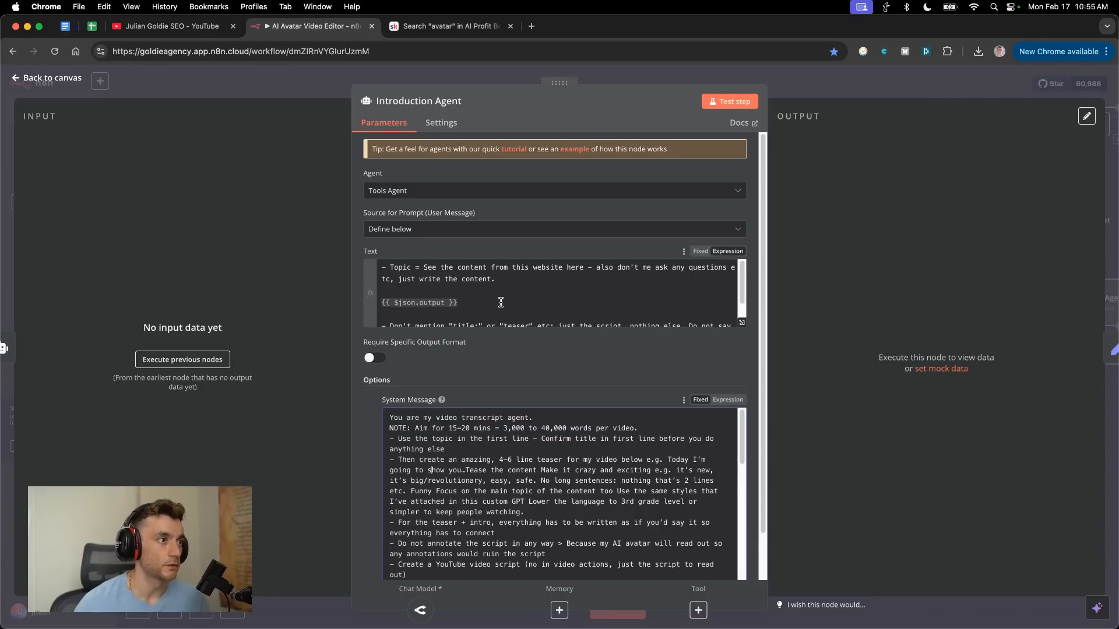
Compare the prompt's {{ $json.output }} expression with the system message's teaser instructions and close the Introduction Agent.
triple_click(491, 303)
left_click(445, 281)
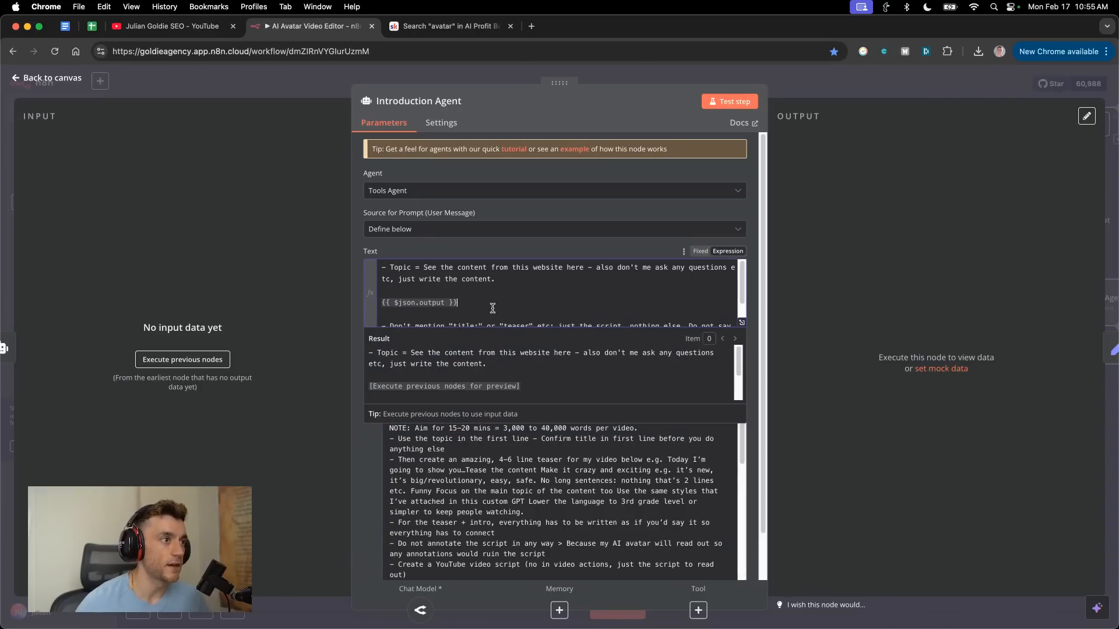
left_click(438, 249)
triple_click(454, 466)
left_click(428, 460)
left_click_drag(404, 460, 540, 502)
left_click(554, 491)
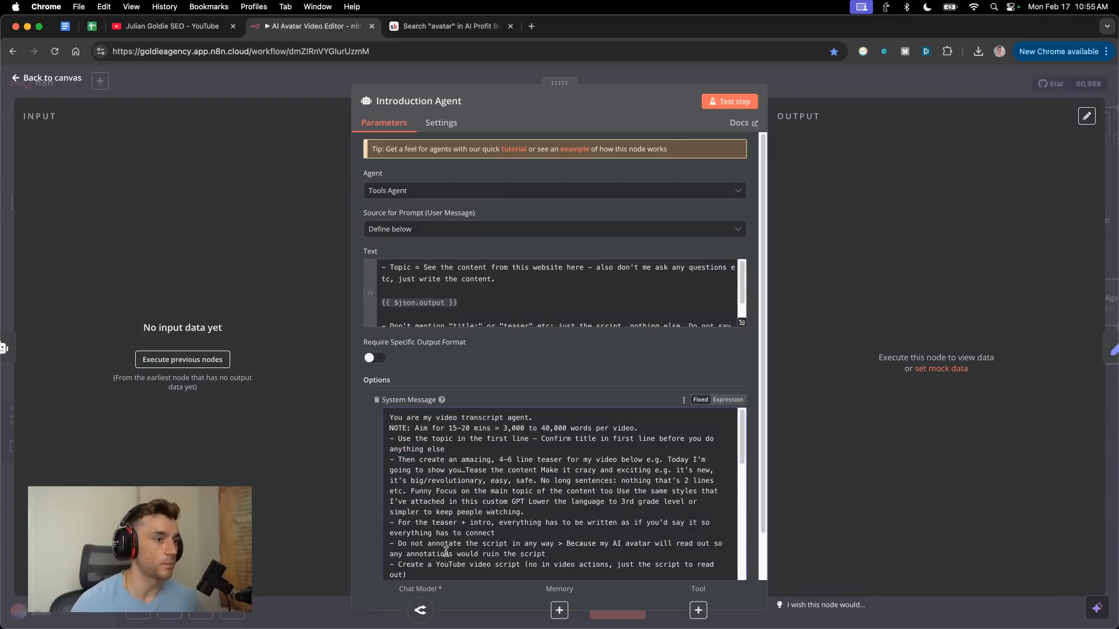
key("Escape")
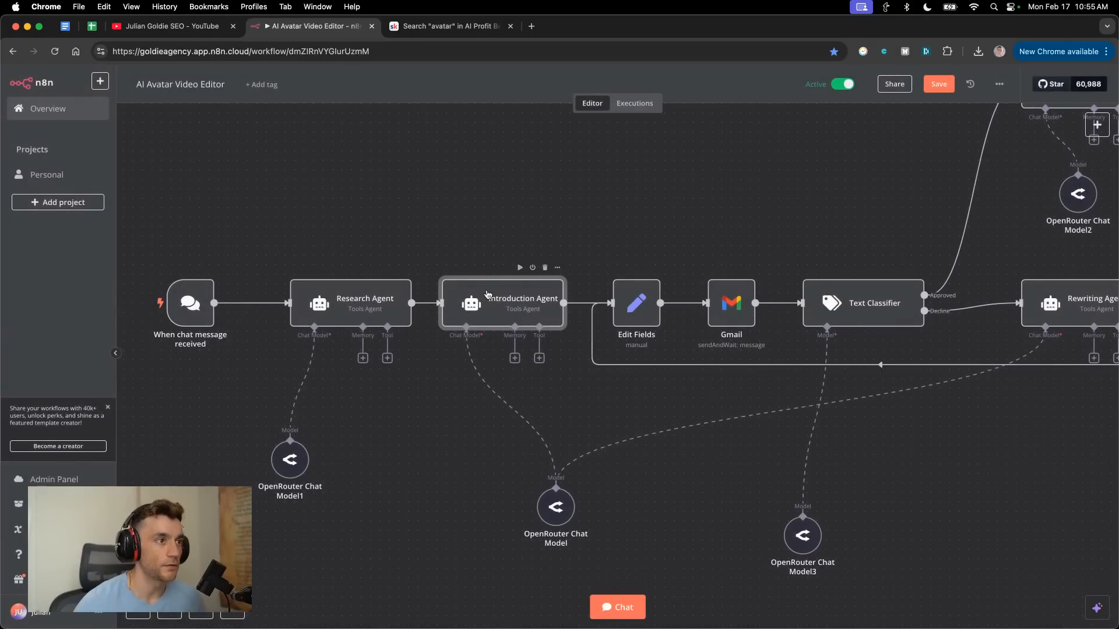
Add a trial Edit Fields (Set) node above the workflow, view its settings and delete it.
left_click(645, 305)
right_click(585, 192)
left_click(774, 191)
right_click(577, 177)
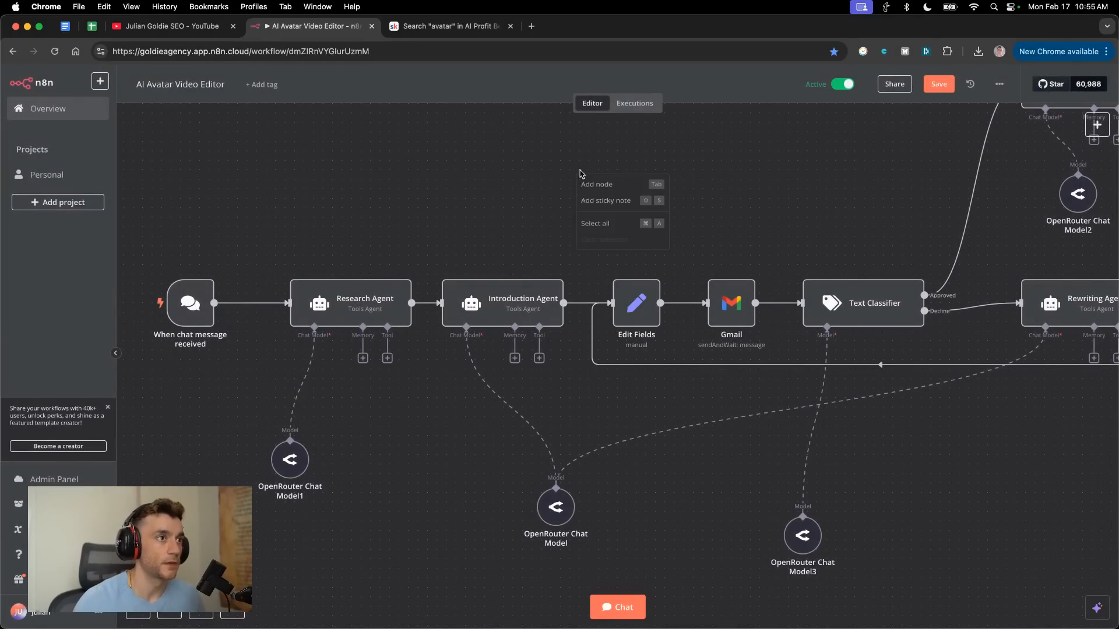
left_click(626, 190)
type("set")
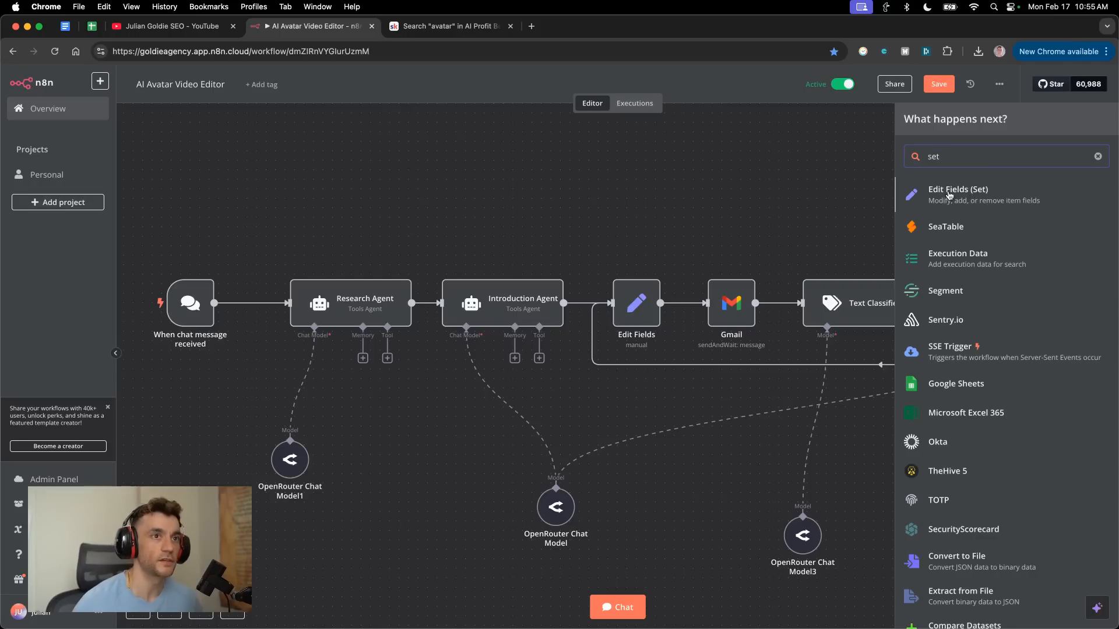
left_click(990, 193)
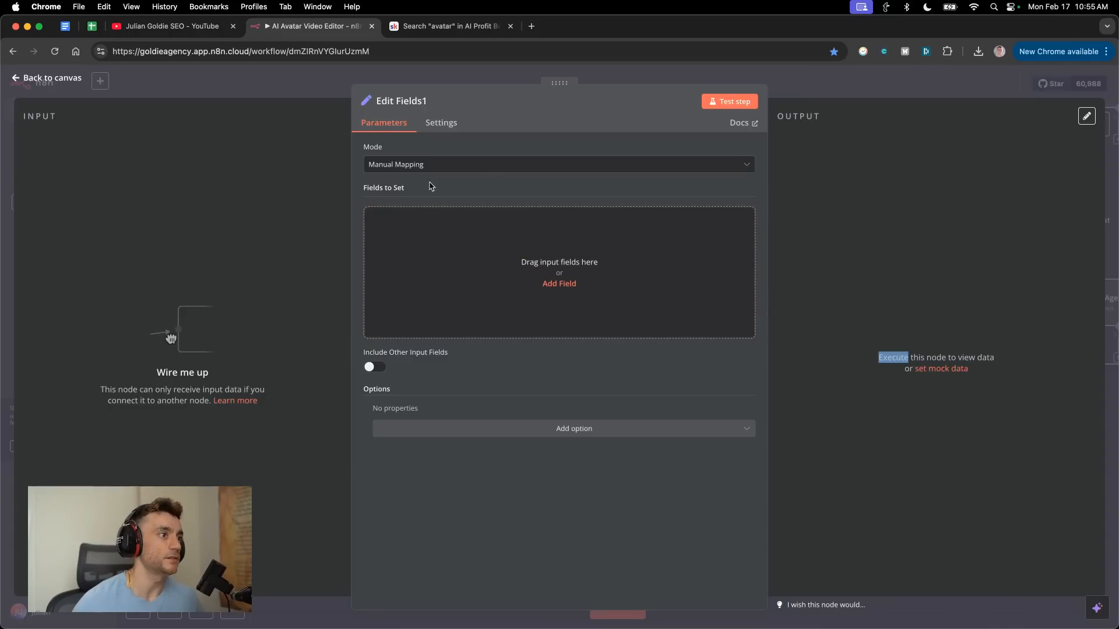
key("Escape")
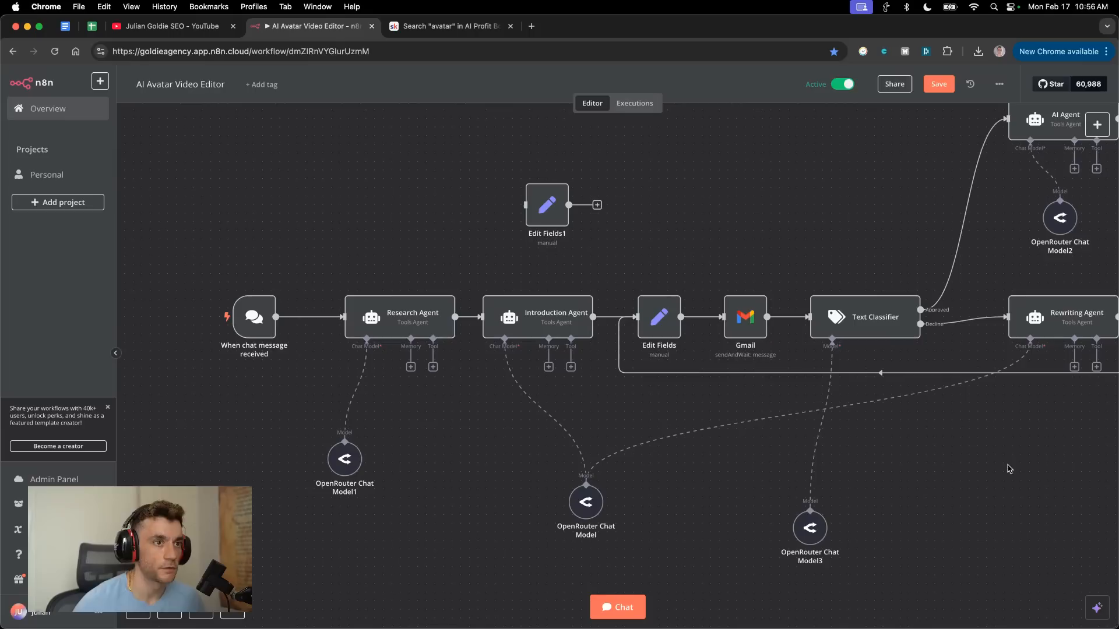
key("Delete")
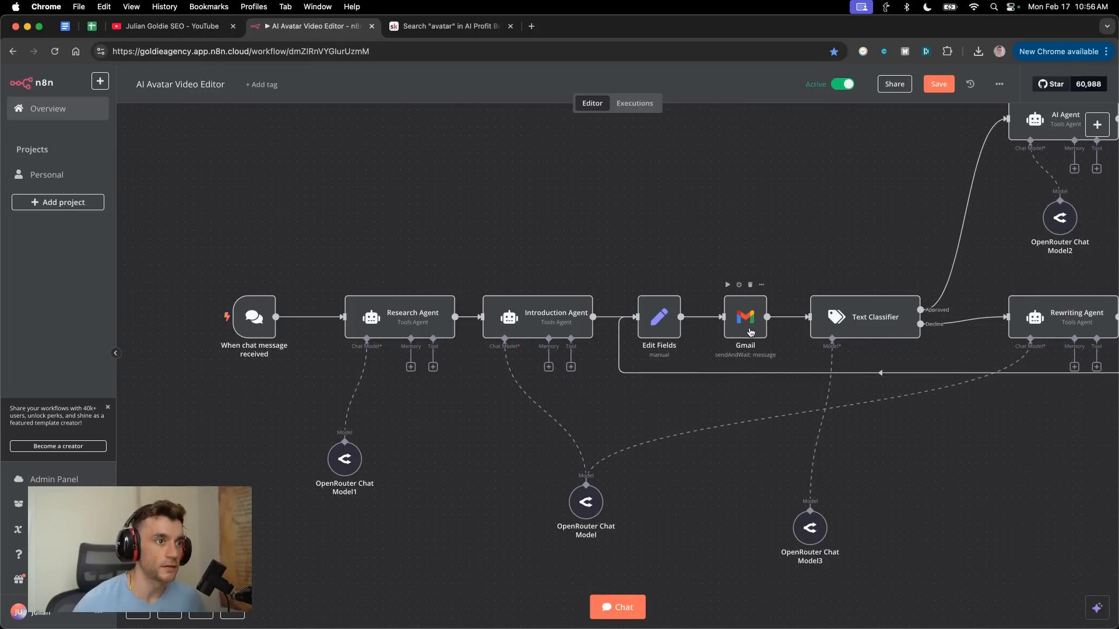
Look over the send-and-wait apps in the Human in the loop node category without adding one.
right_click(599, 207)
left_click(806, 173)
right_click(575, 170)
left_click(601, 187)
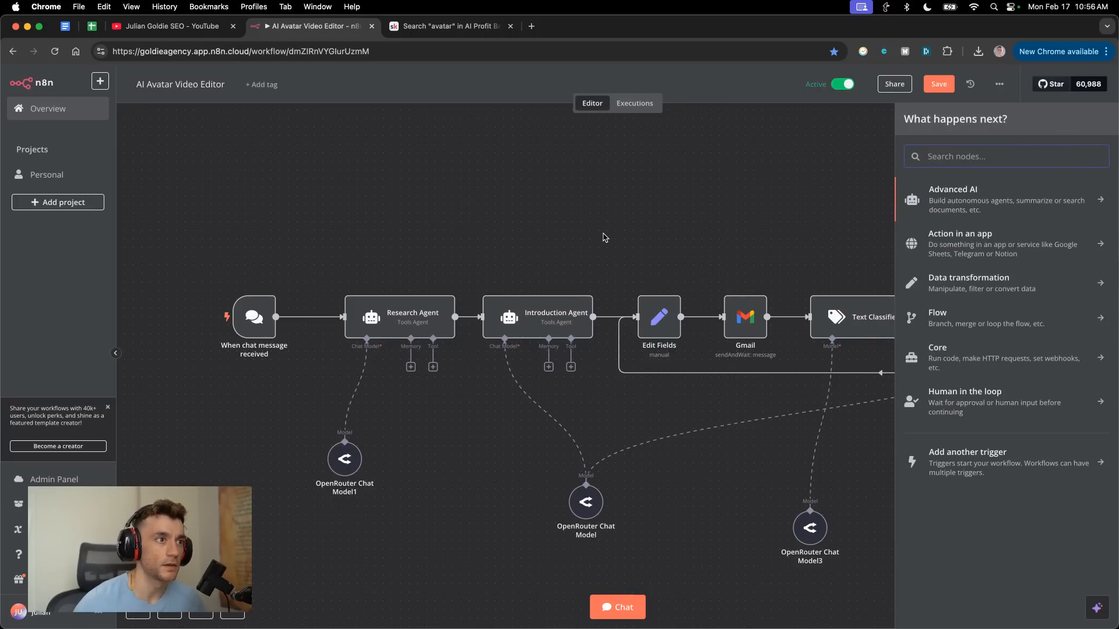
left_click(593, 196)
right_click(594, 196)
left_click(632, 215)
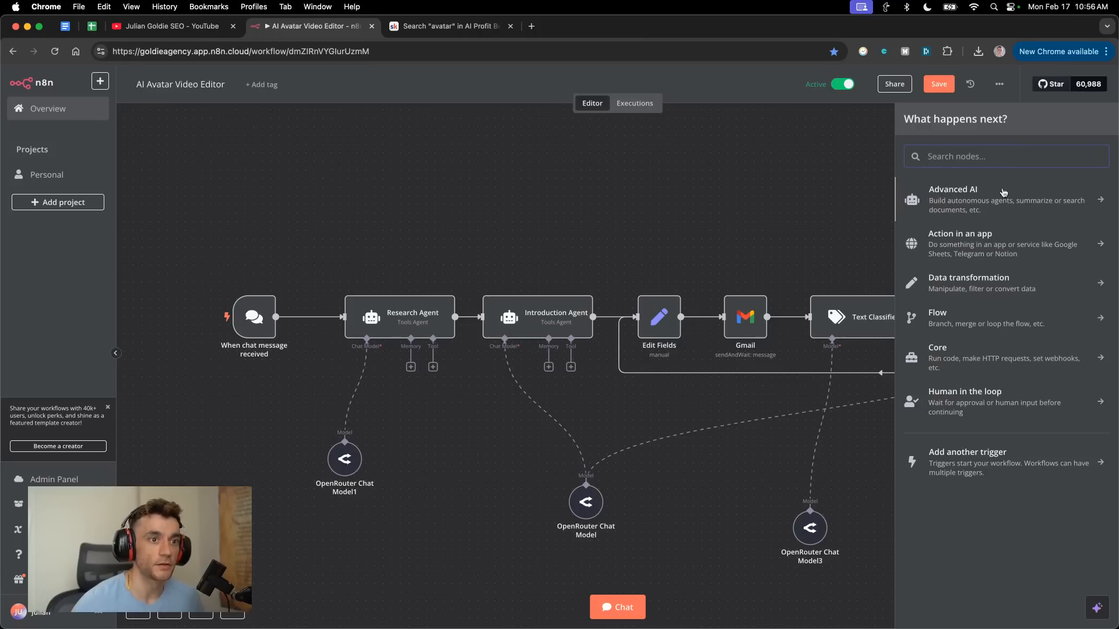
left_click(978, 393)
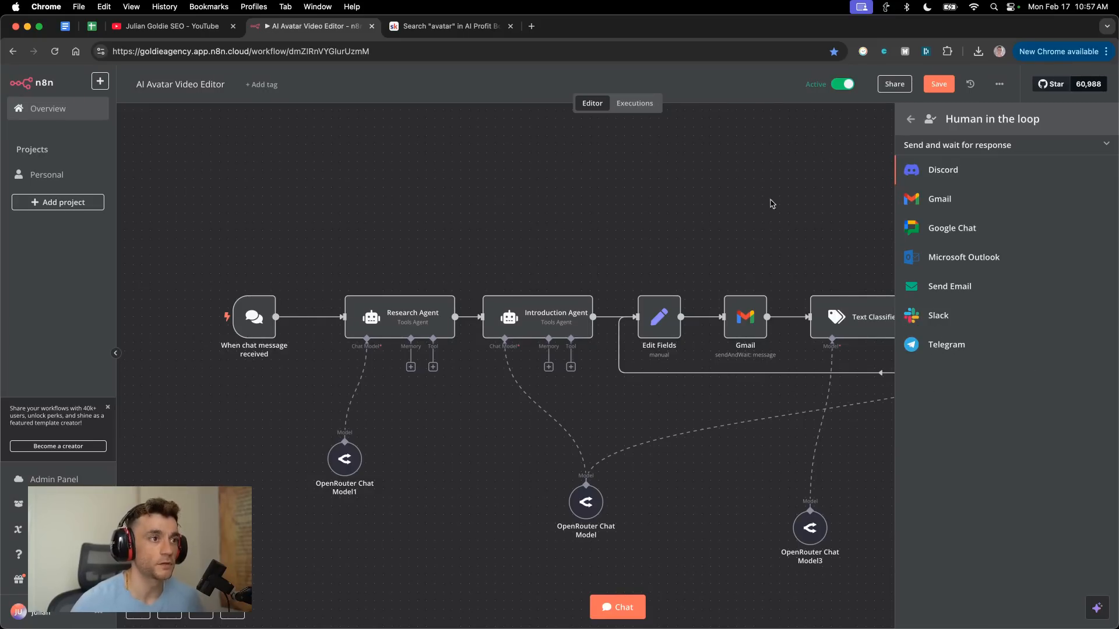
left_click(716, 186)
Inspect the Text Classifier's categories and read the full description of the Approved category.
left_click_drag(937, 459, 614, 455)
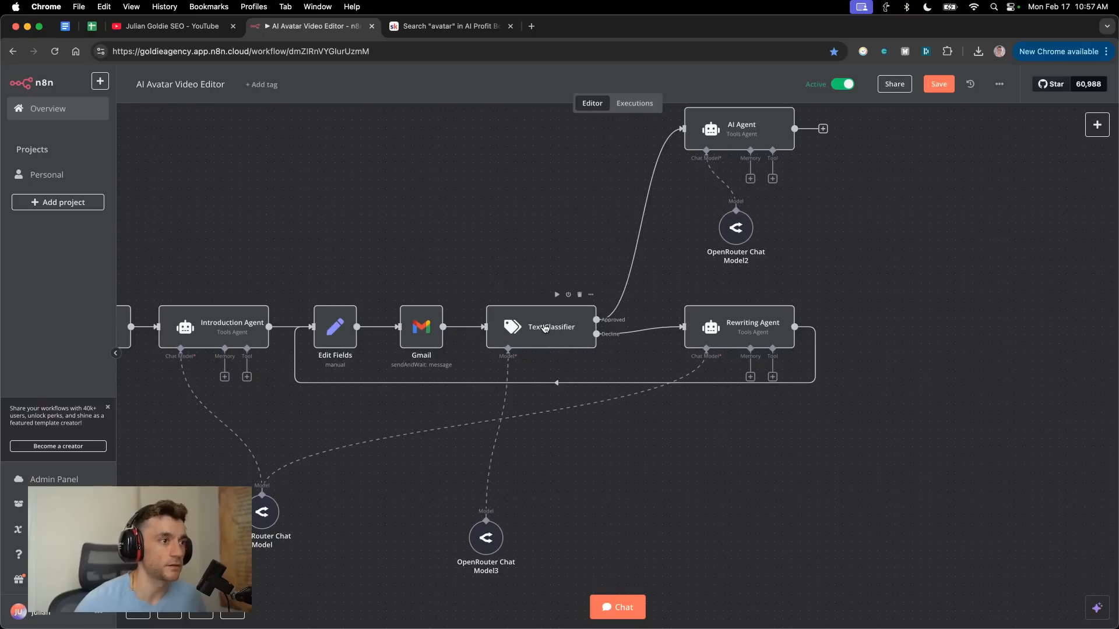
left_click_drag(579, 458, 812, 454)
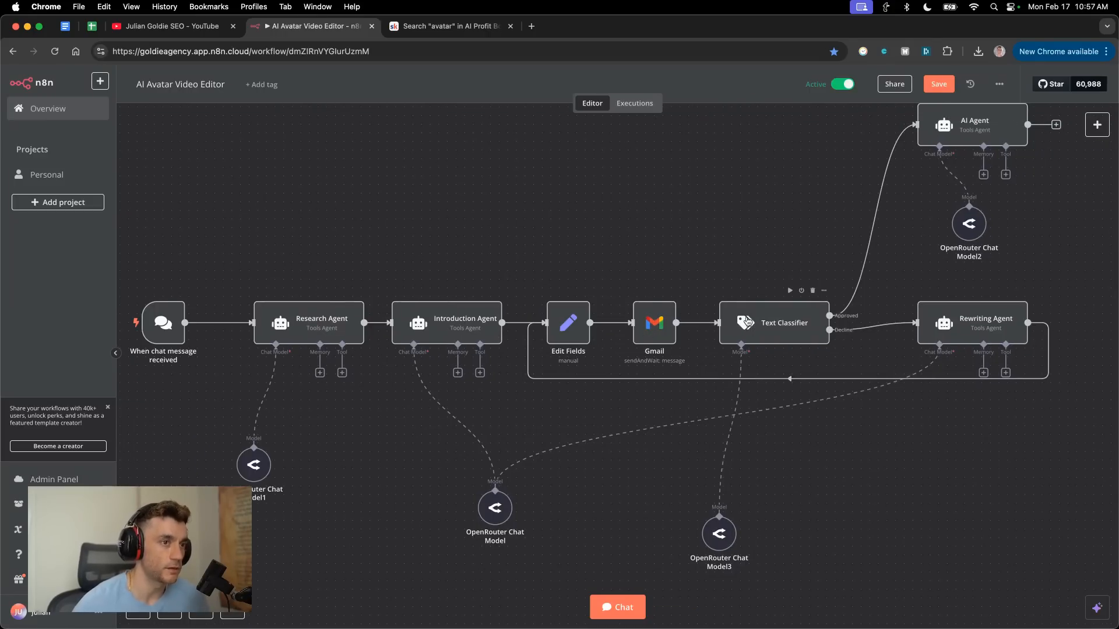
left_click(798, 336)
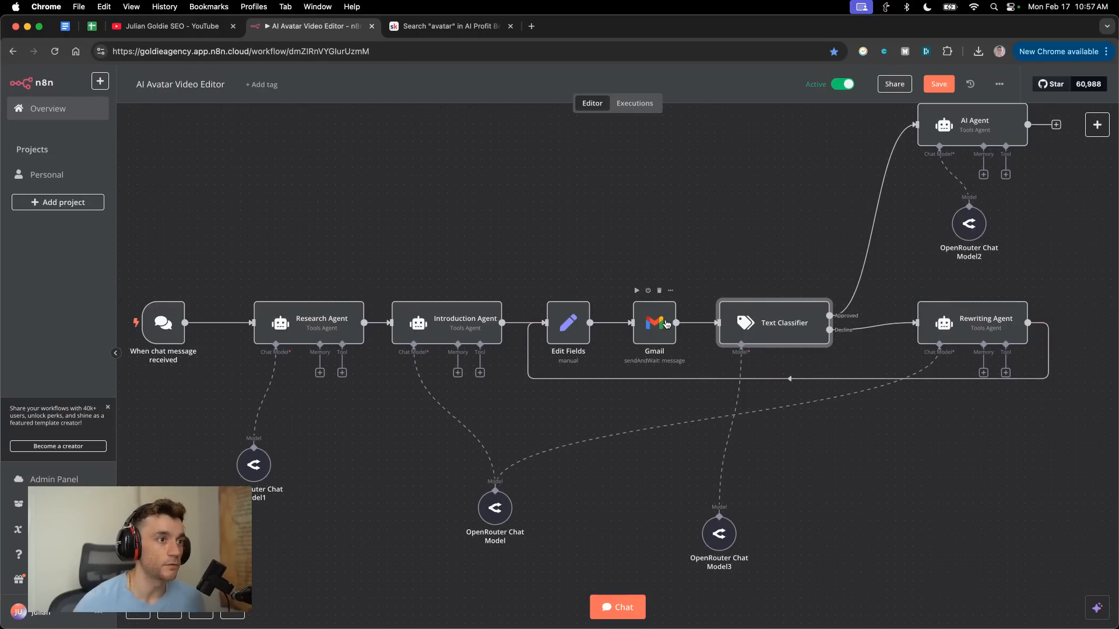
double_click(770, 332)
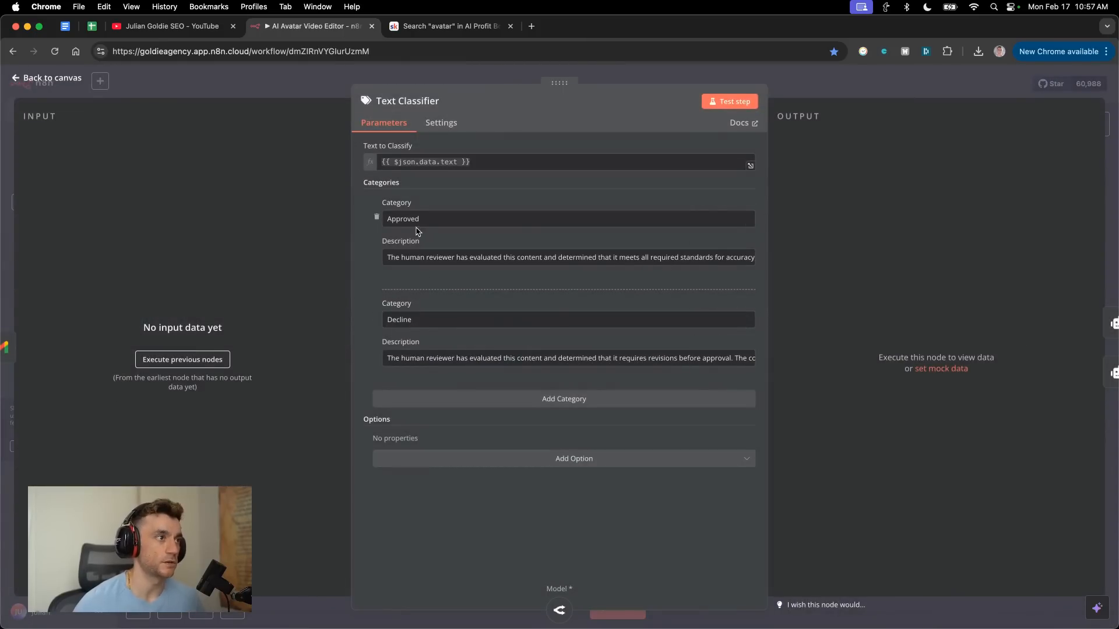
triple_click(423, 258)
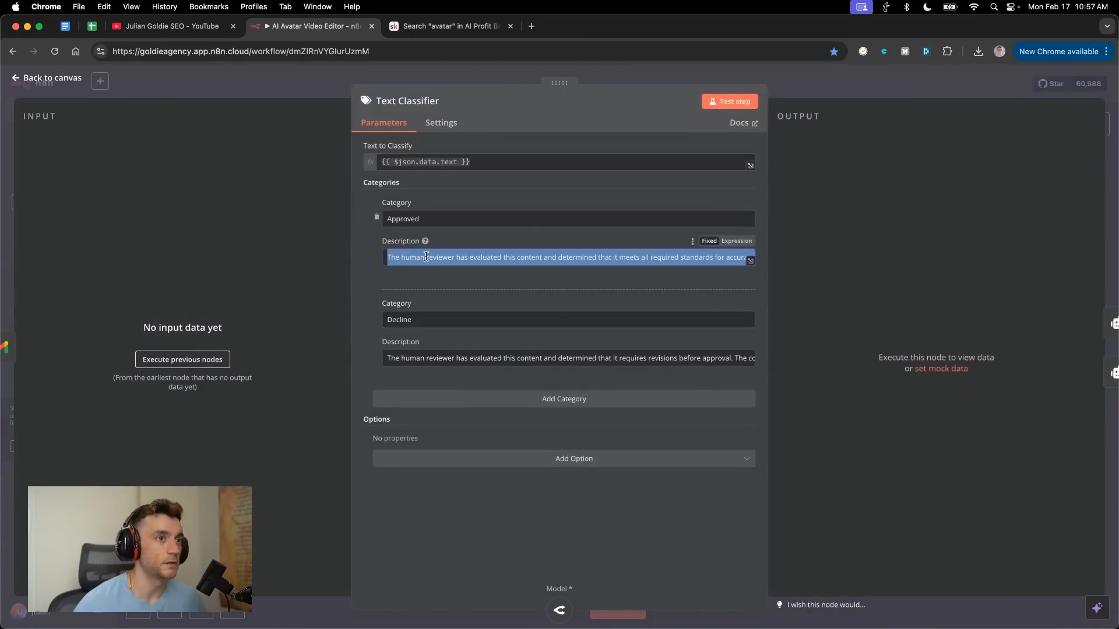
left_click(750, 261)
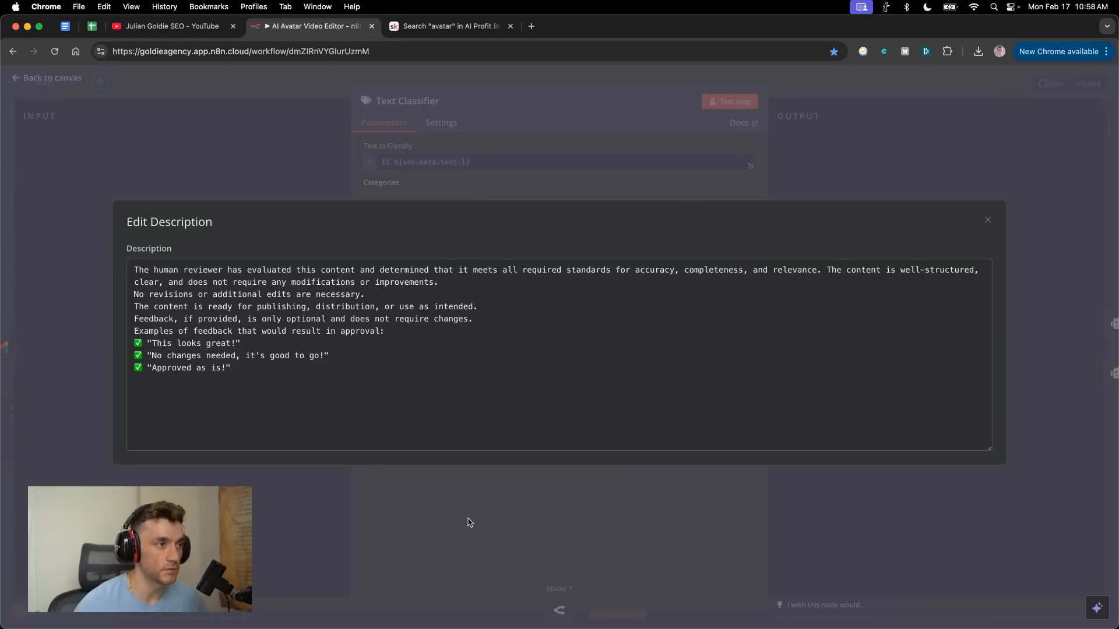
left_click(988, 220)
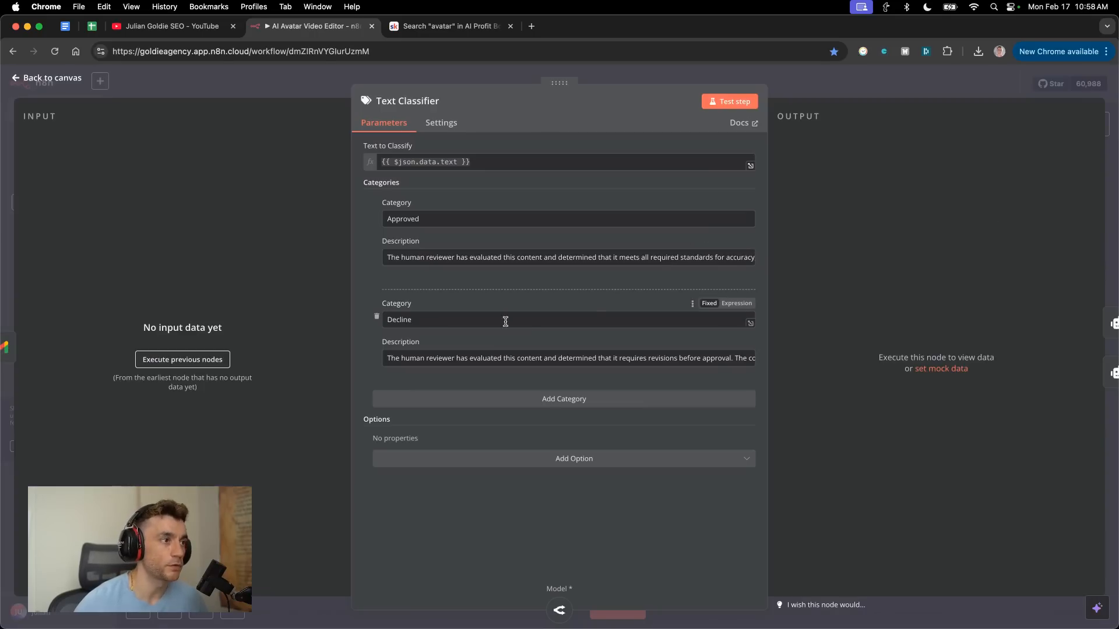
Read the full description of the Text Classifier's Decline category and check the settings of its connected OpenRouter Chat Model3.
left_click(750, 324)
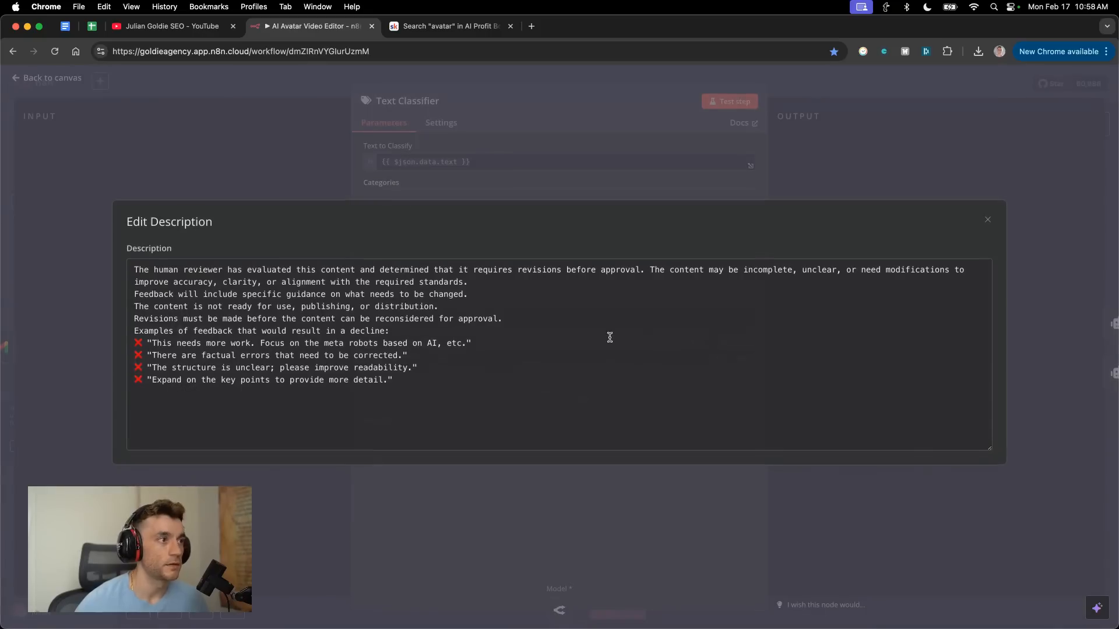
left_click_drag(404, 394, 33, 222)
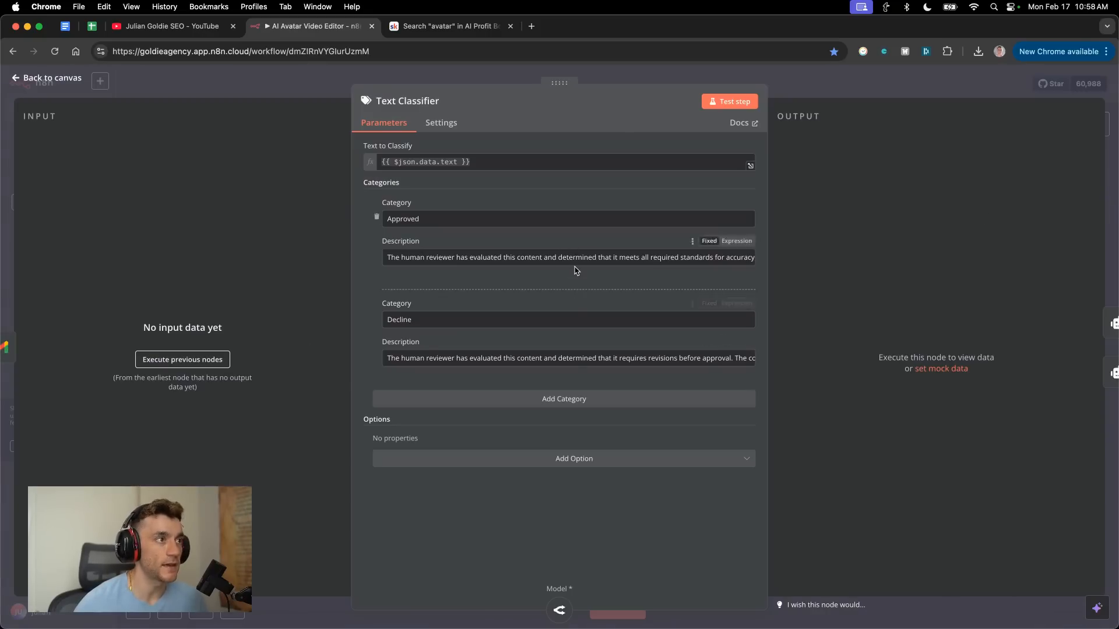
key("Escape")
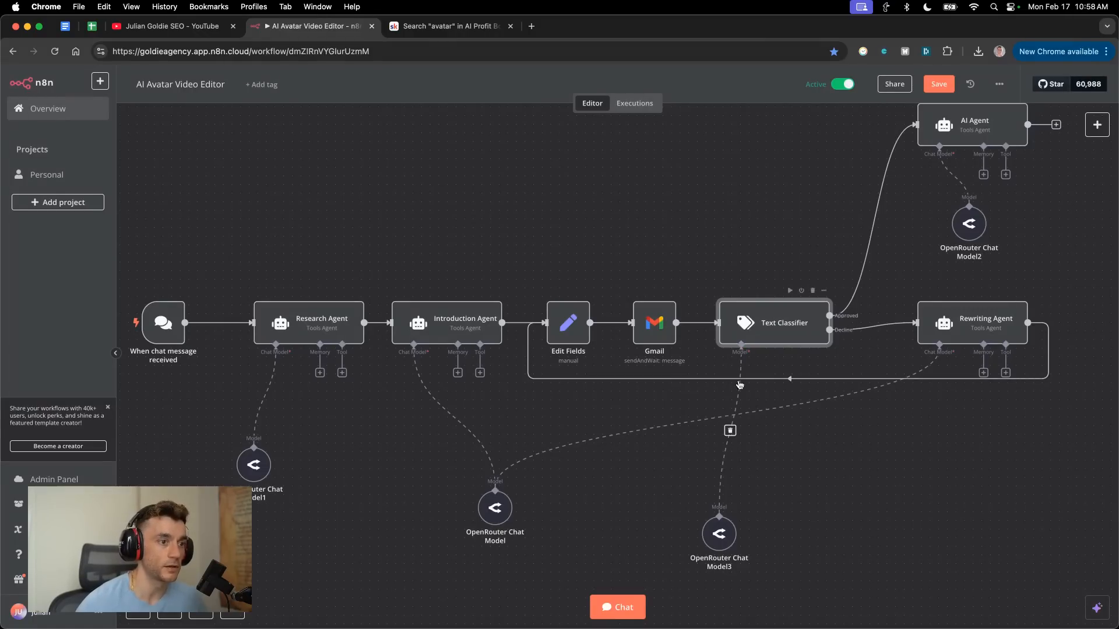
double_click(722, 537)
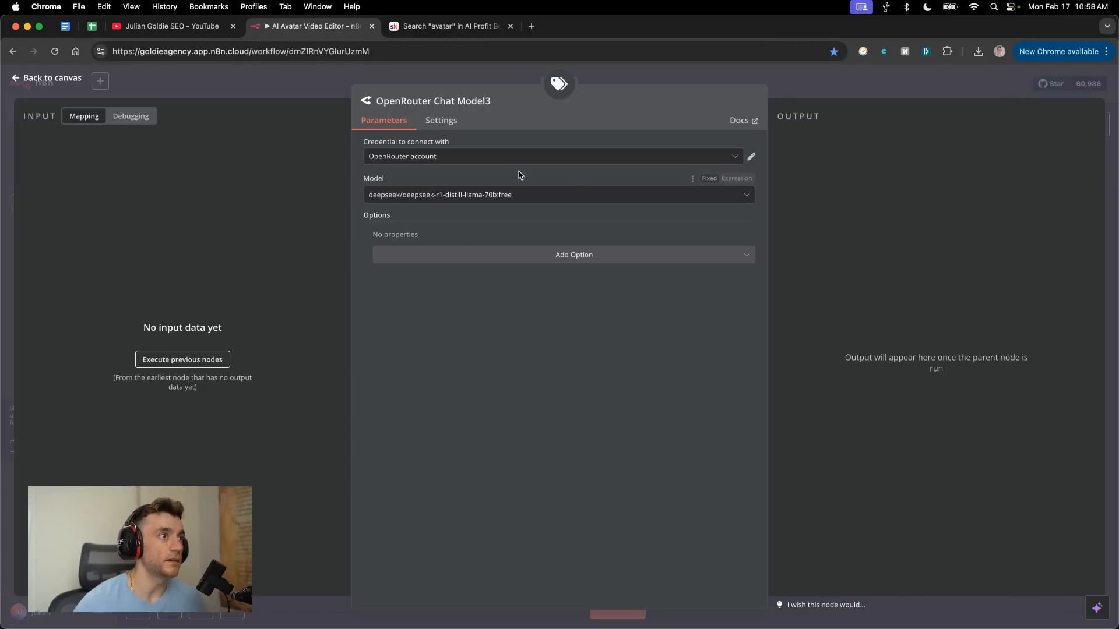
key("Escape")
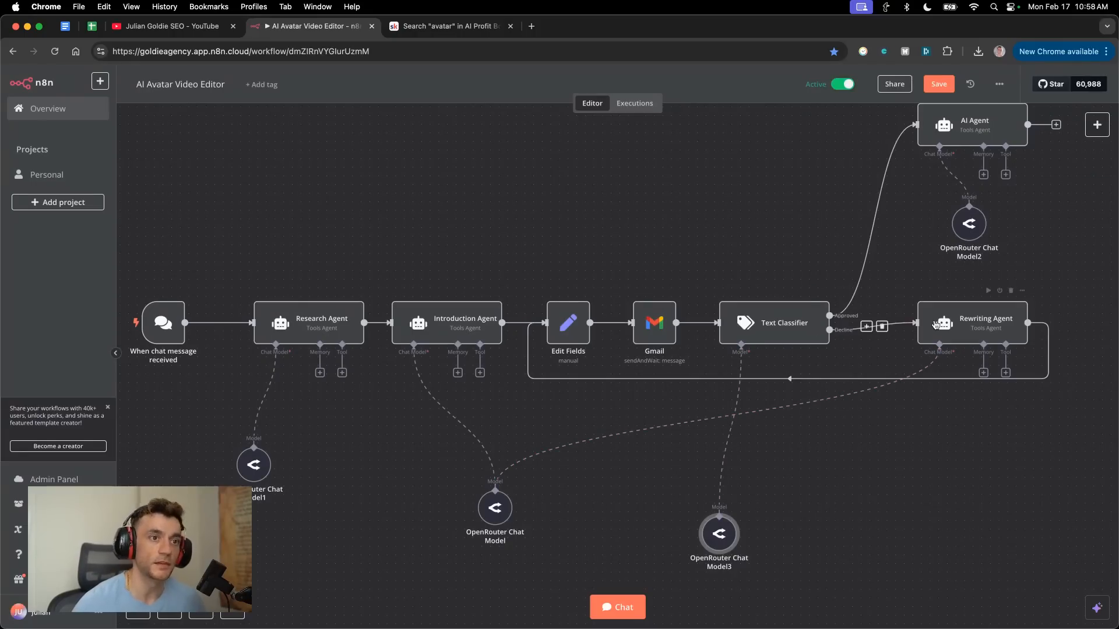
Open the Rewriting Agent and examine the Gmail feedback expression under "Feedback here:" in its prompt text.
double_click(956, 331)
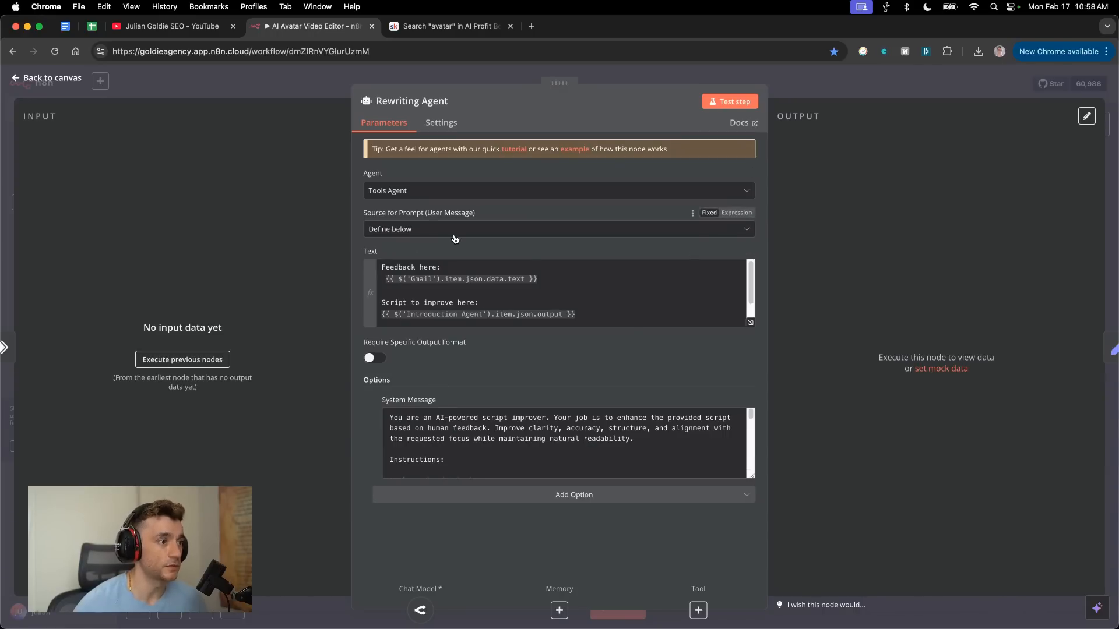
key("Escape")
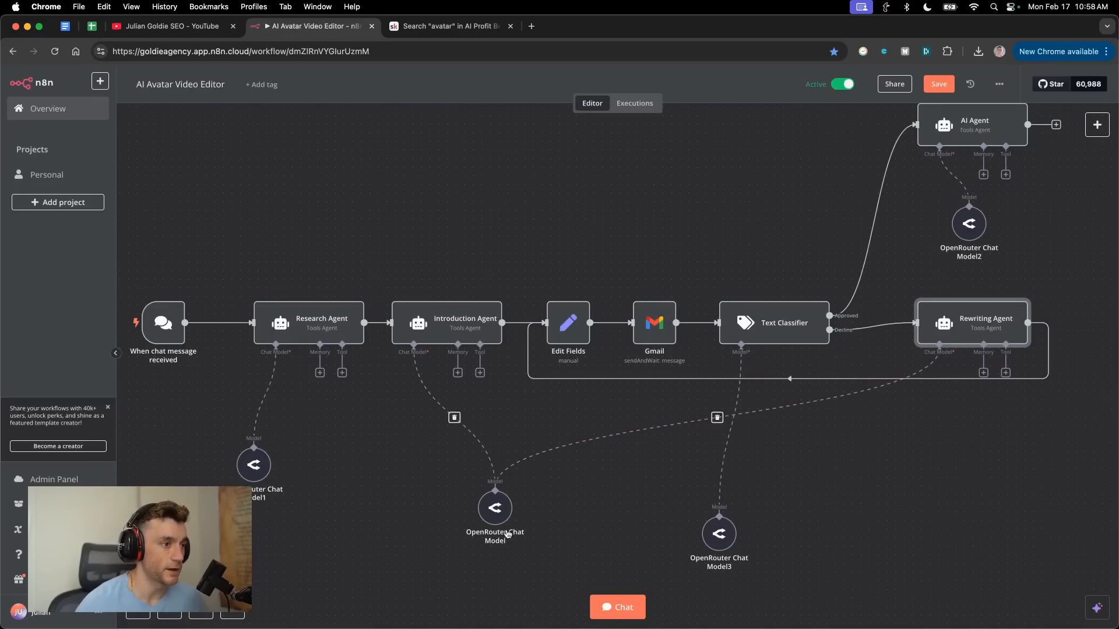
double_click(984, 328)
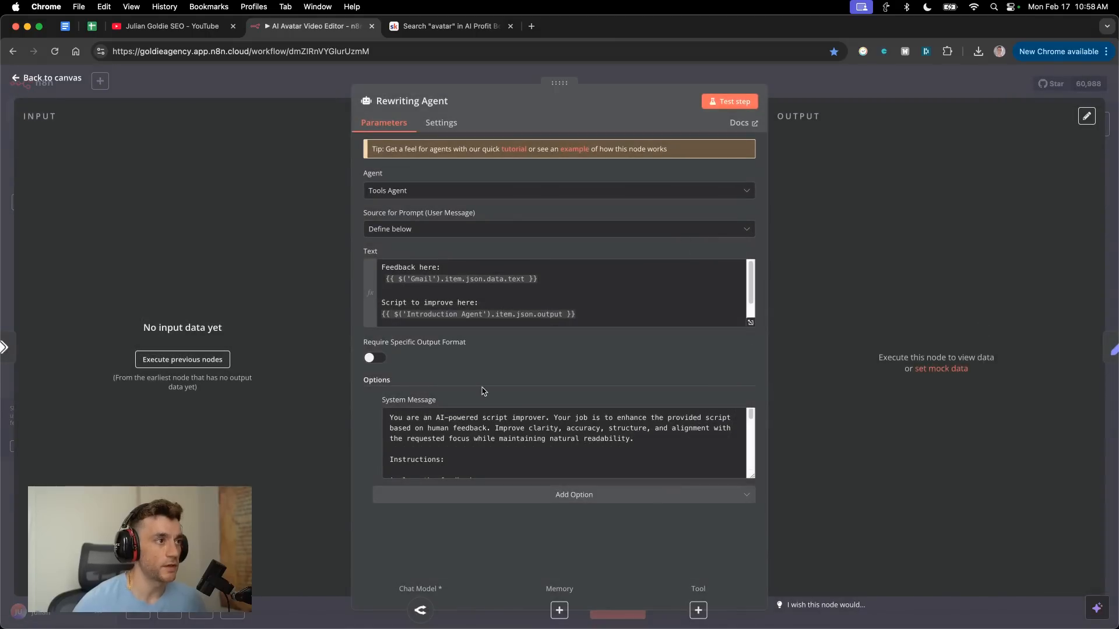
triple_click(446, 266)
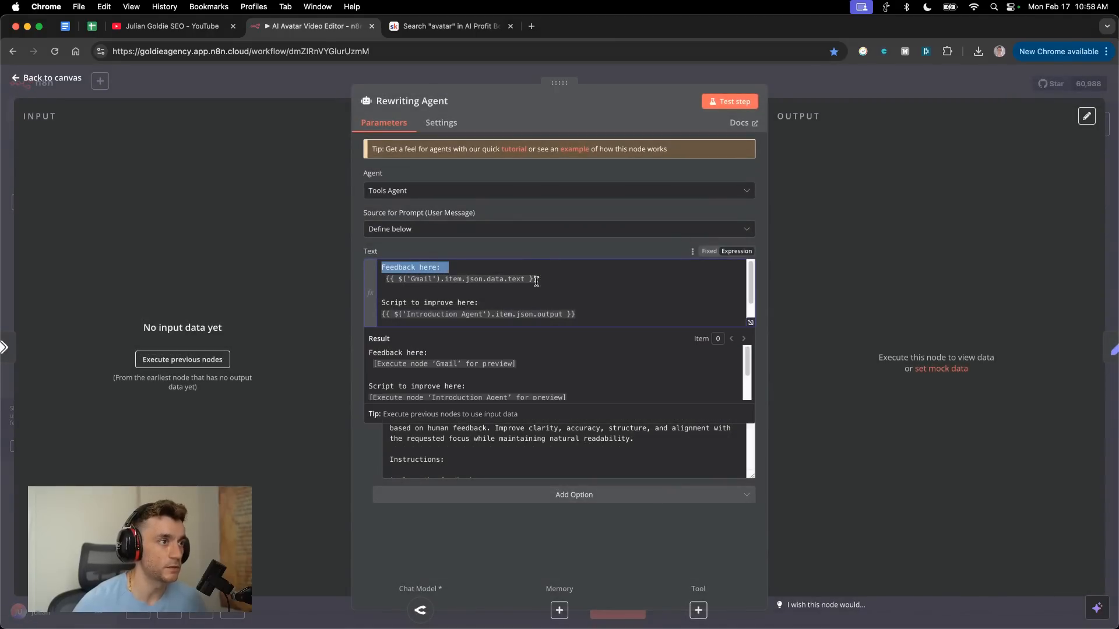
triple_click(570, 279)
left_click(522, 246)
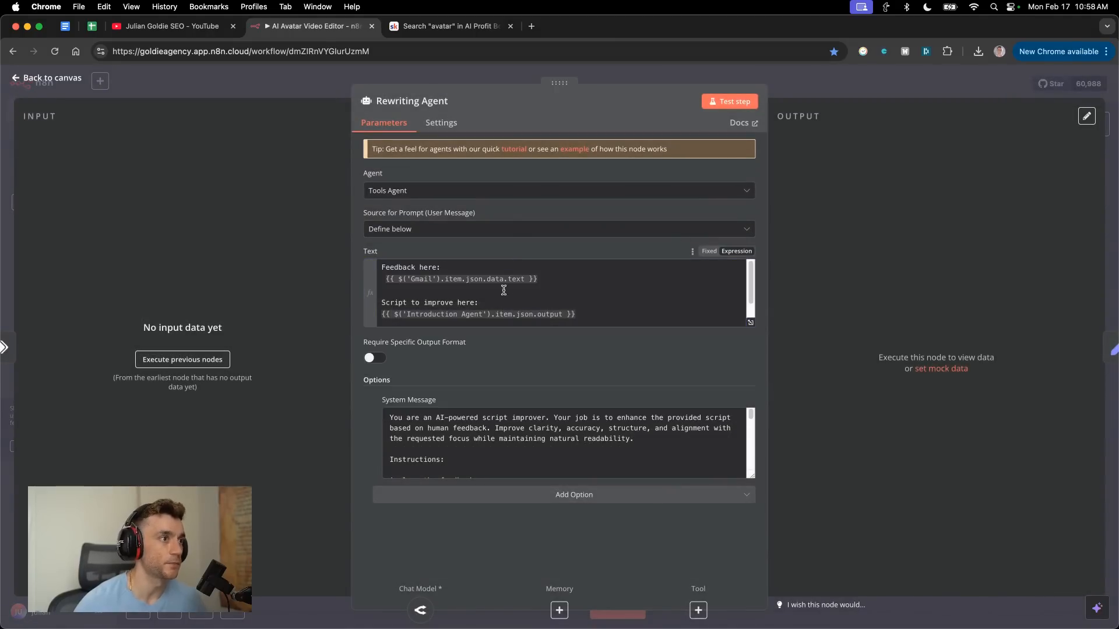
Examine the Rewriting Agent prompt's script and research parts, fed by the Introduction Agent and Research Agent outputs.
triple_click(496, 306)
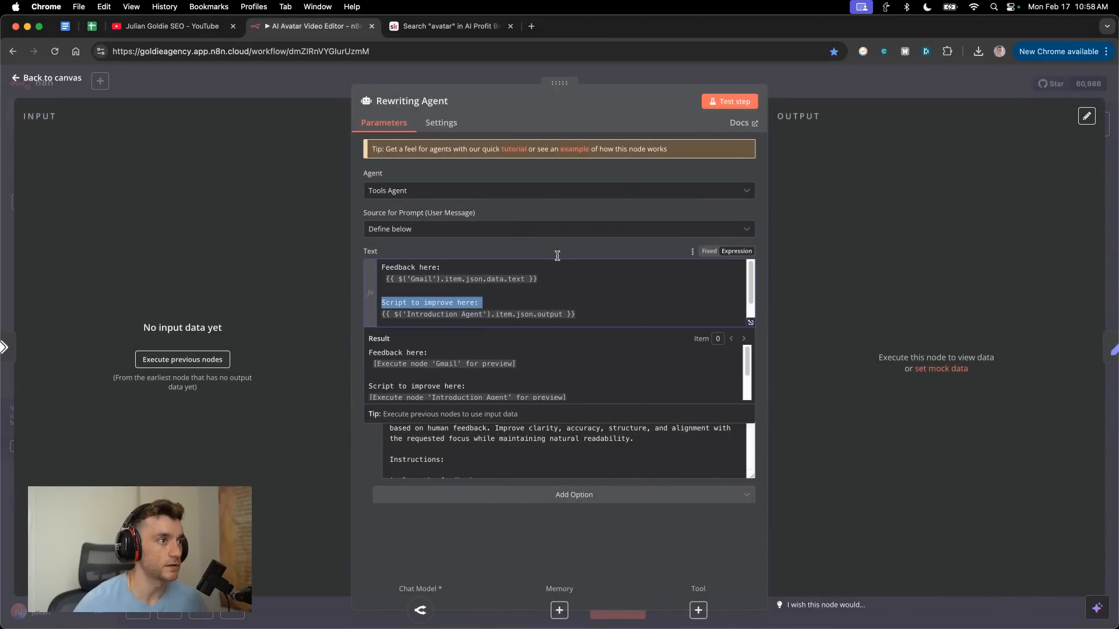
left_click(536, 248)
scroll(491, 304, "down", 2)
left_click(507, 306)
left_click_drag(584, 318, 390, 318)
double_click(425, 308)
left_click(552, 296)
Enlarge the Rewriting Agent's system message, read its script-improver instructions and close the node.
left_click(691, 410)
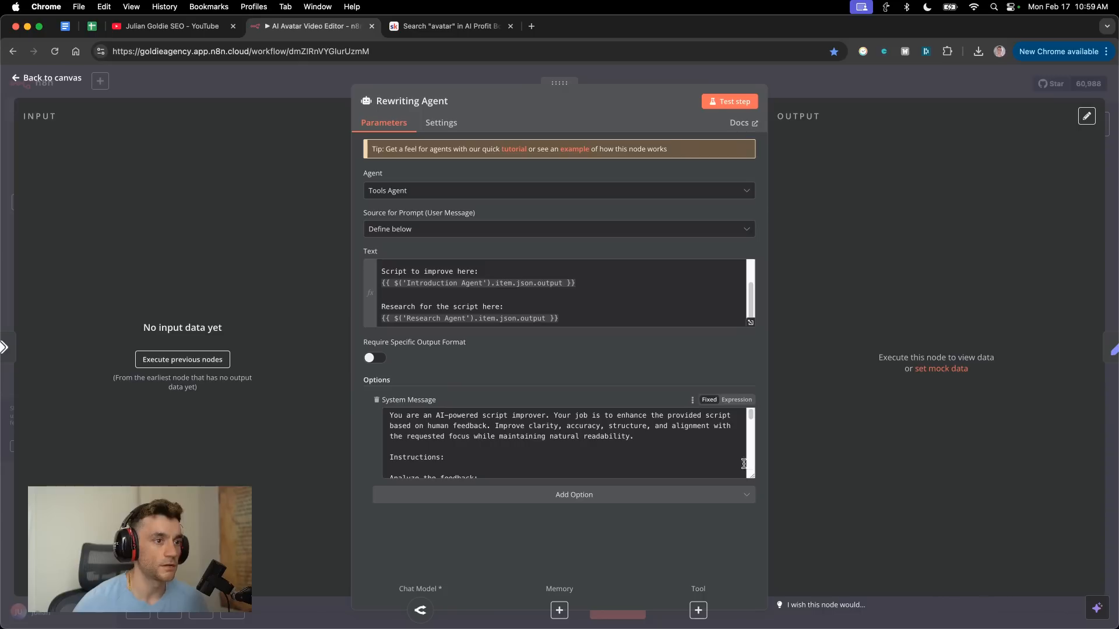
left_click(701, 451)
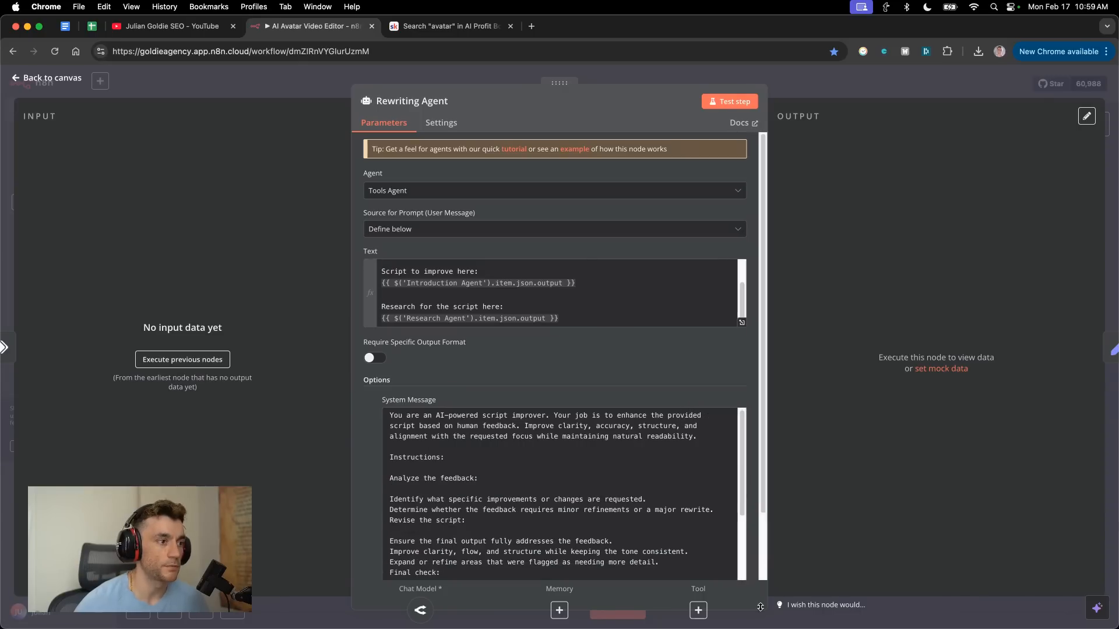
triple_click(468, 418)
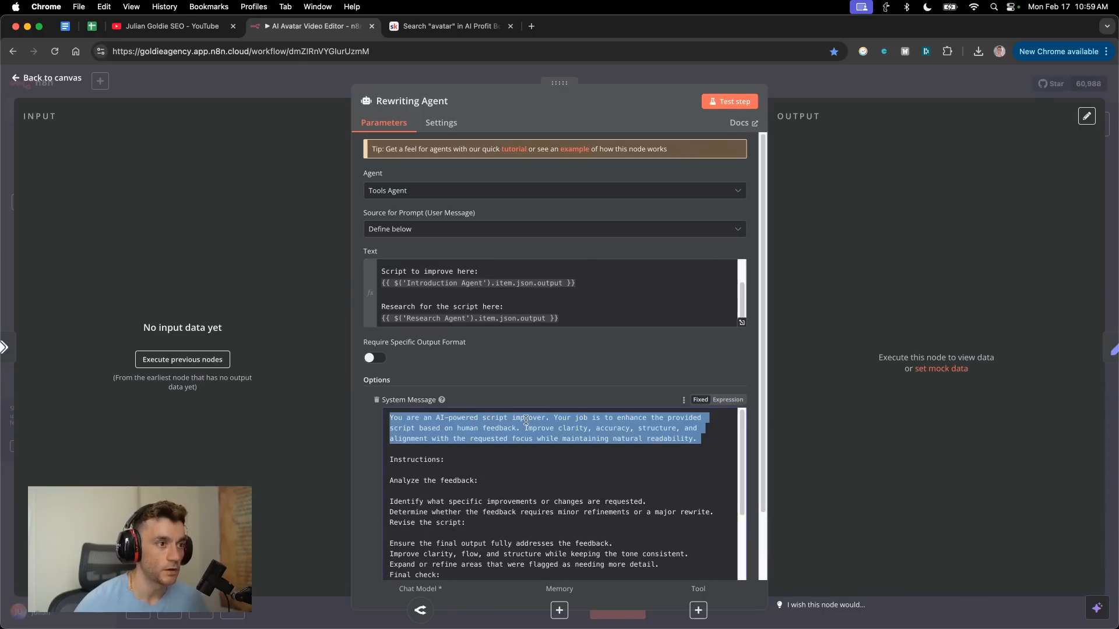
triple_click(497, 439)
key("Escape")
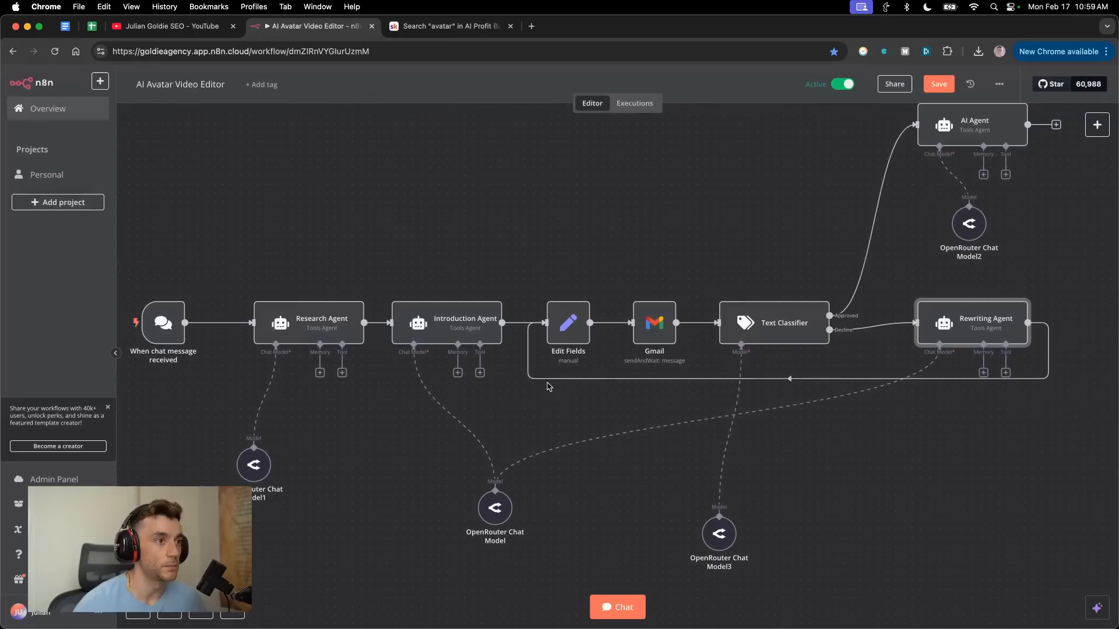
Save the AI Avatar Video Editor workflow.
scroll(466, 396, "down", 1)
scroll(484, 384, "down", 2)
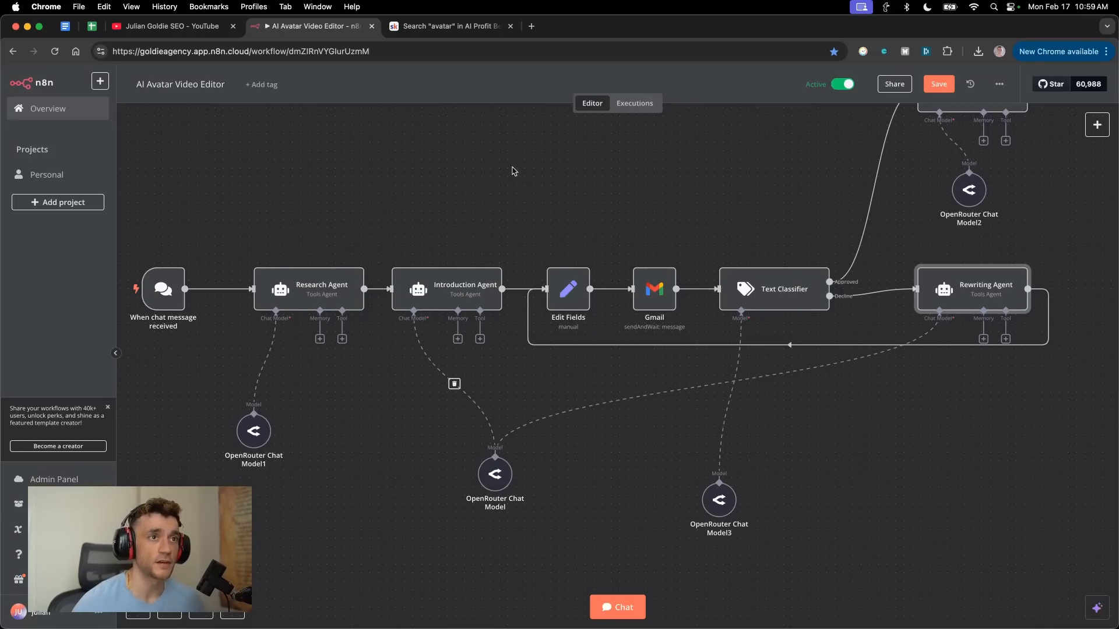
left_click(939, 84)
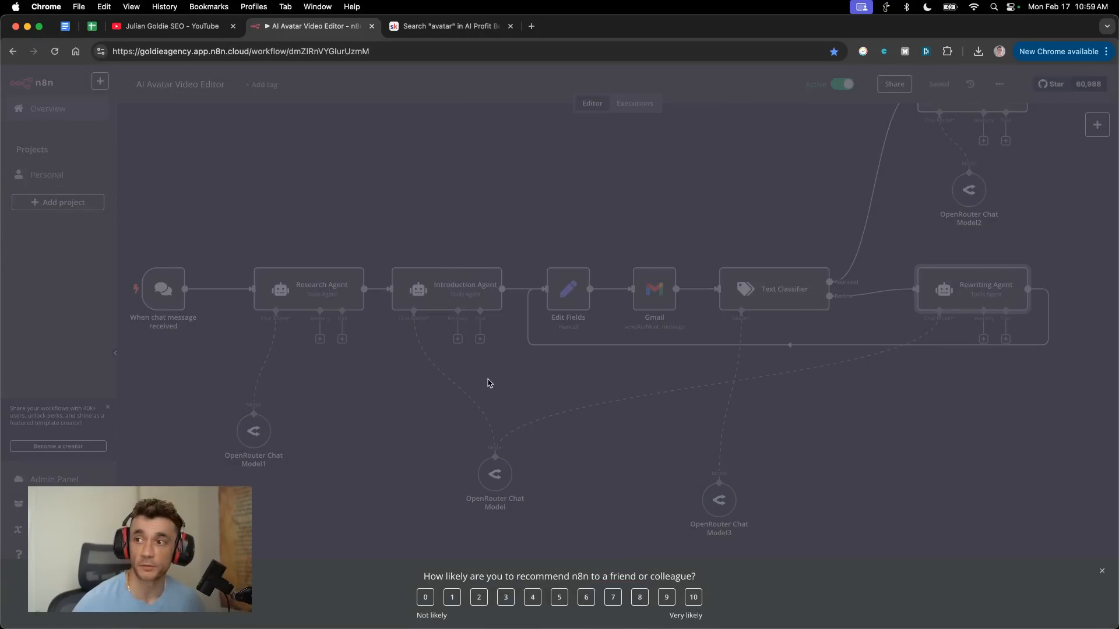
Switch to the AI Profit Boardroom on Skool, search its classroom for "n8n" and look through the results.
key("ctrl+Tab")
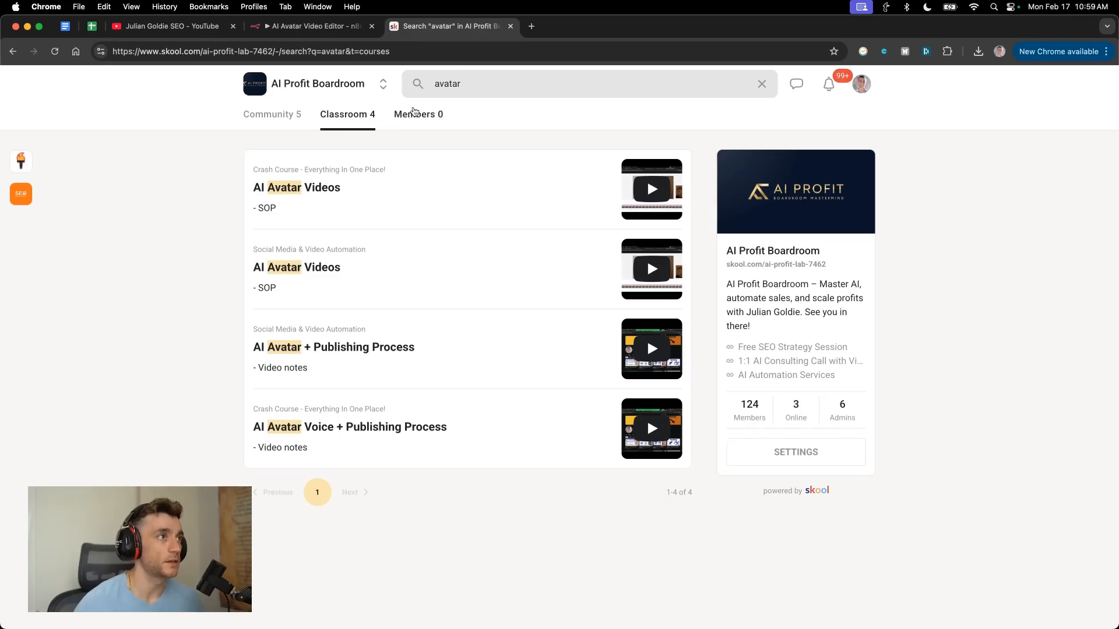
double_click(494, 82)
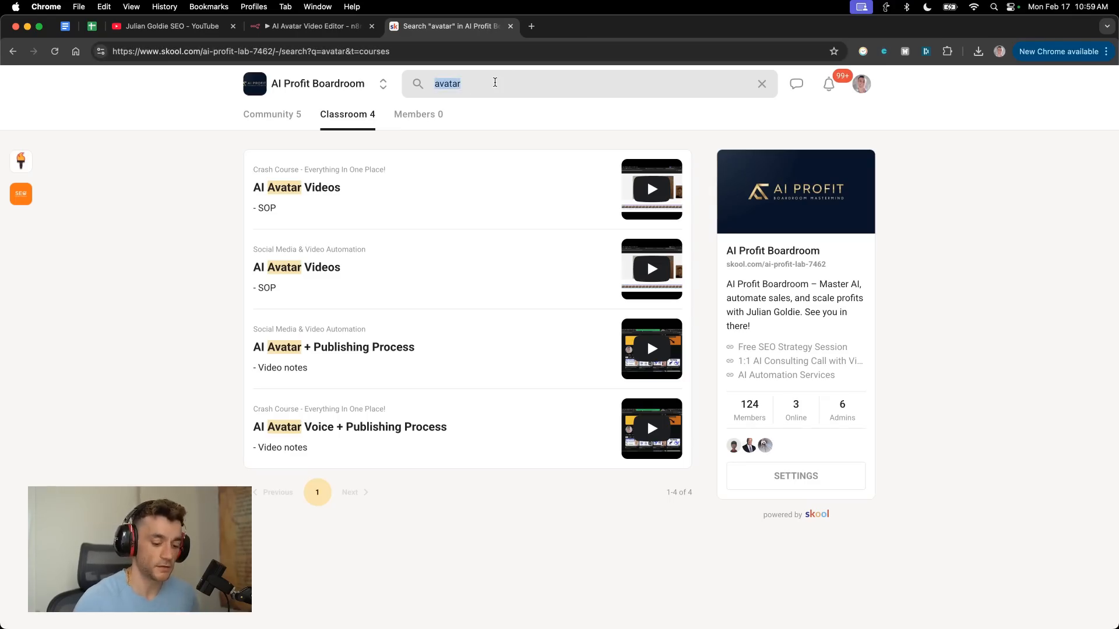
type("n8n")
key("Return")
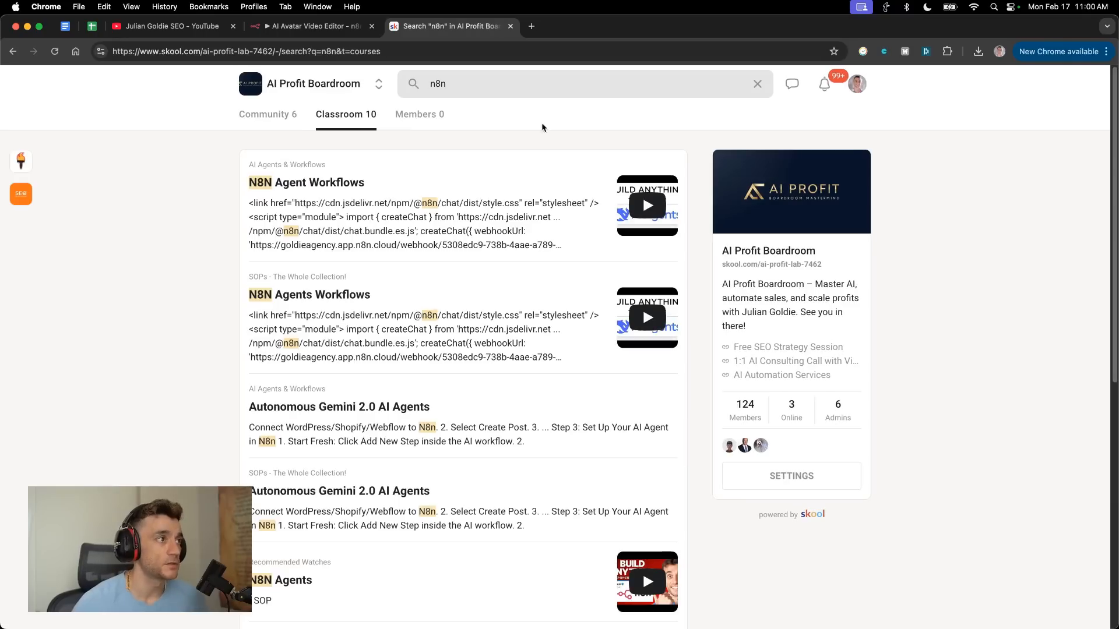
scroll(386, 338, "down", 4)
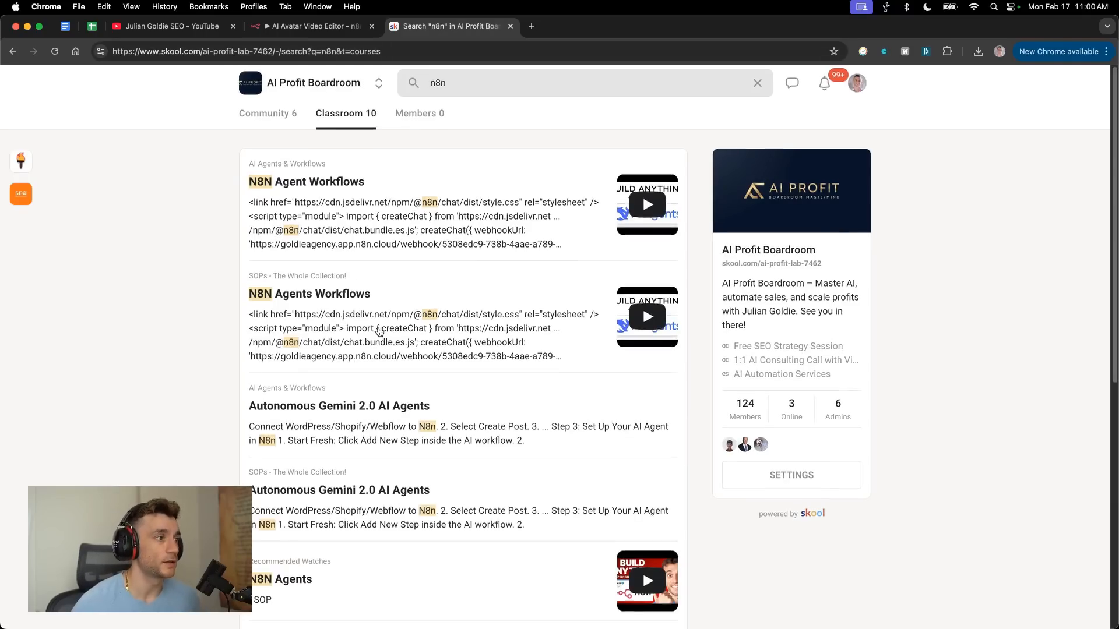
scroll(385, 338, "up", 4)
scroll(386, 338, "down", 8)
scroll(525, 417, "up", 8)
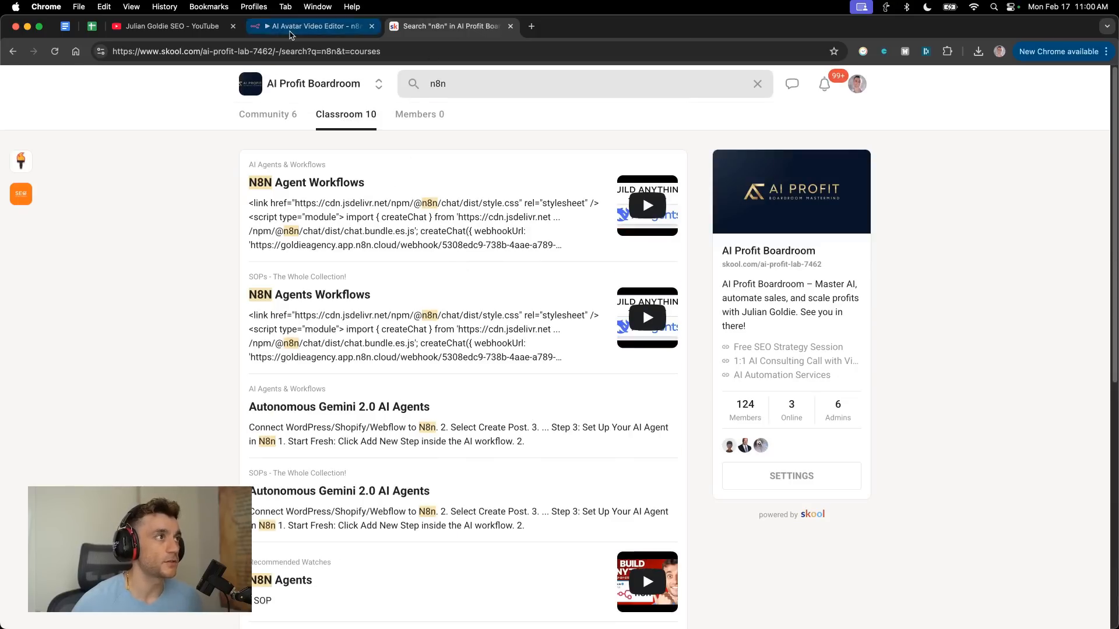
View the DeepSeek N8N Agents lesson with its Feedback Loop Method resource in the SOPs - The Whole Collection course, then return to the classroom.
left_click(311, 25)
key("ctrl+Tab")
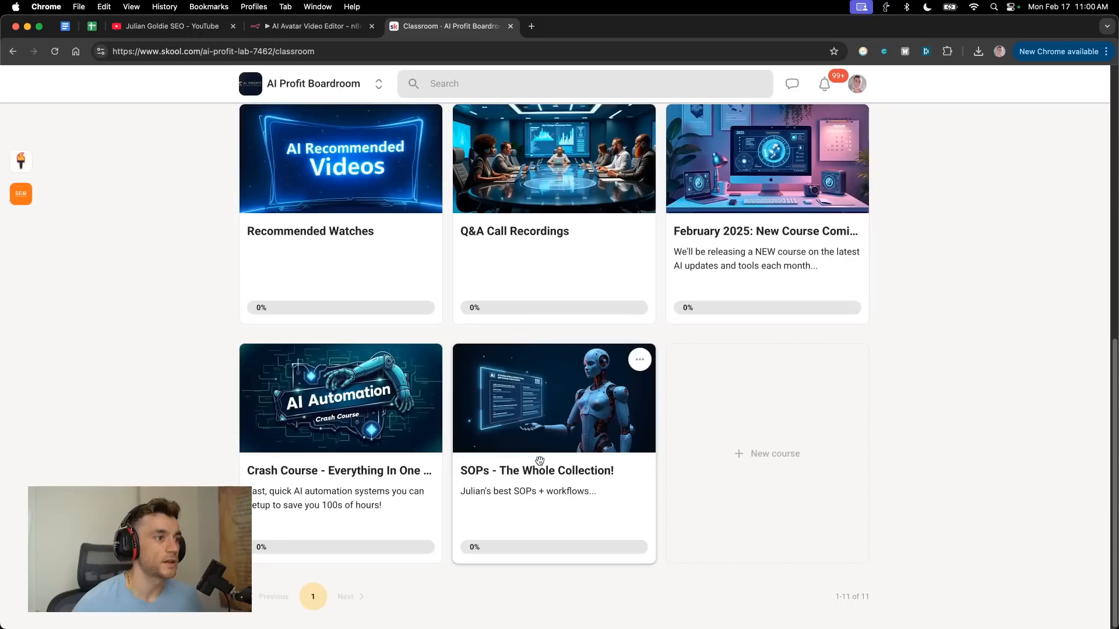
left_click(539, 461)
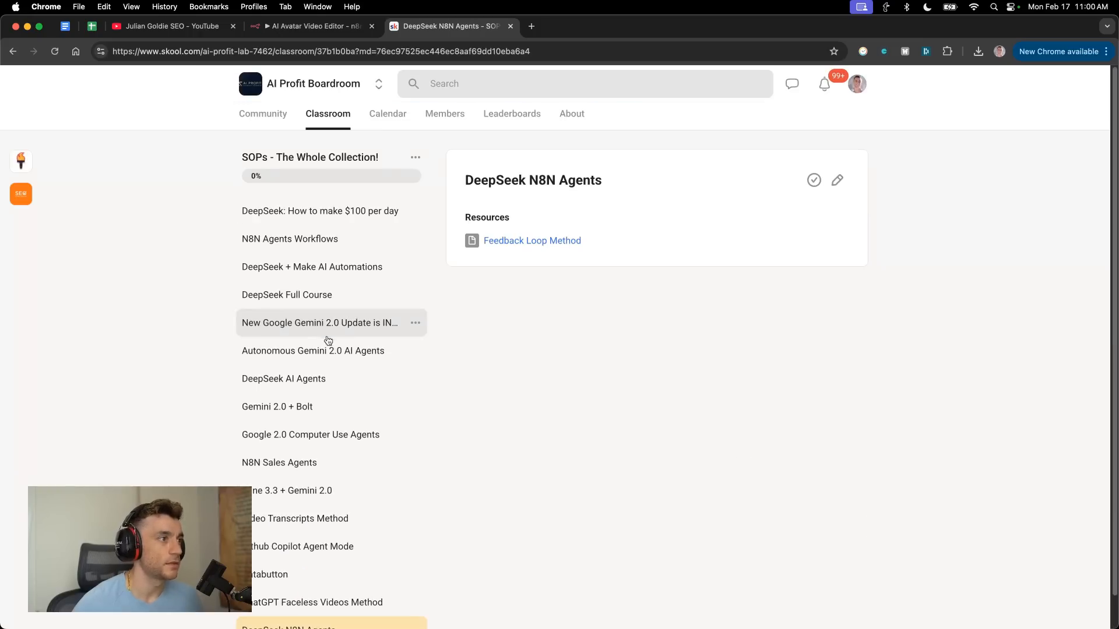
key("super+a")
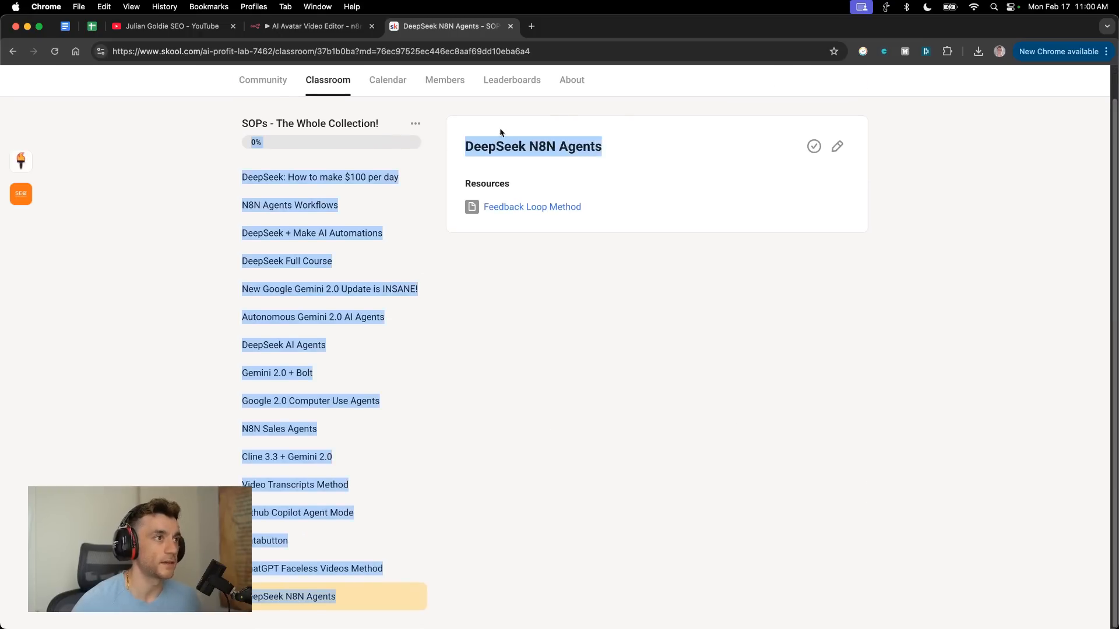
left_click(654, 228)
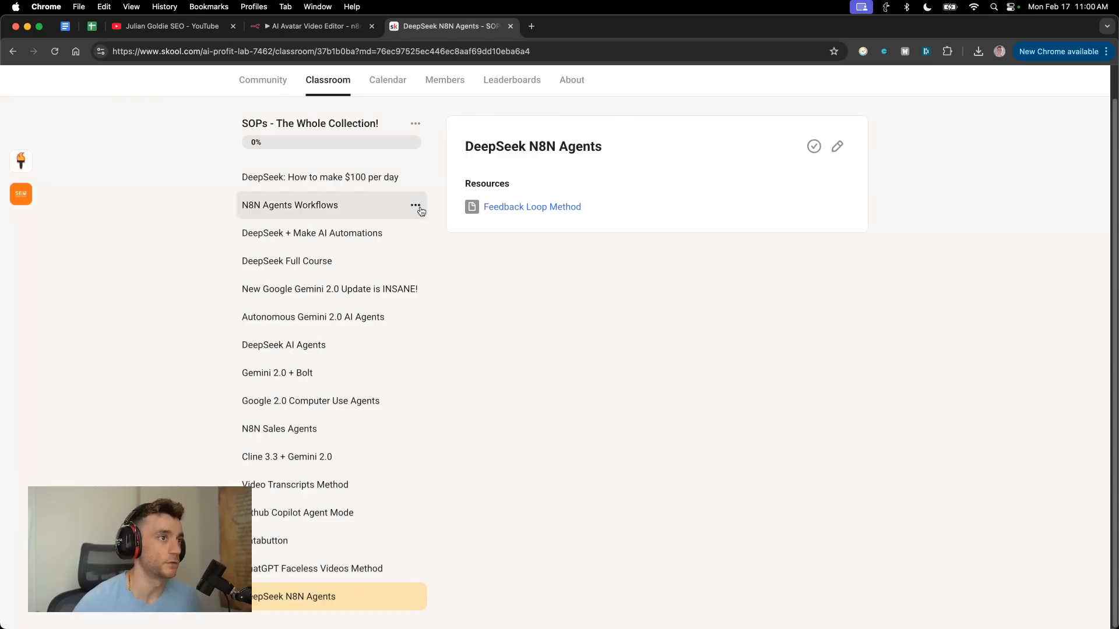
scroll(491, 264, "up", 1)
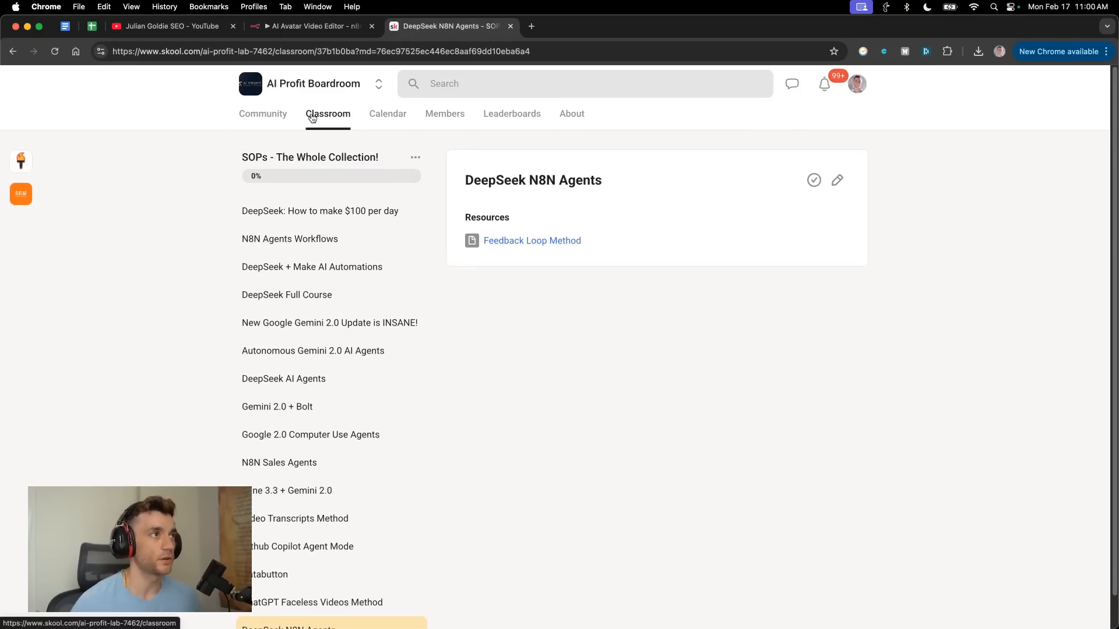
left_click(305, 115)
Switch back to n8n and review the workflow's approved and decline branches with the rewriting loop.
left_click(317, 27)
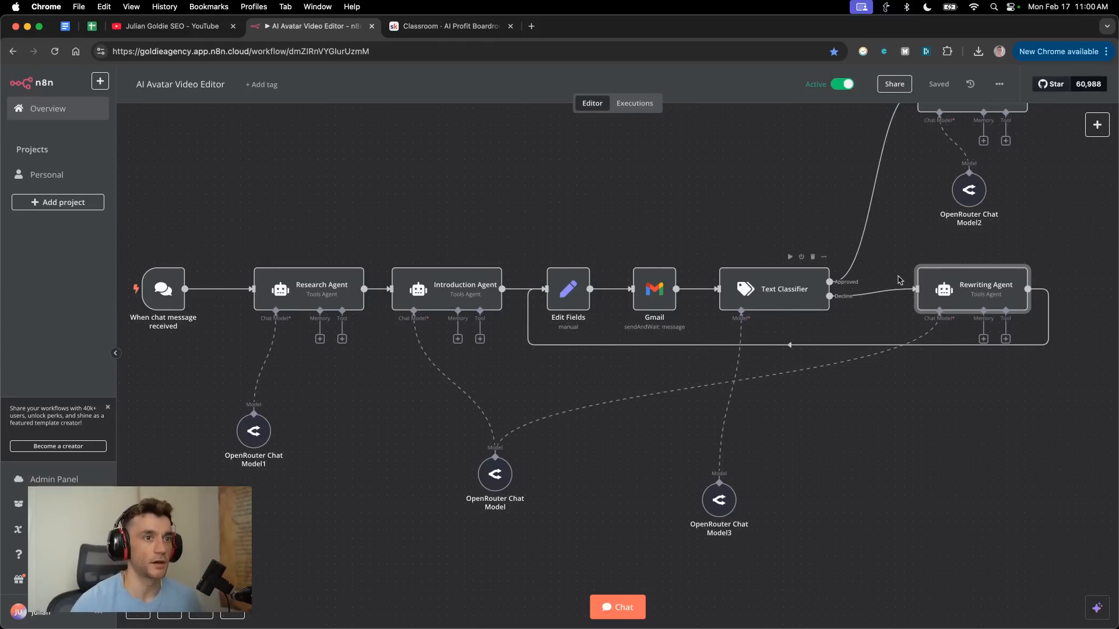
scroll(953, 141, "up", 1)
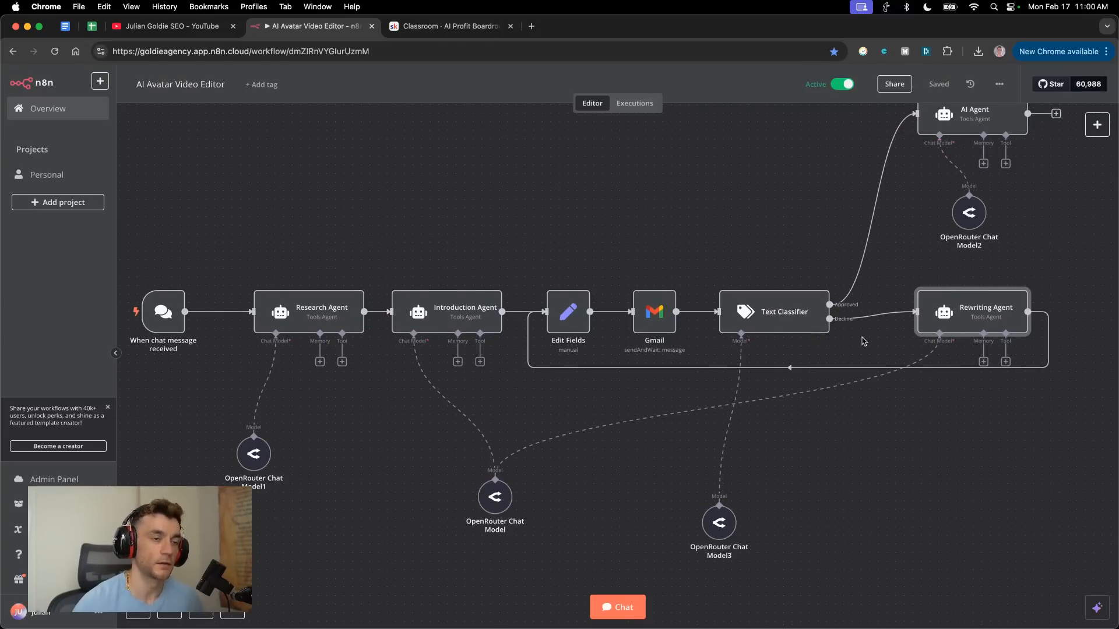
scroll(874, 343, "up", 3)
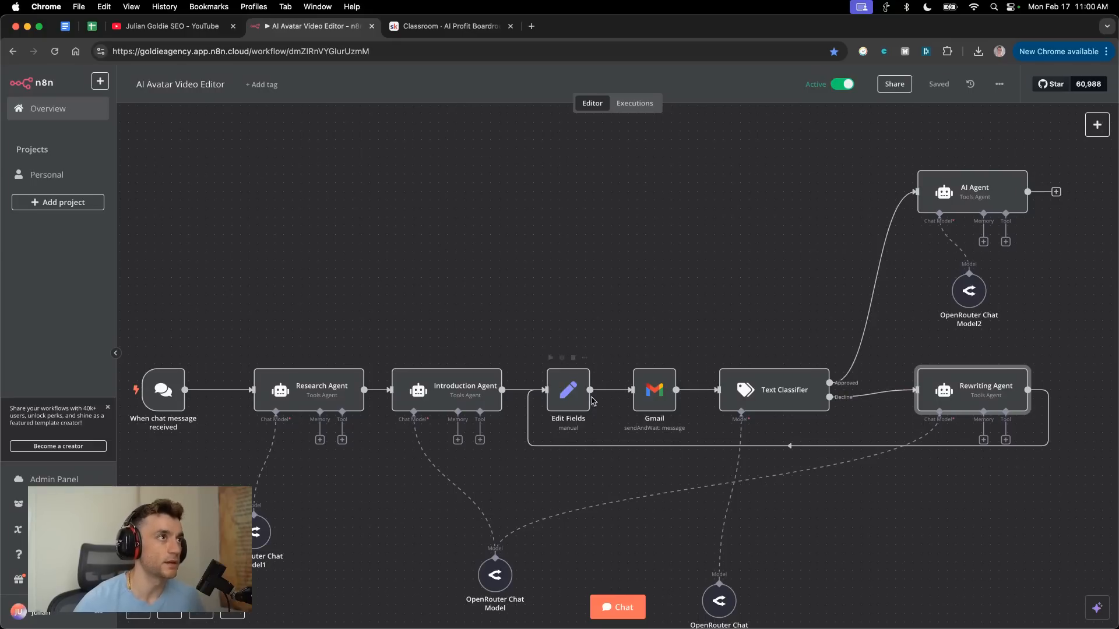
left_click(449, 26)
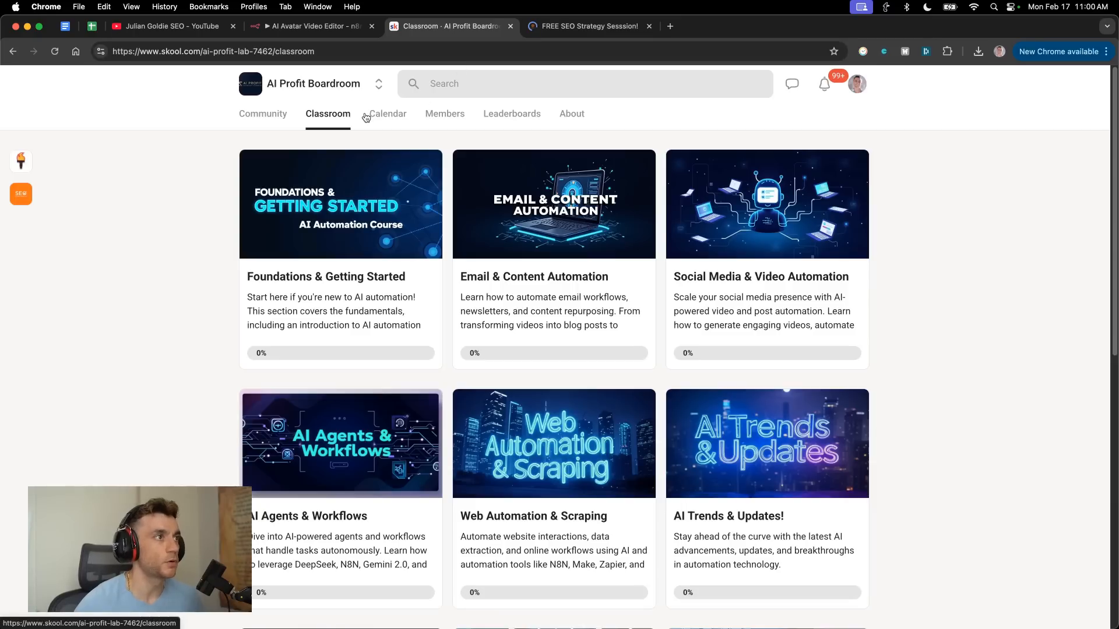
left_click(388, 113)
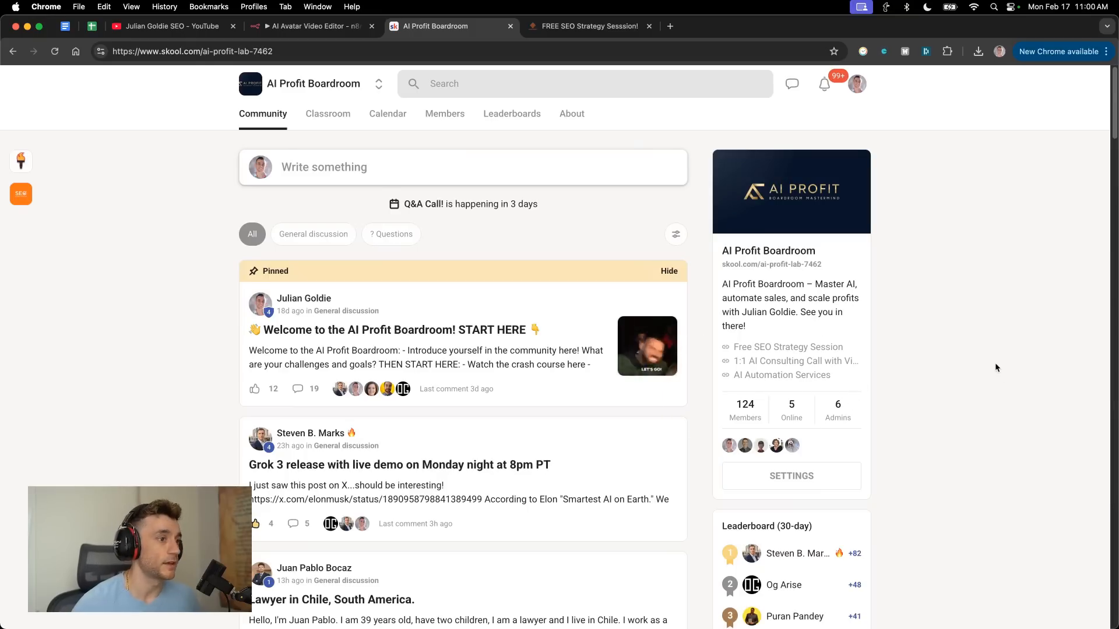
scroll(997, 362, "down", 5)
Switch to the FREE SEO Strategy Session page and look through its session benefits, case studies and client testimonials.
left_click(583, 26)
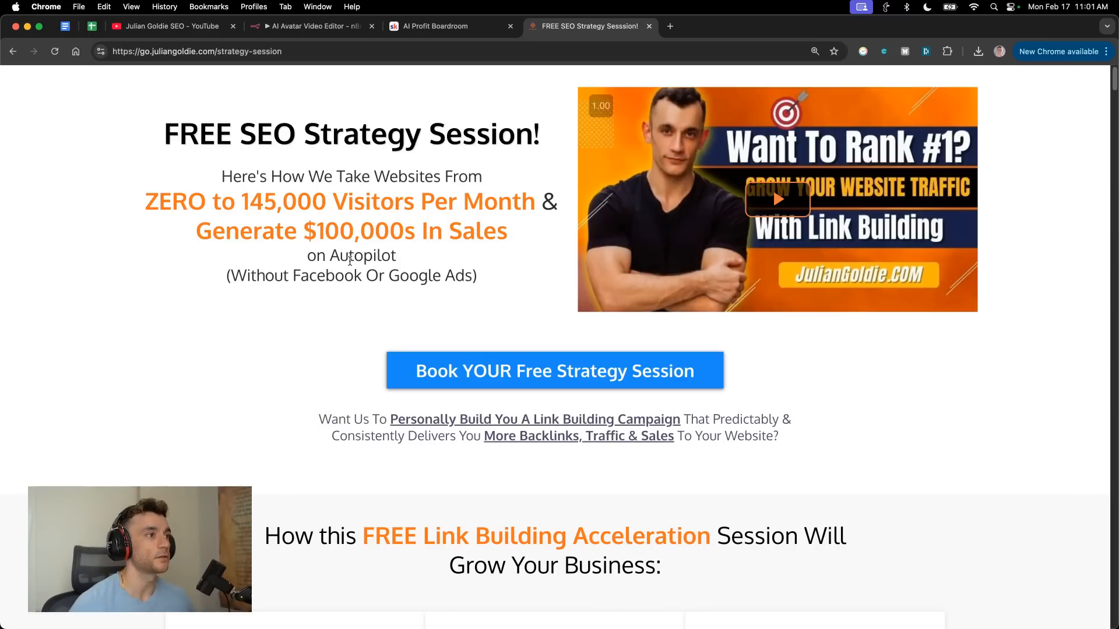
scroll(408, 332, "down", 6)
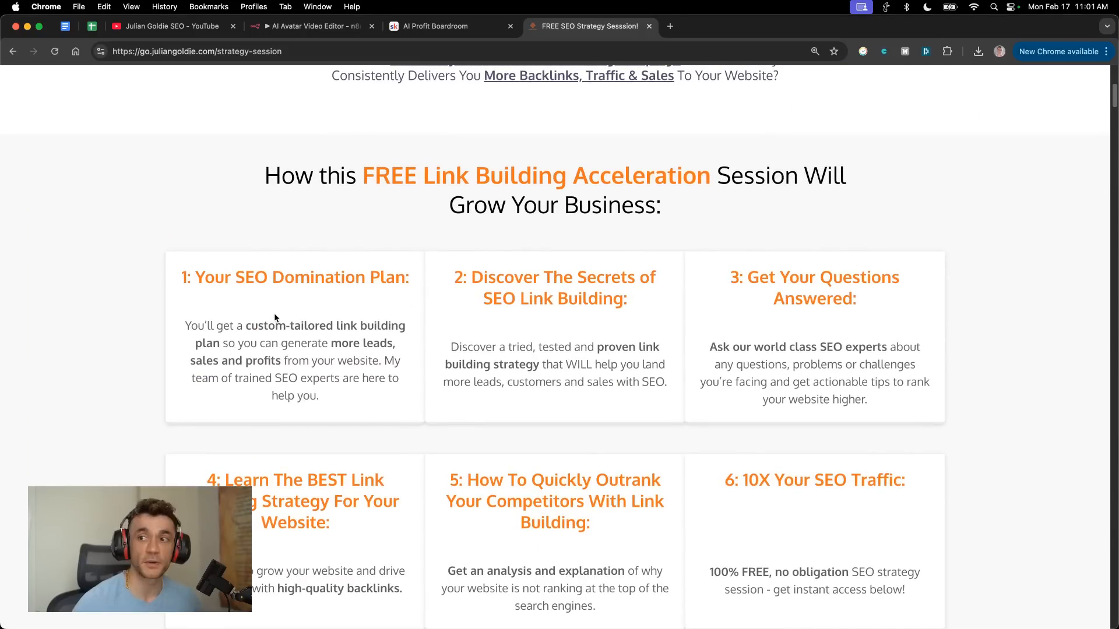
scroll(479, 369, "down", 2)
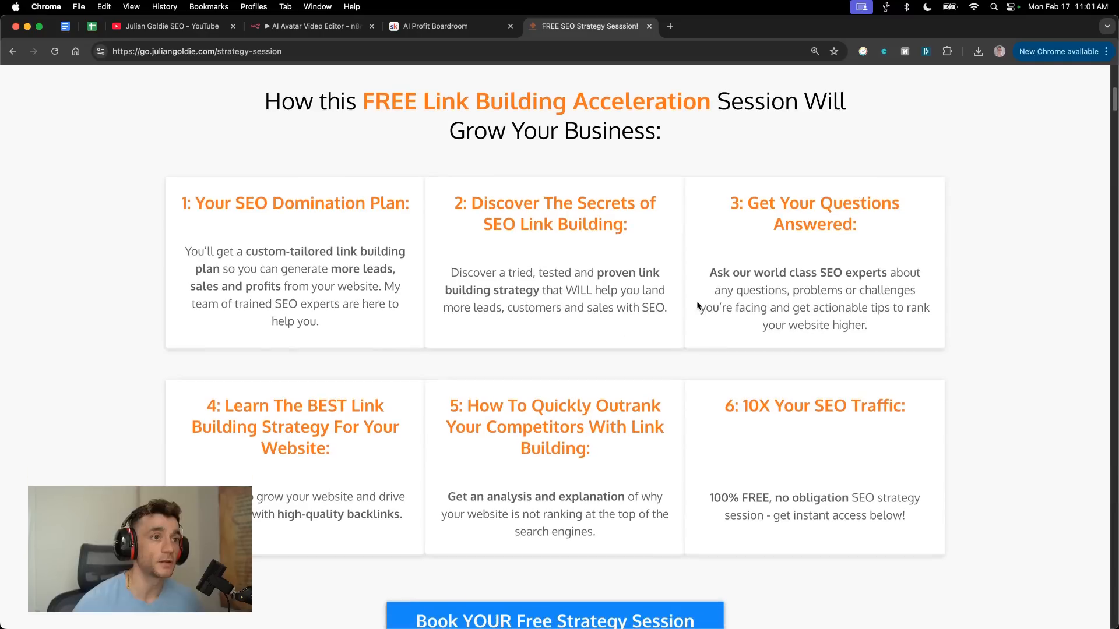
scroll(822, 325, "down", 1)
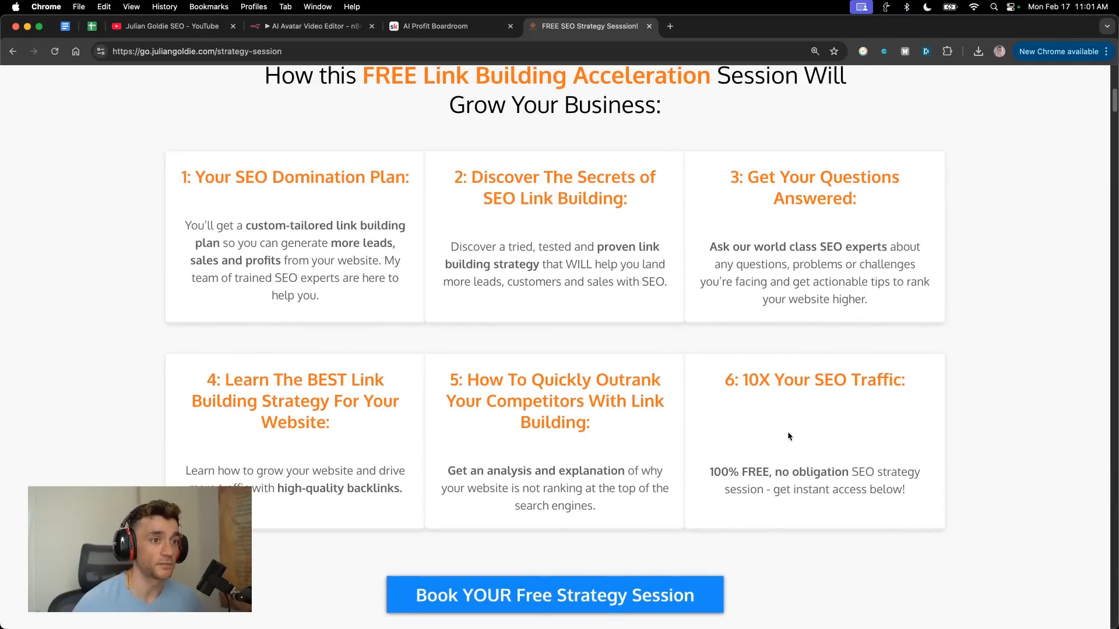
scroll(793, 445, "down", 20)
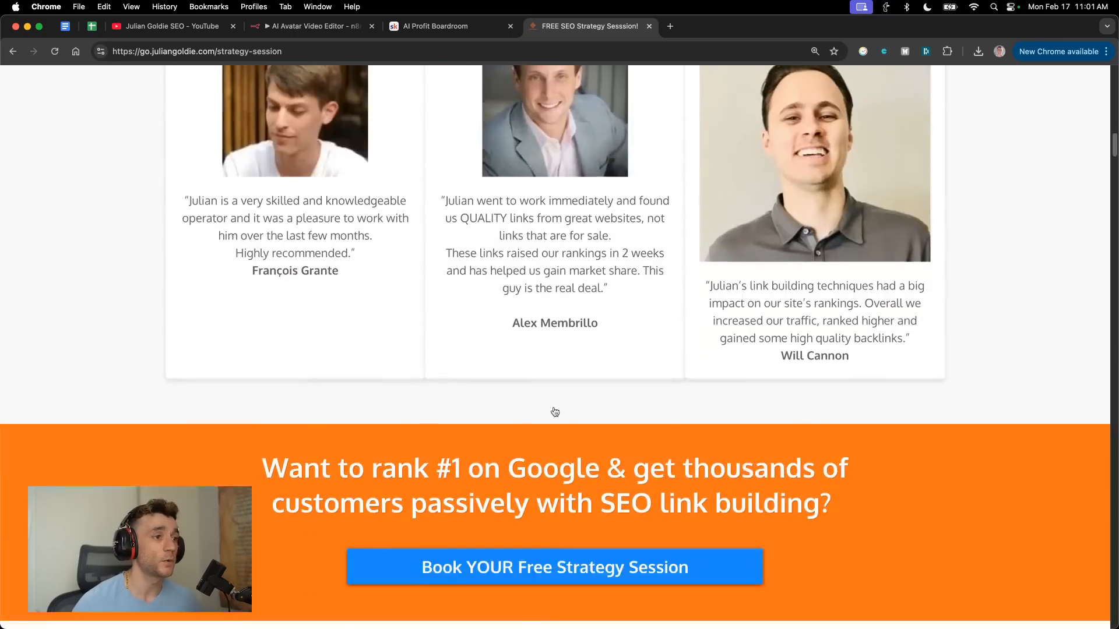
scroll(571, 413, "down", 20)
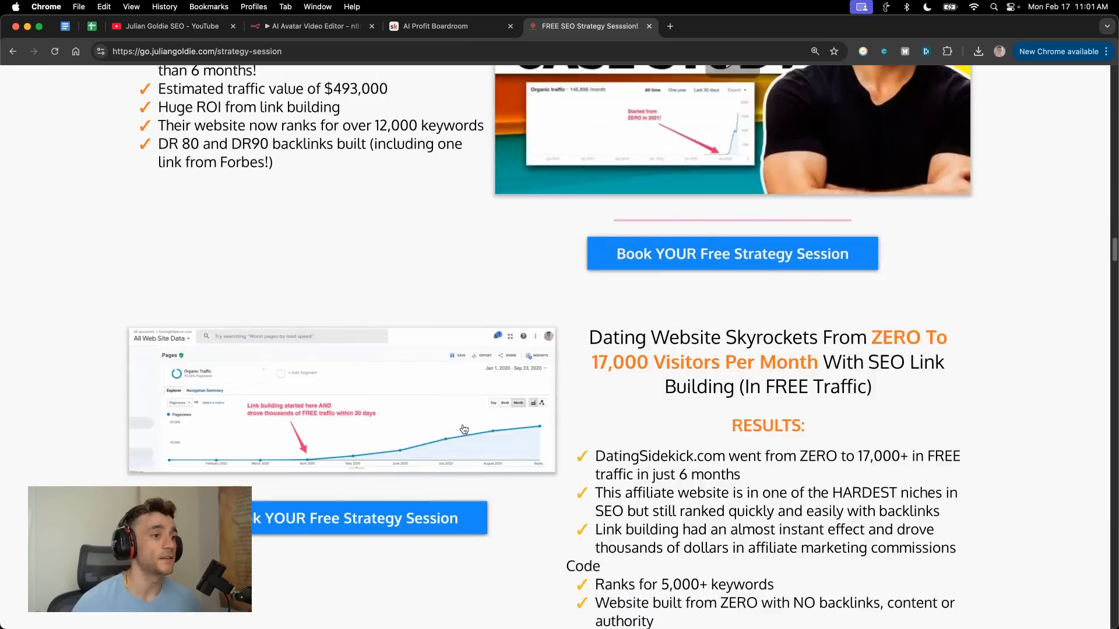
scroll(501, 421, "down", 20)
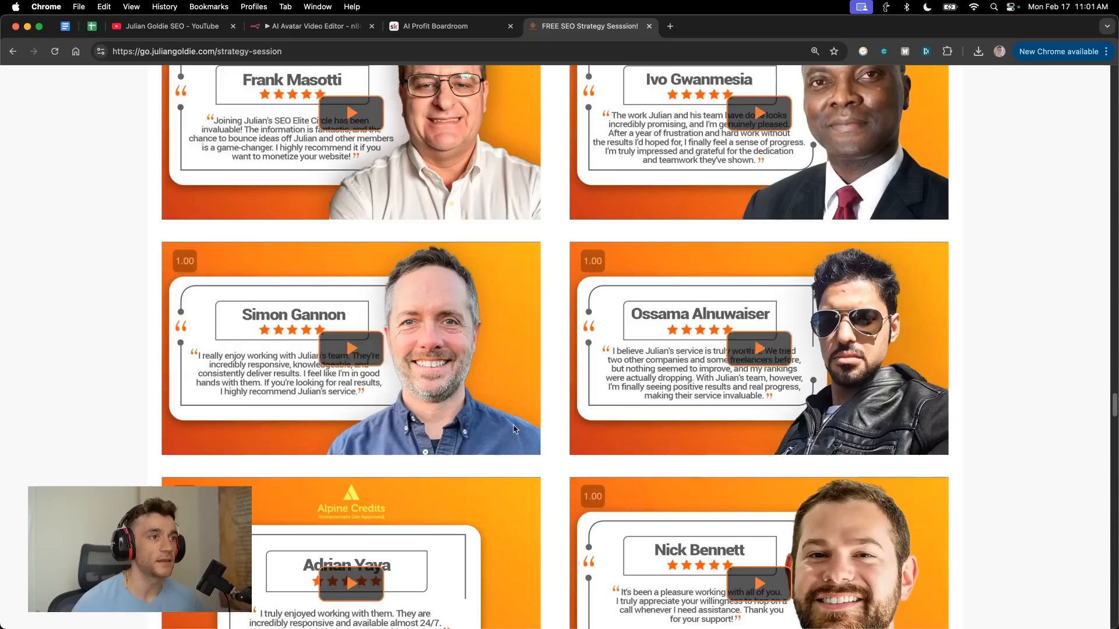